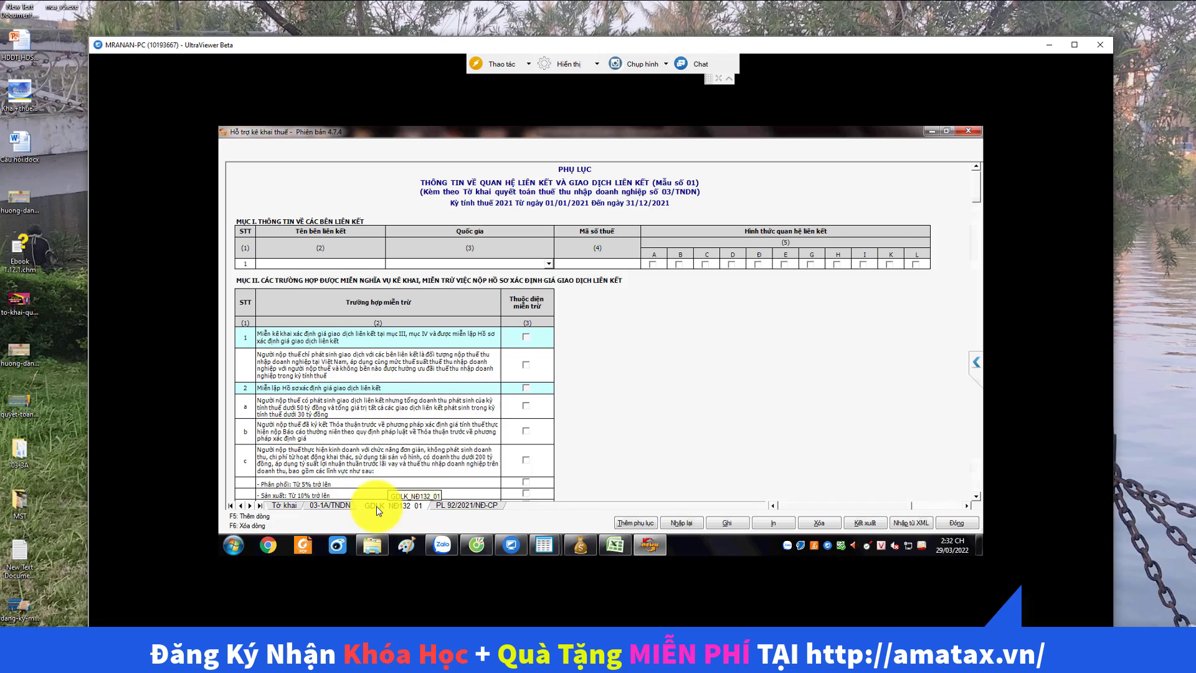
- Look over the main 03/TNDN corporate income tax declaration and the 03-1A business results appendix
click(293, 507)
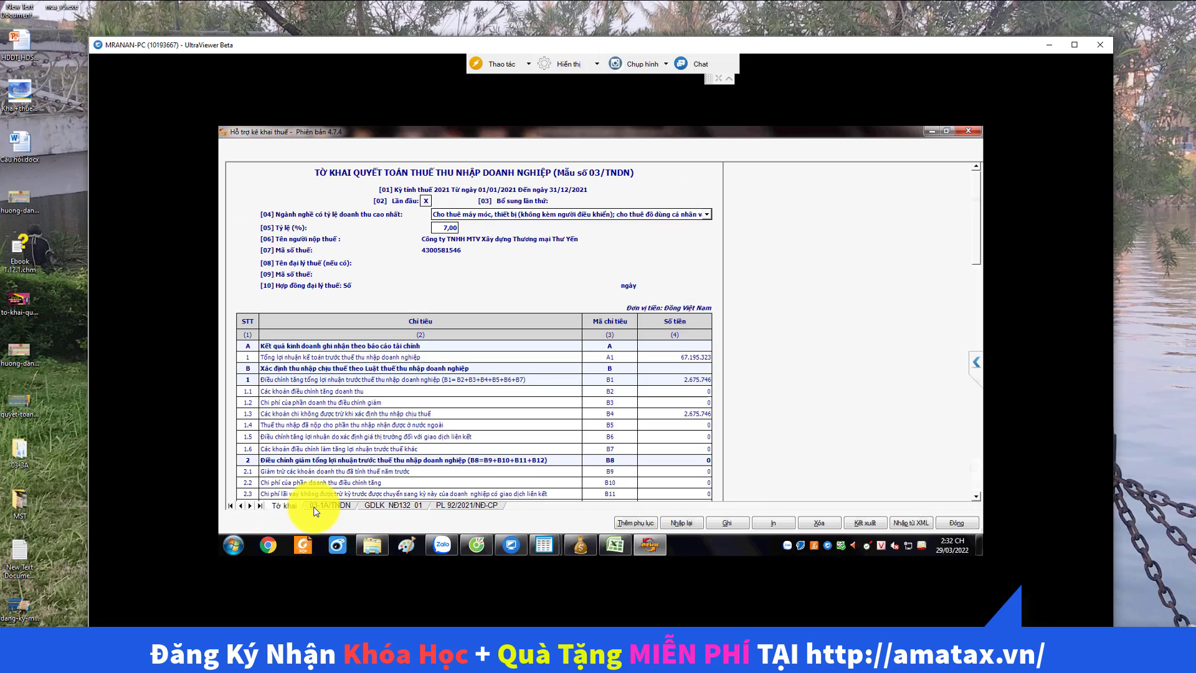
click(316, 506)
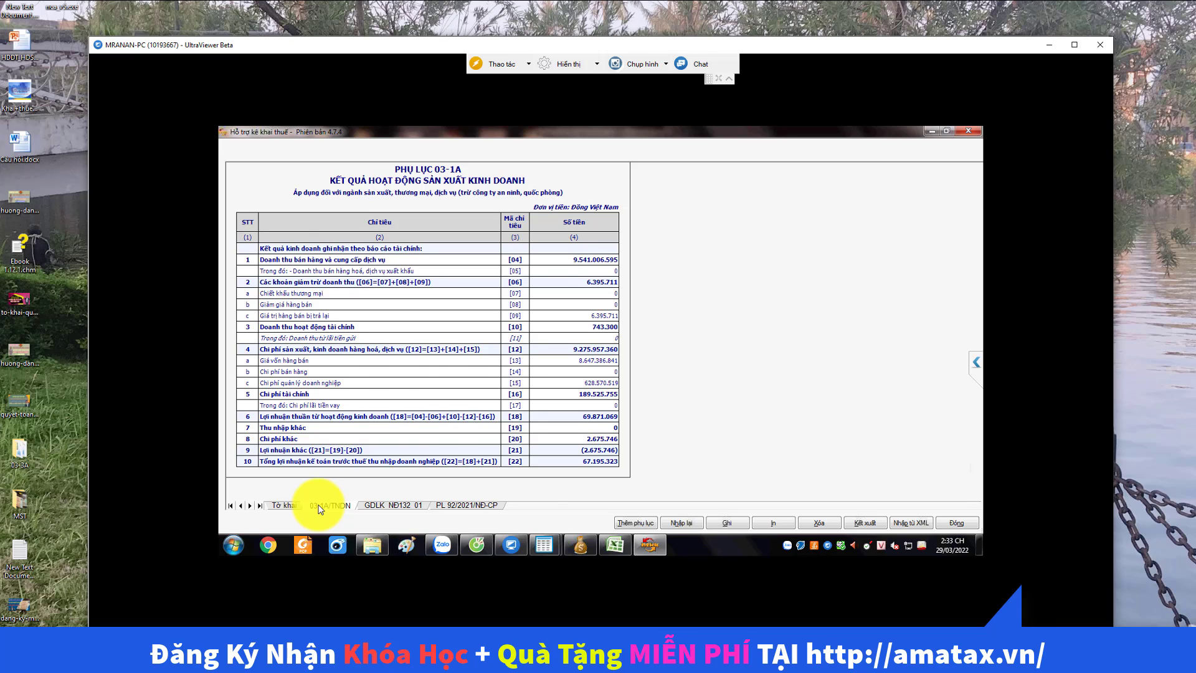
click(319, 506)
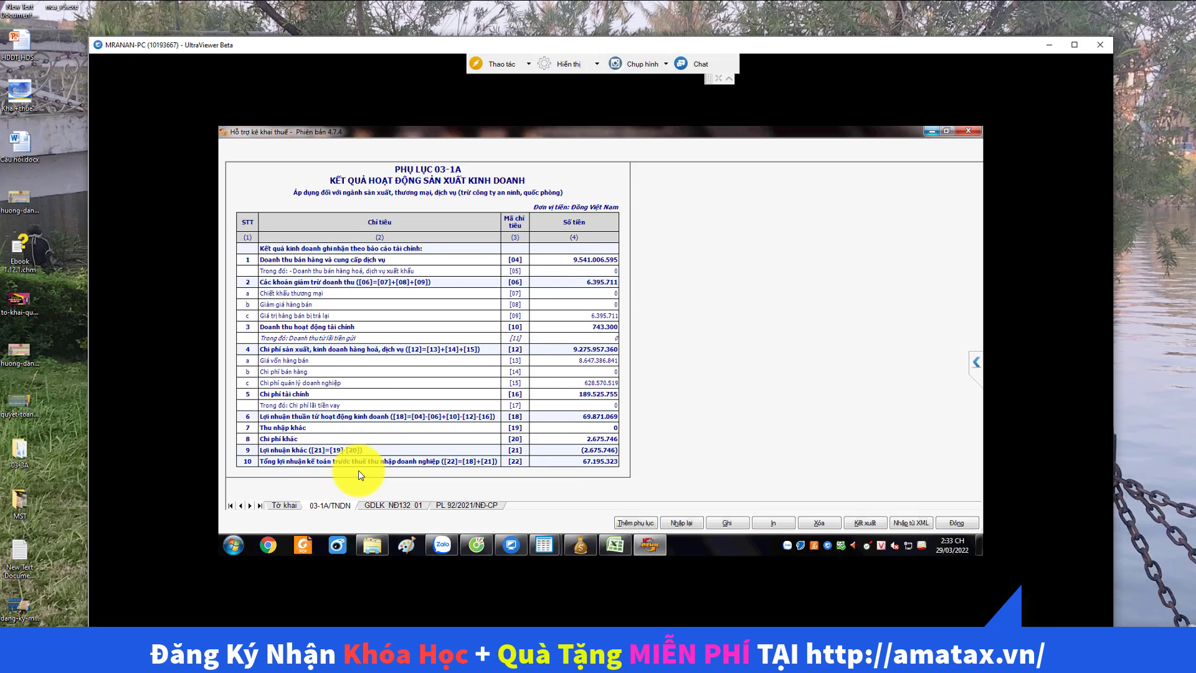
- Switch to File Explorer and browse to the CONG TY (D:) drive
key(alt+Tab)
key(alt+Tab)
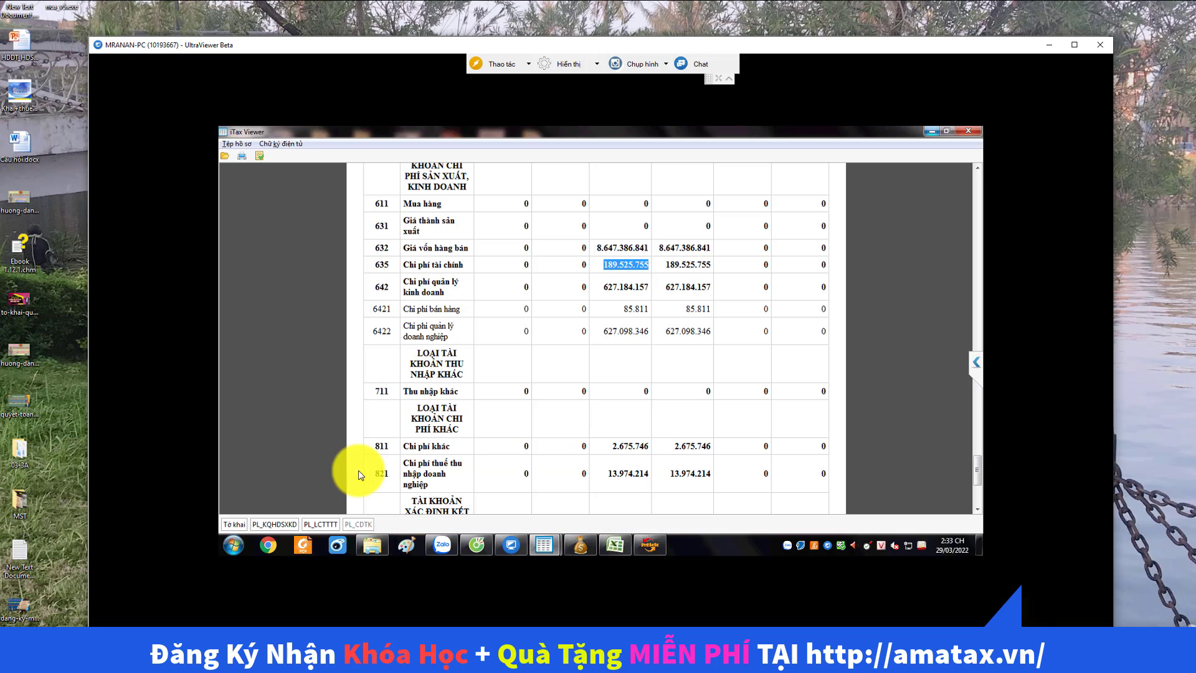
key(alt+Tab)
key(super+d)
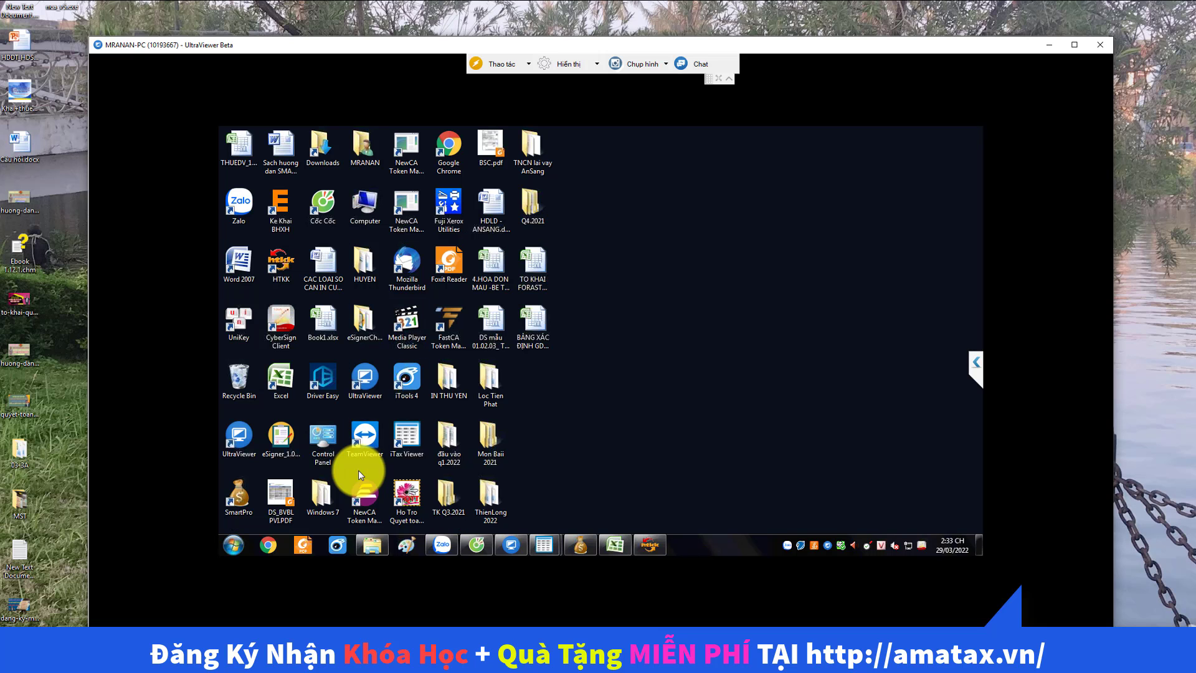
key(alt+Tab)
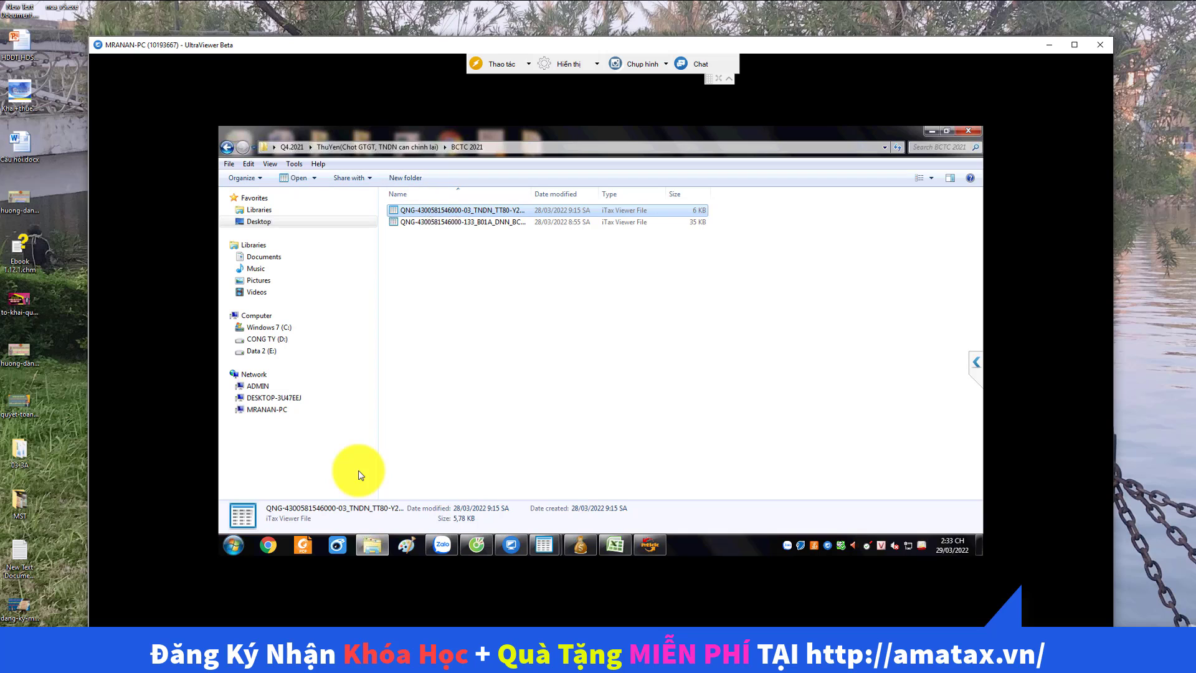
key(BackSpace)
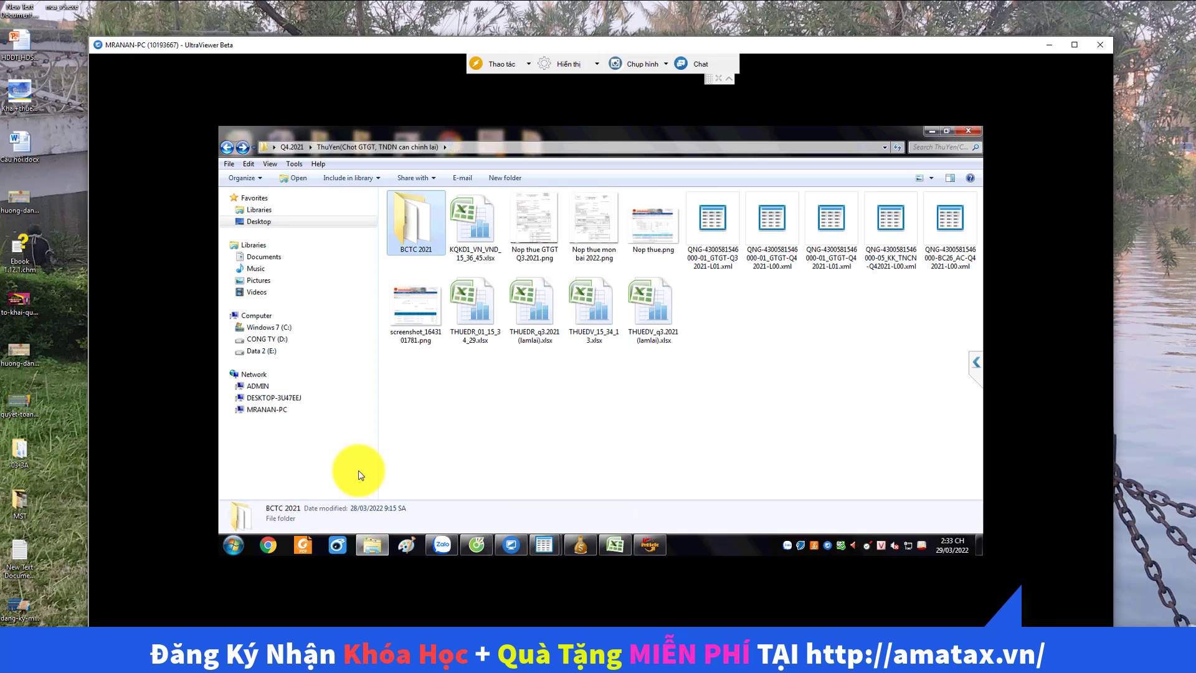
click(264, 339)
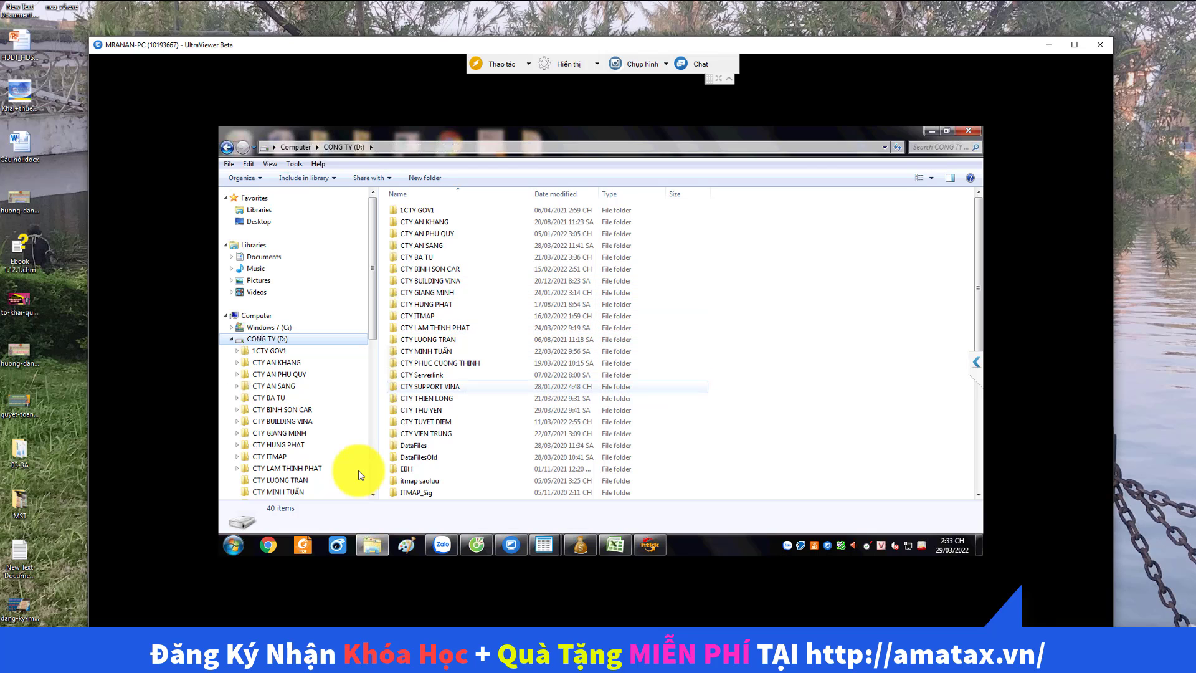
- Open BCTC 2019.pdf from the BCTC 2019 folder inside CTY THU YEN
key(Return)
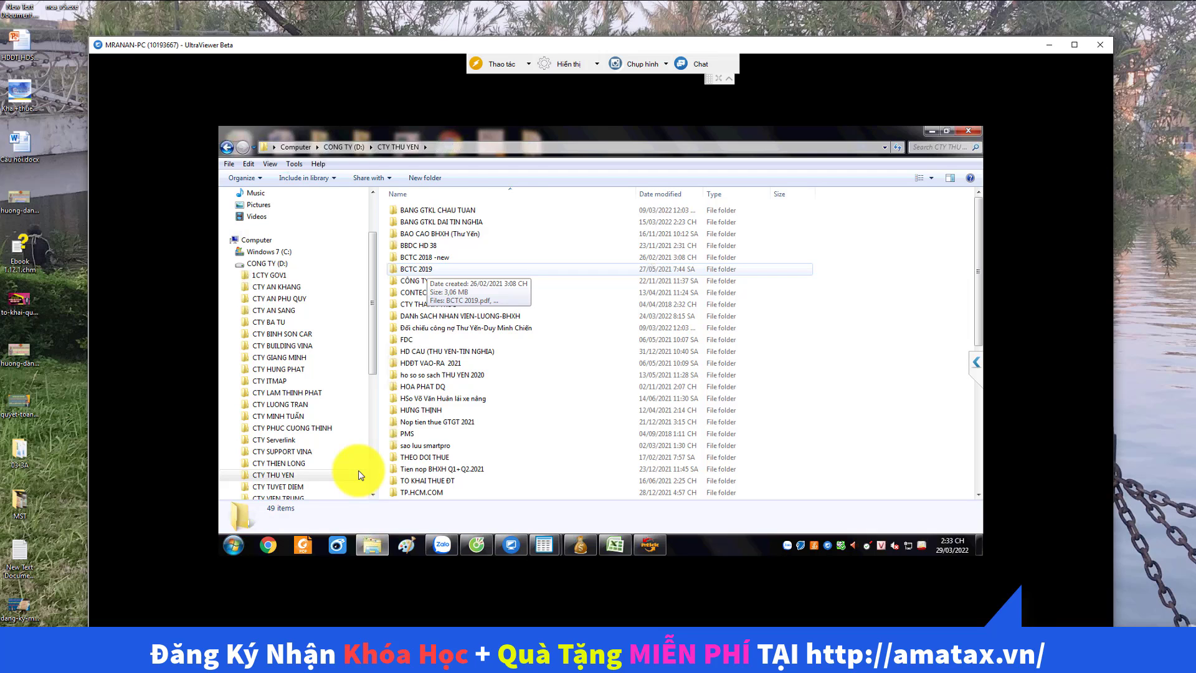
key(Return)
key(Tab)
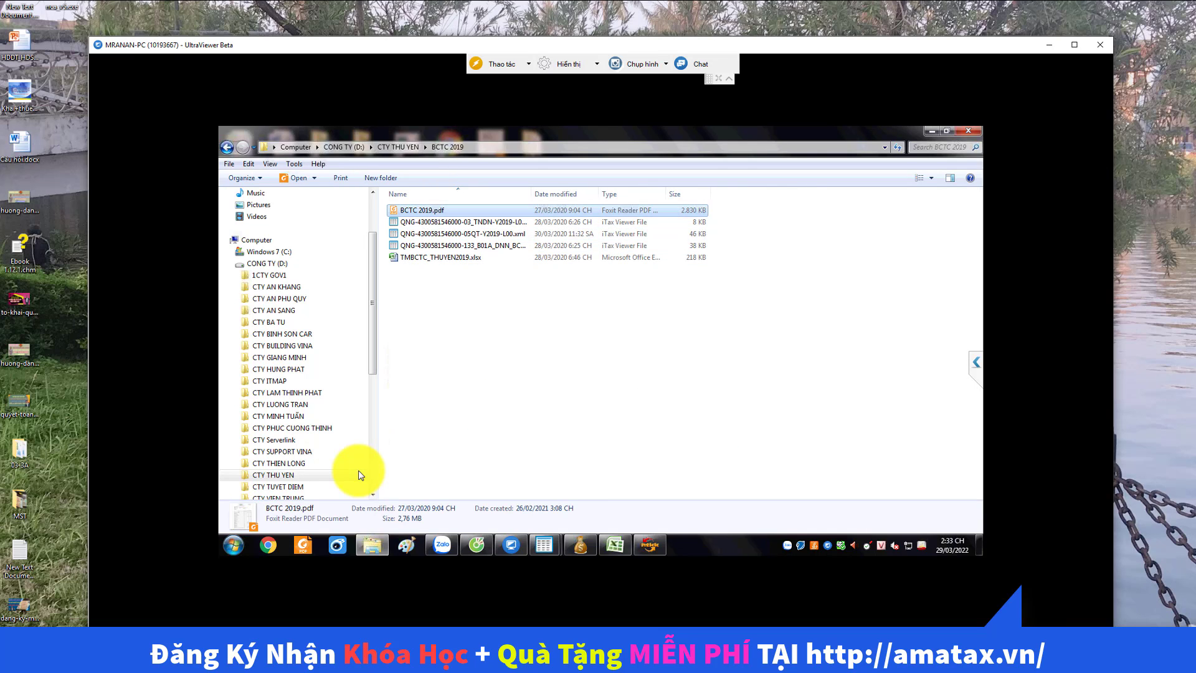
key(Return)
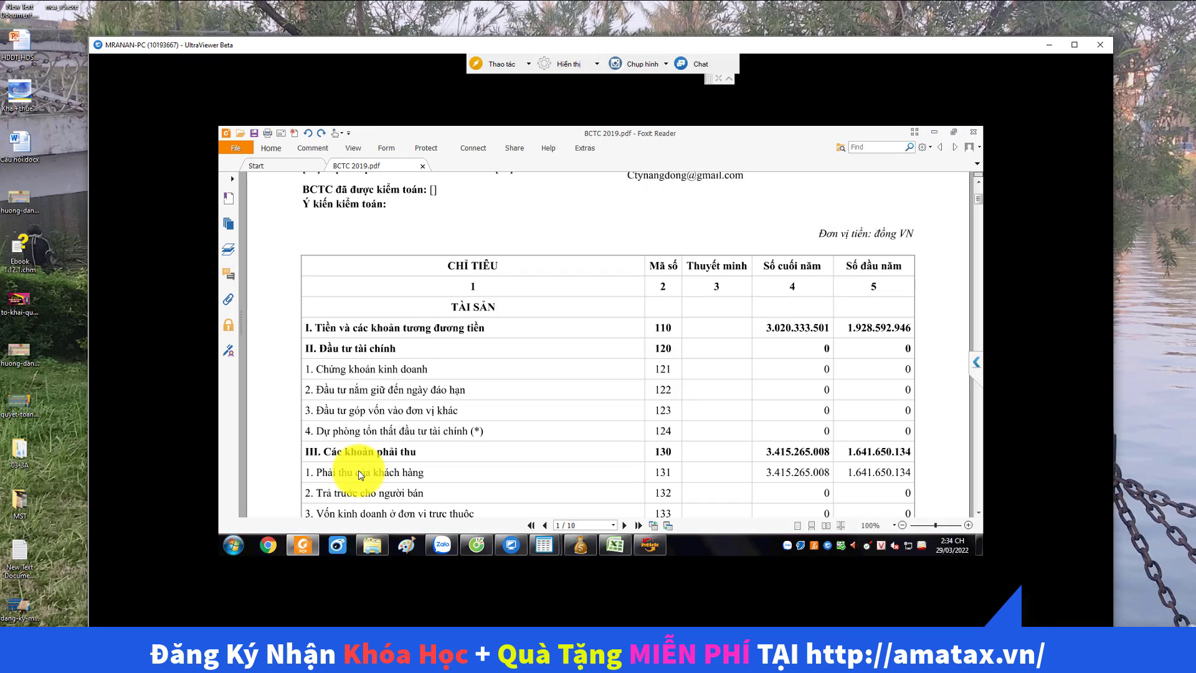
- Examine the 2019 business results statement (form B02) in the financial report PDF
scroll(360, 475, down, 6)
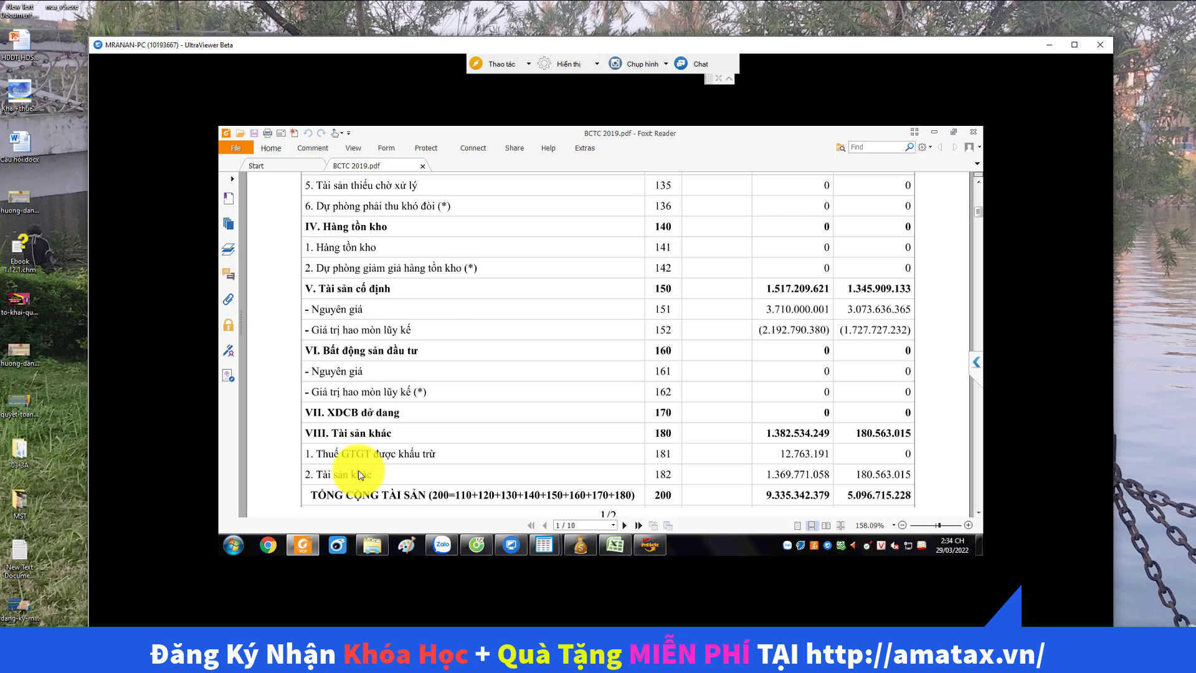
scroll(360, 475, down, 15)
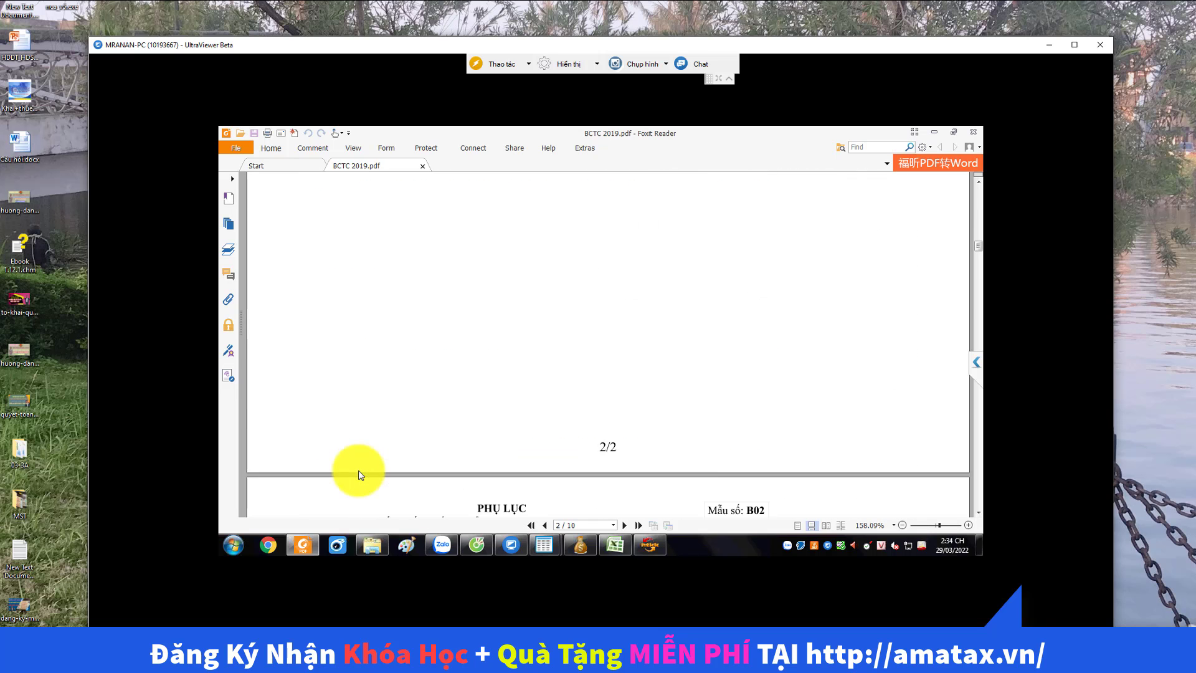
scroll(360, 475, down, 12)
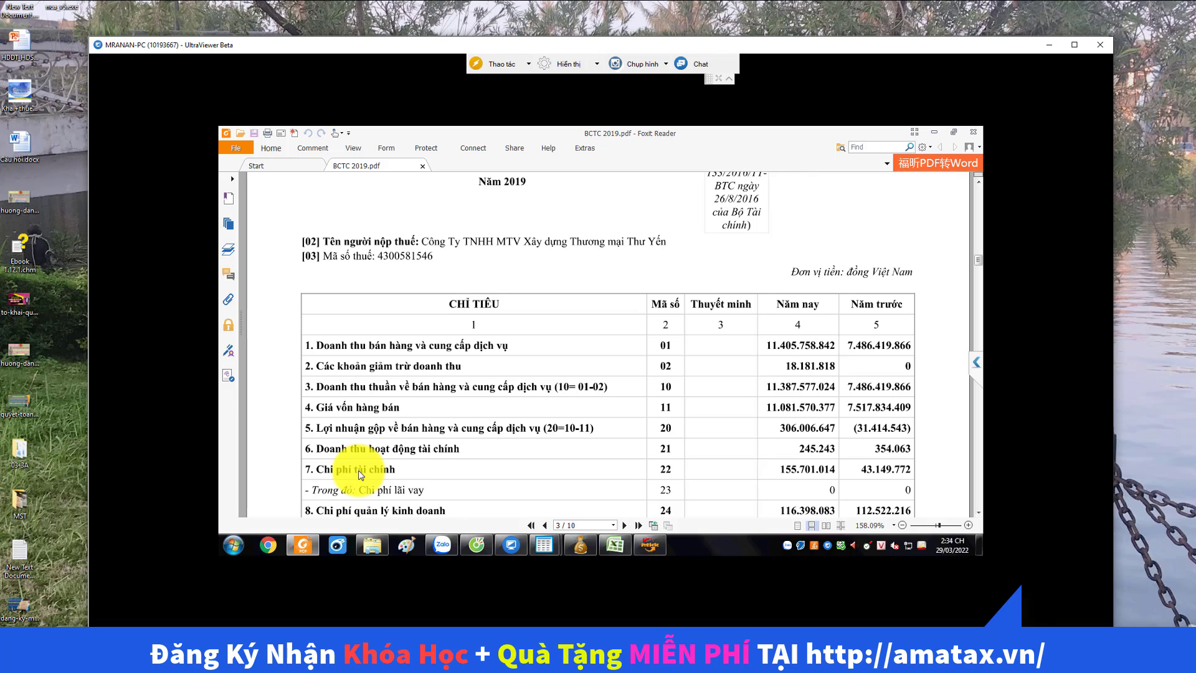
scroll(513, 470, down, 1)
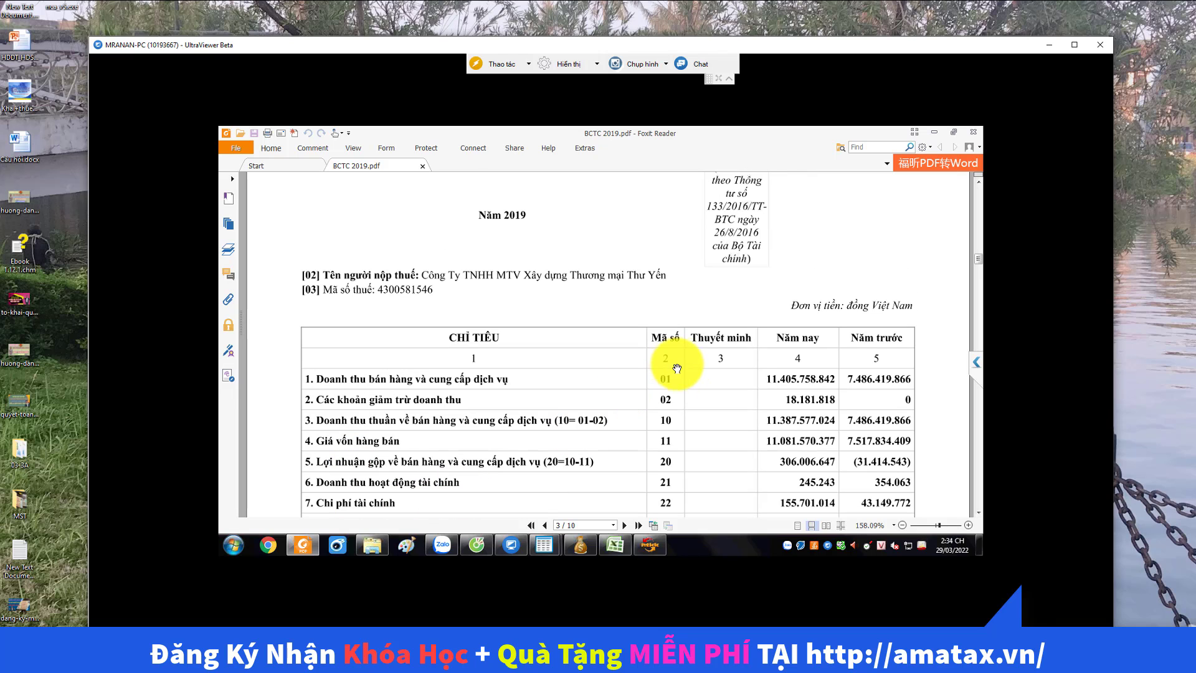
scroll(769, 360, down, 1)
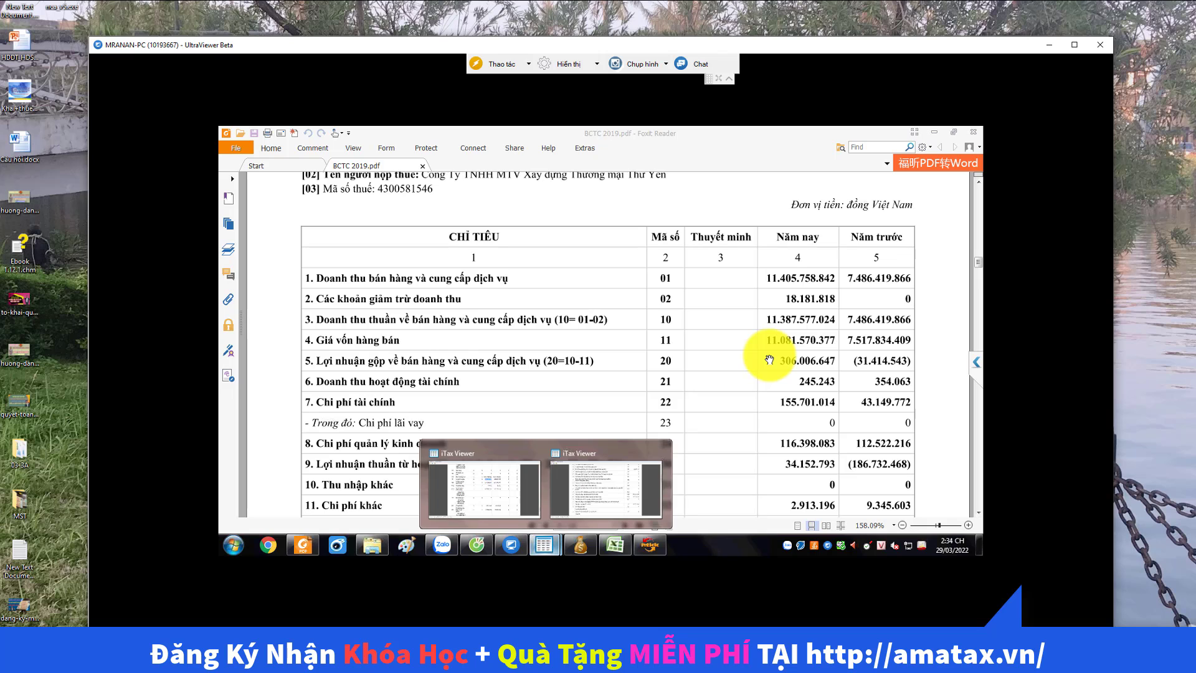
- Switch to iTax Viewer and compare the 2021 03/TNDN declaration with the trial balance's expense accounts
mouse_move(483, 489)
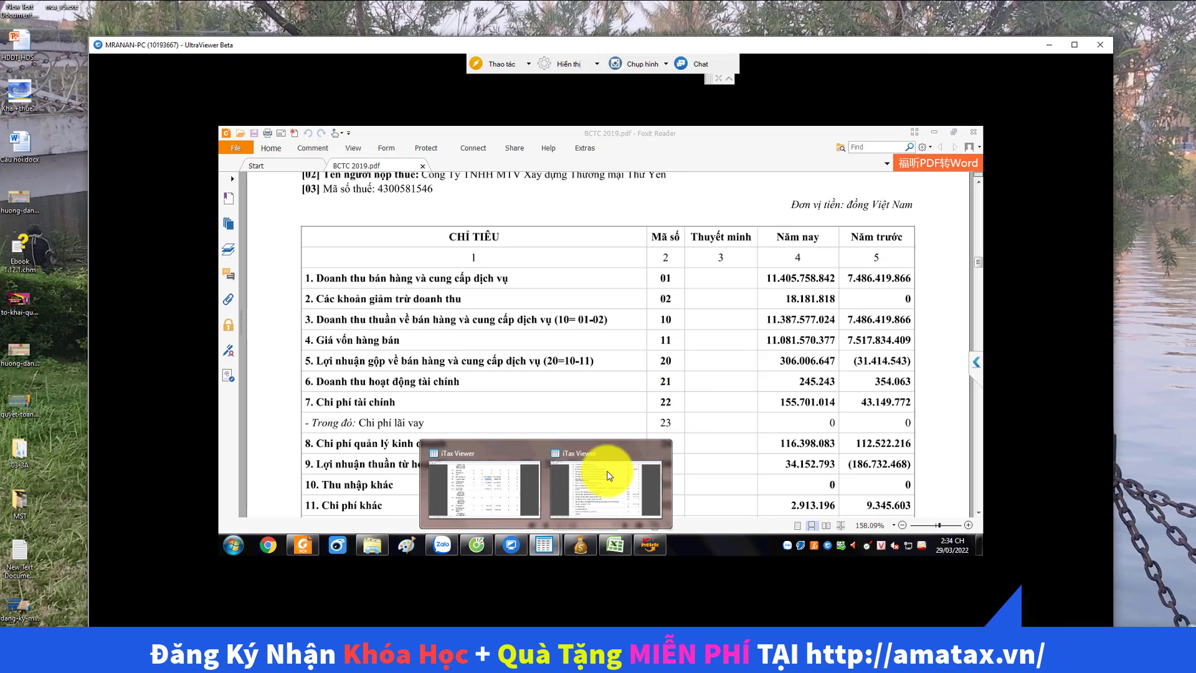
click(607, 476)
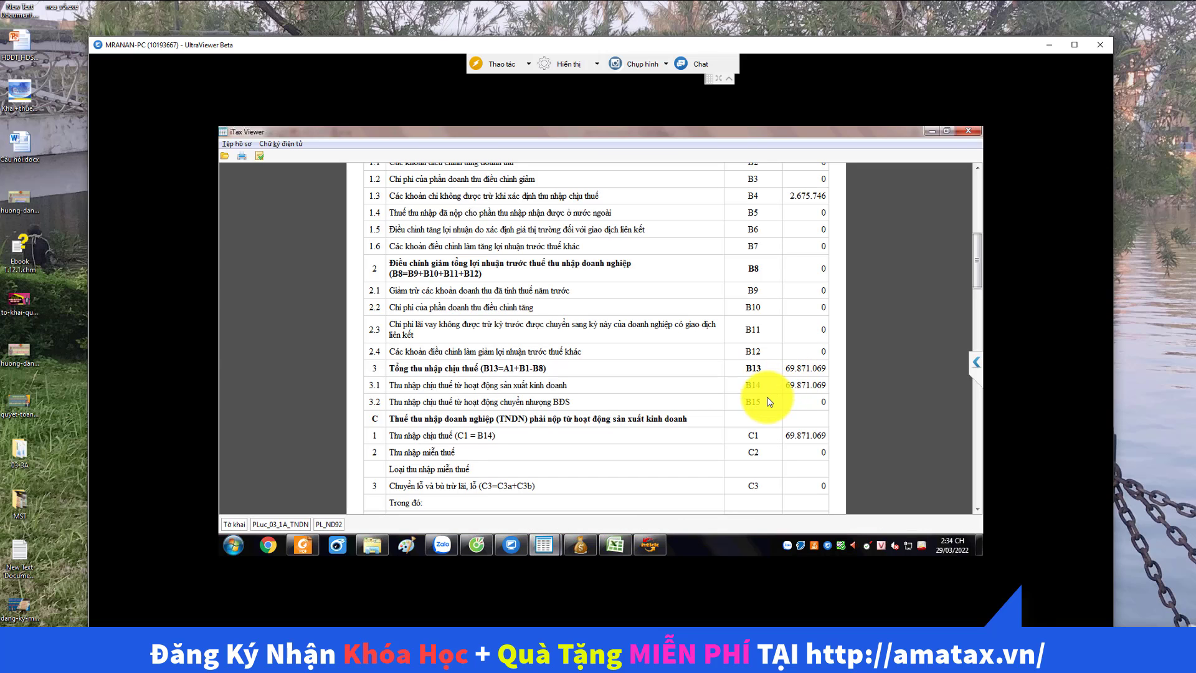
mouse_move(547, 543)
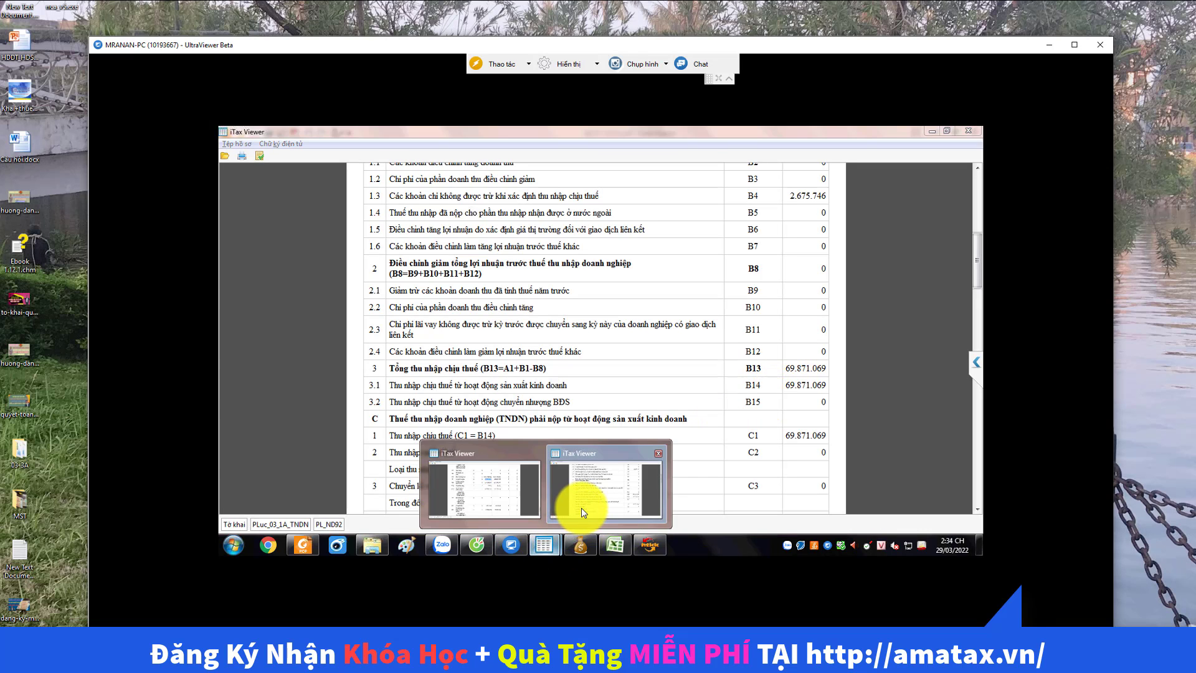
click(581, 507)
scroll(662, 414, up, 15)
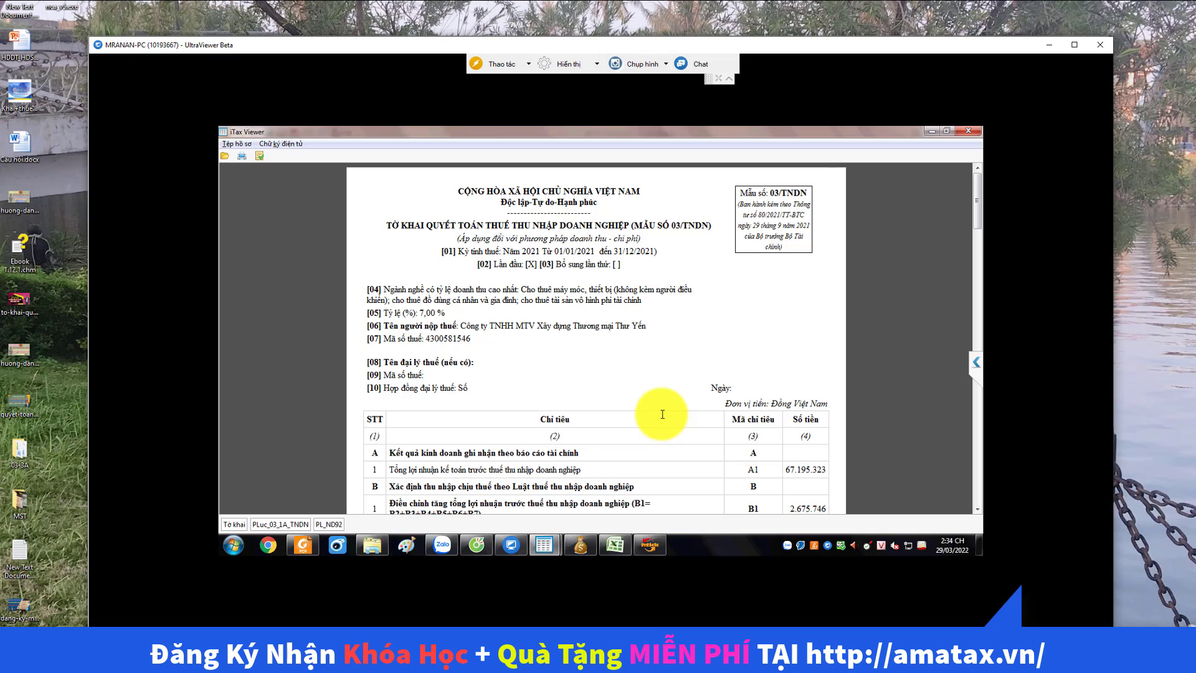
mouse_move(544, 544)
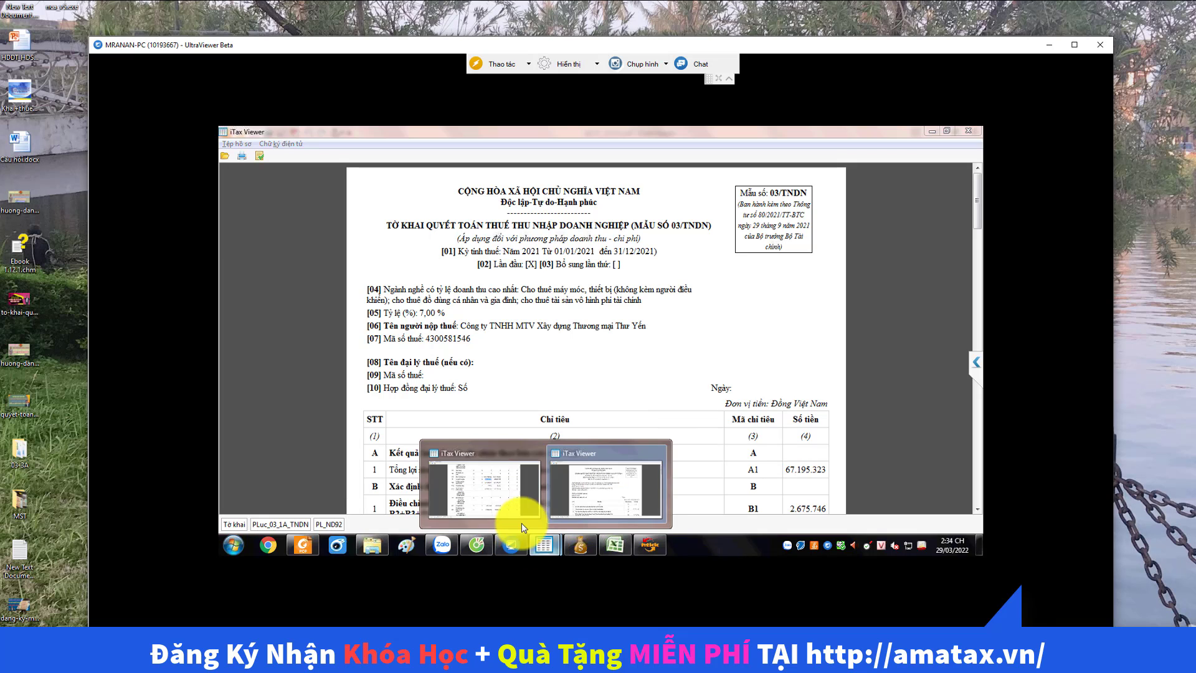
click(492, 498)
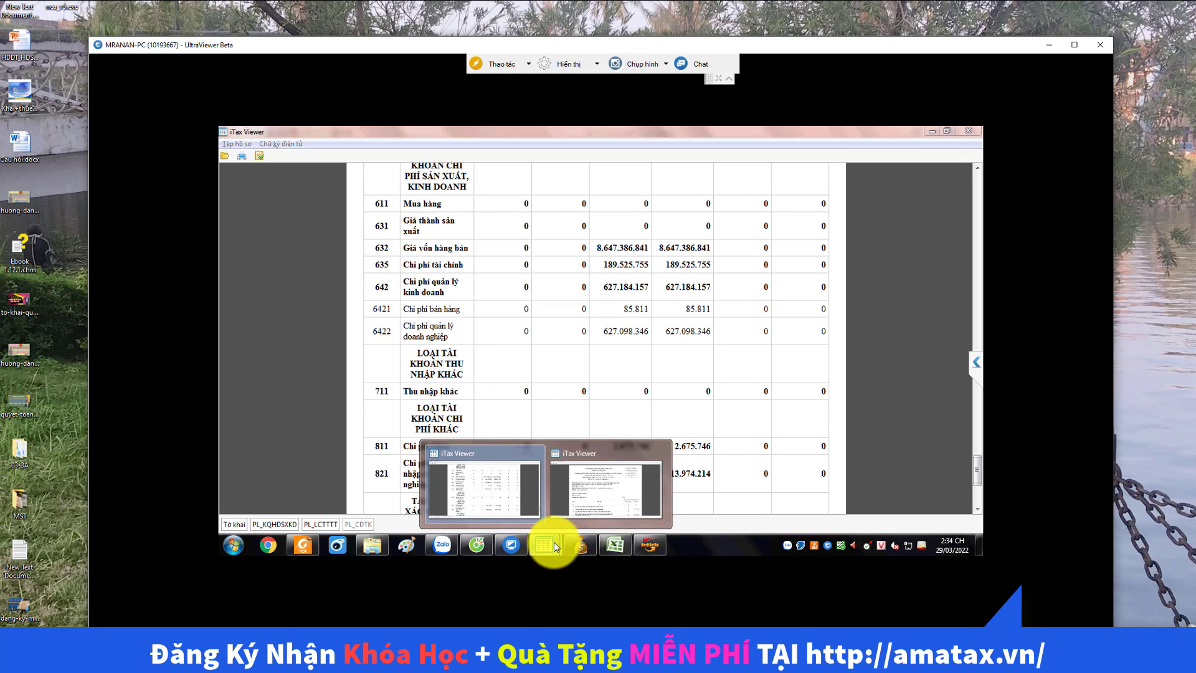
mouse_move(603, 502)
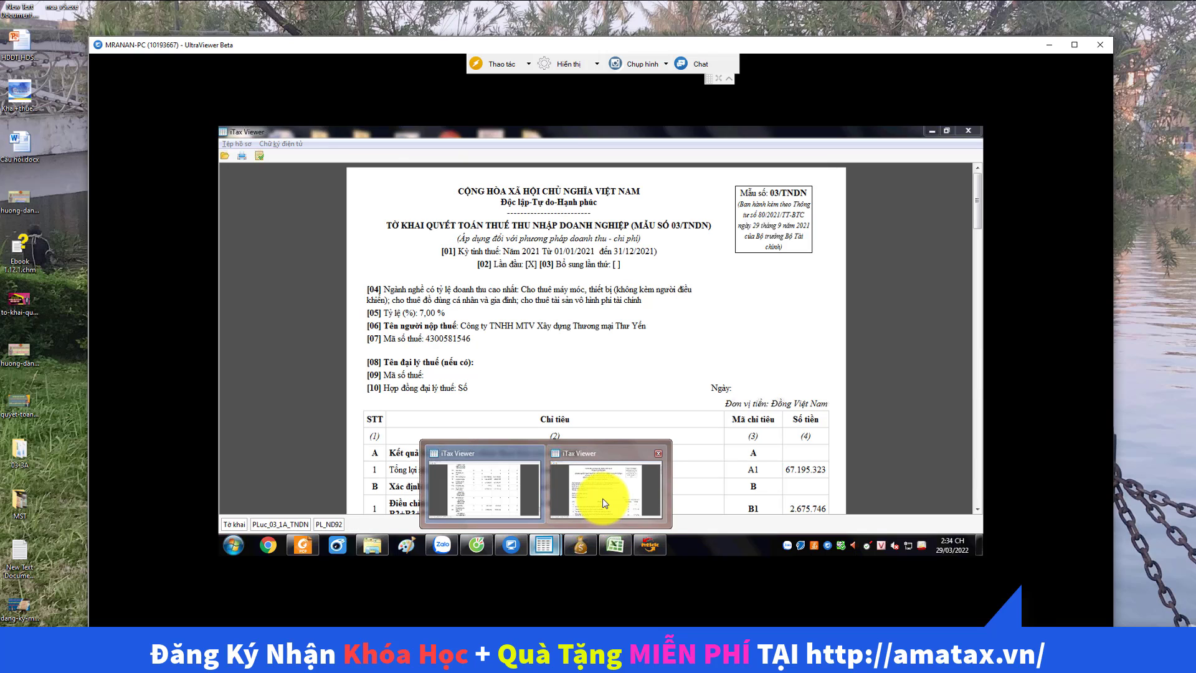
click(622, 548)
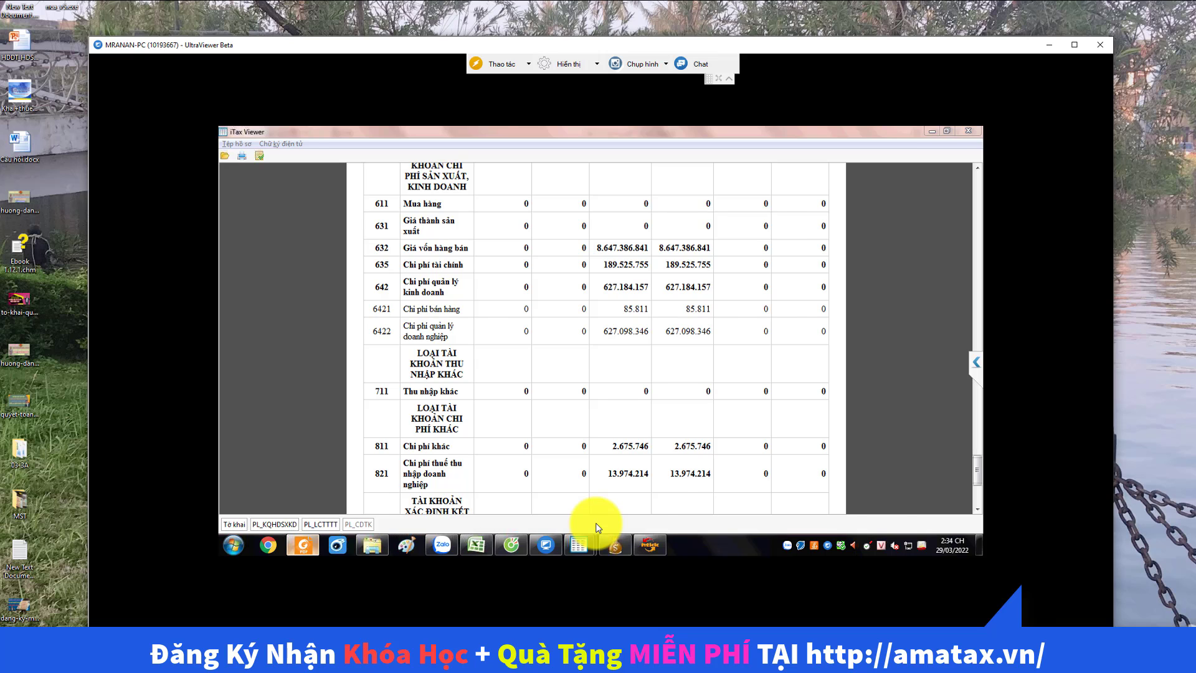
- Return to the 2019 report in Foxit Reader and review its revenue, financial expense, profit and tax lines
key(alt+Tab)
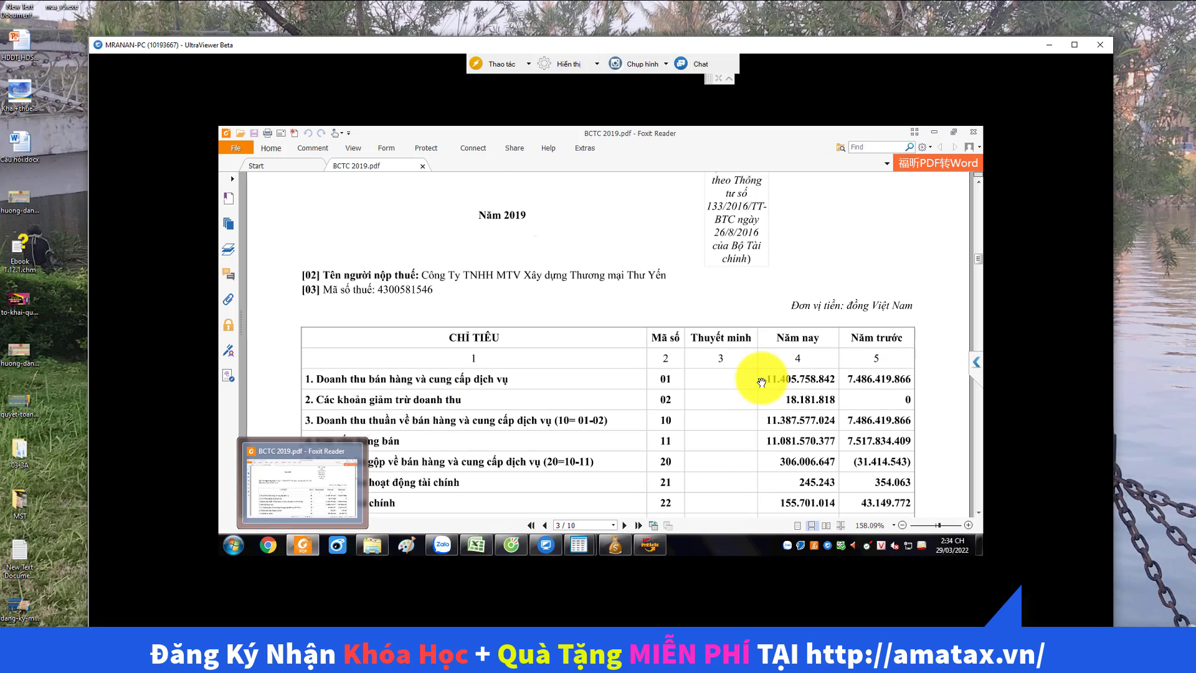
scroll(761, 382, down, 5)
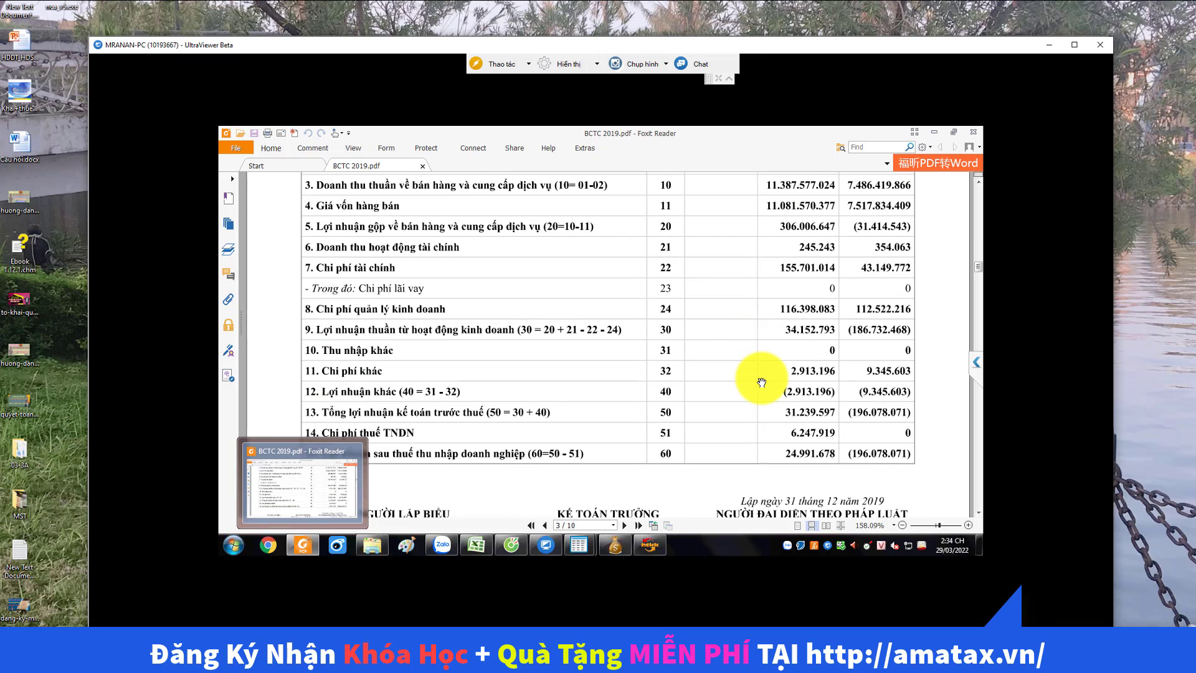
scroll(761, 383, up, 5)
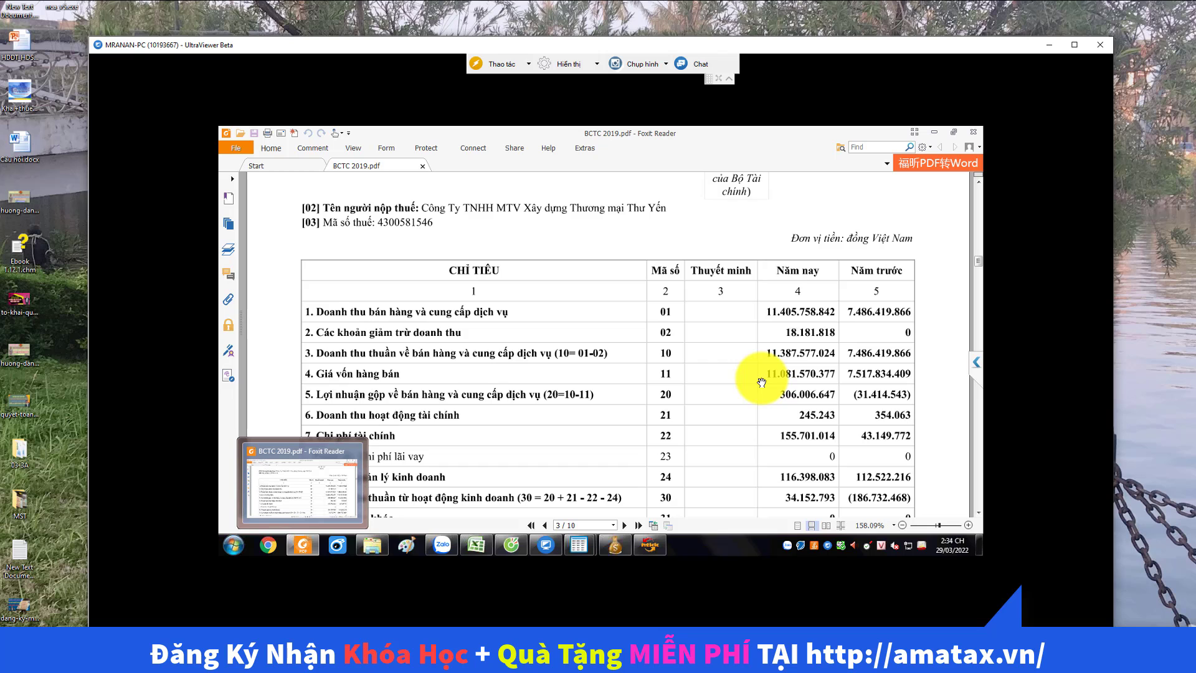
scroll(761, 382, down, 5)
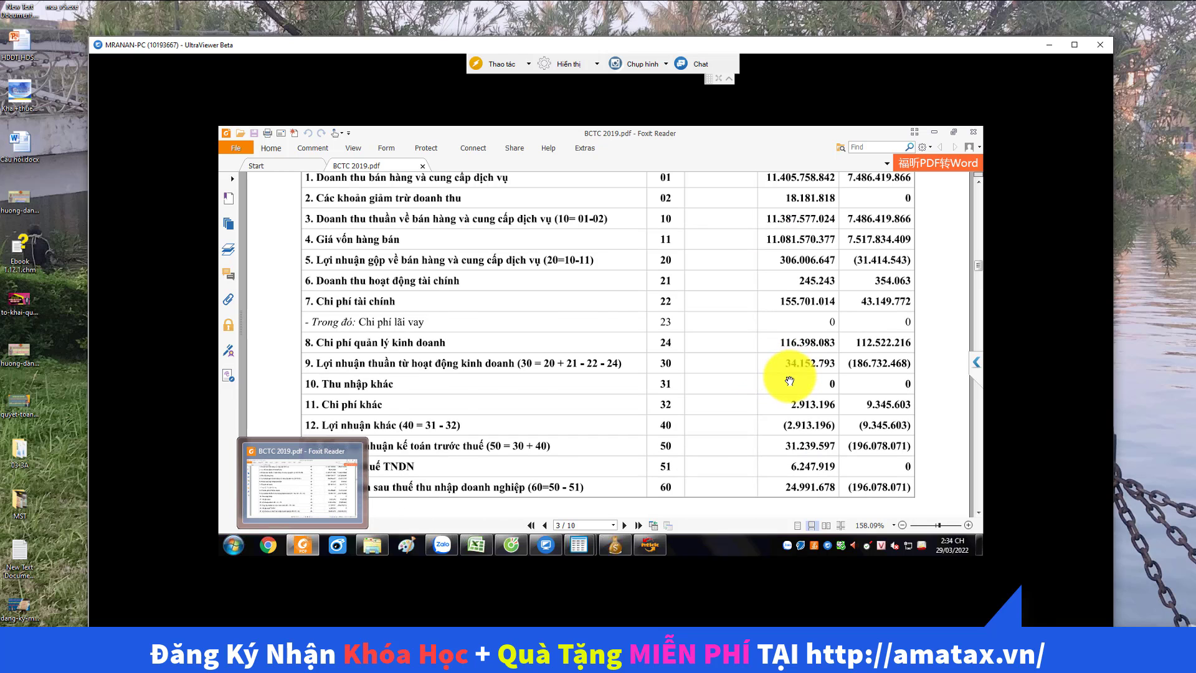
scroll(788, 381, down, 1)
scroll(788, 380, down, 1)
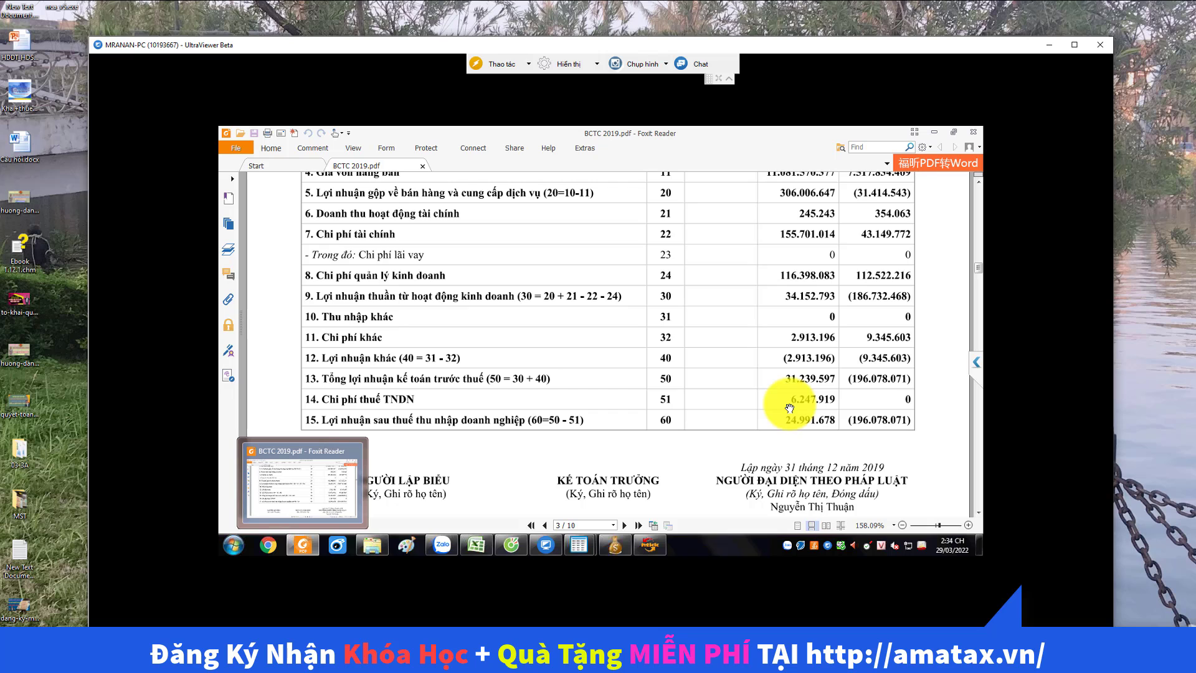
- Switch to HTKK to check the 03-1A appendix figures, and return to the 2019 report in Foxit Reader
click(582, 548)
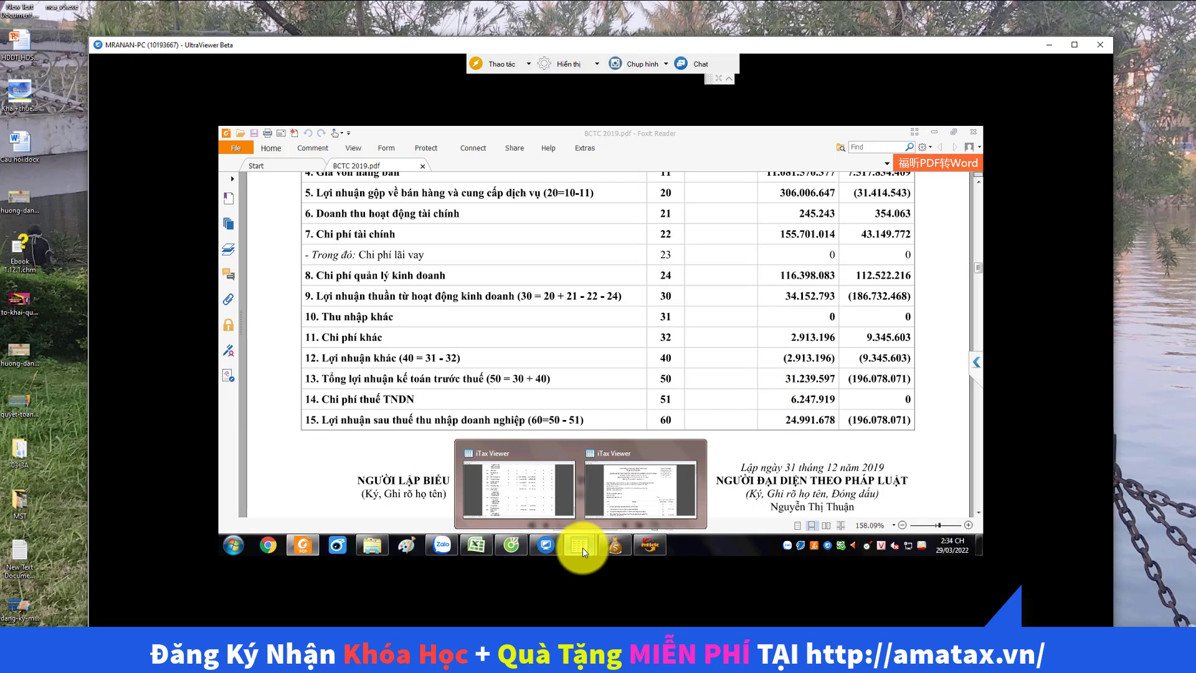
click(656, 548)
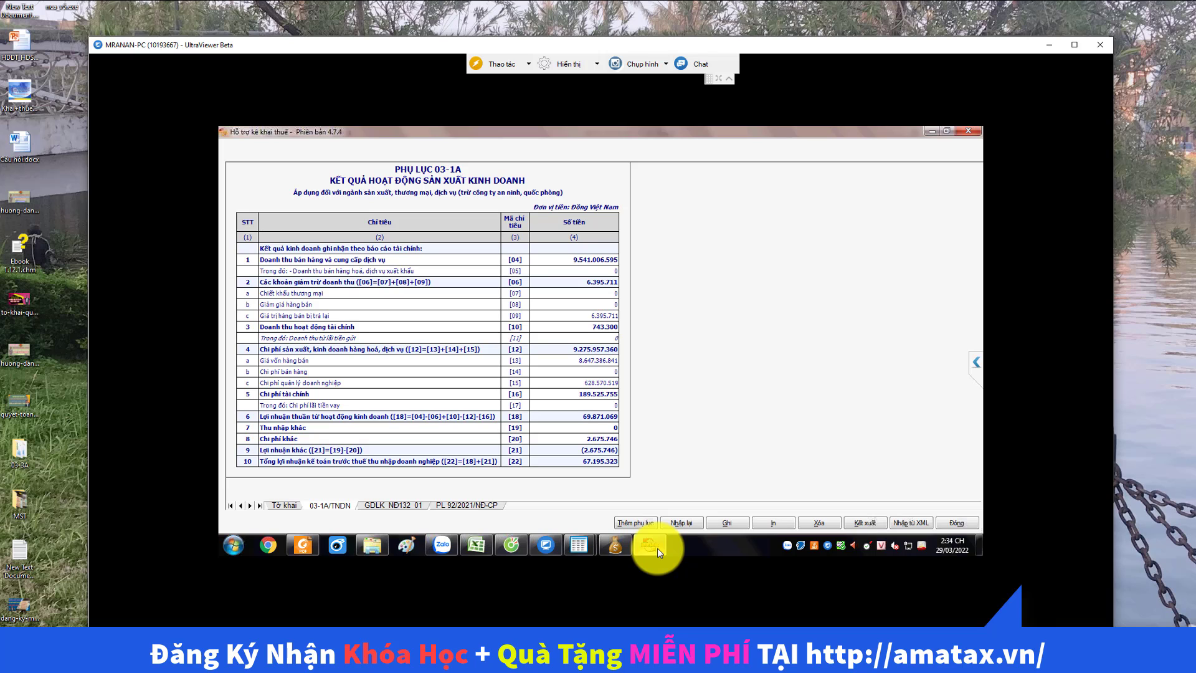
click(657, 547)
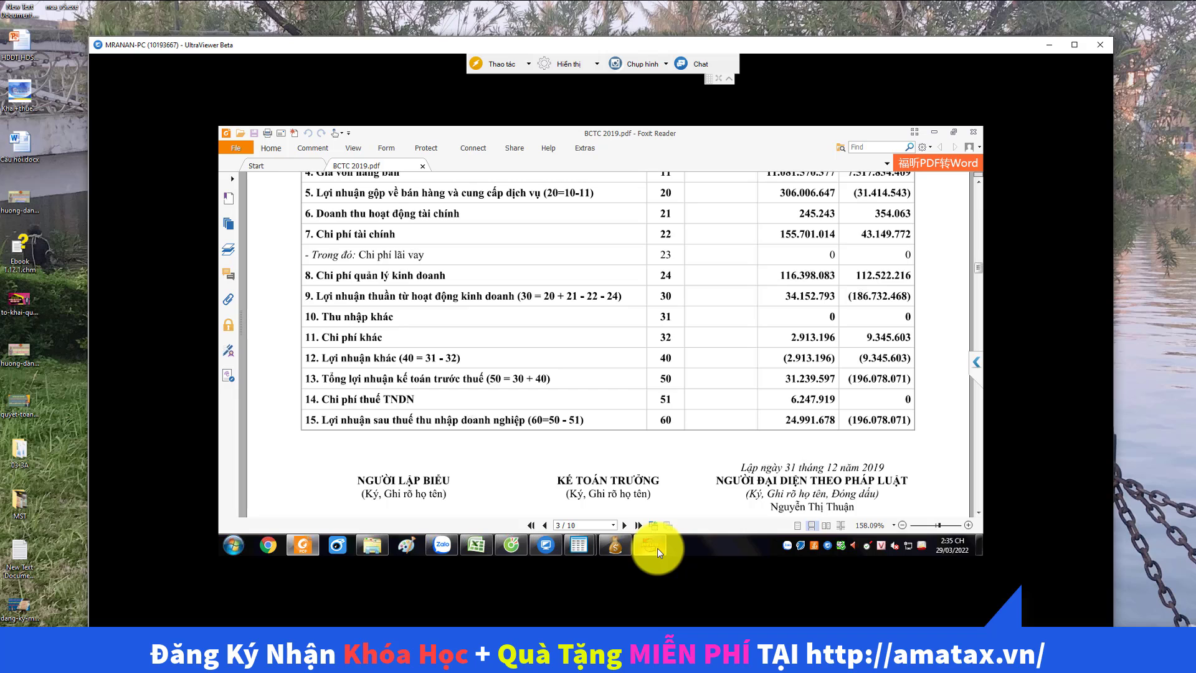
- Review the prior-year column of the 2019 business results and move on to the B03 cash flow appendix
scroll(864, 428, up, 1)
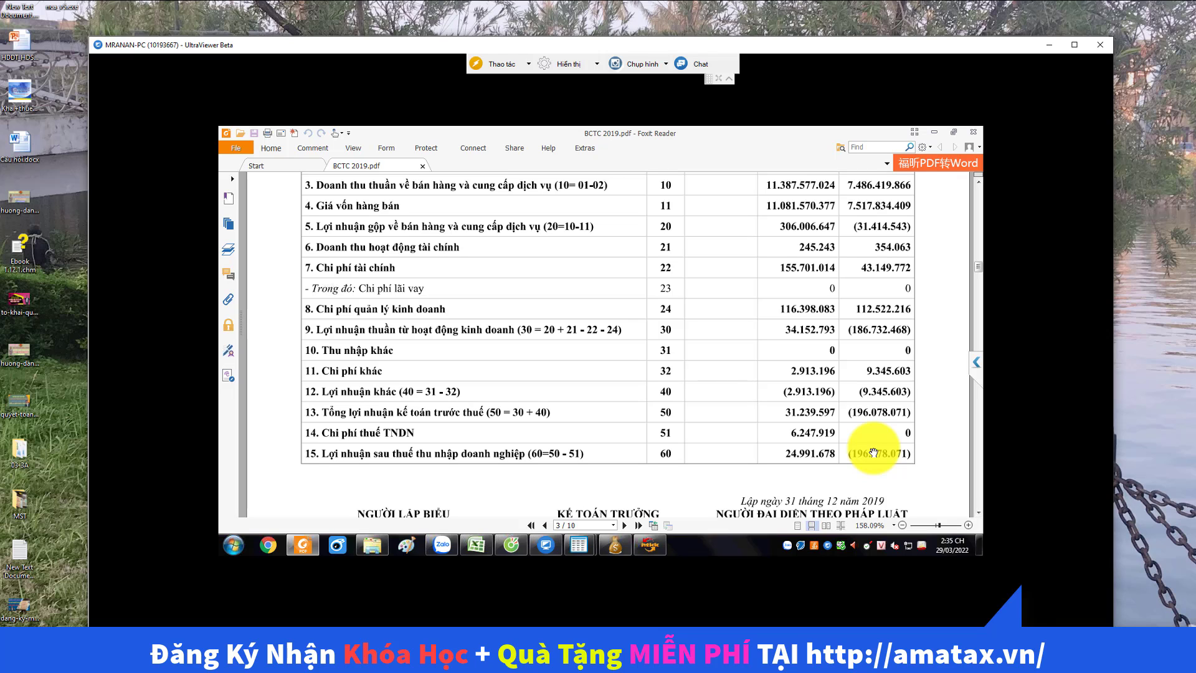
scroll(873, 453, up, 3)
scroll(873, 453, up, 2)
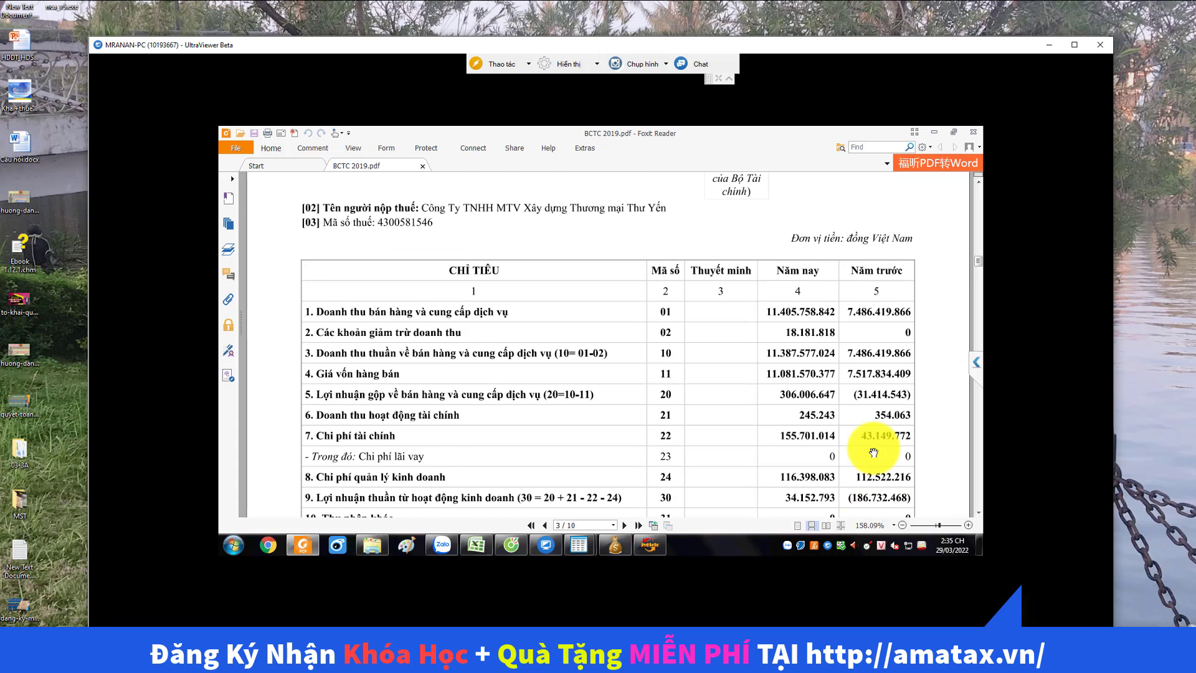
scroll(874, 452, down, 15)
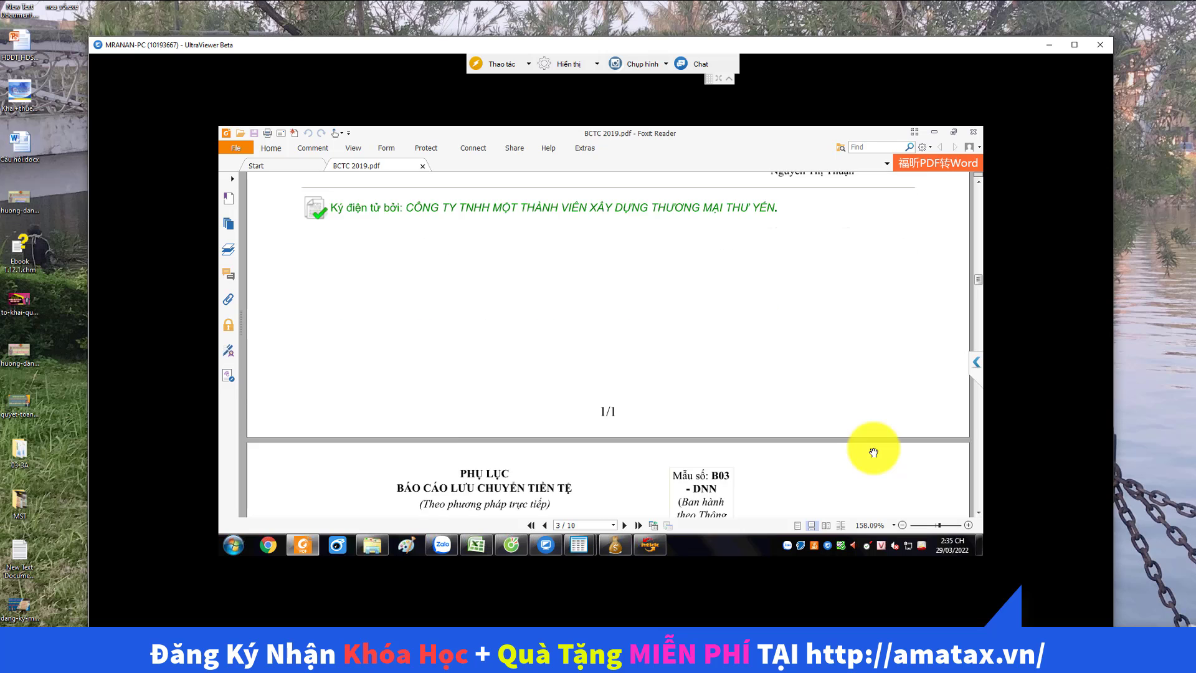
- Look through the 2019 report's cash flow appendix and the account balance table up to the 35x accounts
scroll(874, 453, down, 20)
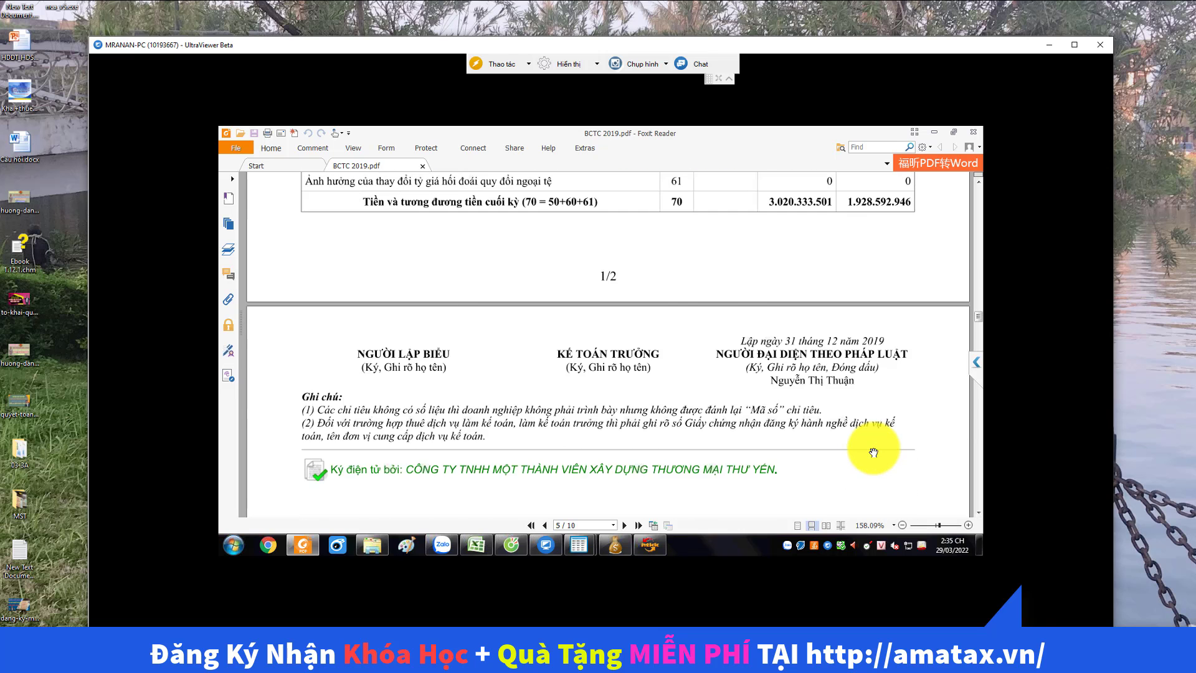
scroll(874, 453, down, 15)
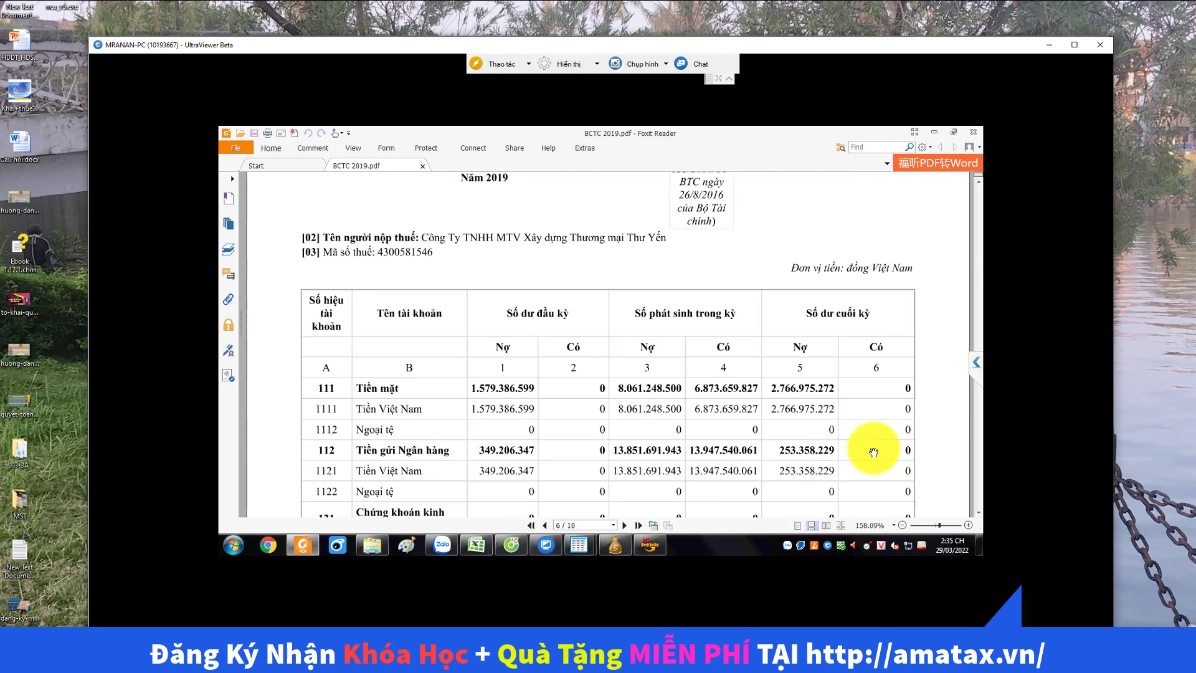
scroll(874, 453, down, 20)
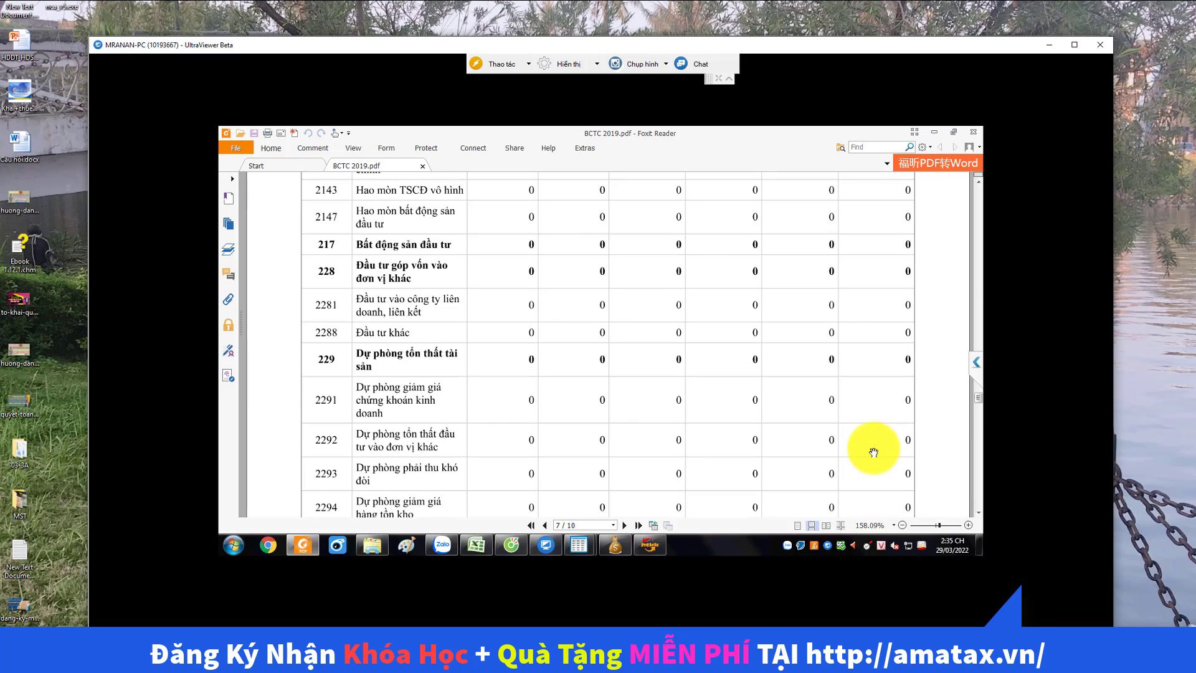
scroll(874, 452, down, 20)
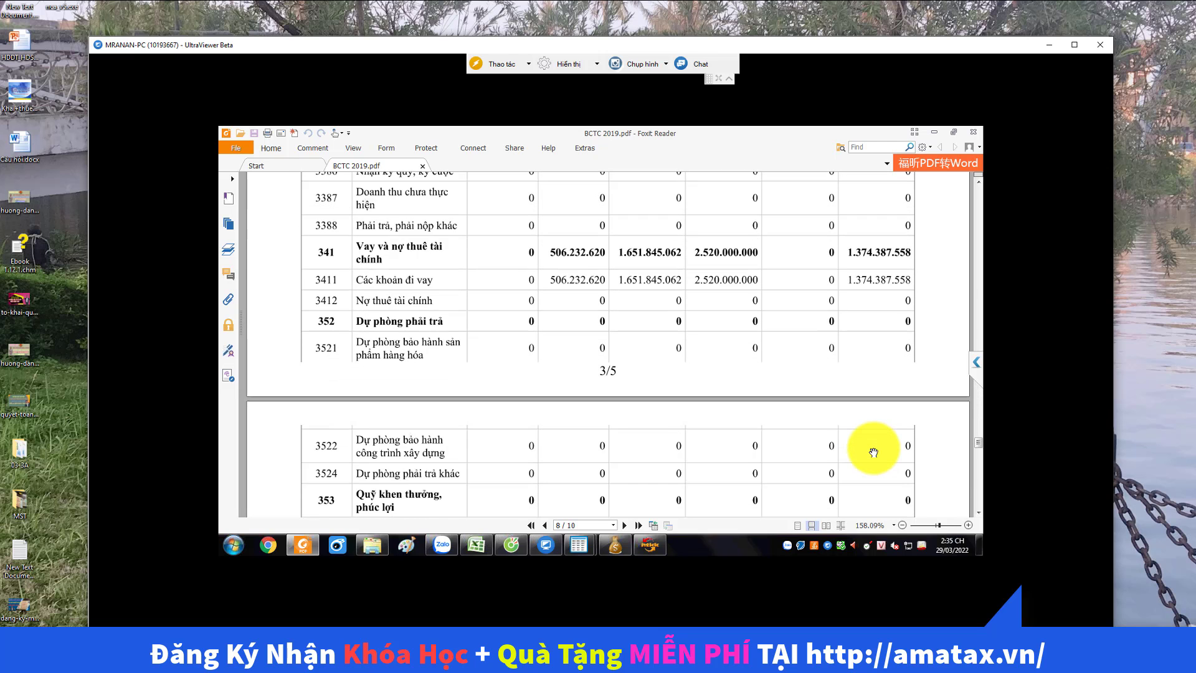
scroll(874, 453, down, 5)
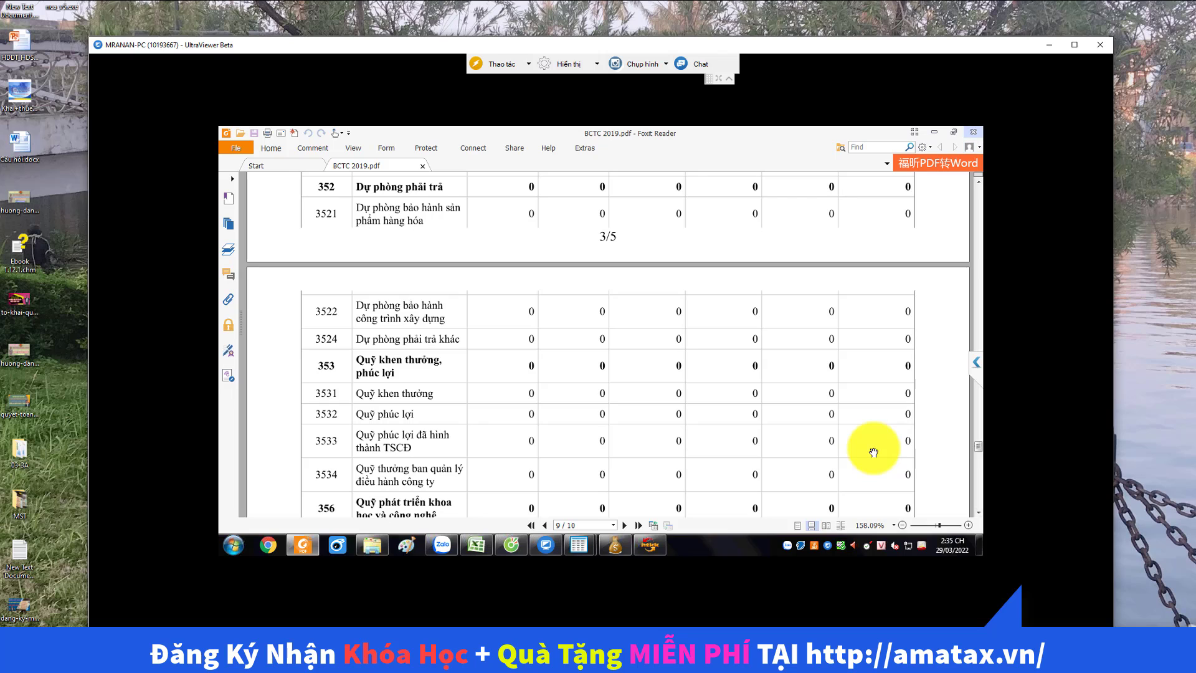
- Open the 2019 03/TNDN declaration from the BCTC 2019 folder in iTax Viewer, decline the update, and review its income lines and 03-1A appendix
key(alt+Tab)
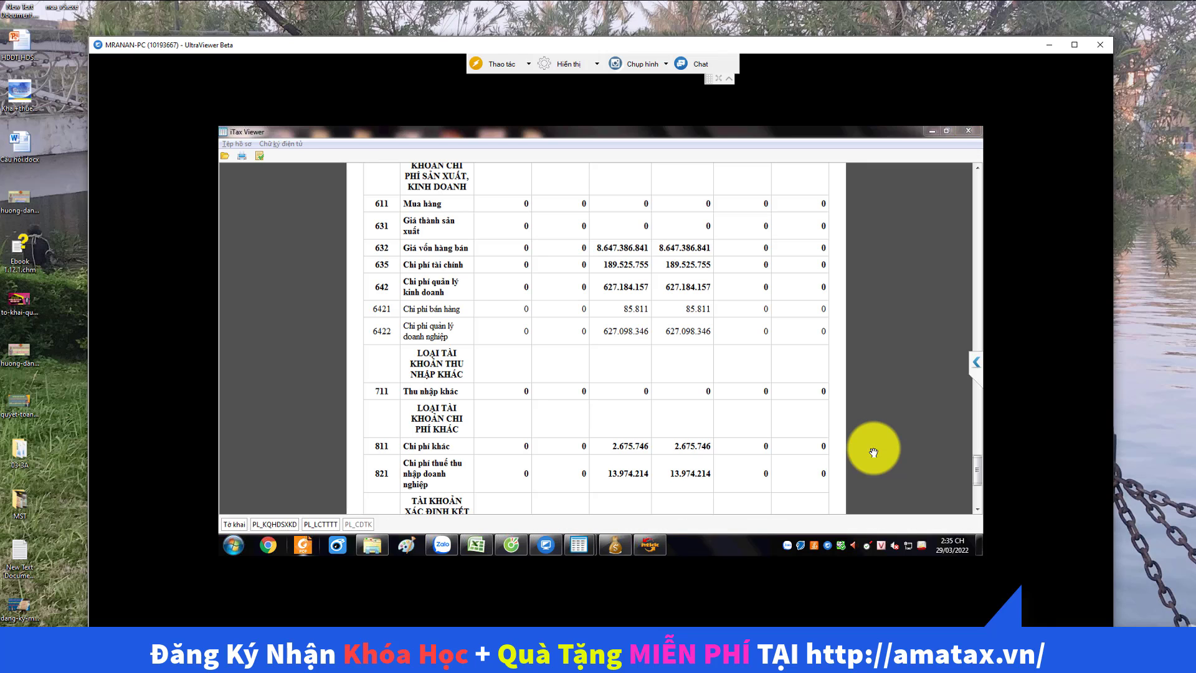
key(alt+Tab)
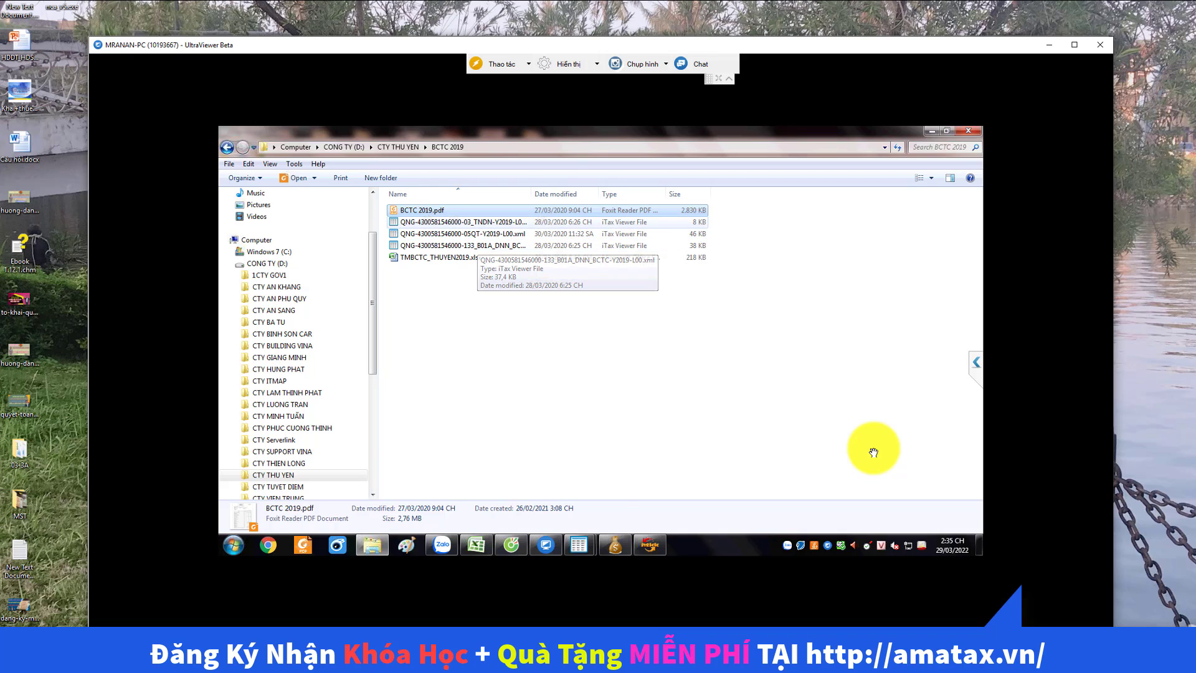
key(Down)
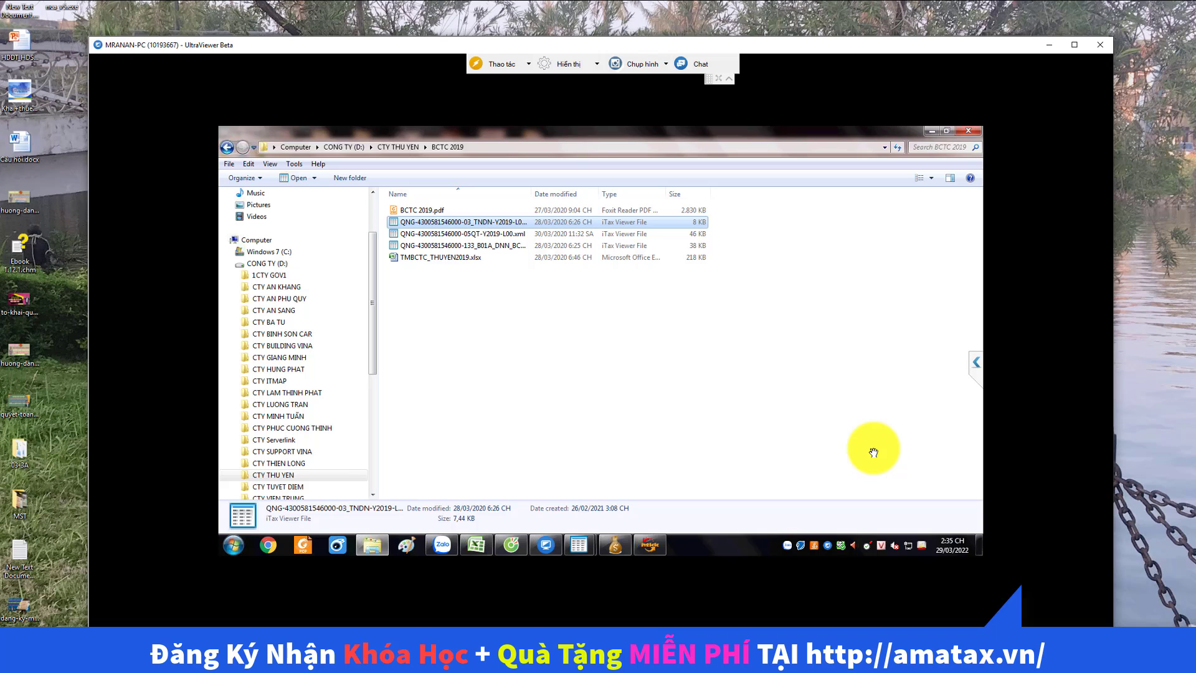
key(Return)
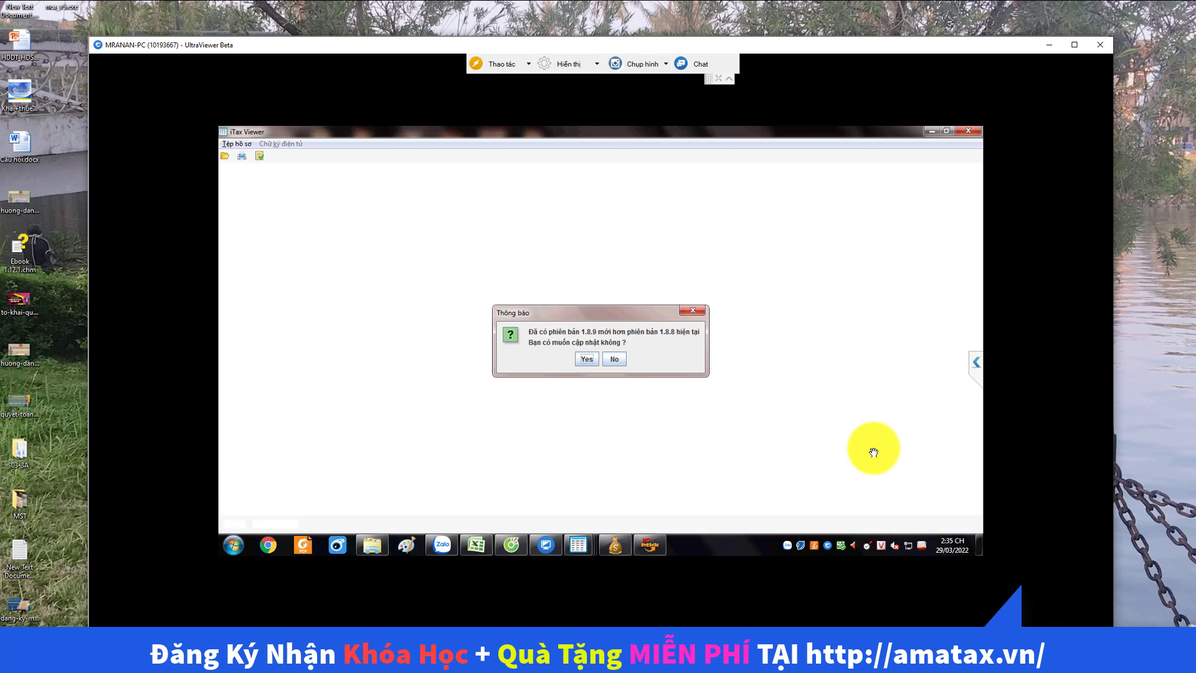
key(Escape)
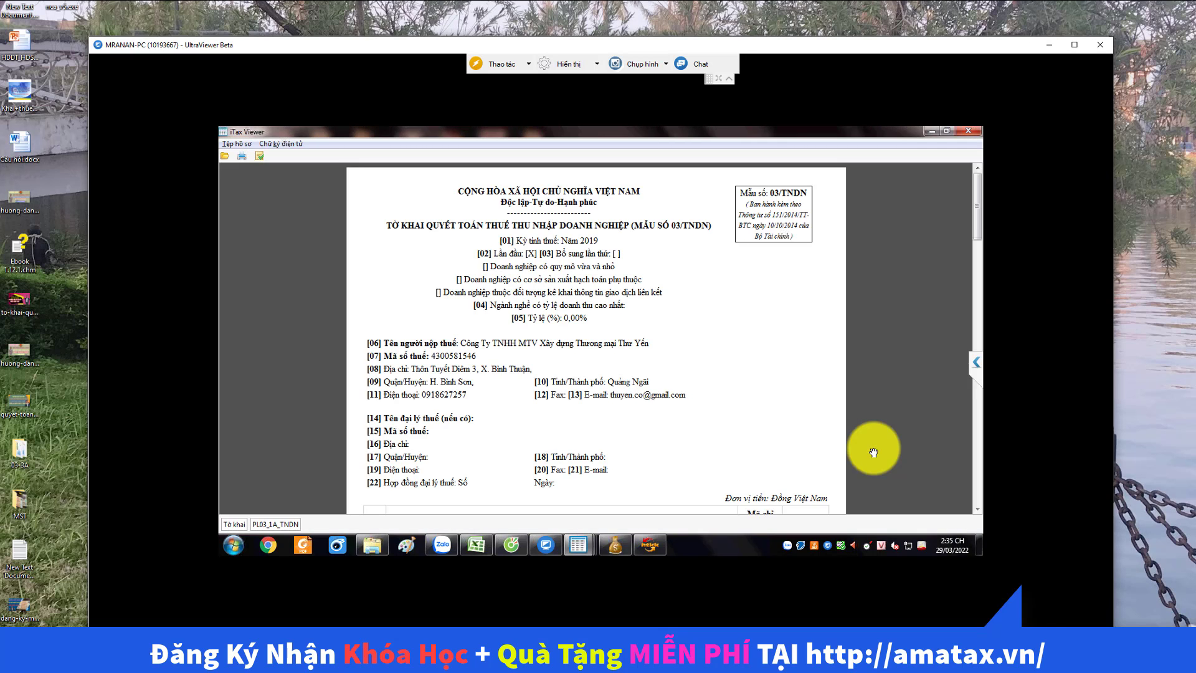
scroll(873, 453, down, 10)
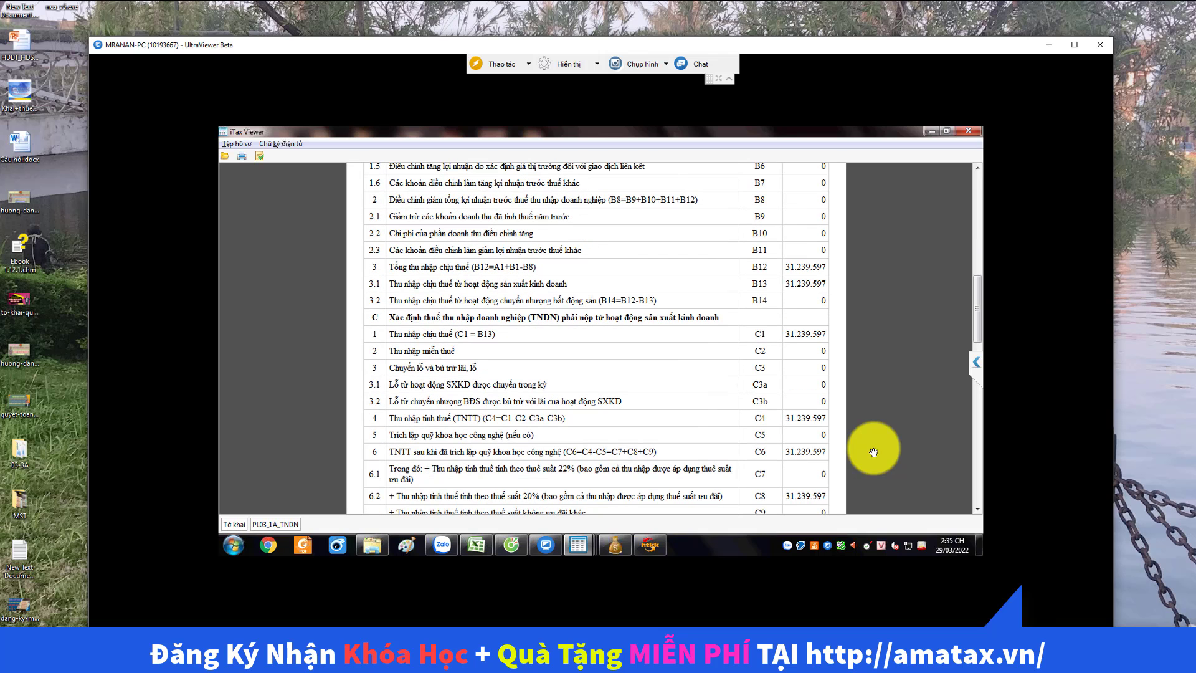
scroll(873, 453, down, 15)
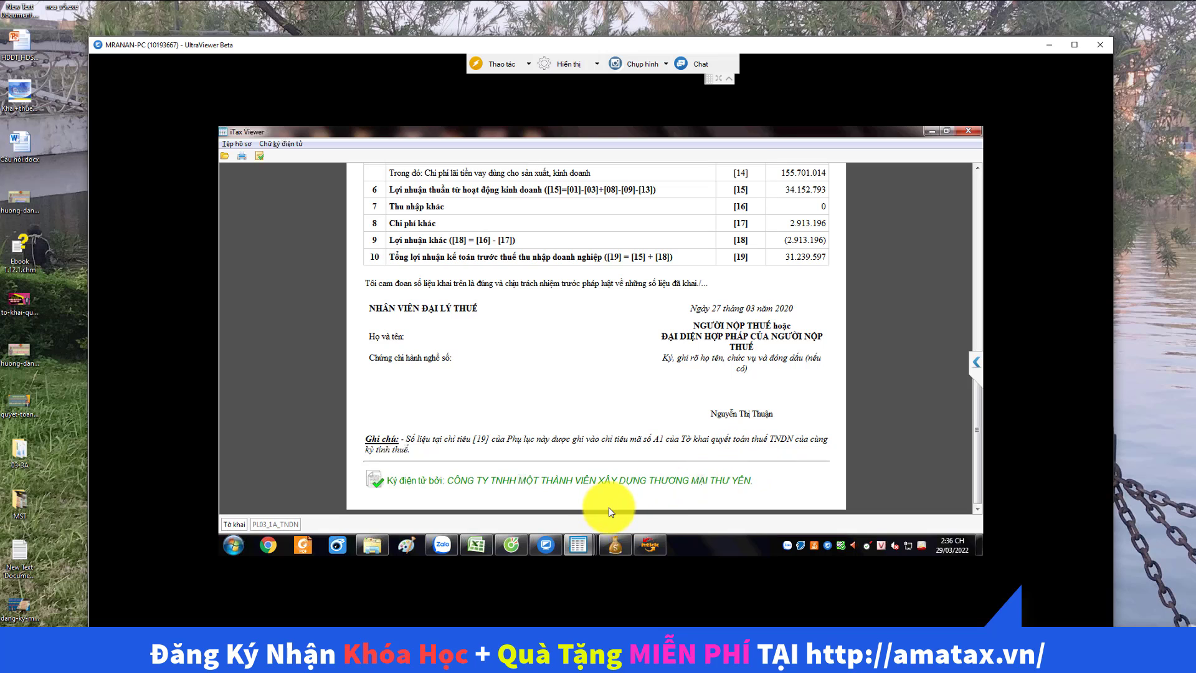
- Switch to HTKK and look through the 2021 appendices 03-1A/TNDN, GDLK_NĐ132_01 and PL 92/2021/NĐ-CP
click(654, 546)
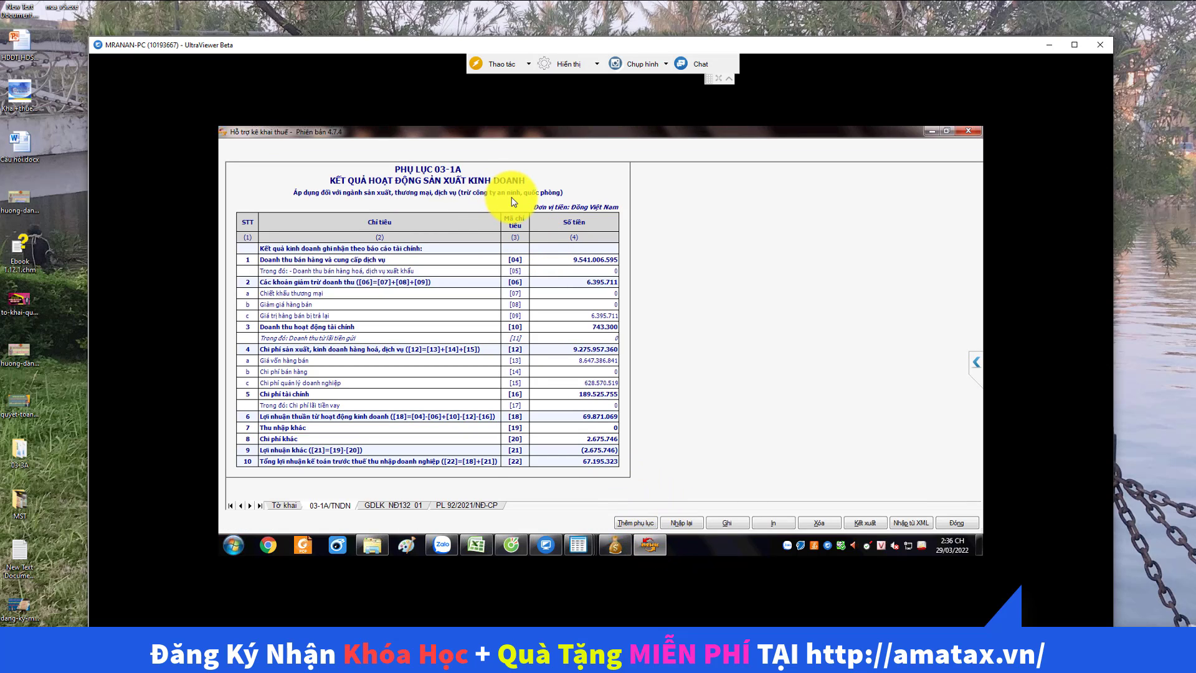
click(405, 506)
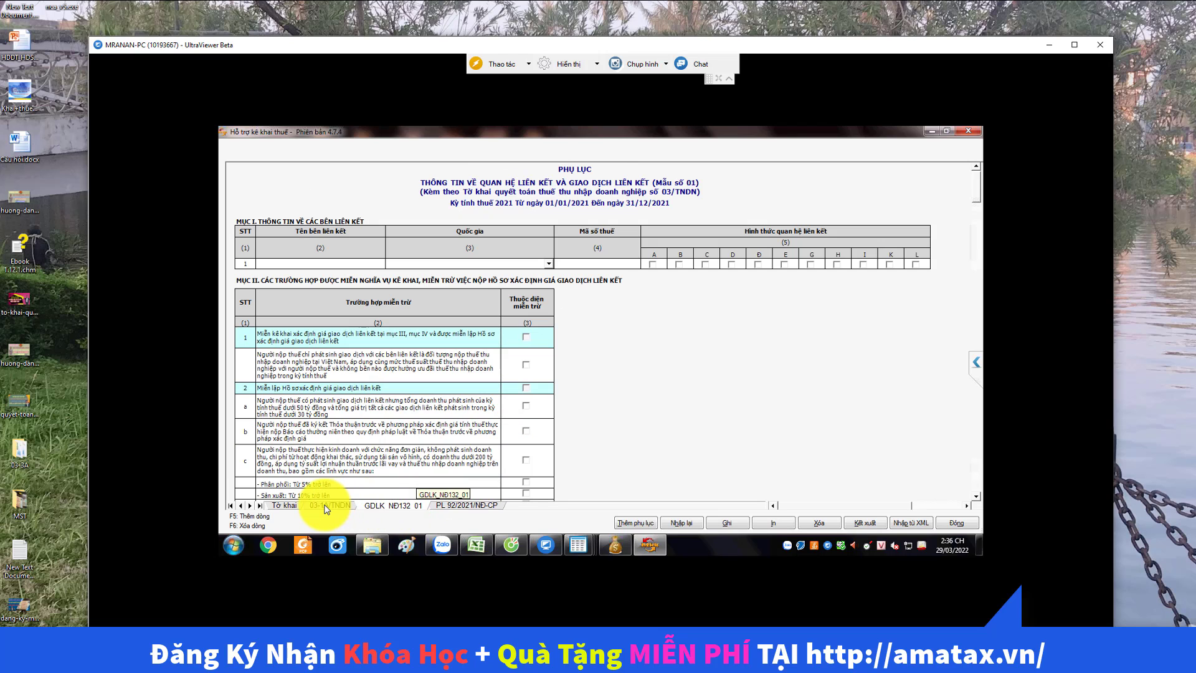
click(440, 507)
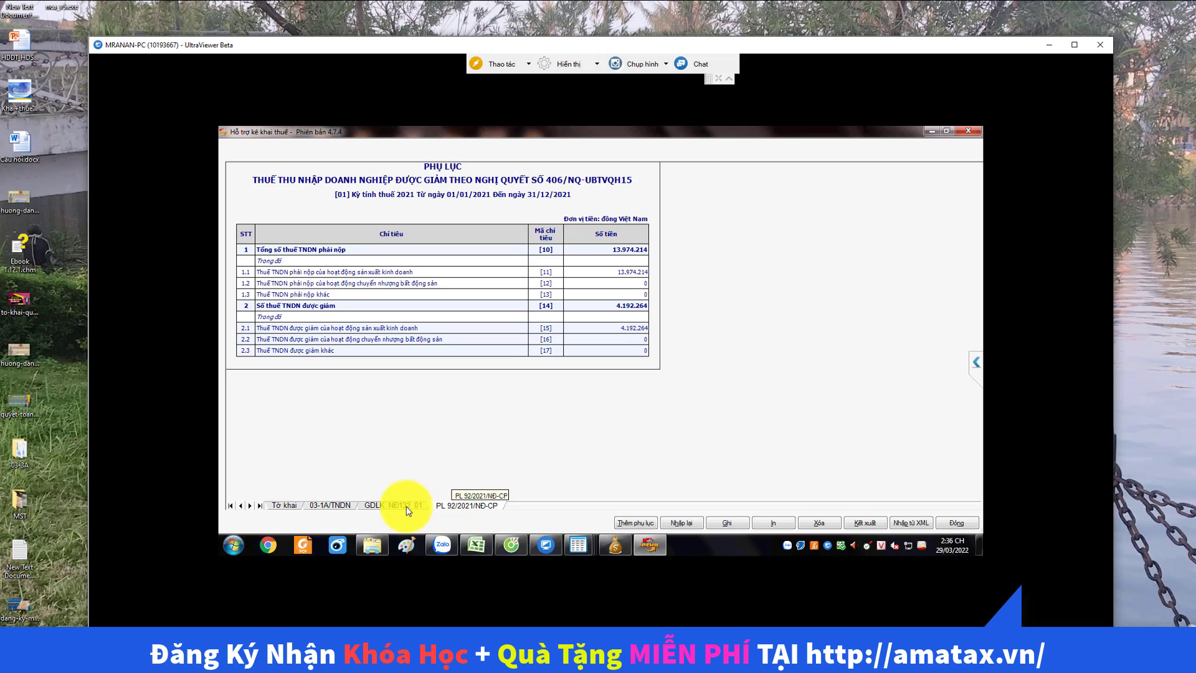
- Review the main declaration's taxable income and tax payable lines, and check the sales revenue [04] in appendix 03-1A
click(294, 503)
scroll(626, 435, down, 1)
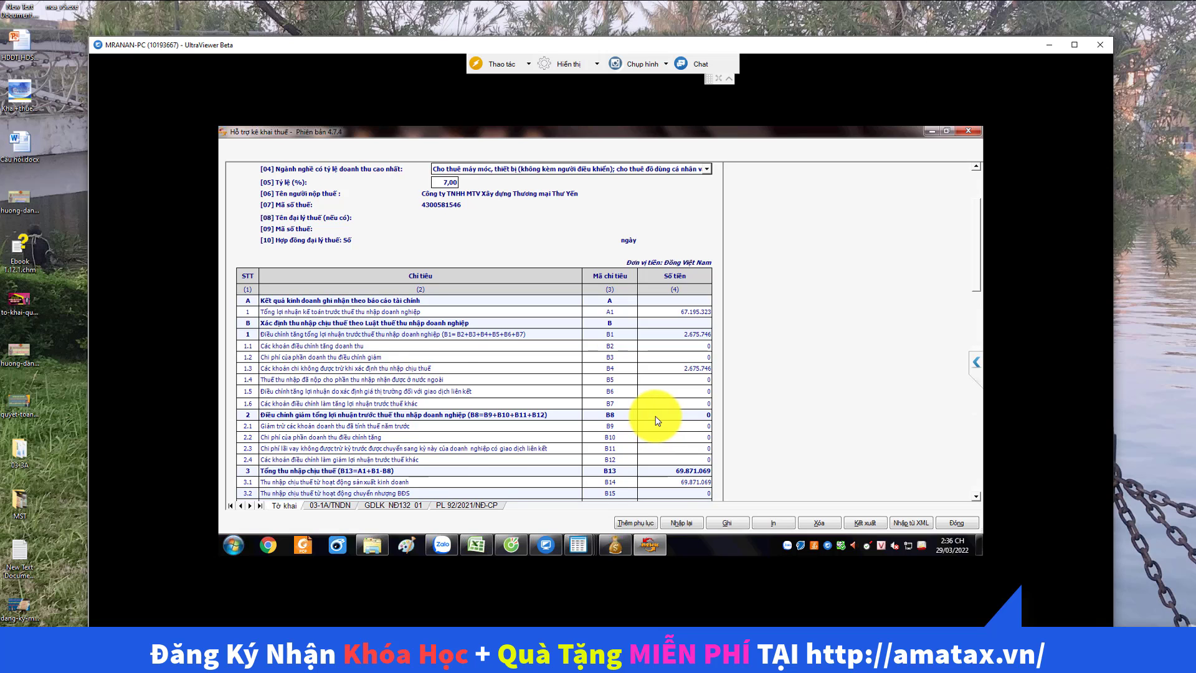
scroll(654, 418, down, 1)
scroll(679, 445, down, 6)
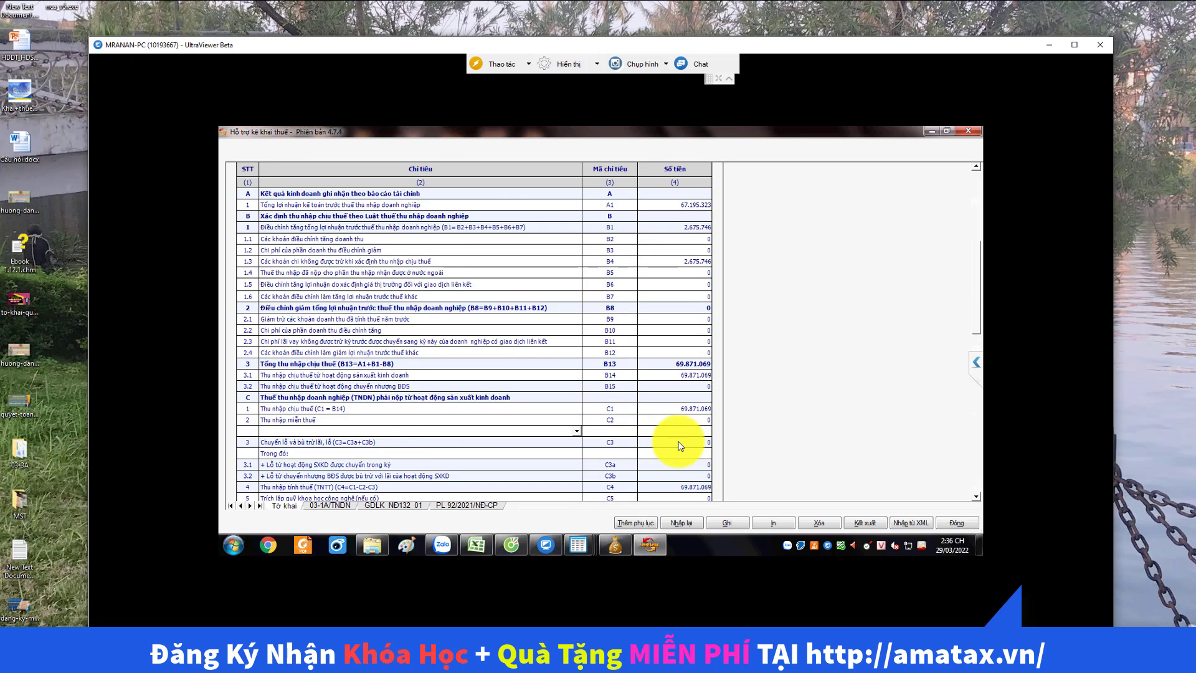
scroll(679, 445, down, 3)
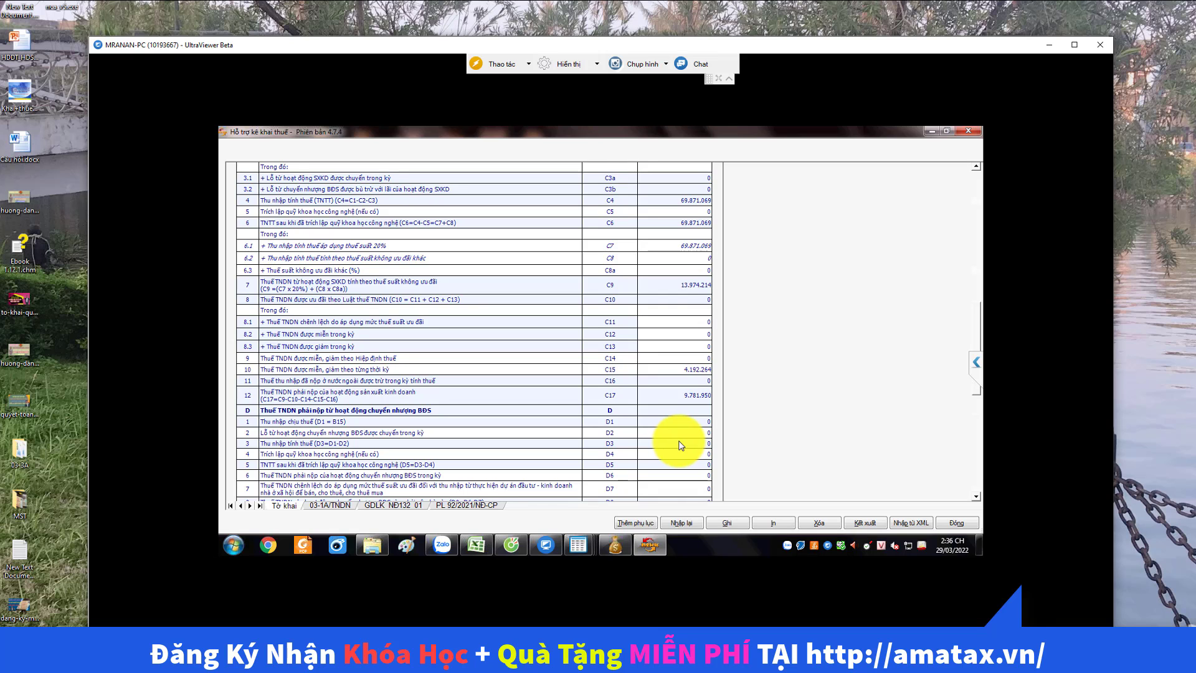
scroll(680, 445, down, 3)
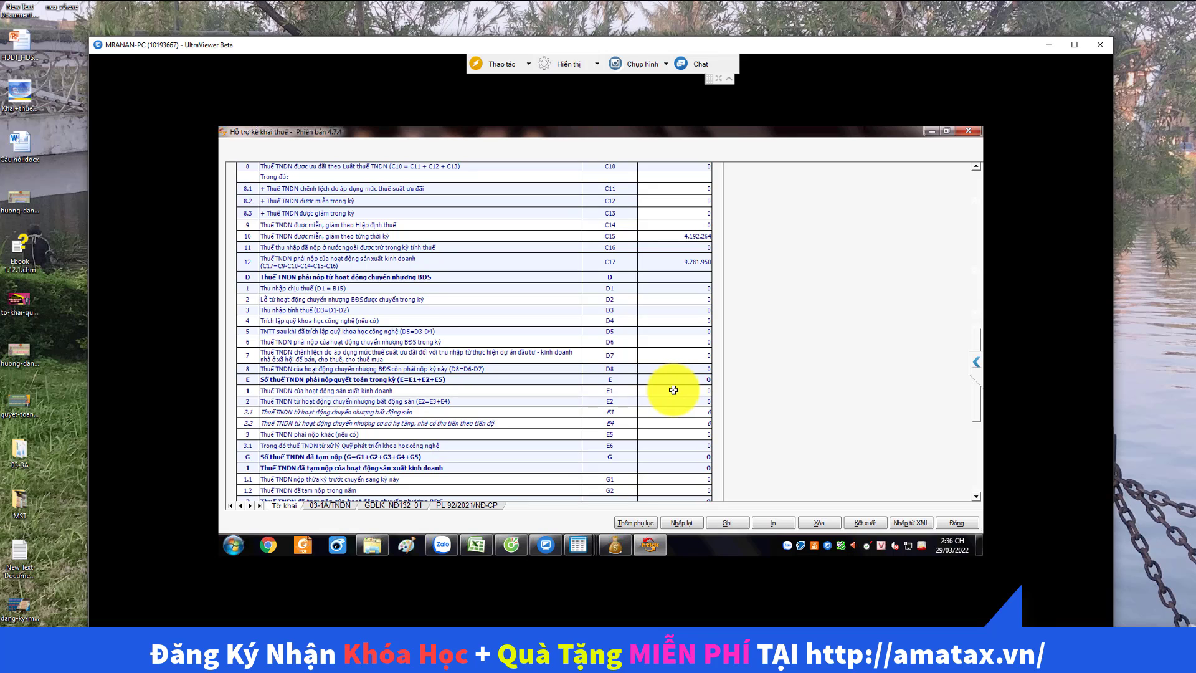
click(330, 505)
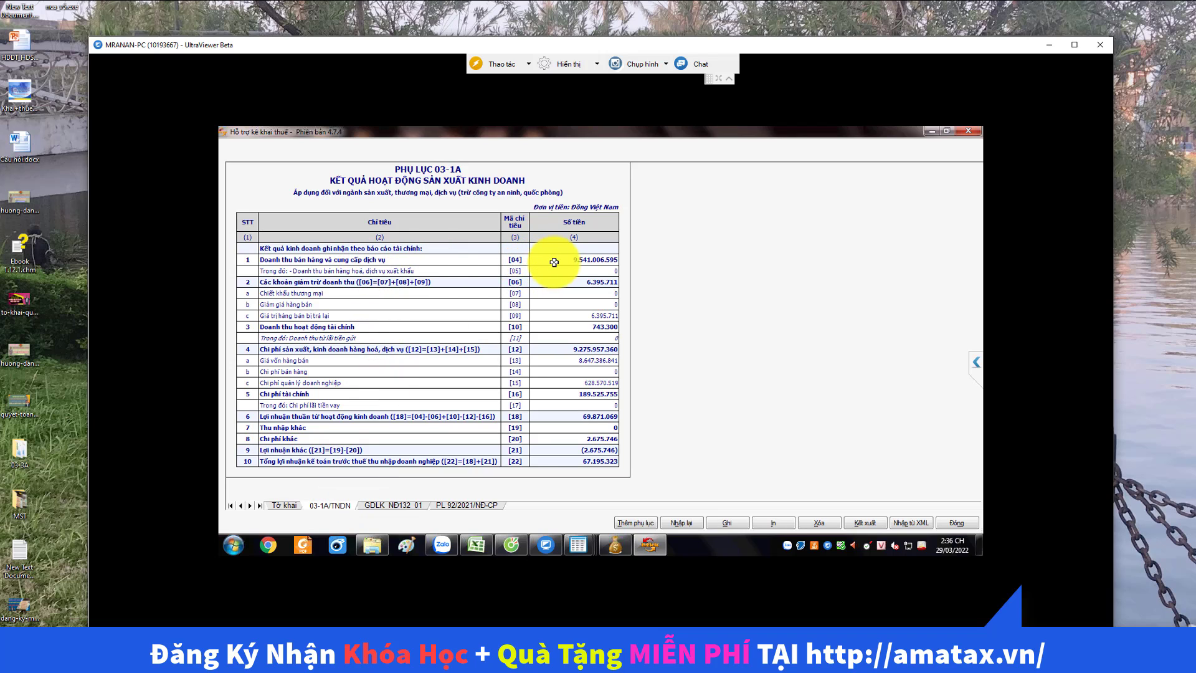
click(593, 259)
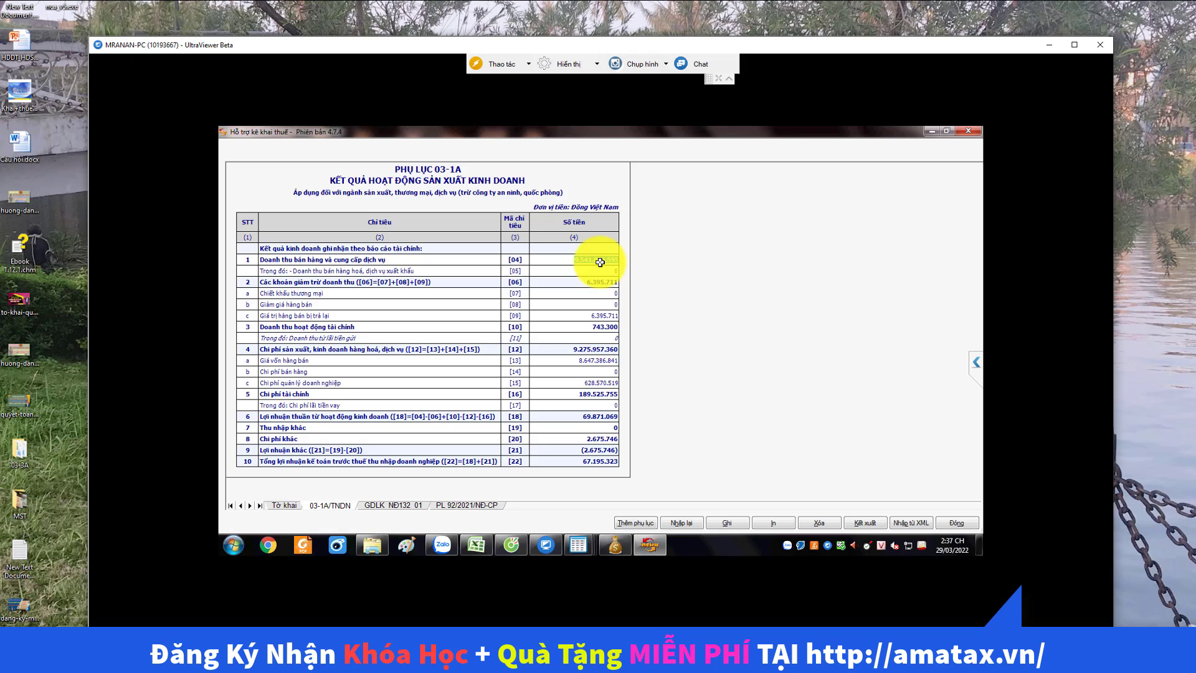
- Set line E1, corporate tax on production and business, to 9.781.950 in the main declaration and check the remaining tax lines
click(299, 509)
scroll(678, 396, down, 5)
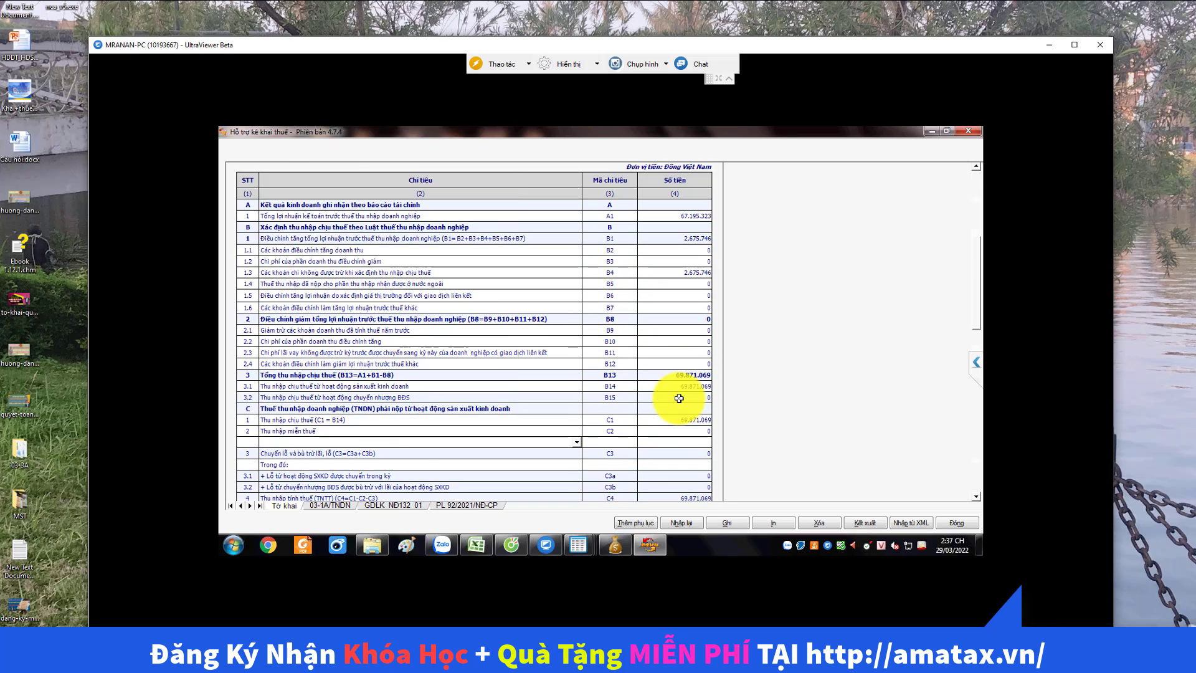
scroll(679, 398, down, 9)
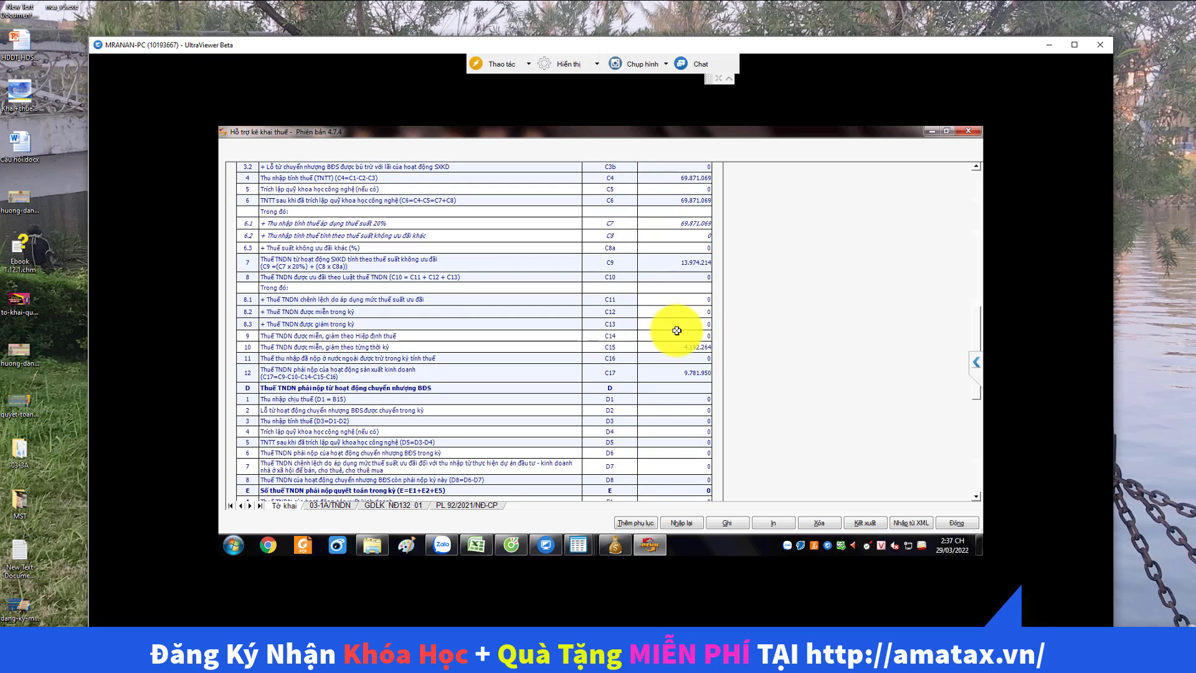
scroll(676, 336, down, 2)
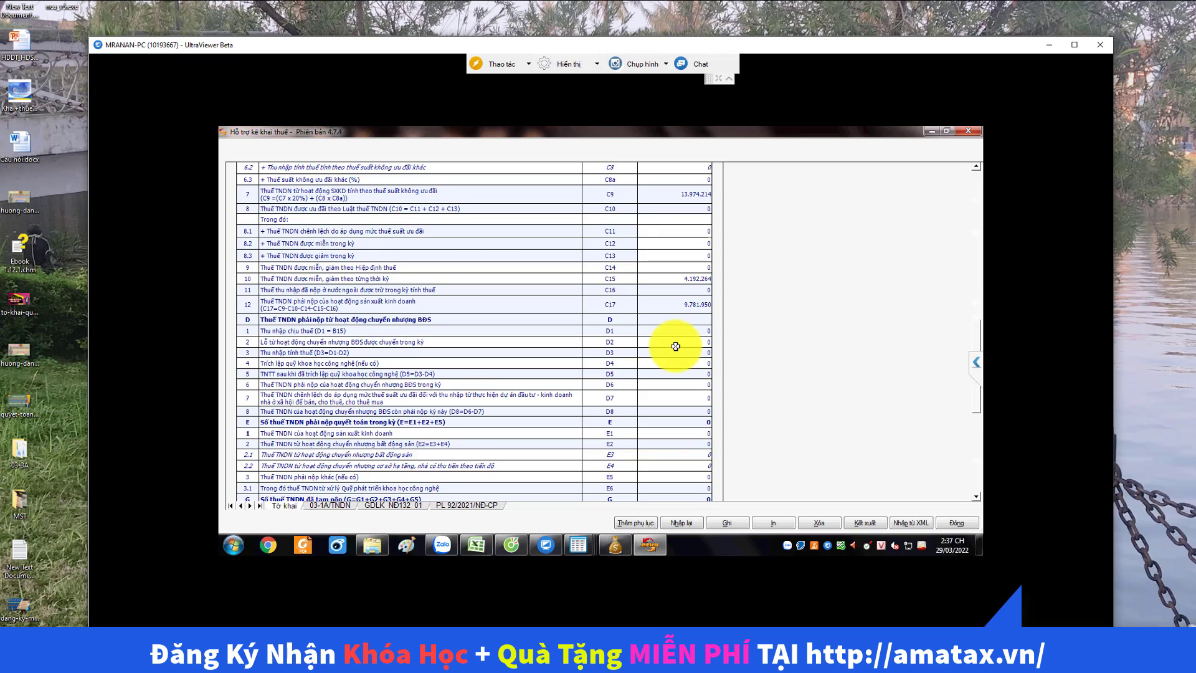
scroll(675, 344, down, 2)
scroll(676, 349, down, 2)
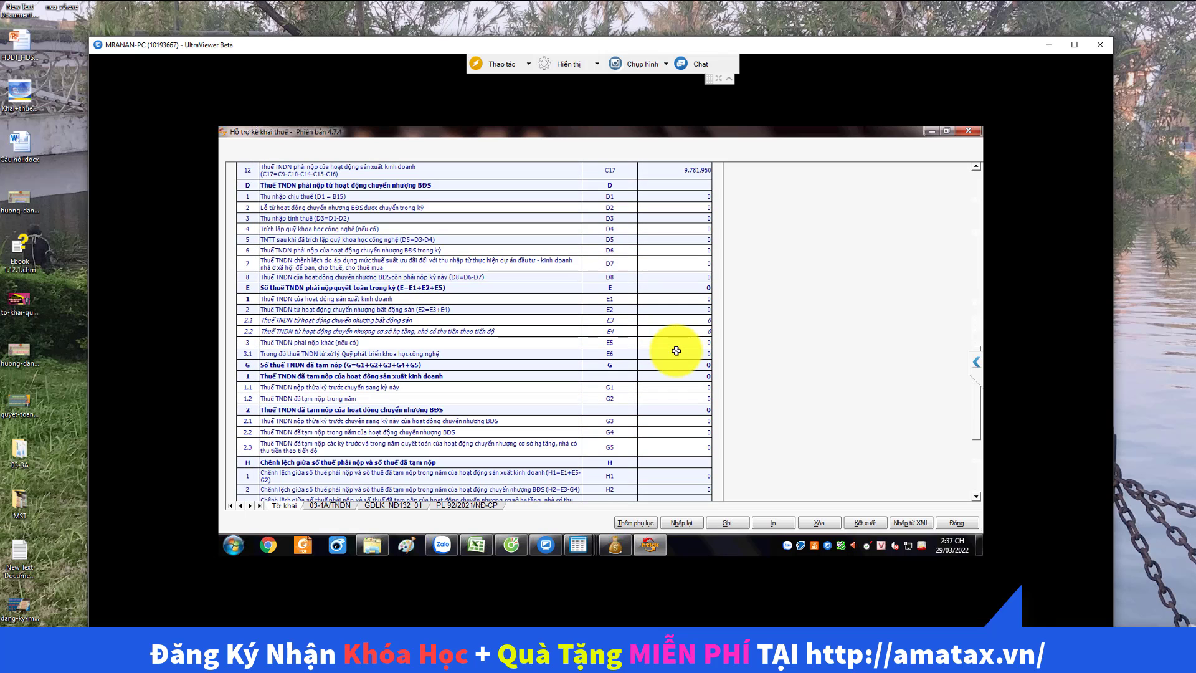
scroll(677, 353, up, 3)
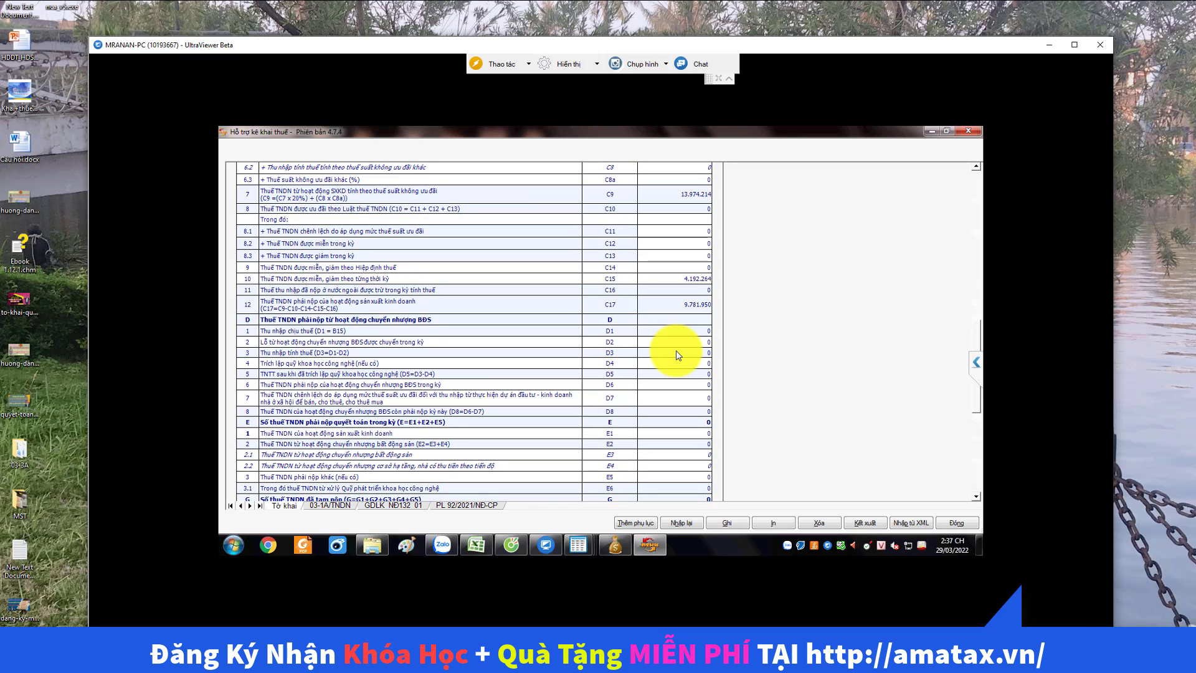
click(707, 436)
click(659, 419)
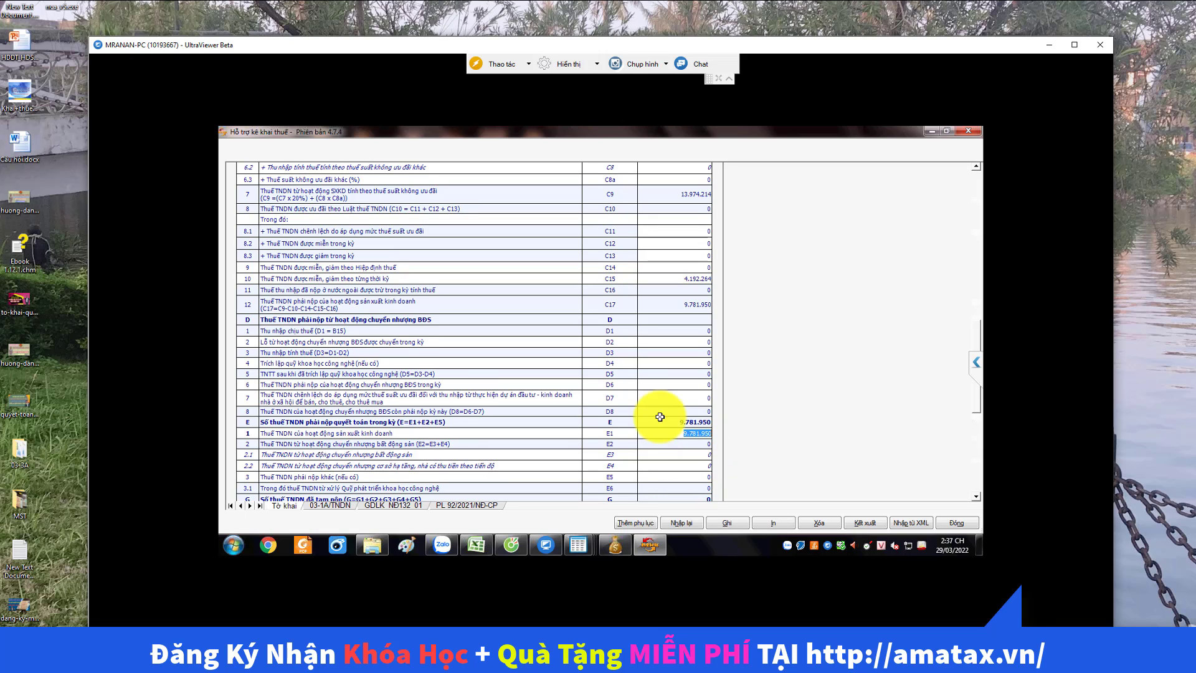
scroll(675, 422, down, 5)
scroll(682, 404, down, 1)
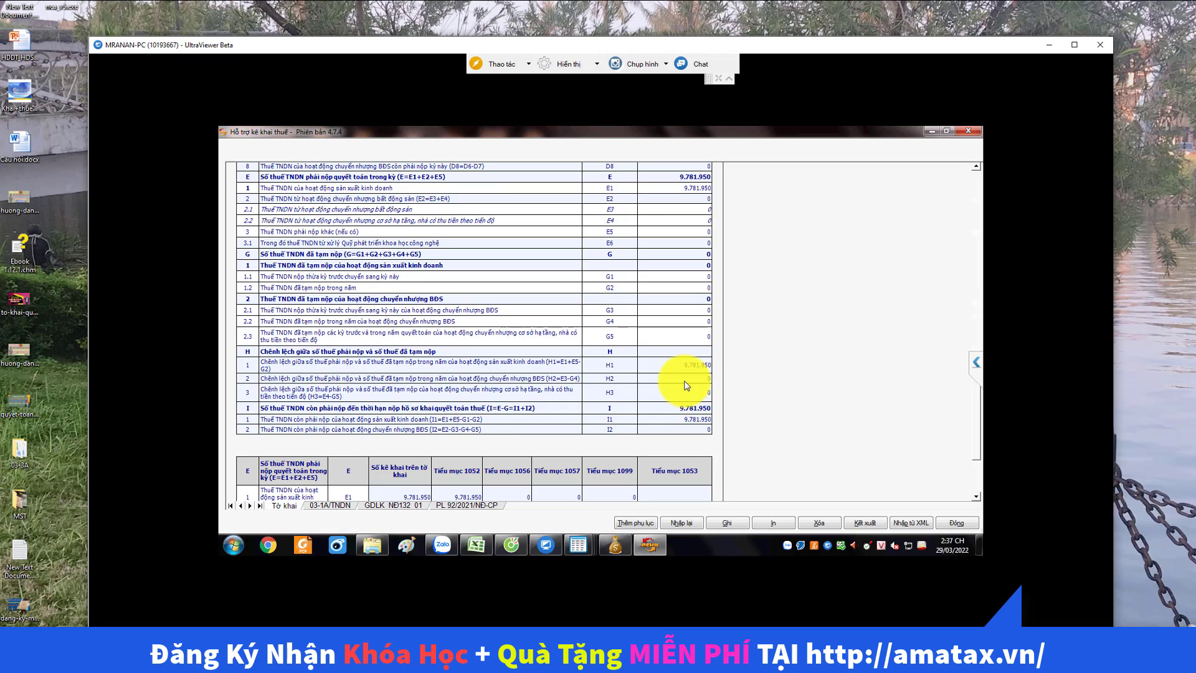
scroll(685, 384, up, 8)
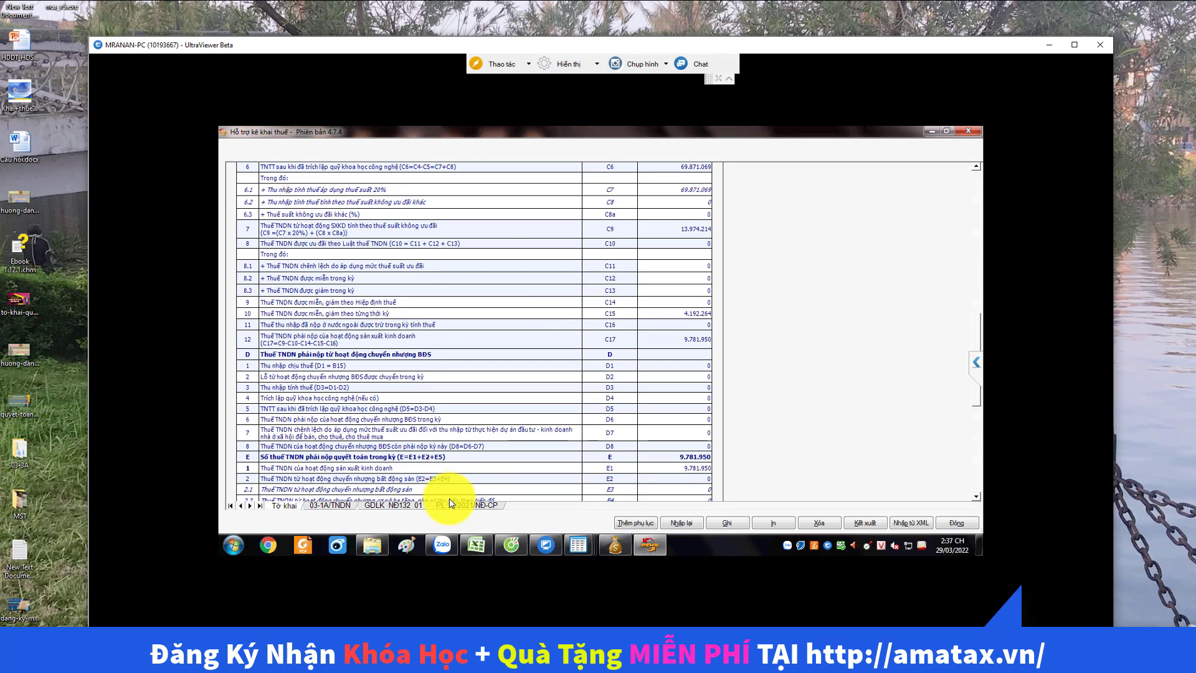
- Return to the GDLK_NĐ132_01 related-party appendix and select the first related party's name field
click(453, 505)
click(395, 506)
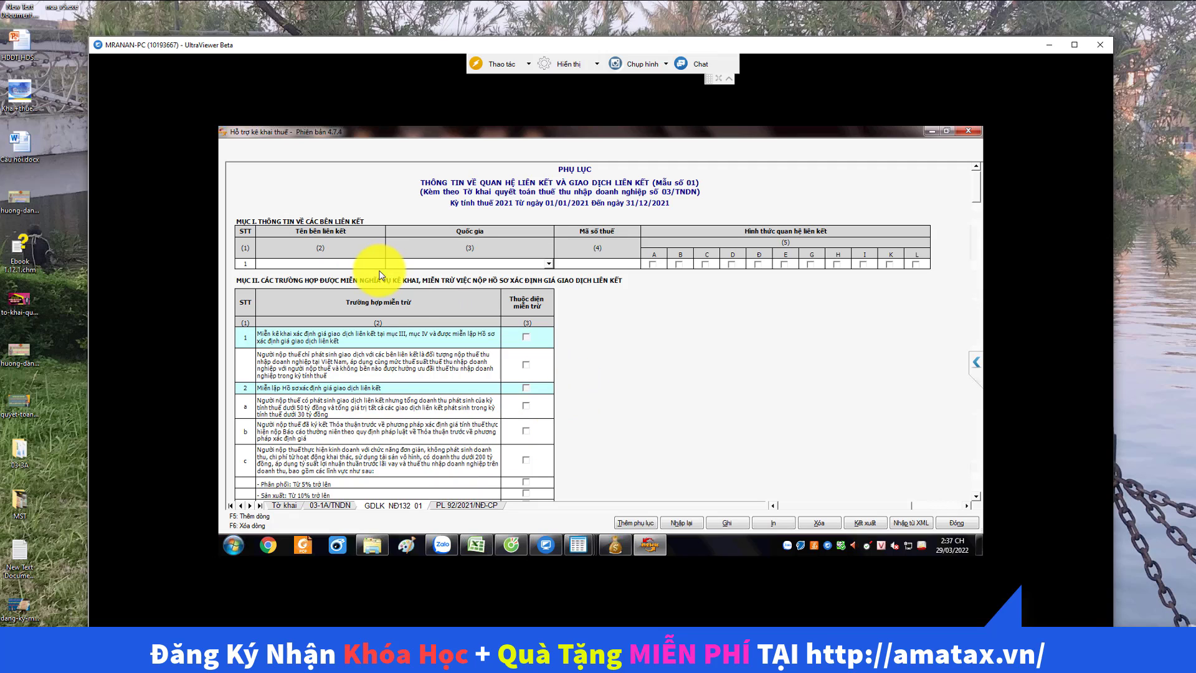
click(330, 267)
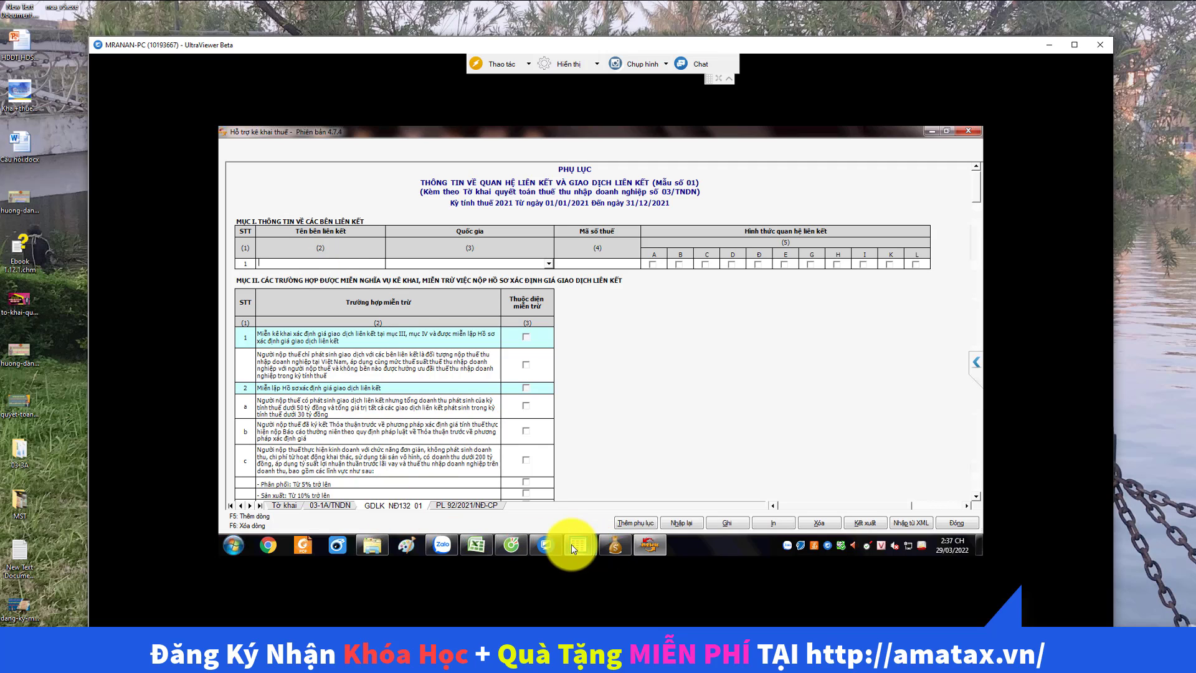
- Switch to the 2021 trial balance in iTax Viewer and check the closing debit balance of cash account 1111
mouse_move(571, 544)
click(467, 489)
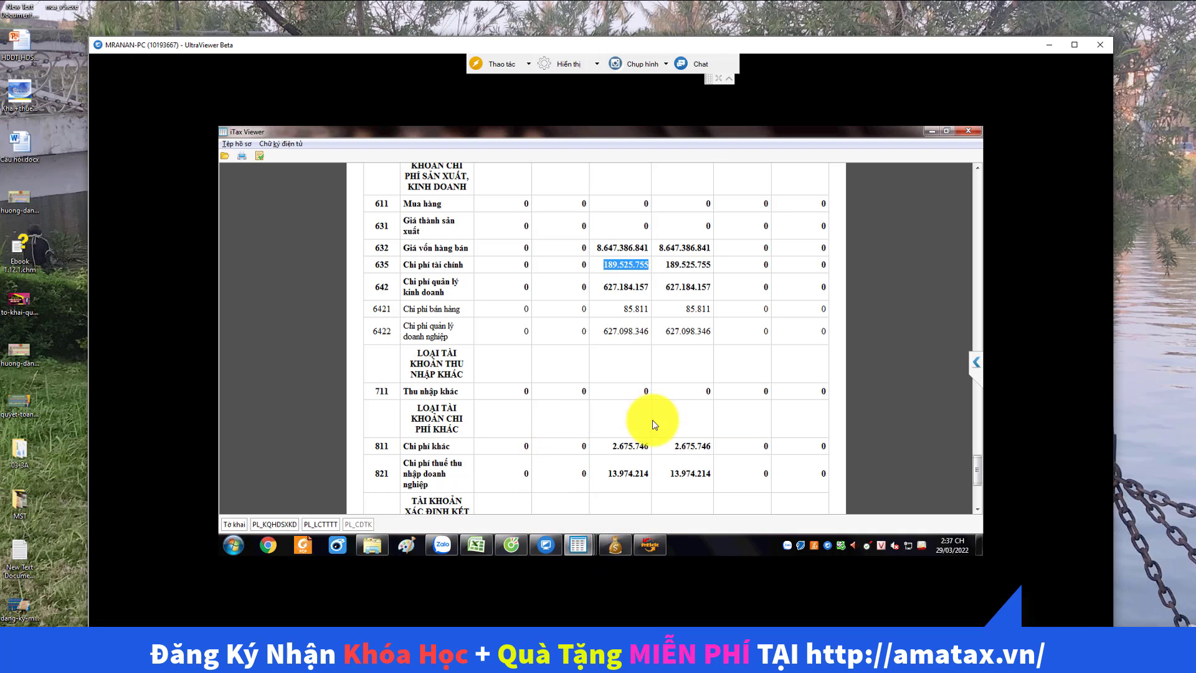
scroll(707, 397, up, 10)
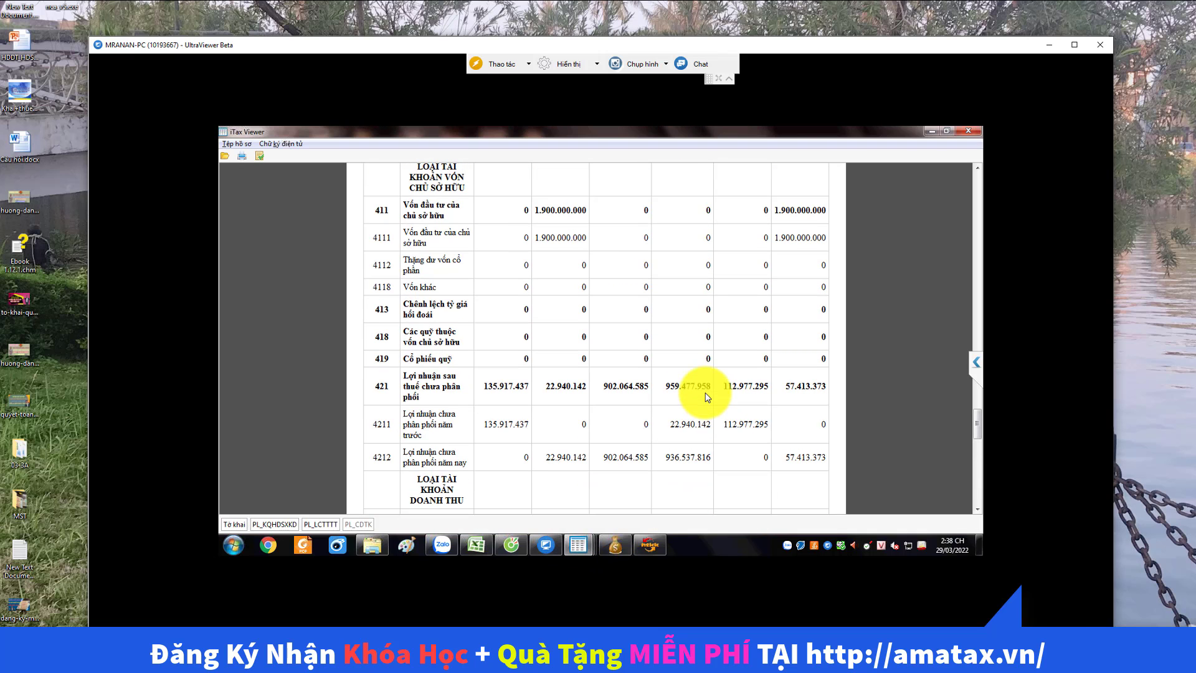
scroll(708, 397, up, 12)
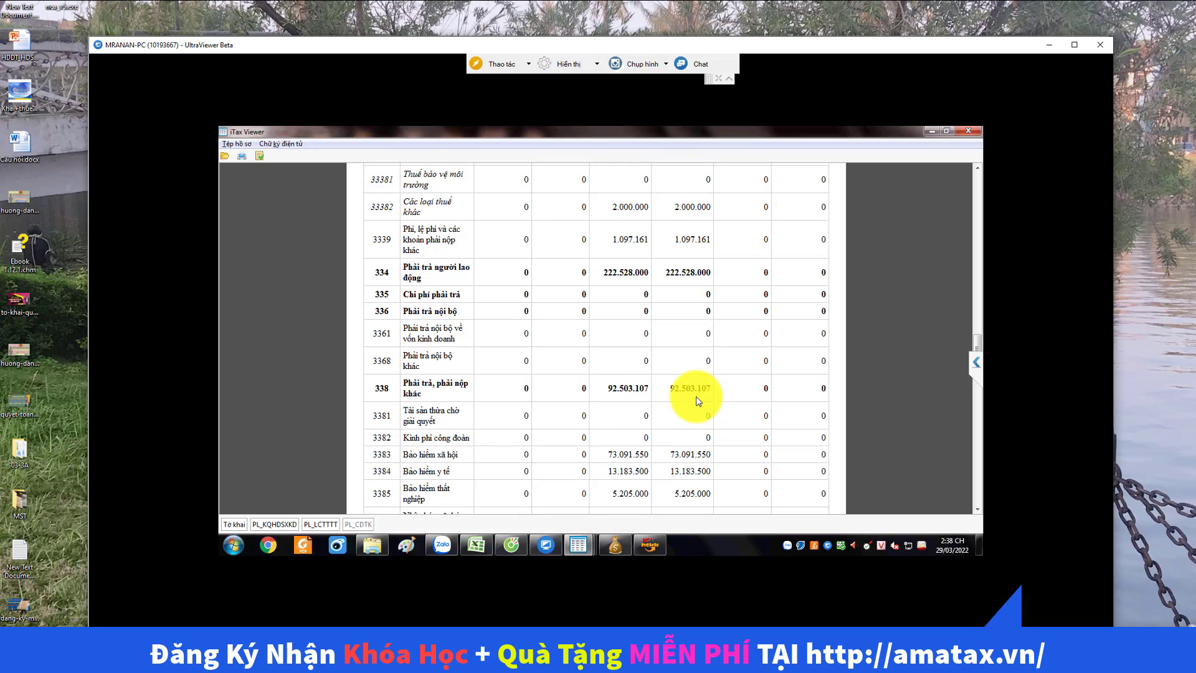
scroll(698, 401, up, 12)
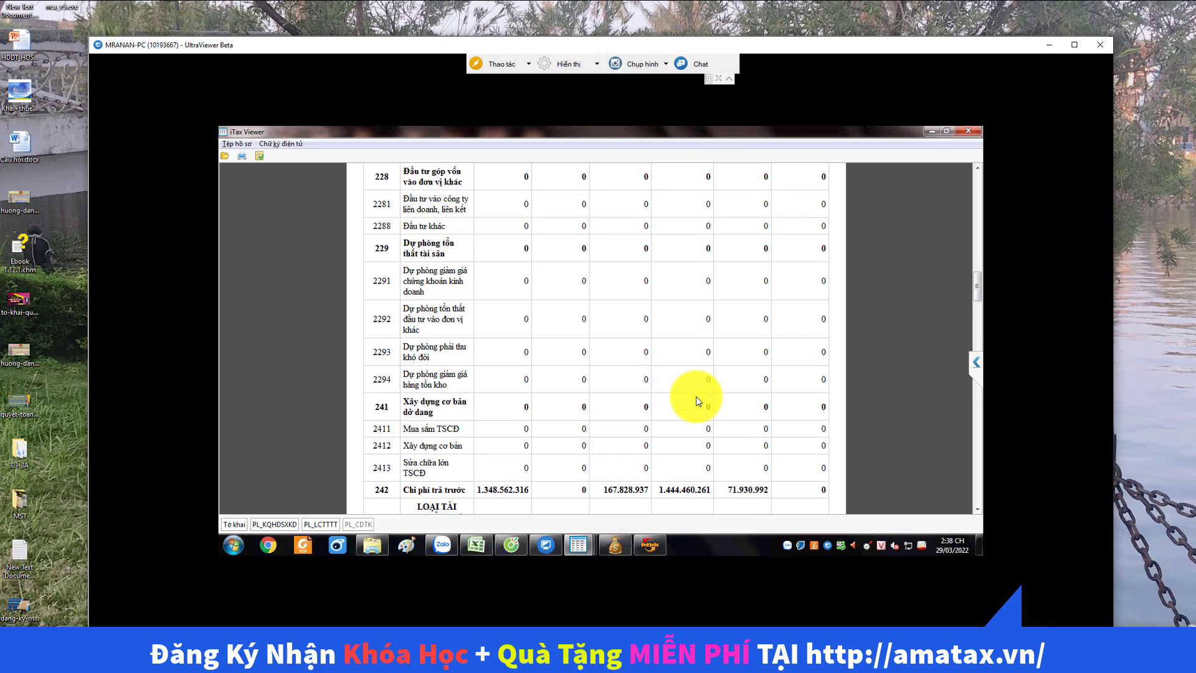
scroll(698, 401, up, 6)
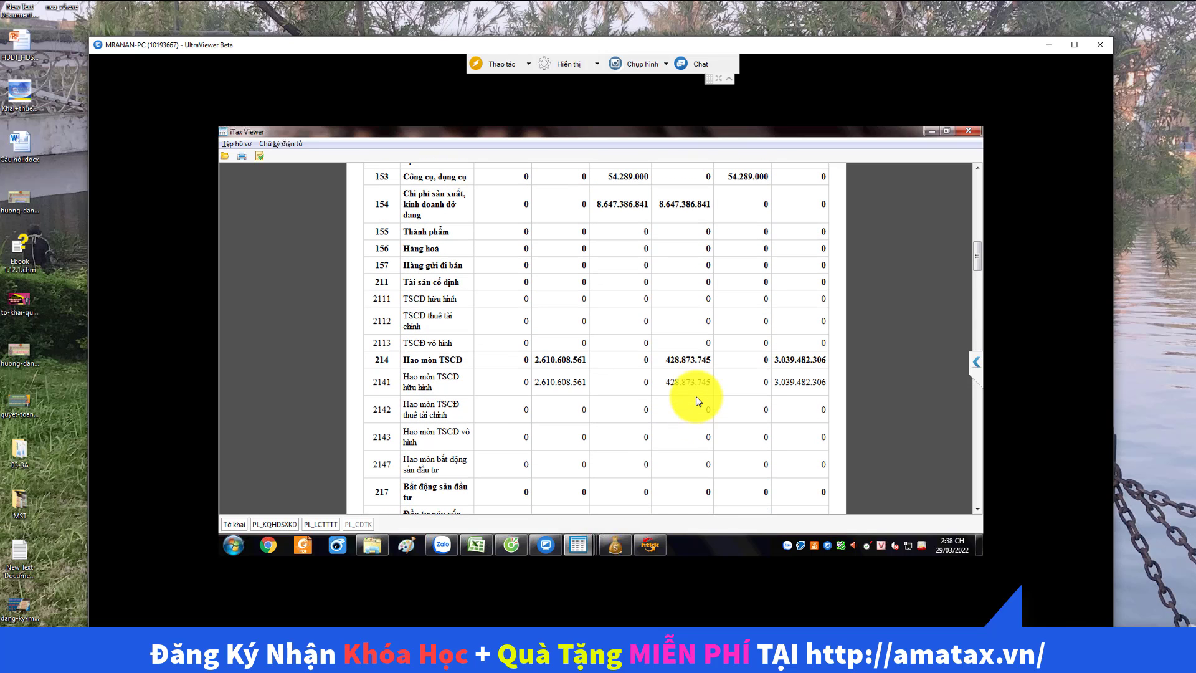
scroll(698, 401, up, 10)
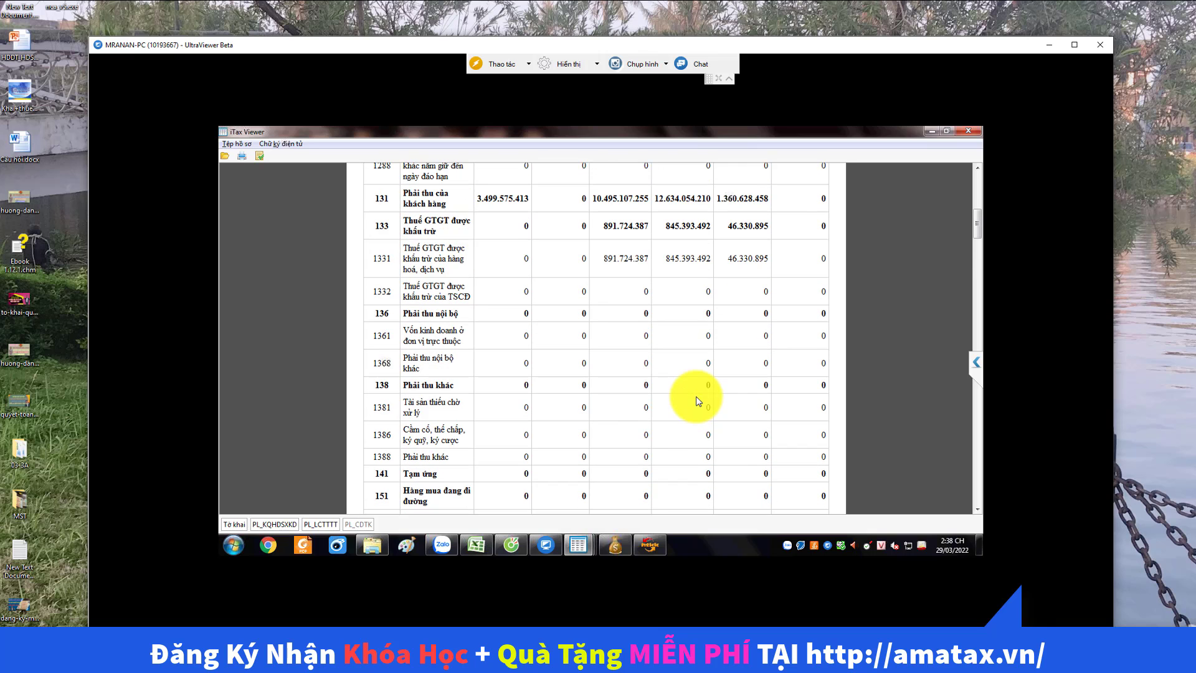
scroll(699, 401, up, 5)
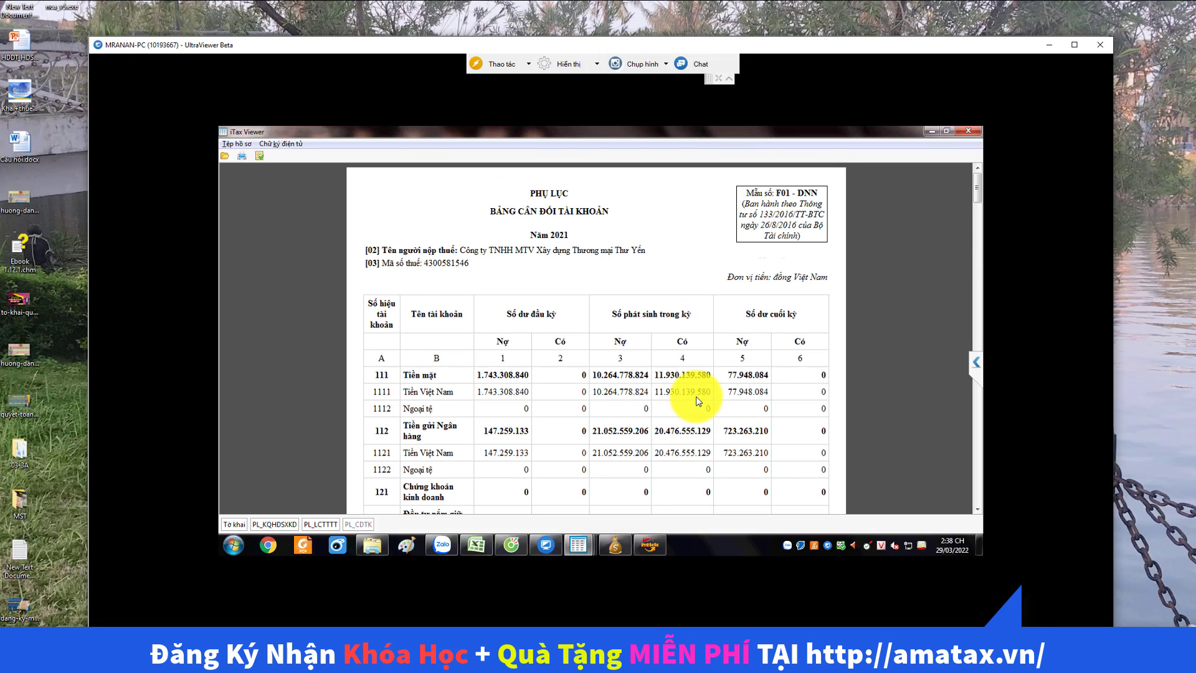
scroll(698, 401, down, 4)
scroll(691, 395, up, 3)
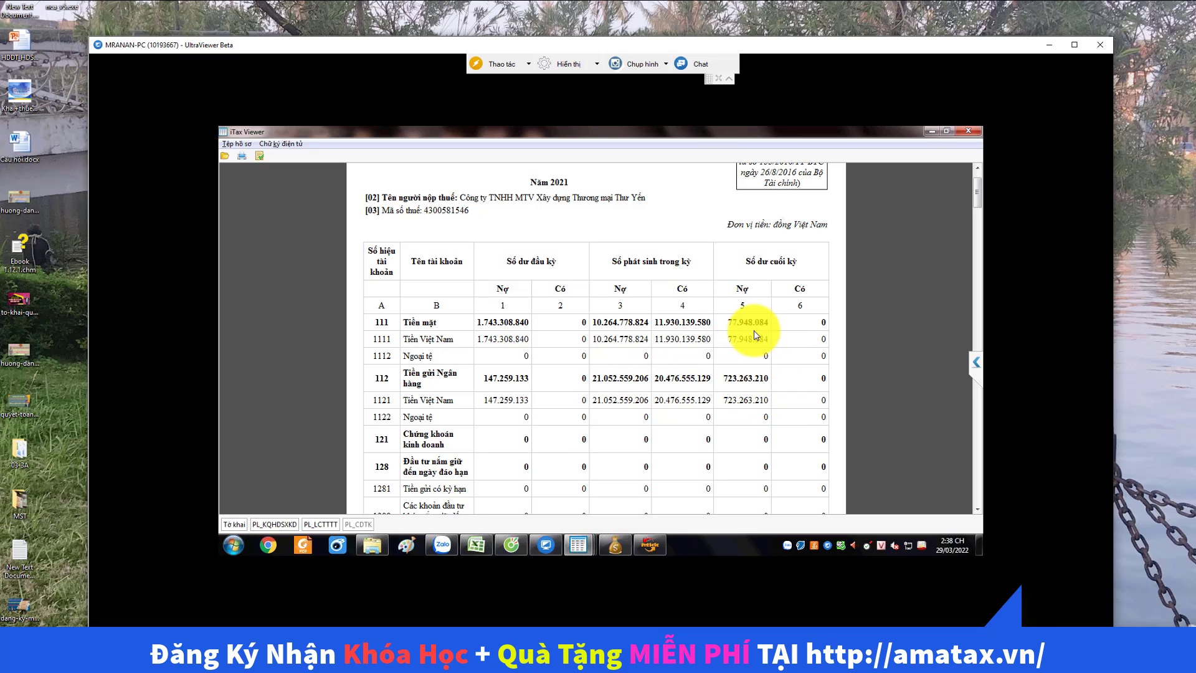
drag(722, 340, 742, 341)
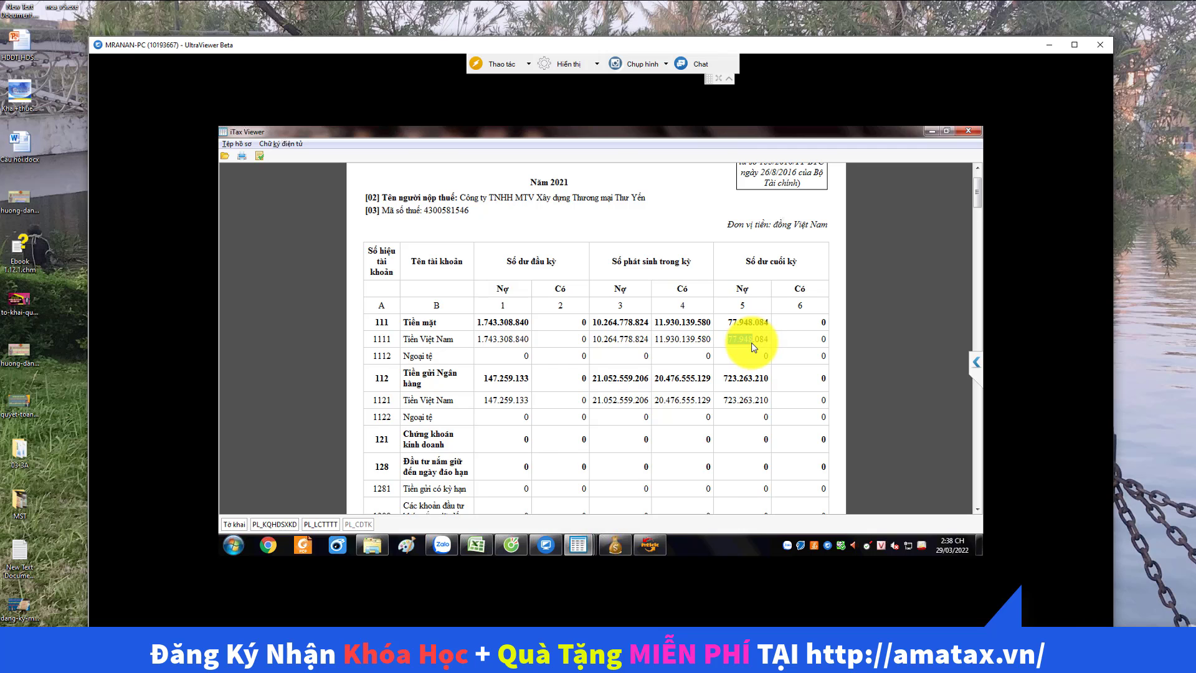
- Look through the rest of the trial balance and examine the credit turnover of account 635, financial expenses
scroll(753, 349, down, 15)
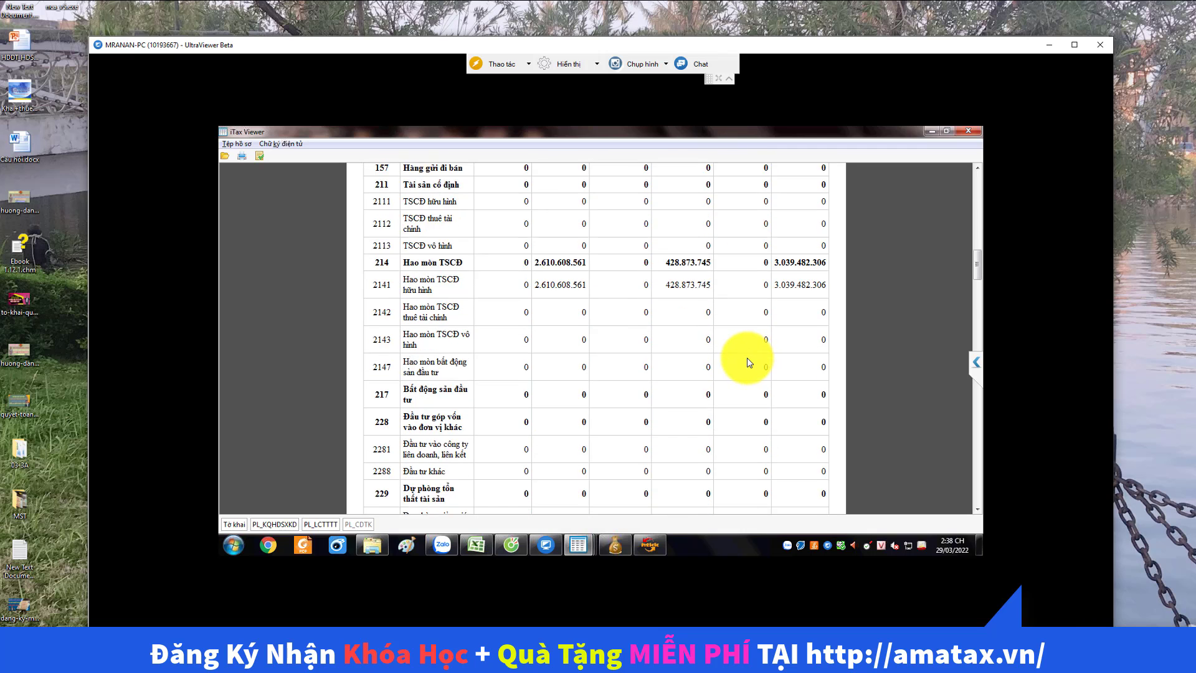
scroll(749, 362, down, 15)
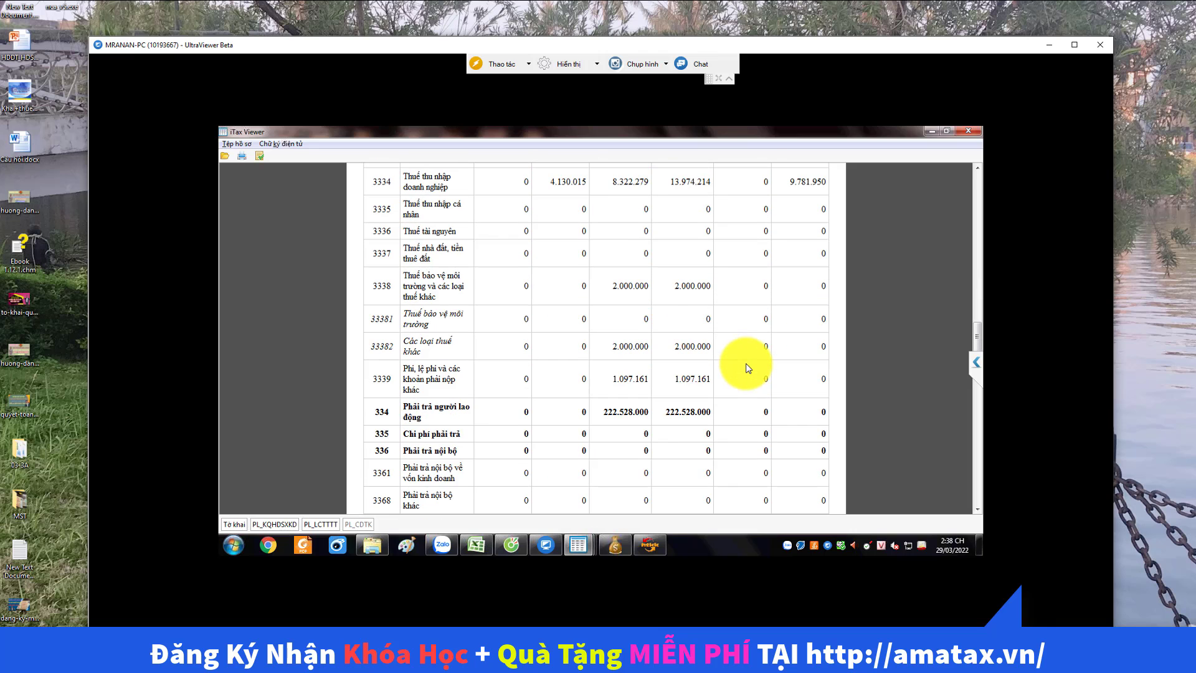
scroll(748, 368, down, 15)
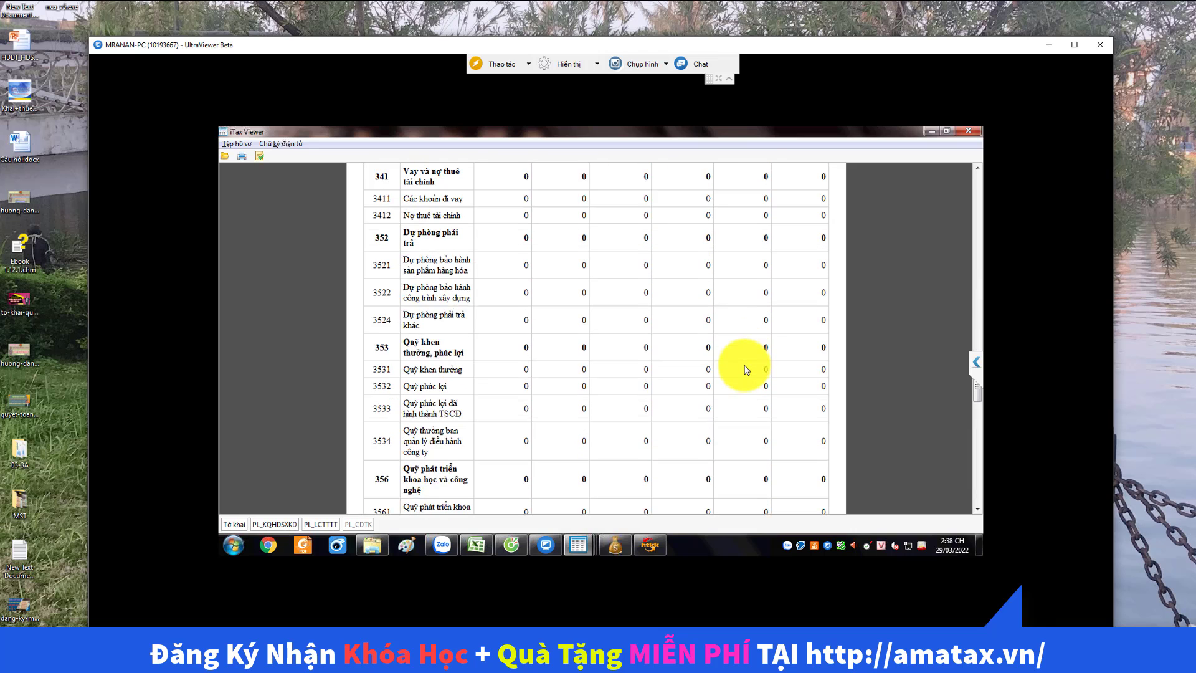
scroll(747, 370, down, 3)
scroll(747, 370, down, 10)
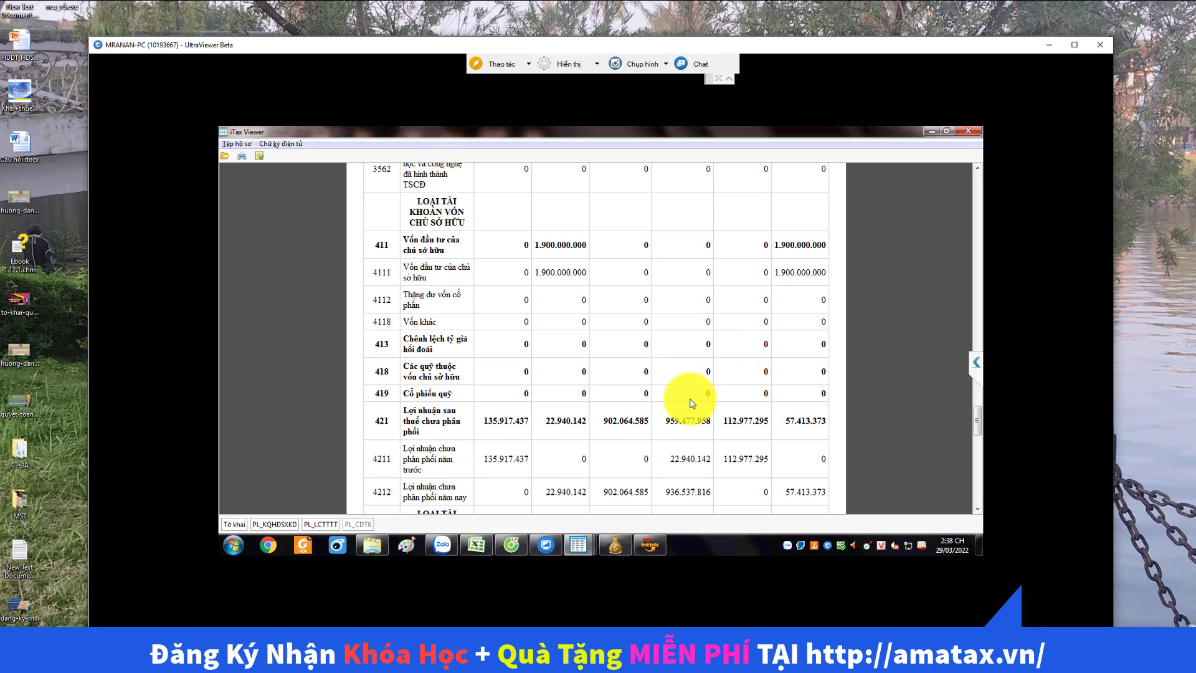
scroll(691, 403, down, 15)
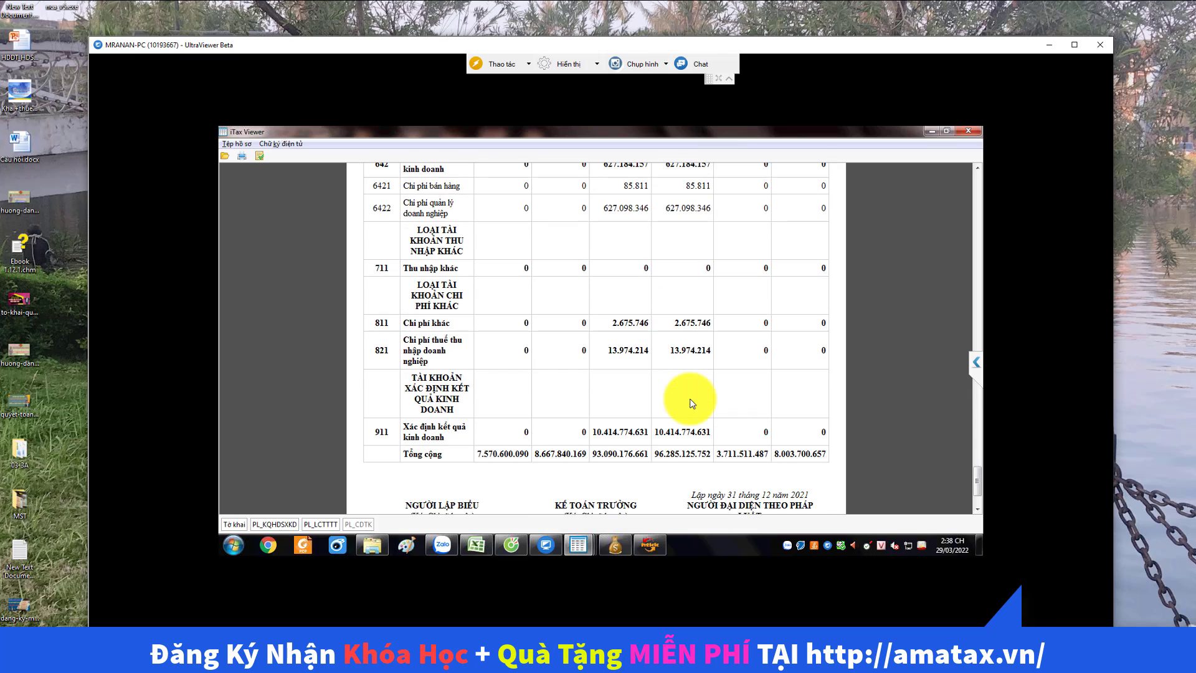
scroll(692, 403, up, 3)
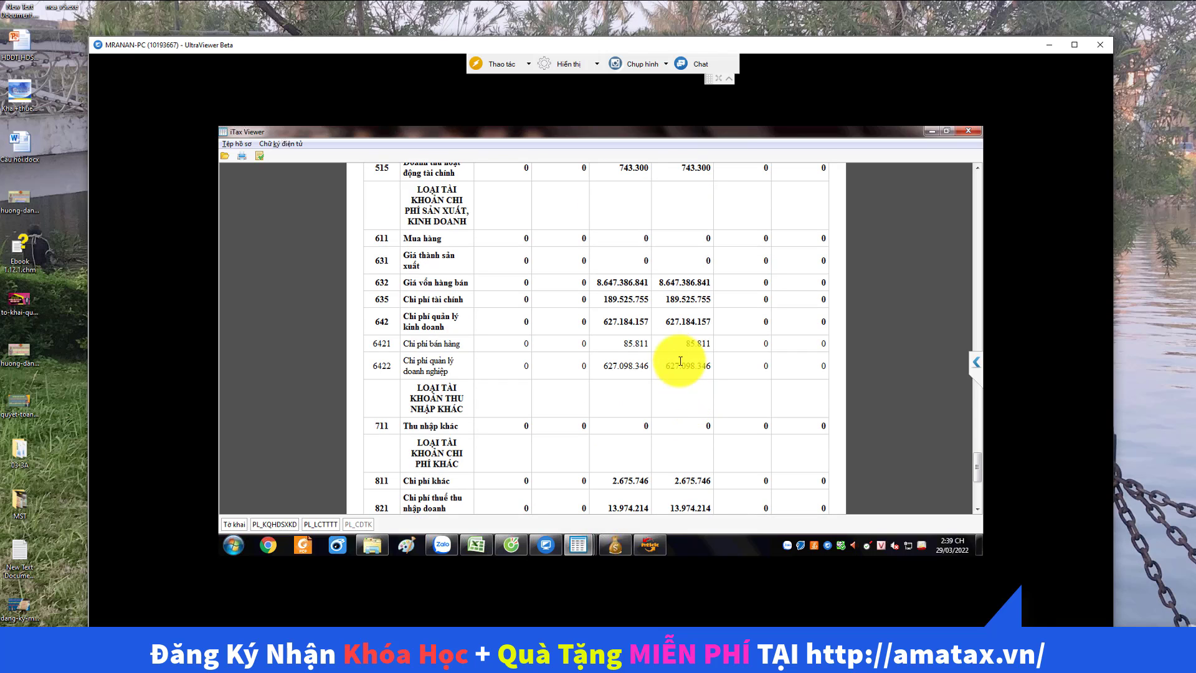
drag(666, 299, 706, 300)
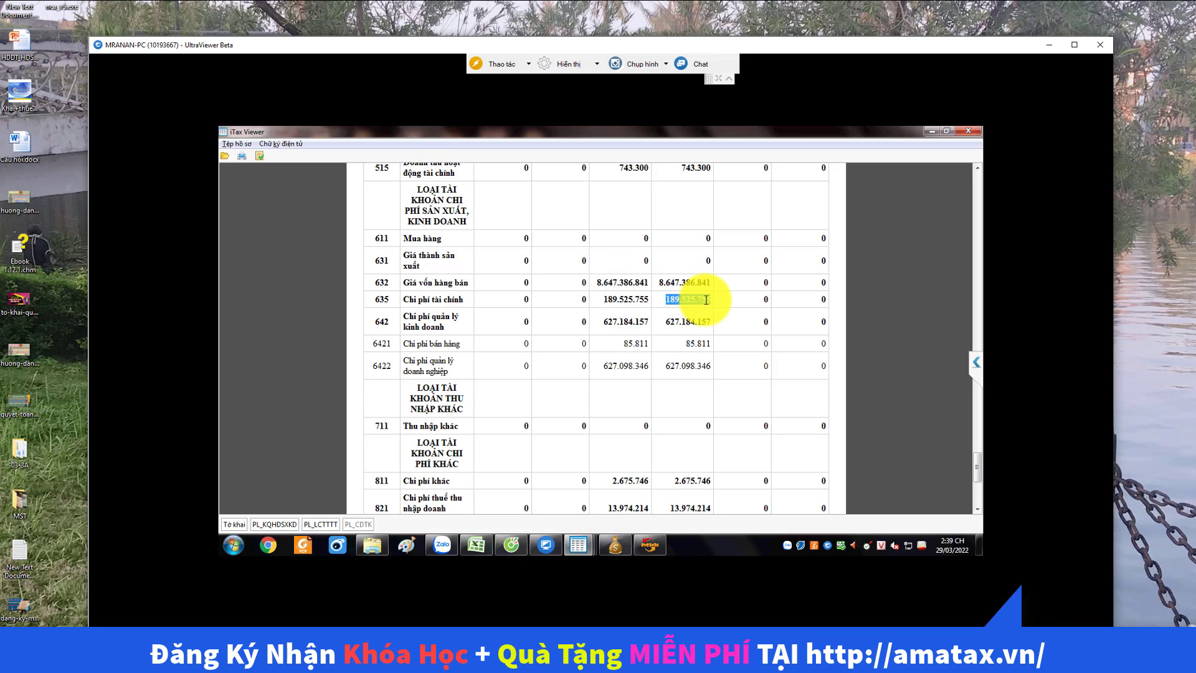
mouse_move(706, 300)
mouse_down()
mouse_move(673, 300)
mouse_move(709, 300)
mouse_up()
click(667, 301)
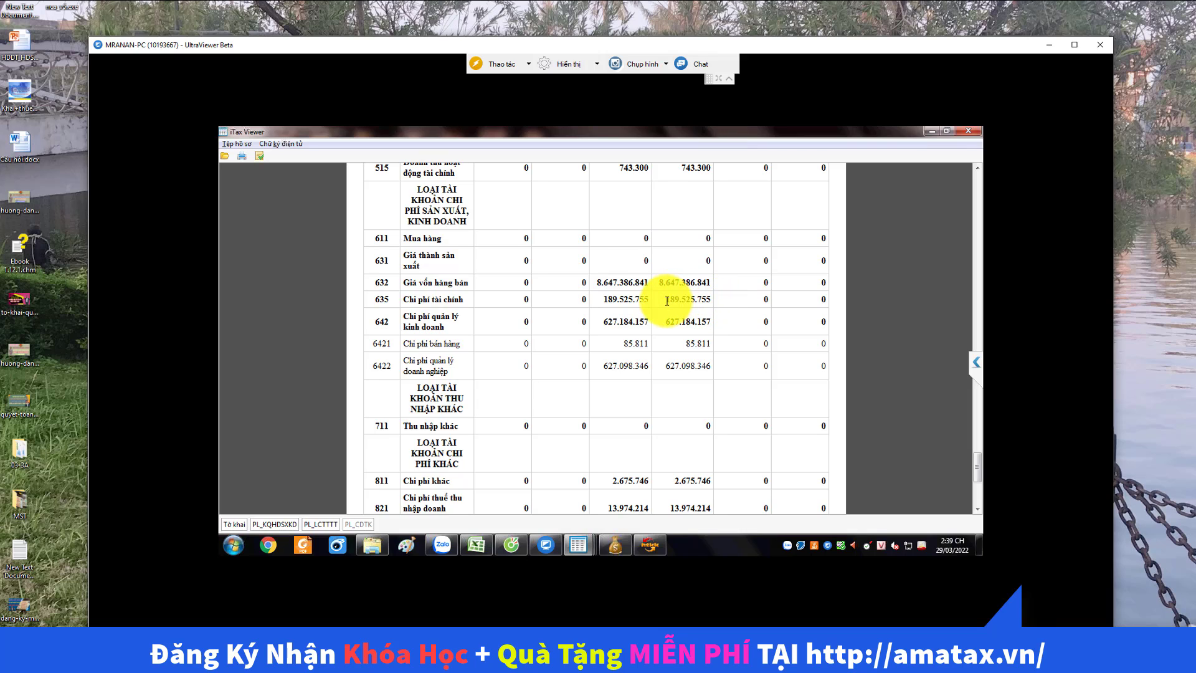
drag(667, 301, 693, 301)
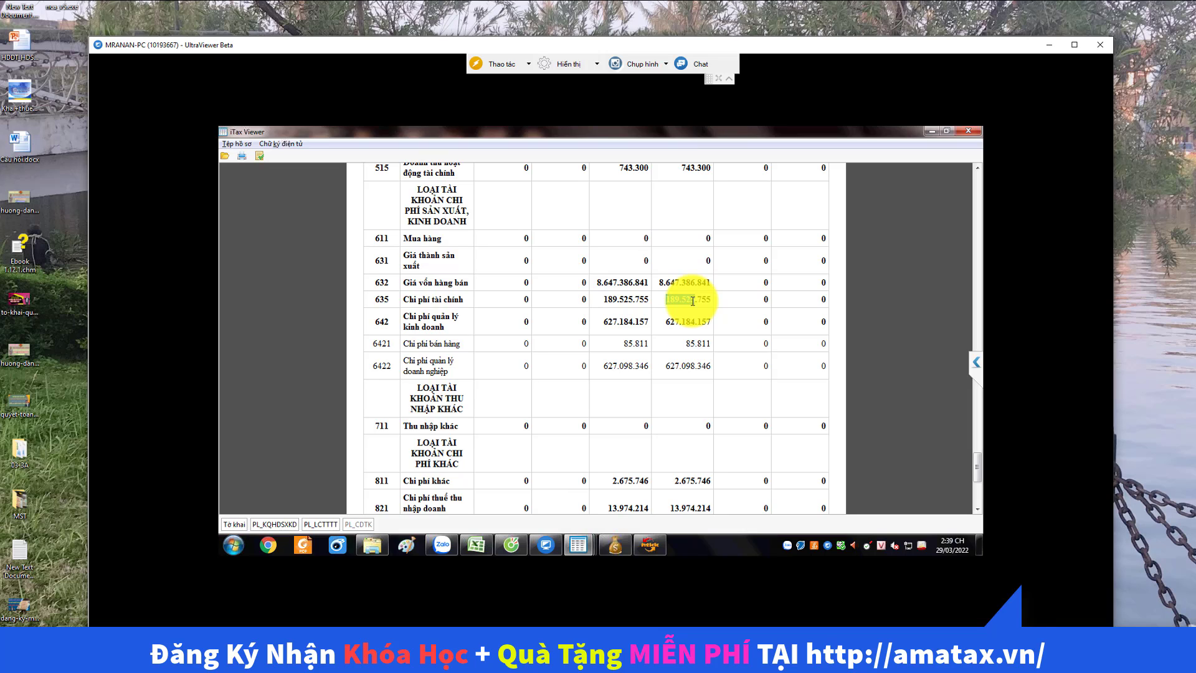
drag(693, 301, 710, 301)
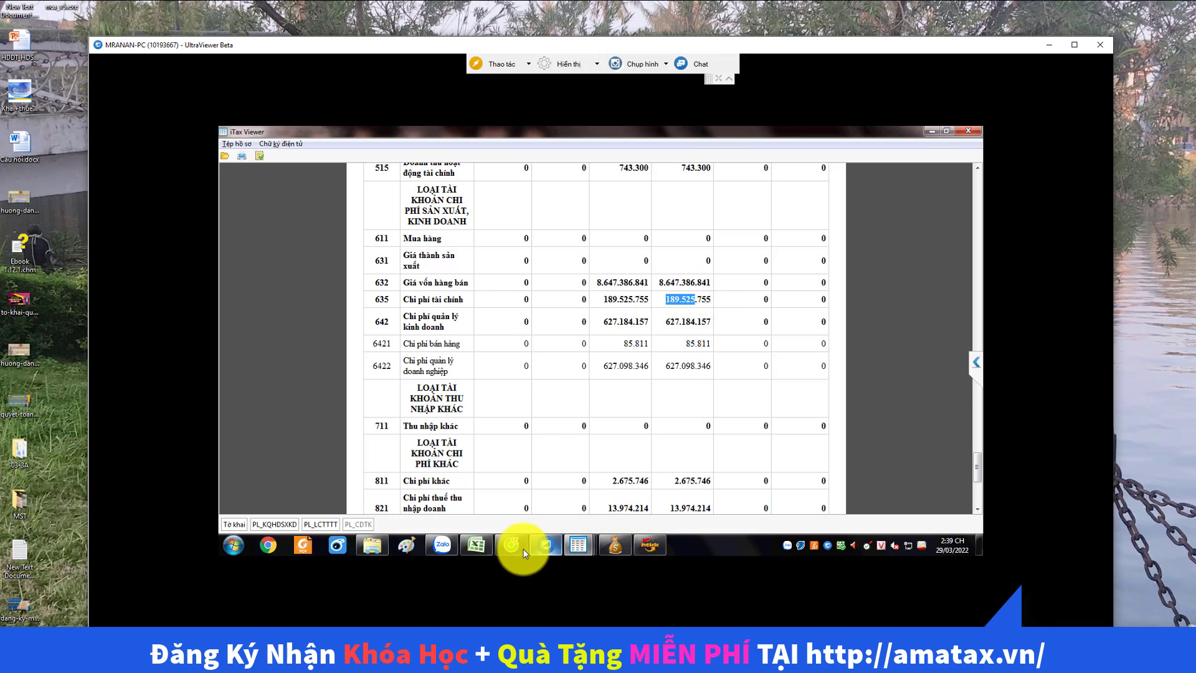
- Switch to the related-party interest workbook in Excel and check the interest expense amount in cell G12
click(480, 545)
scroll(803, 374, up, 1)
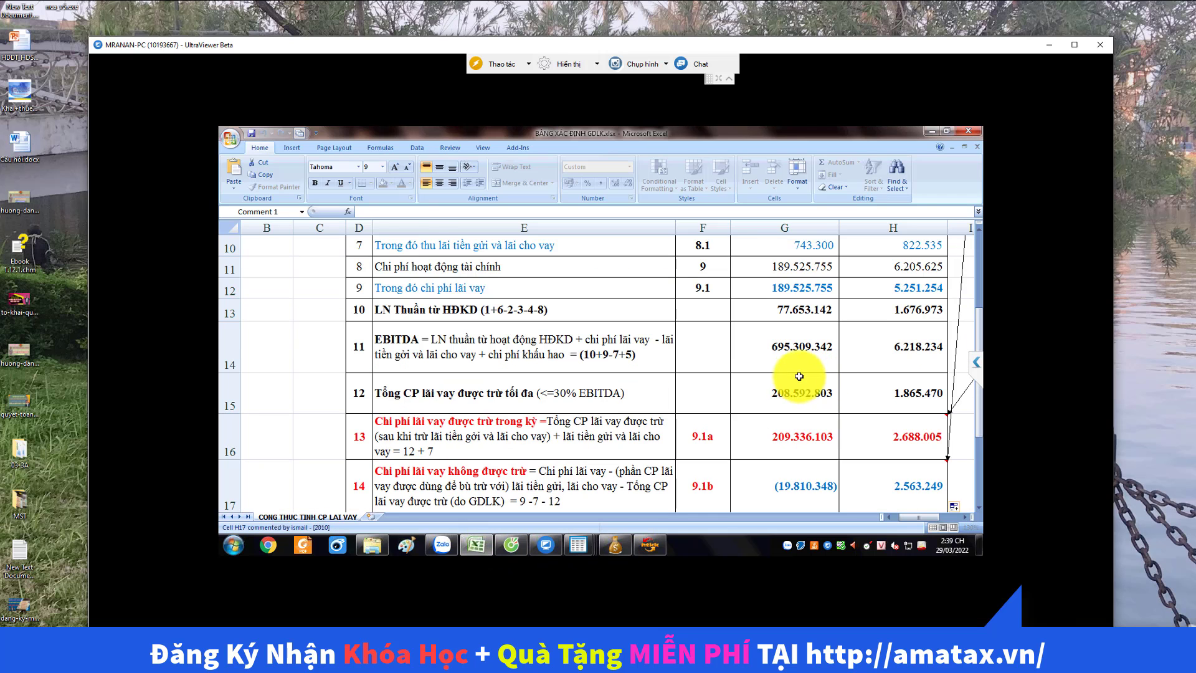
click(791, 288)
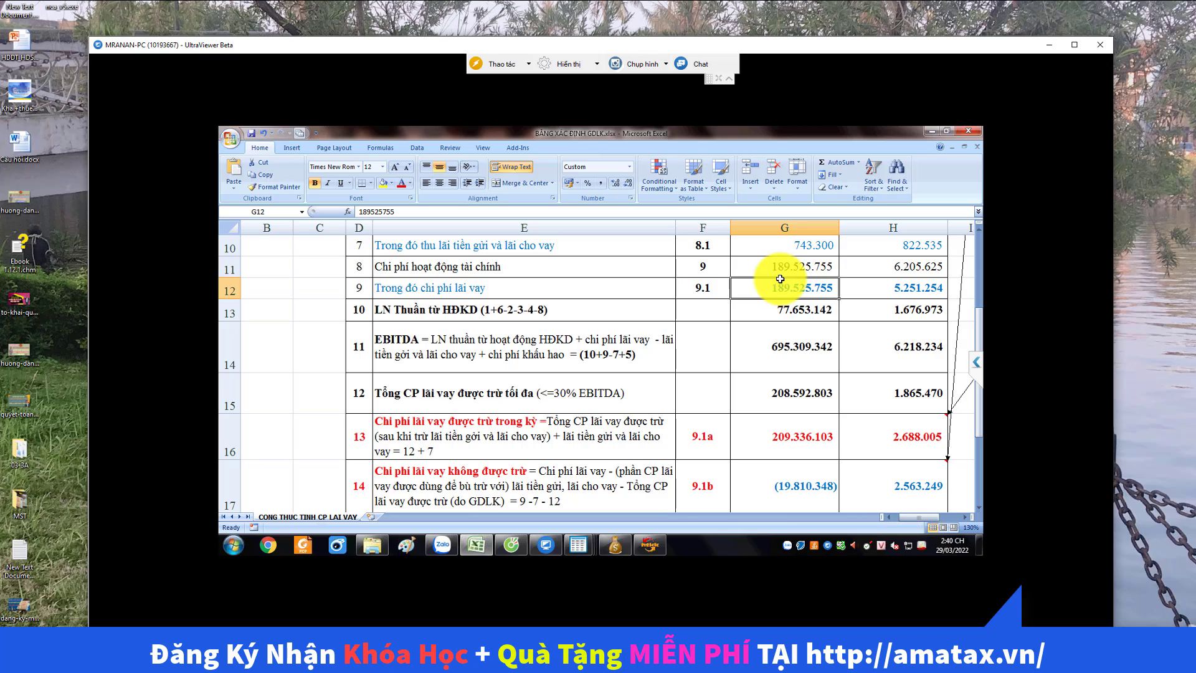
- Return to the 2021 trial balance in iTax Viewer and check the debit and credit turnover of account 341, loans and finance leases
click(578, 544)
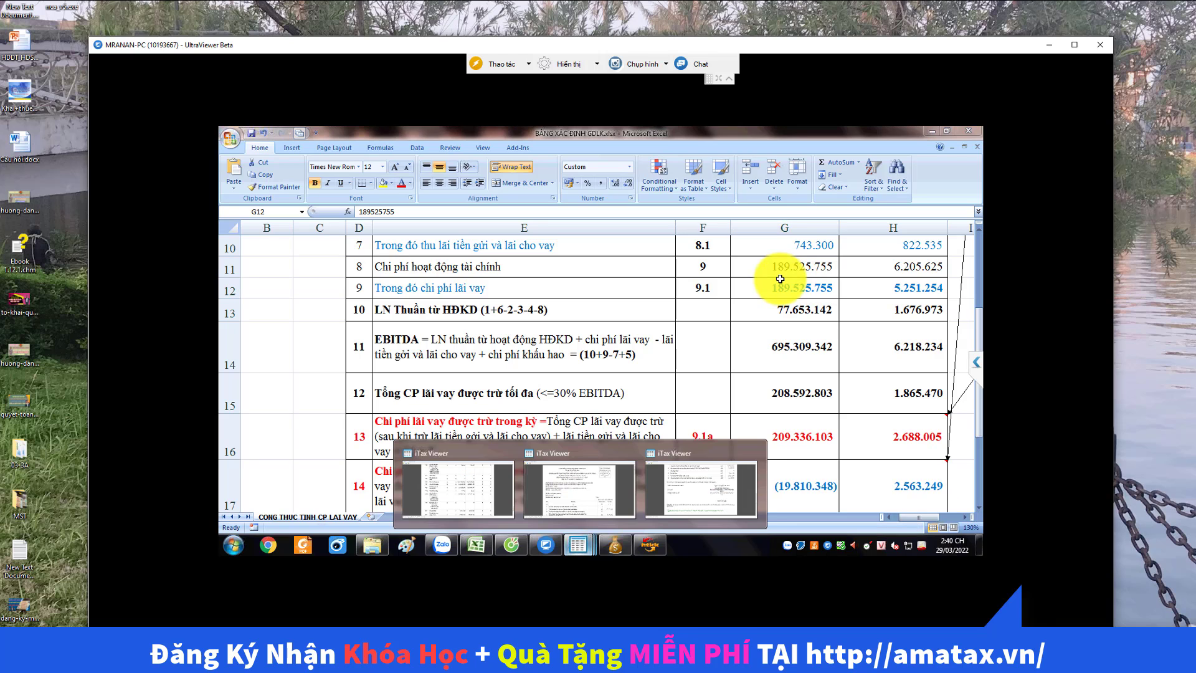
mouse_move(579, 486)
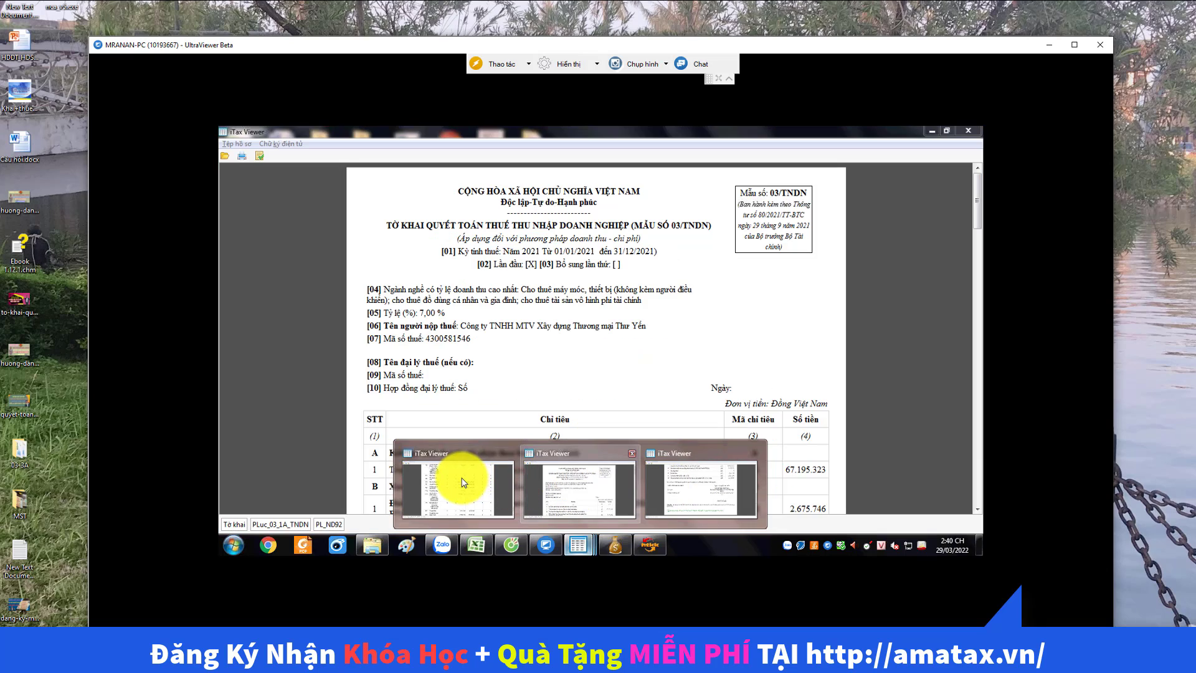
click(474, 493)
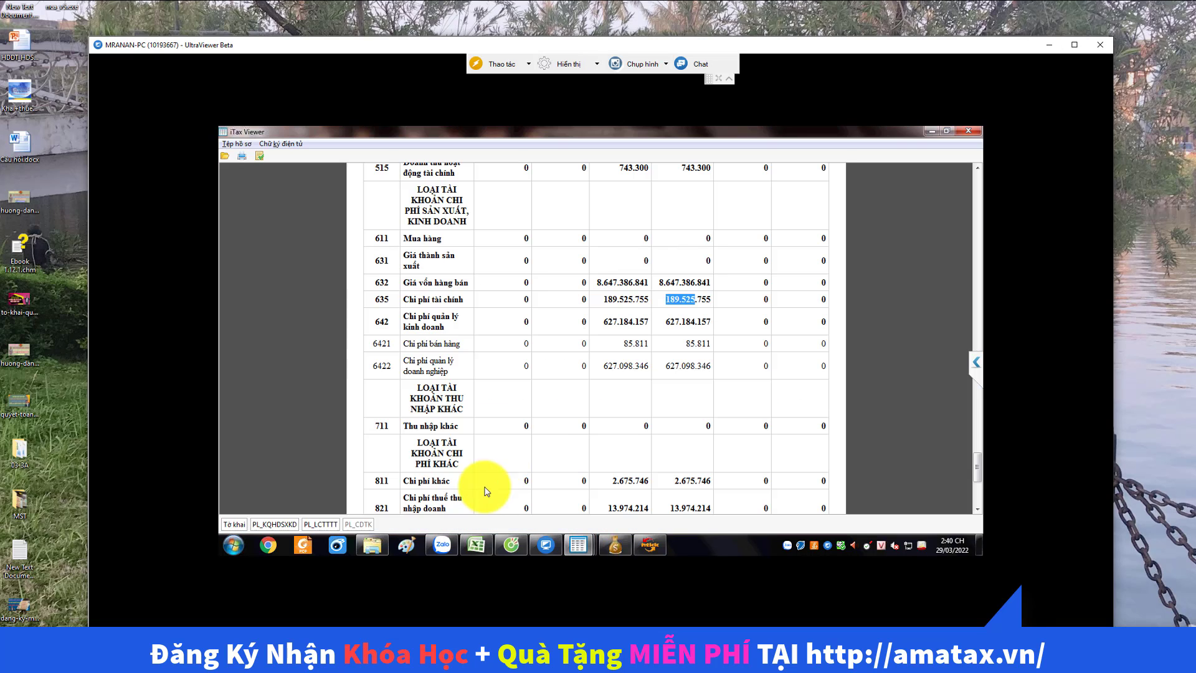
scroll(463, 357, up, 5)
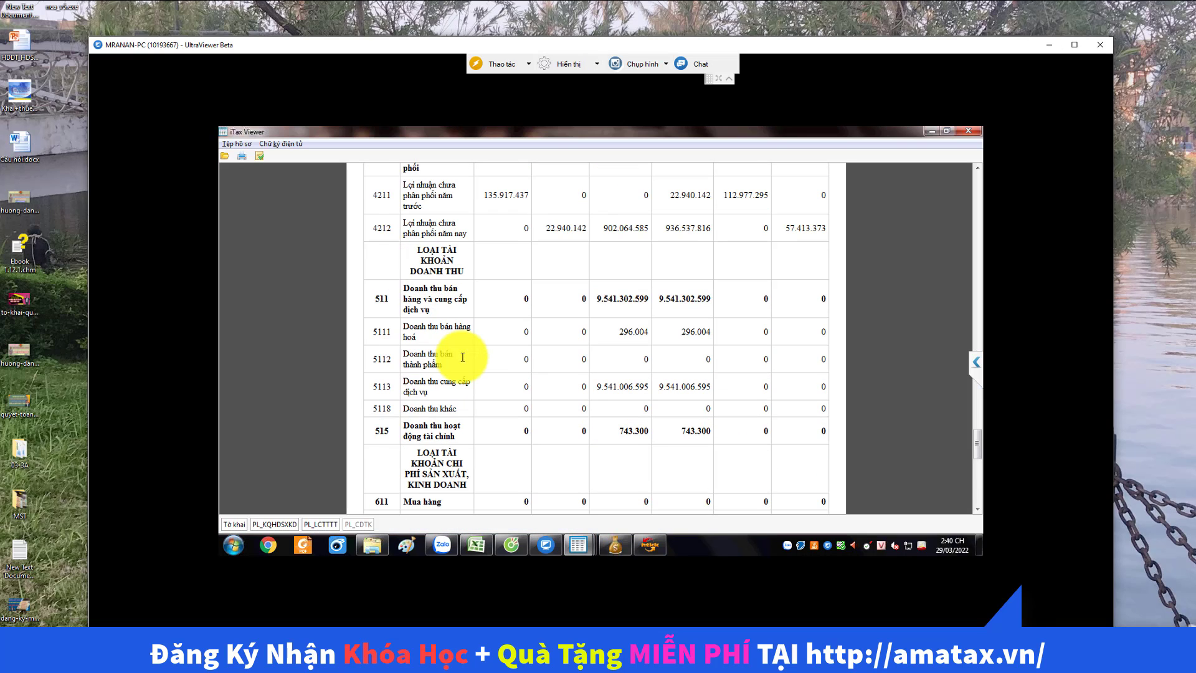
scroll(463, 357, up, 15)
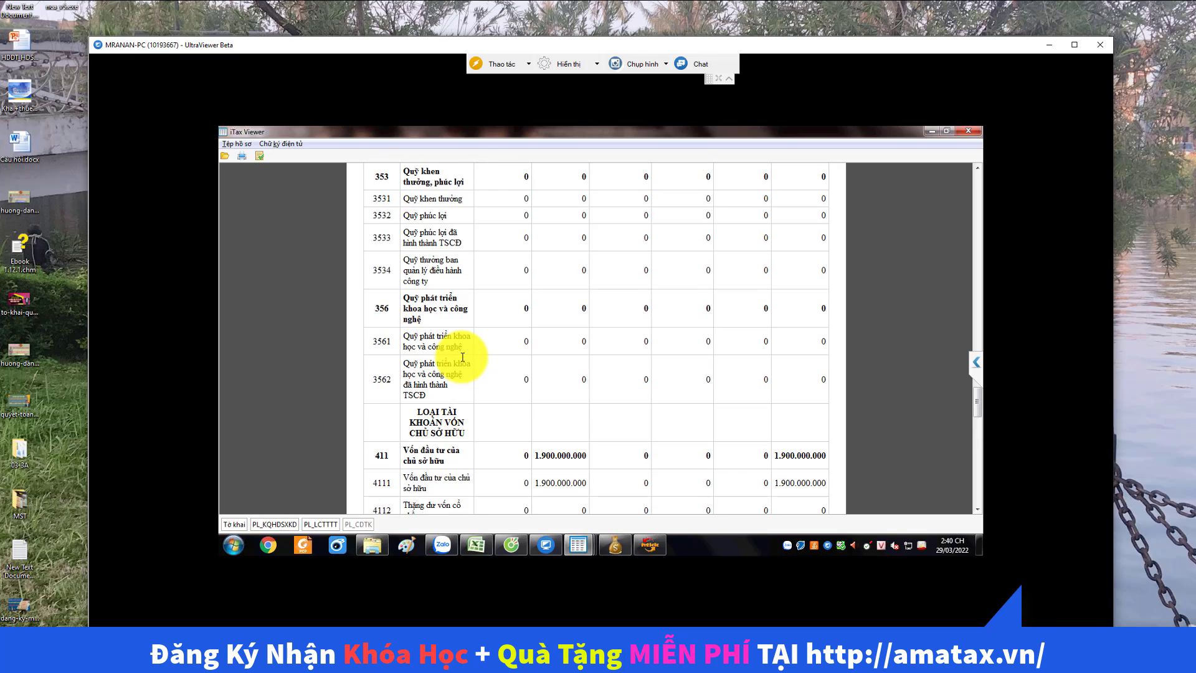
scroll(462, 357, up, 15)
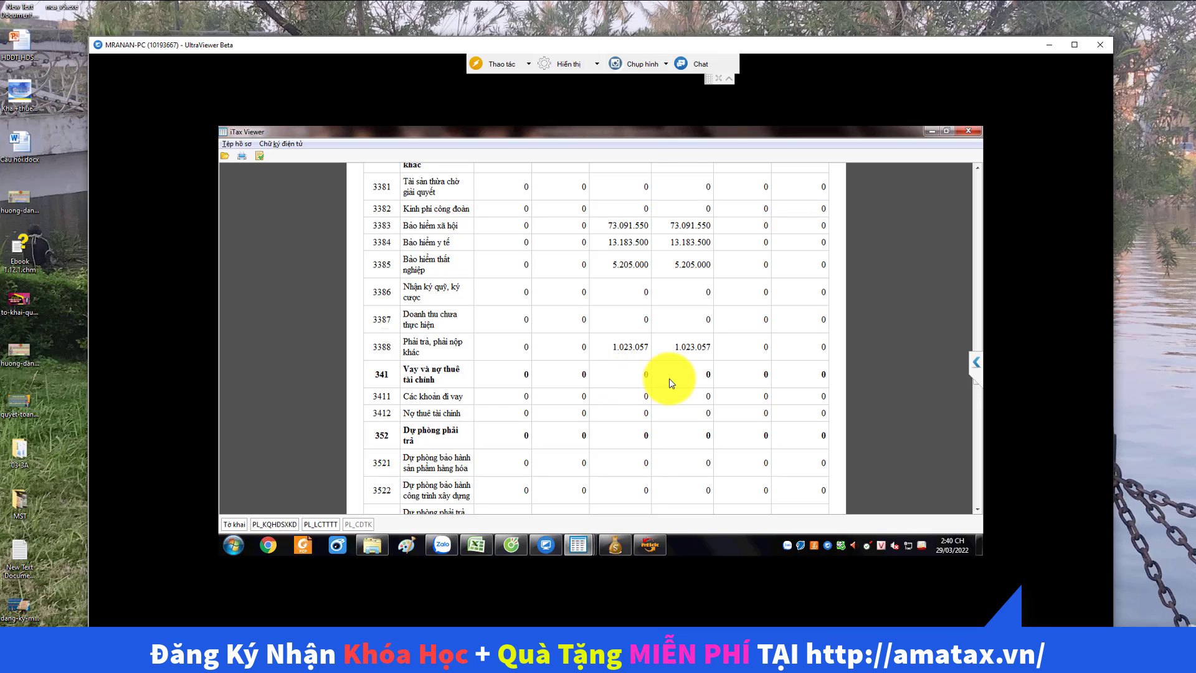
double_click(644, 376)
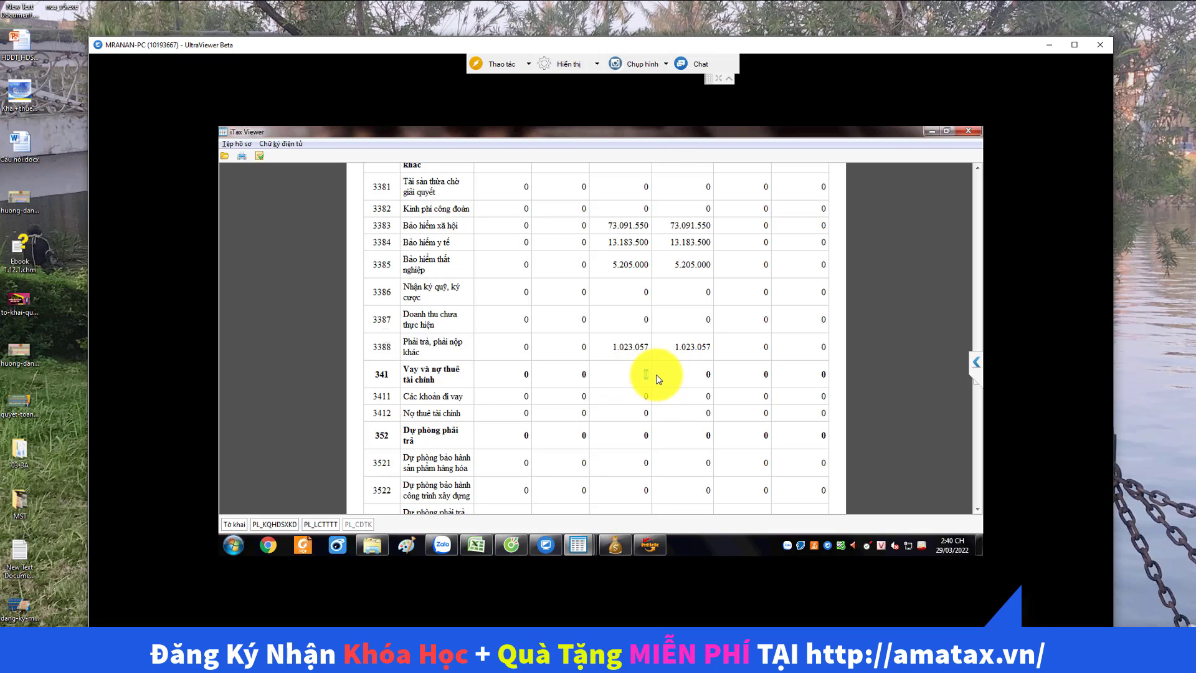
double_click(707, 374)
- Check the fixed asset account 211 and the depreciation turnover of accounts 214 and 2141 in the trial balance
scroll(702, 381, down, 1)
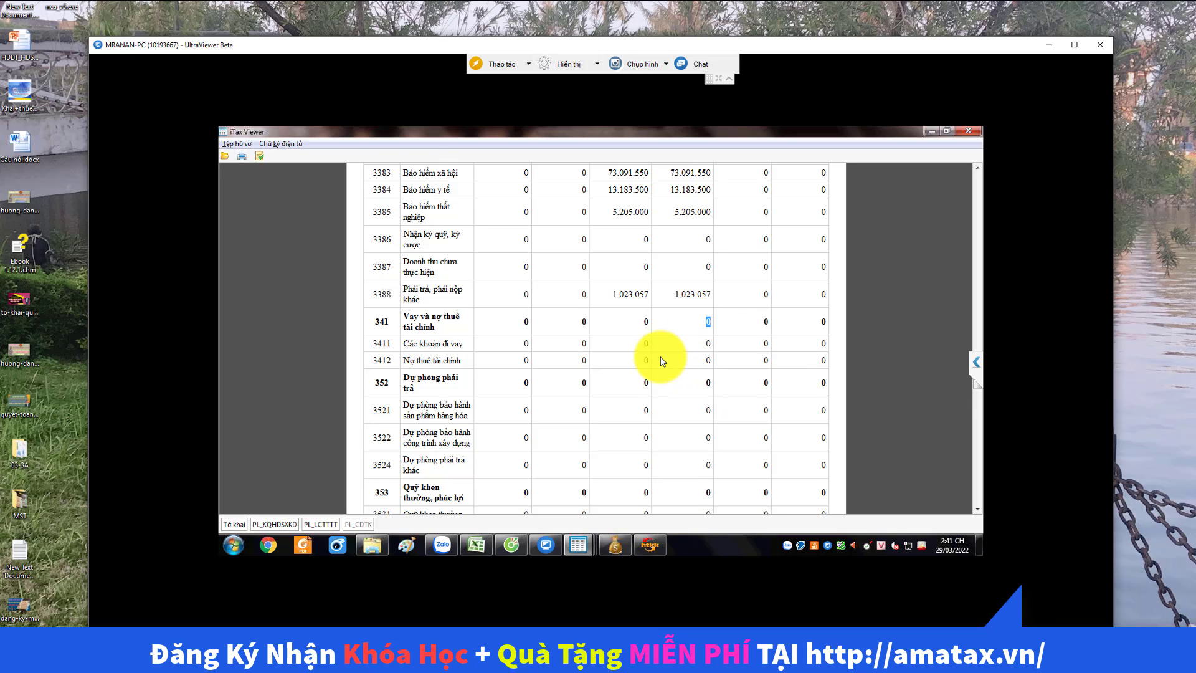
scroll(662, 362, up, 3)
scroll(662, 362, up, 8)
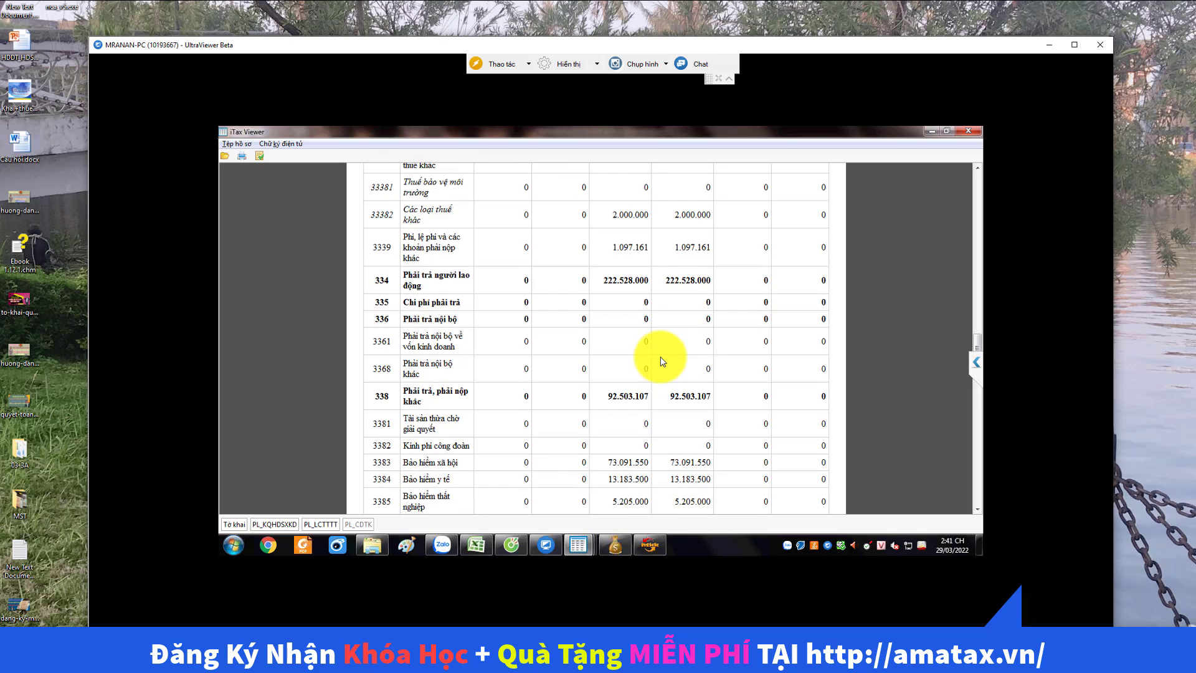
scroll(662, 361, up, 10)
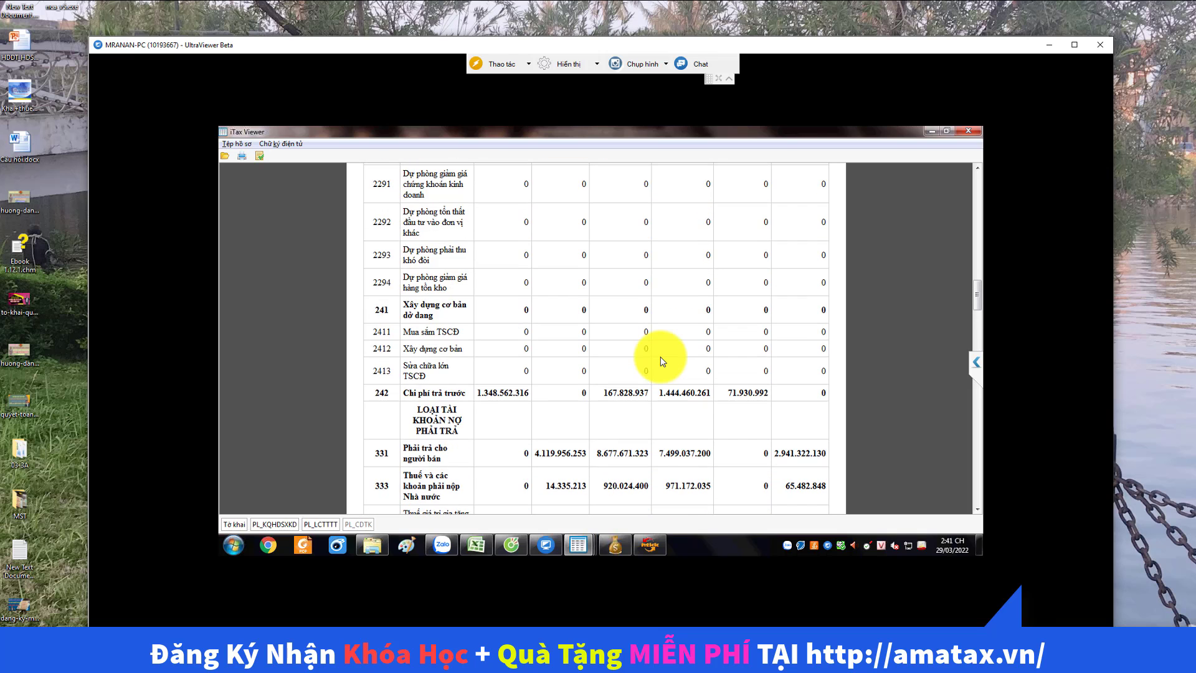
scroll(662, 361, up, 3)
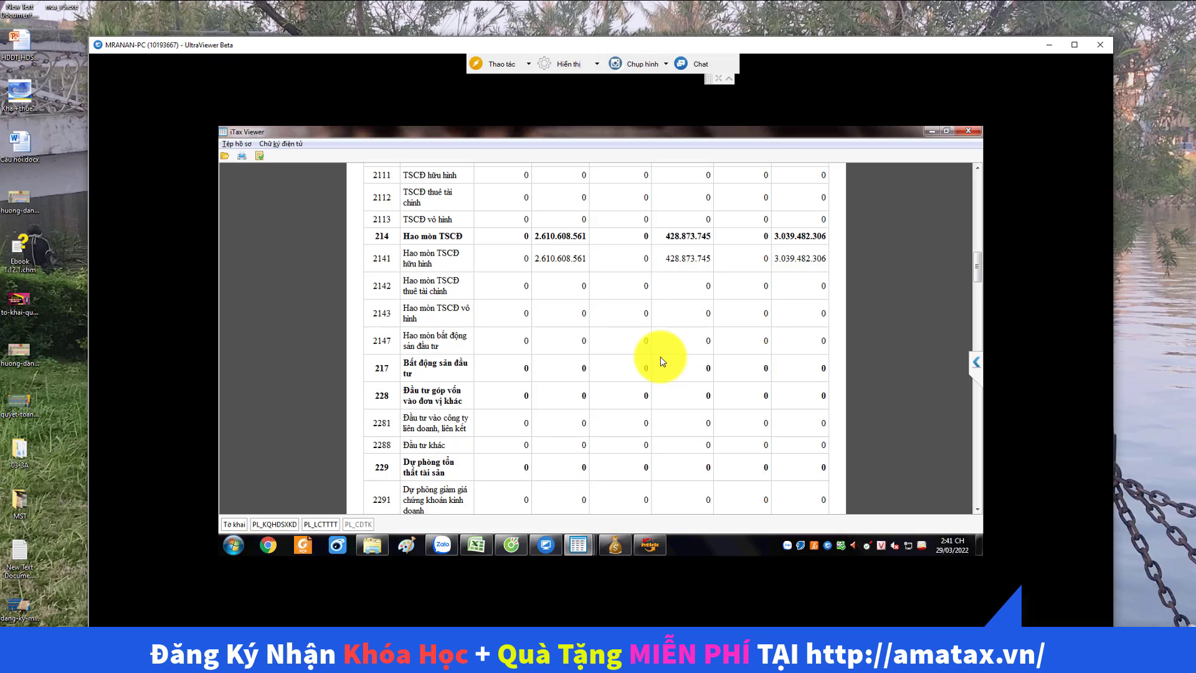
scroll(662, 361, up, 3)
double_click(652, 267)
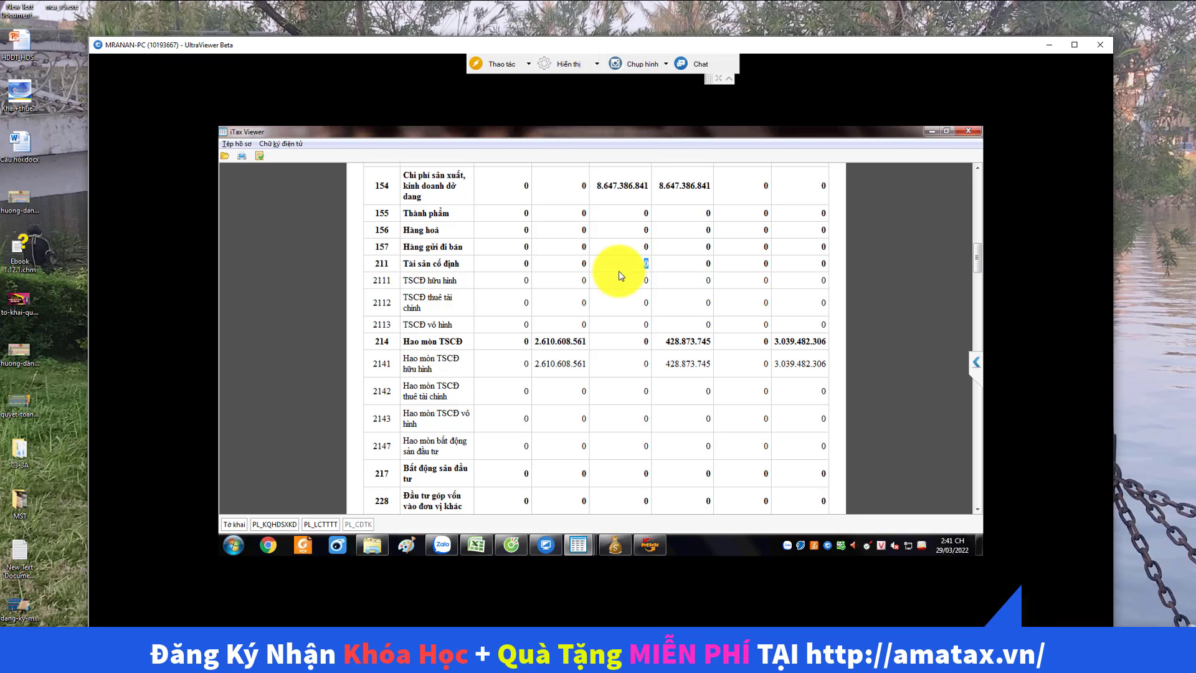
double_click(585, 265)
drag(644, 344, 684, 366)
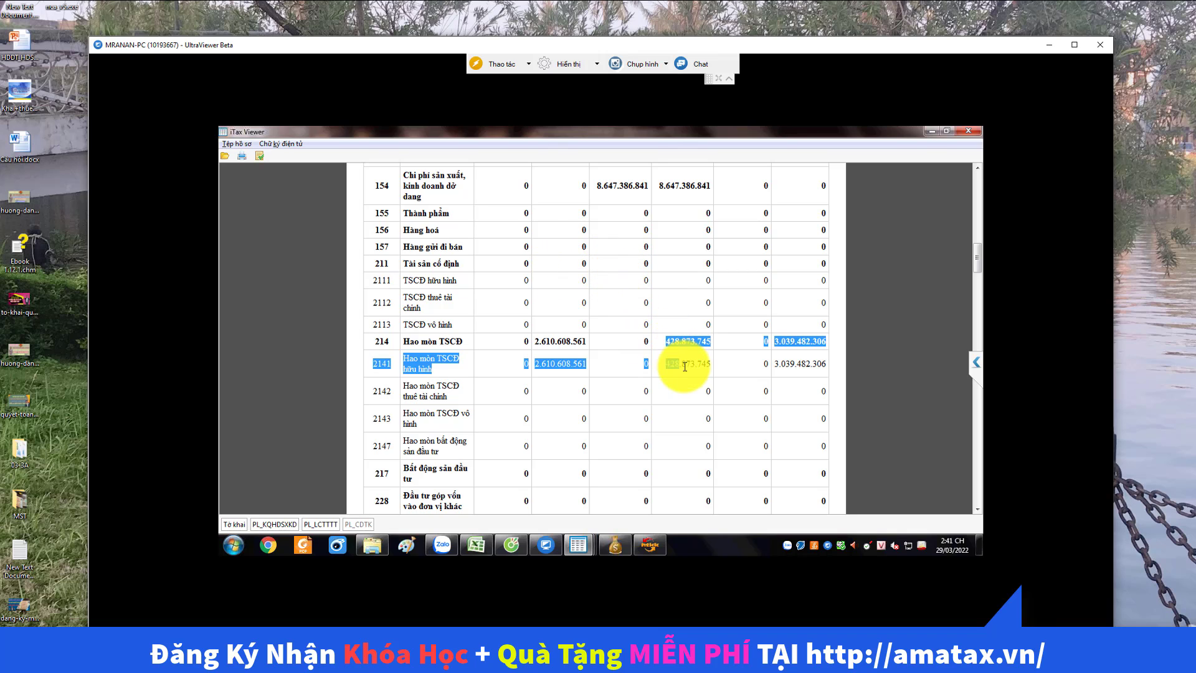
click(685, 368)
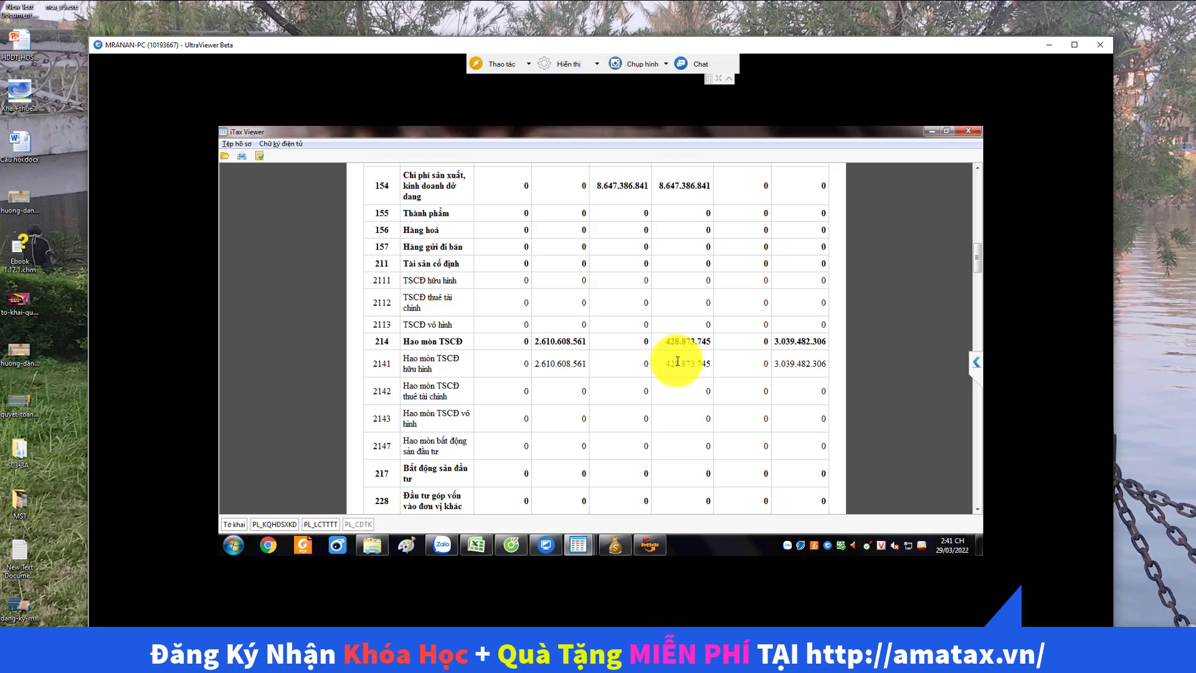
- Examine the opening credit balance and the credit turnover of account 2141, tangible fixed asset depreciation, in the trial balance
double_click(678, 363)
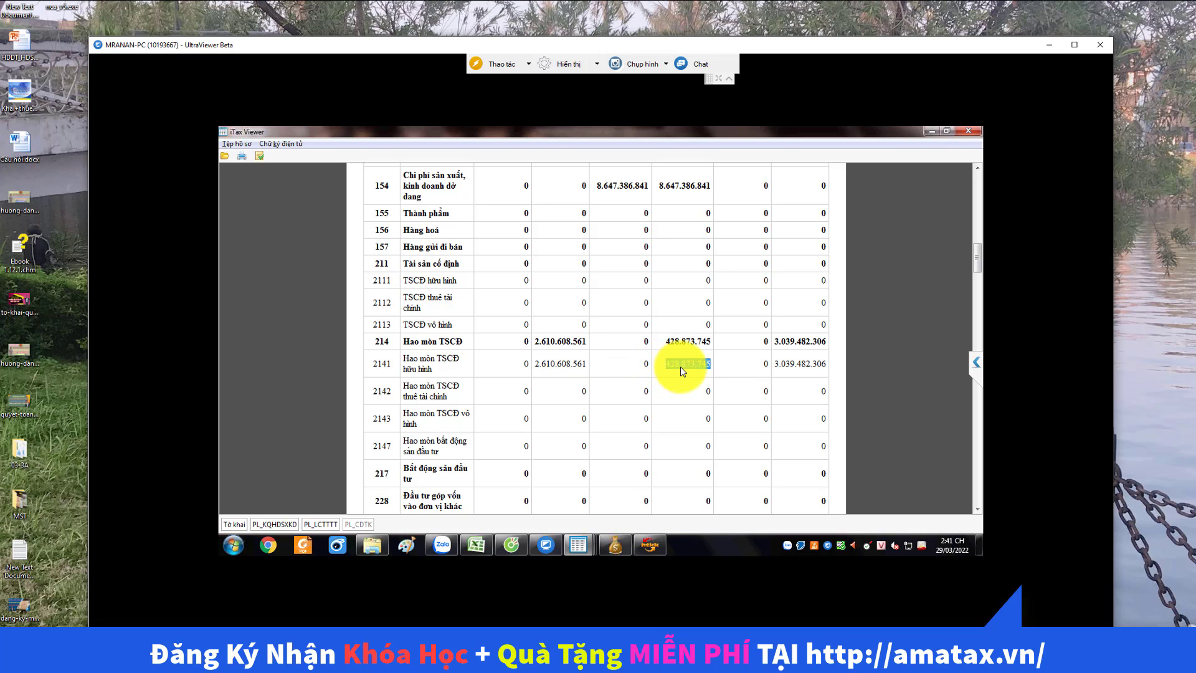
double_click(550, 363)
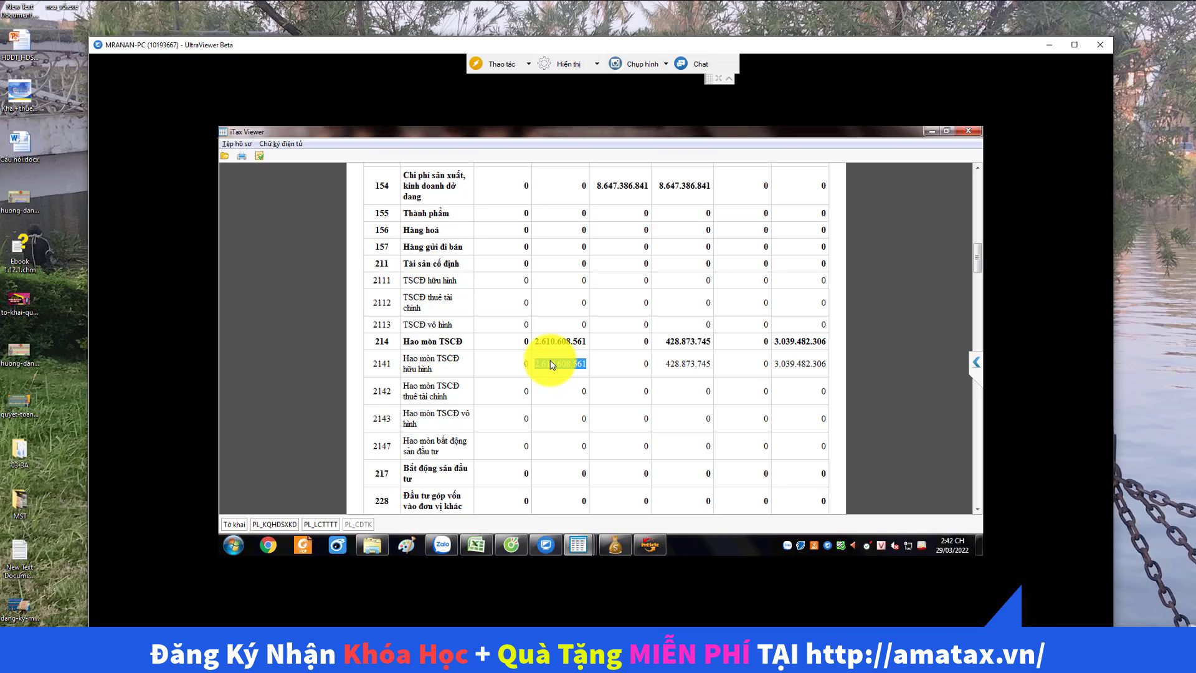
double_click(697, 369)
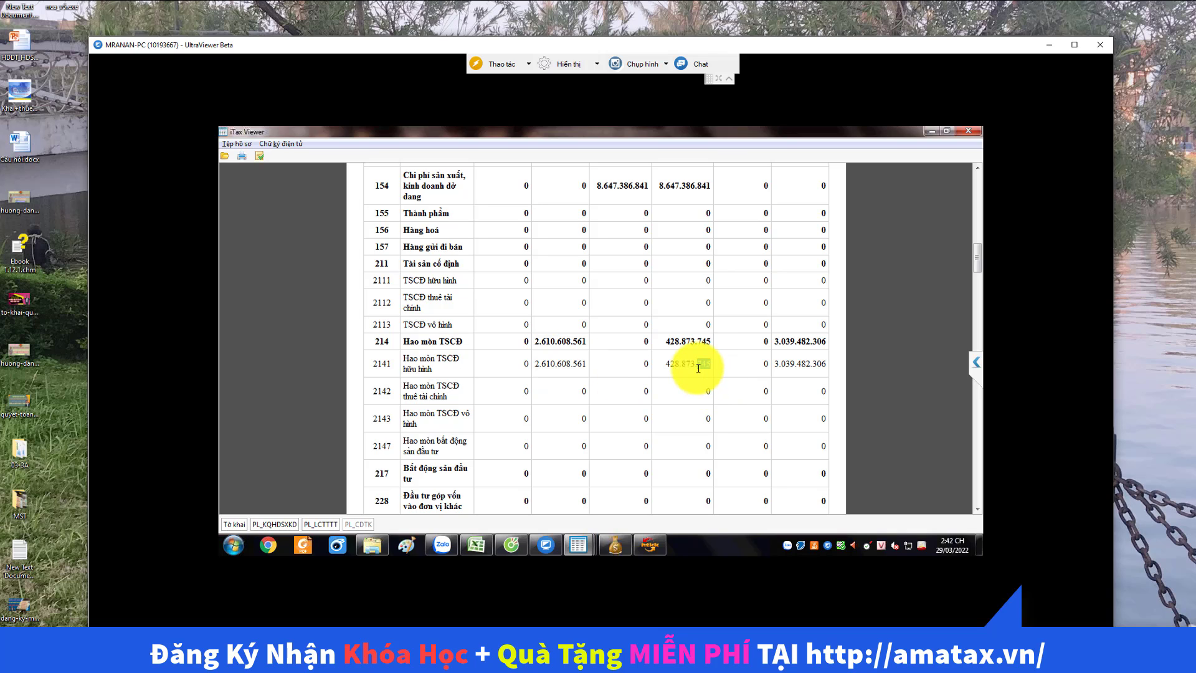
triple_click(698, 369)
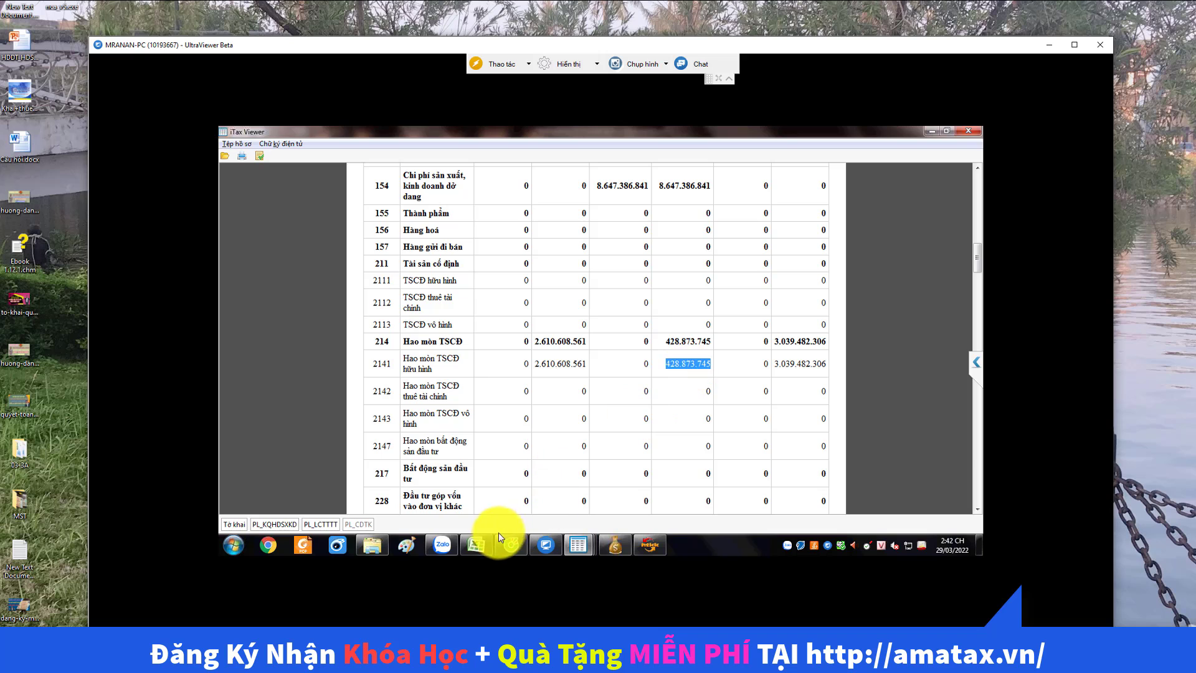
- Look at the interest-expense workbook in Excel, return to iTax Viewer and look through the trial balance's accounts from 111 to 138
click(476, 545)
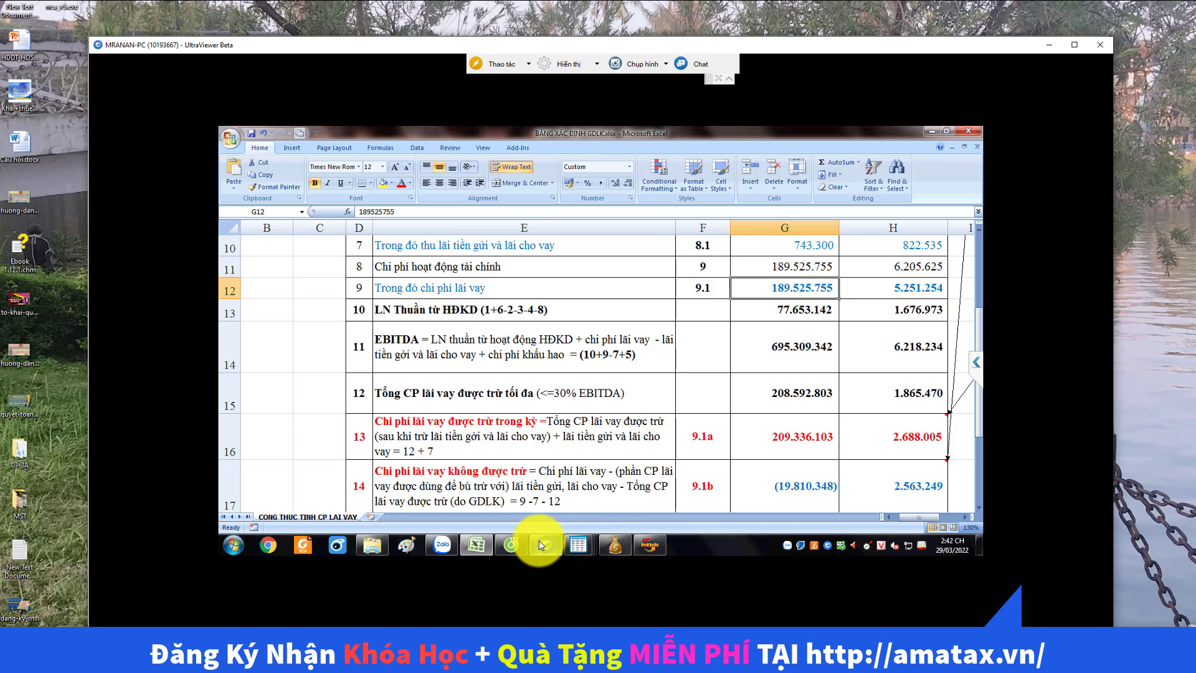
mouse_move(576, 540)
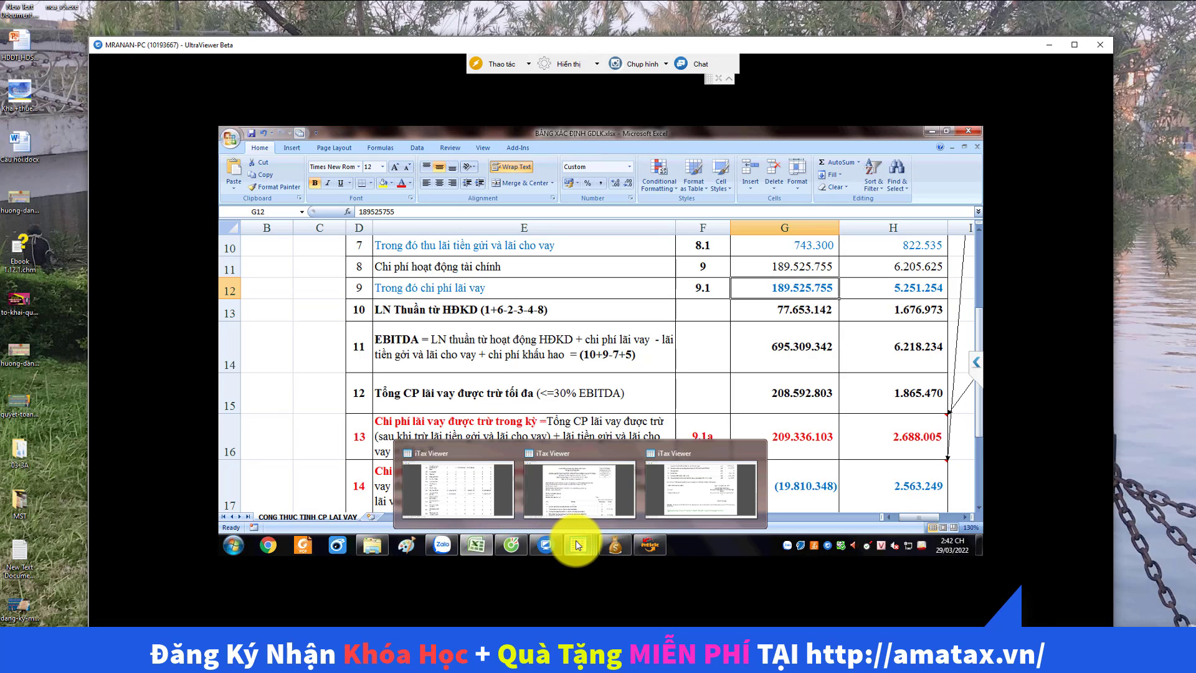
click(563, 520)
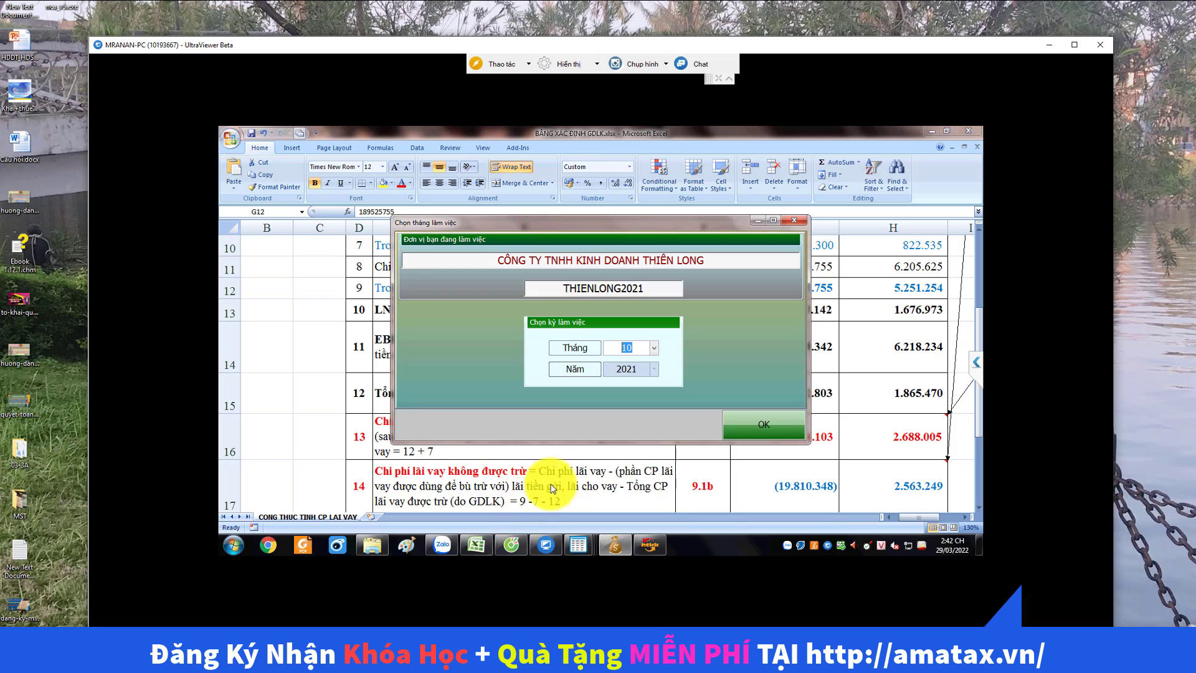
key(shift+Tab)
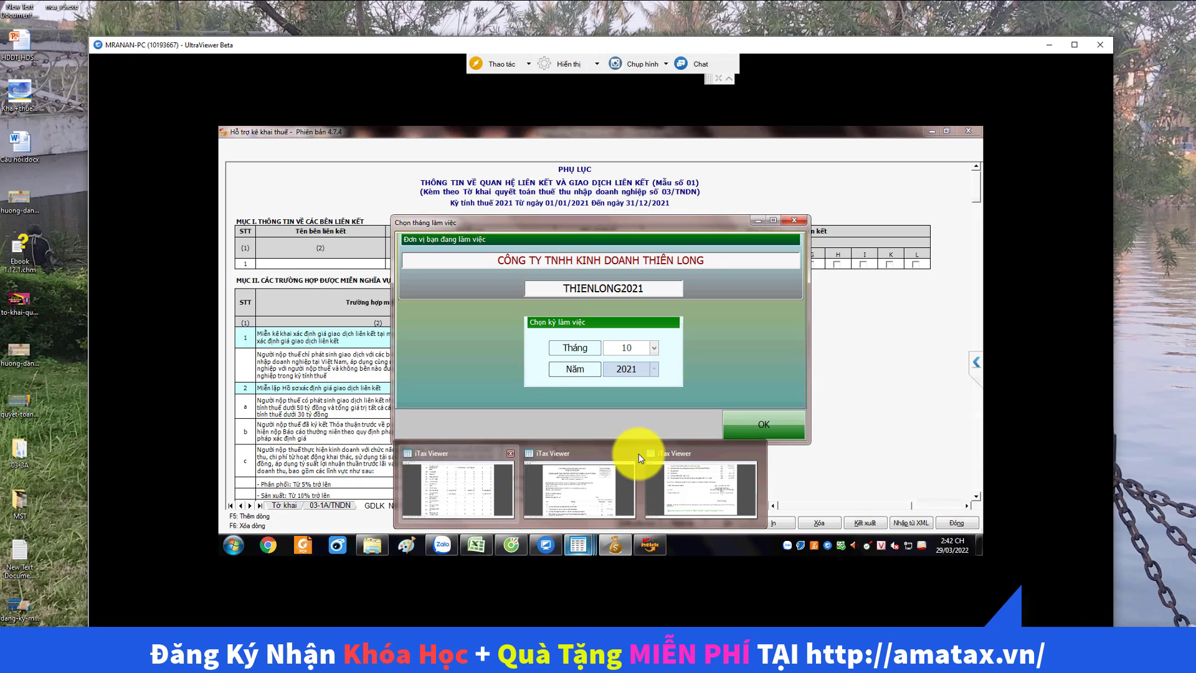
click(639, 455)
scroll(641, 458, up, 10)
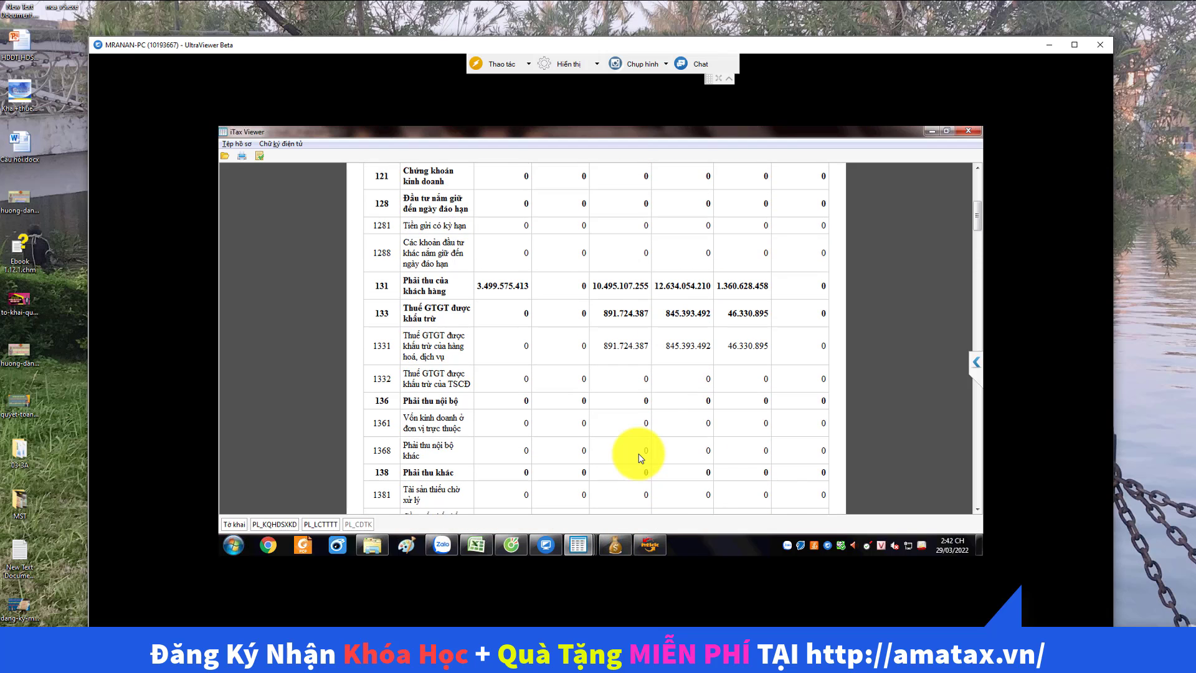
scroll(639, 458, up, 6)
scroll(639, 457, down, 3)
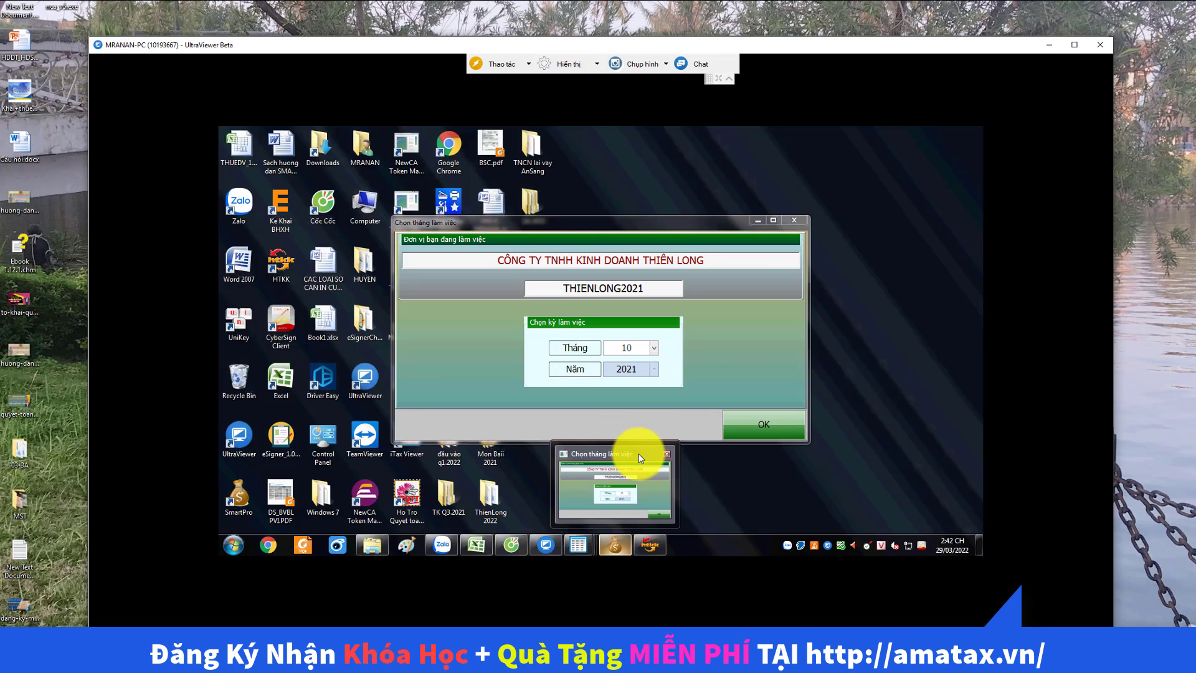
- Switch to SmartPro, confirm working month 10 of 2021 and view the full-year 2021 general ledger of account 3411BIDV
click(638, 454)
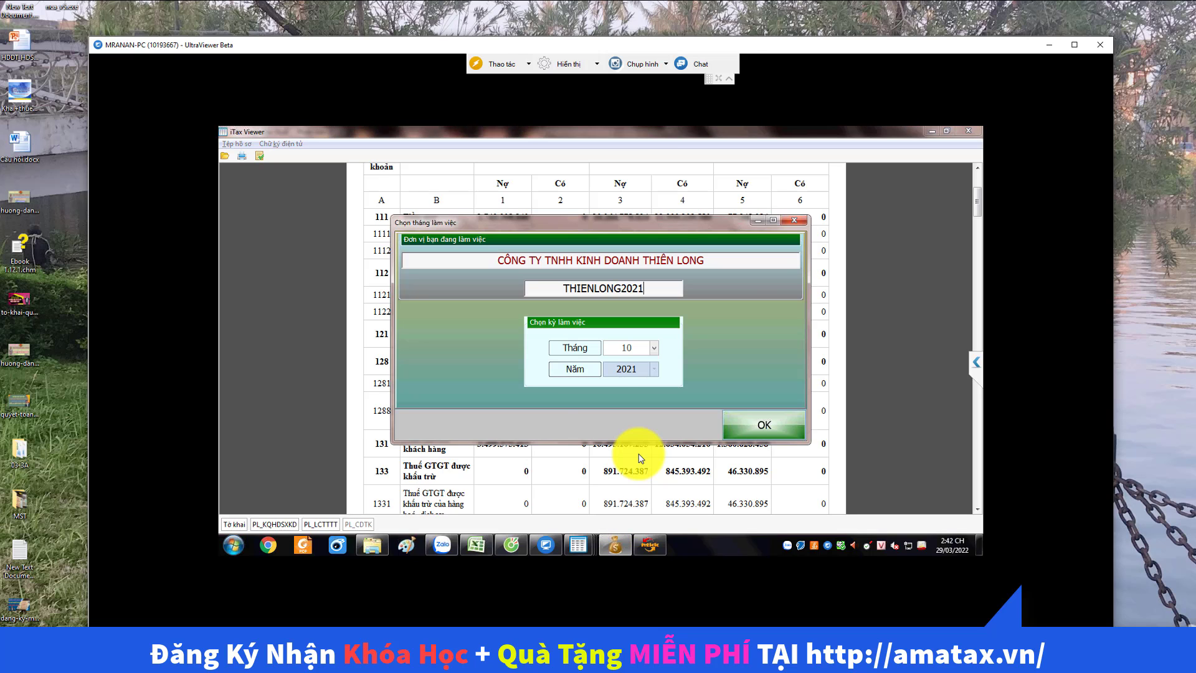
key(Return)
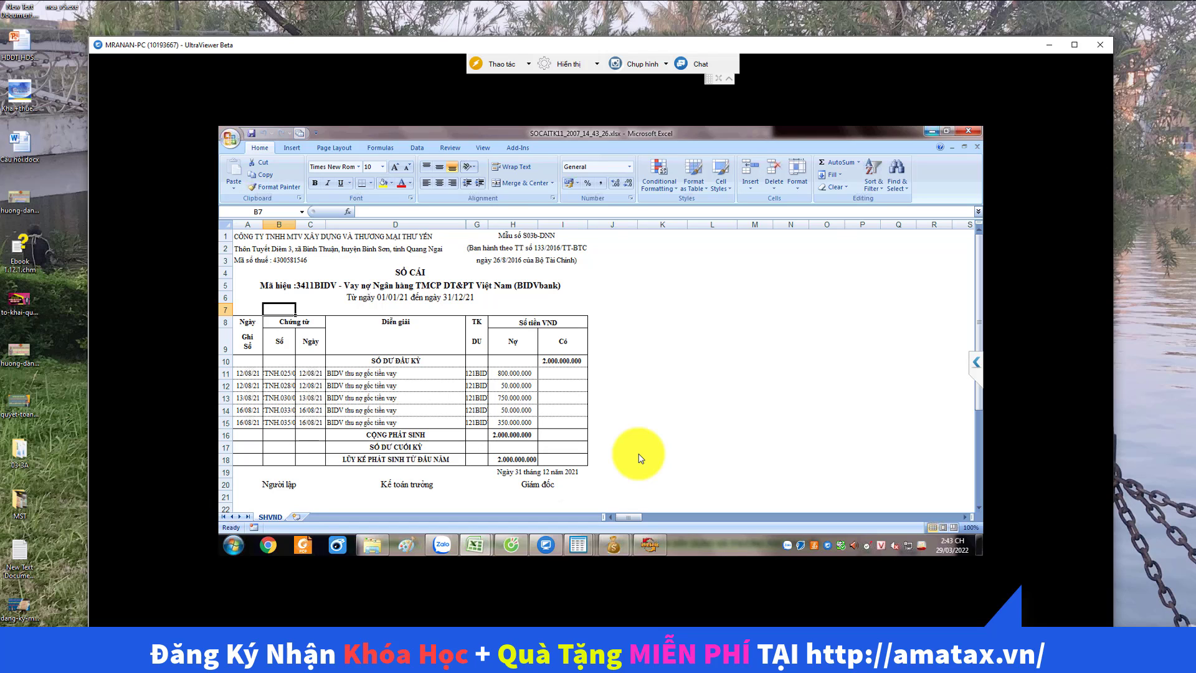
key(alt+Tab)
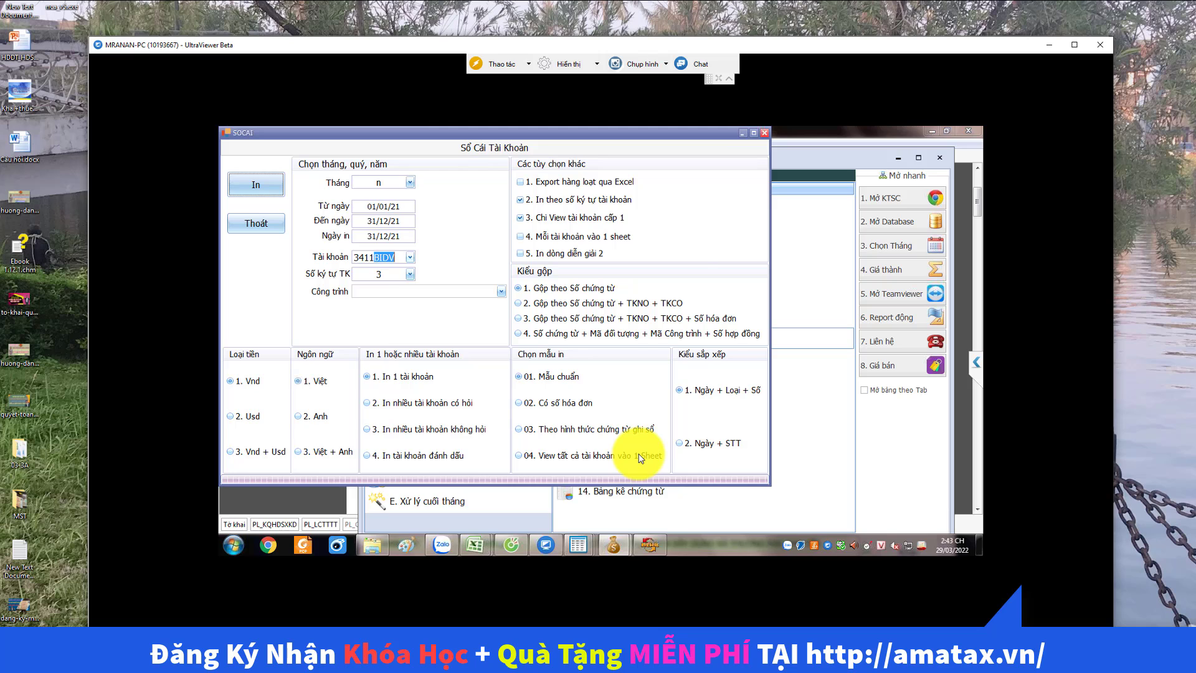
- Generate the full-year 2021 general ledger of account 3411LVB and check its loan principal repayments and closing balance
key(F4)
key(Down)
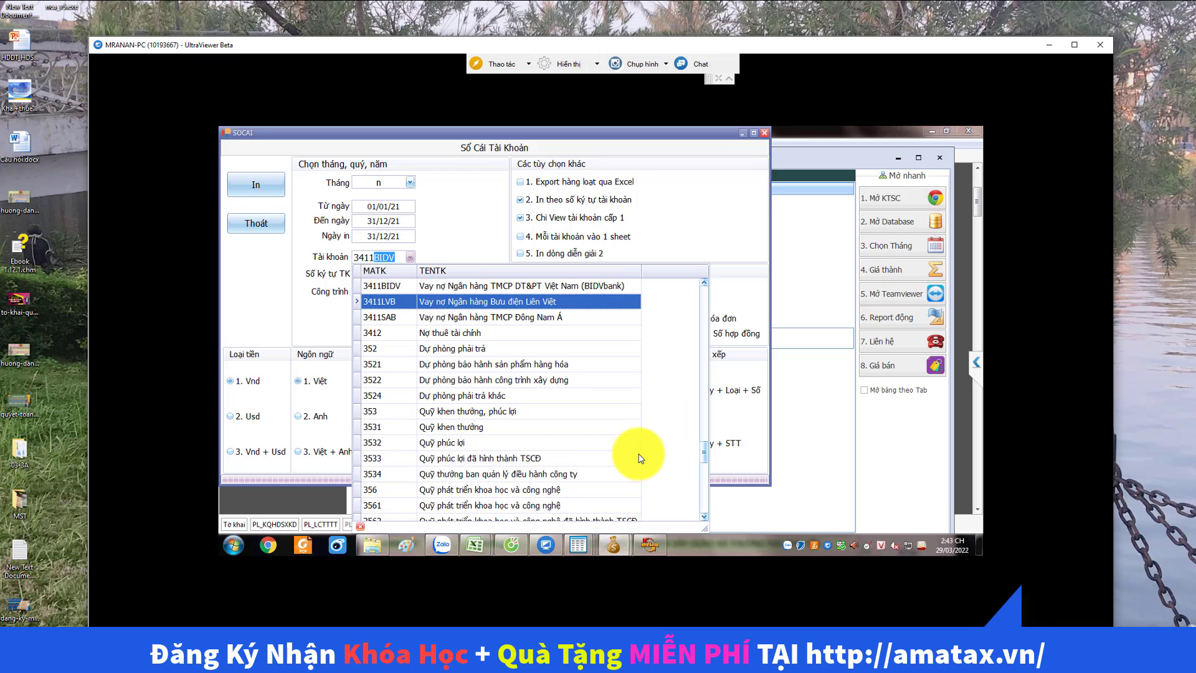
key(Return)
key(Return)
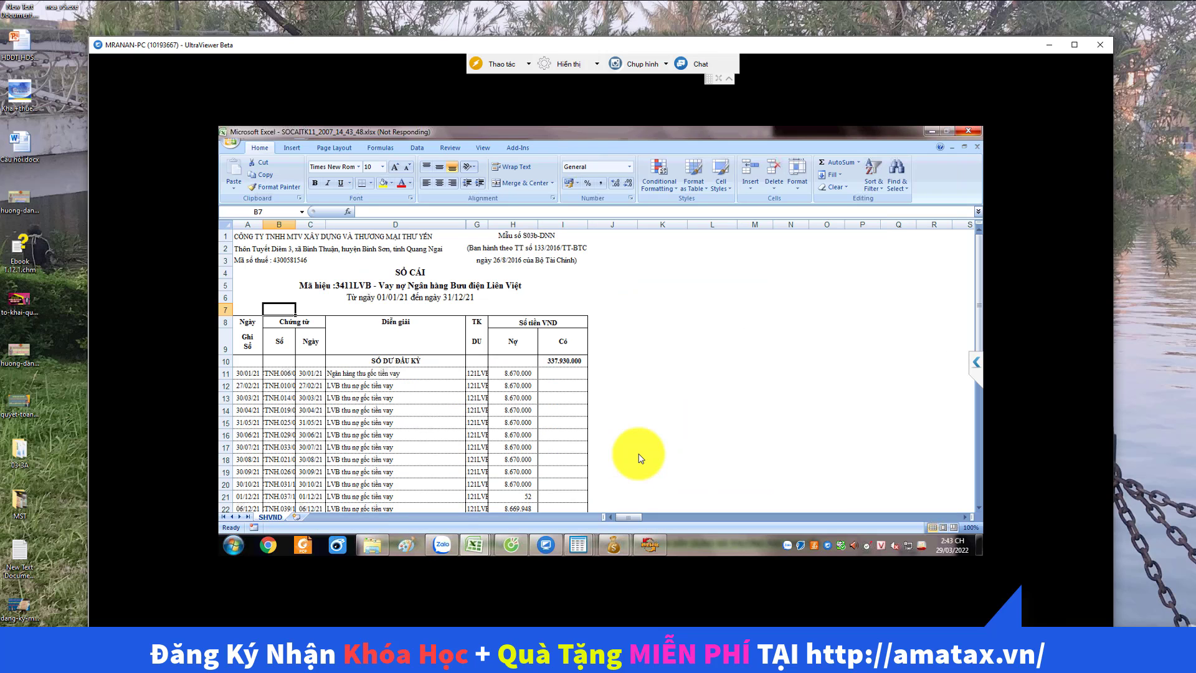
scroll(638, 458, down, 2)
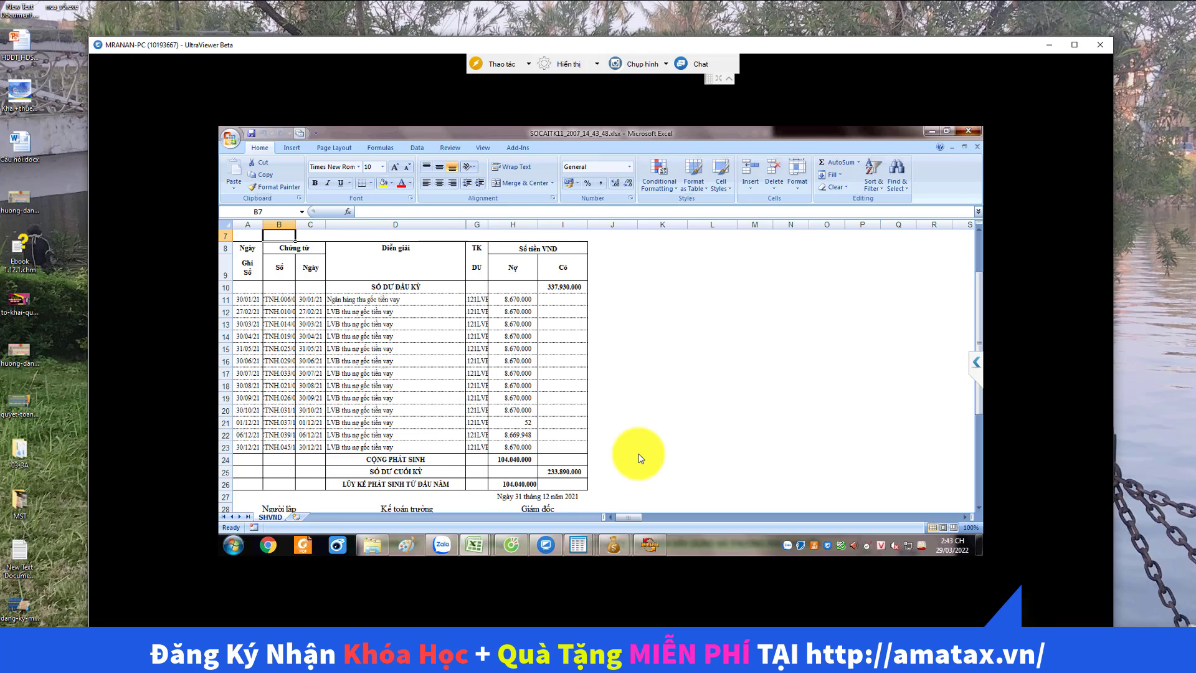
key(Tab)
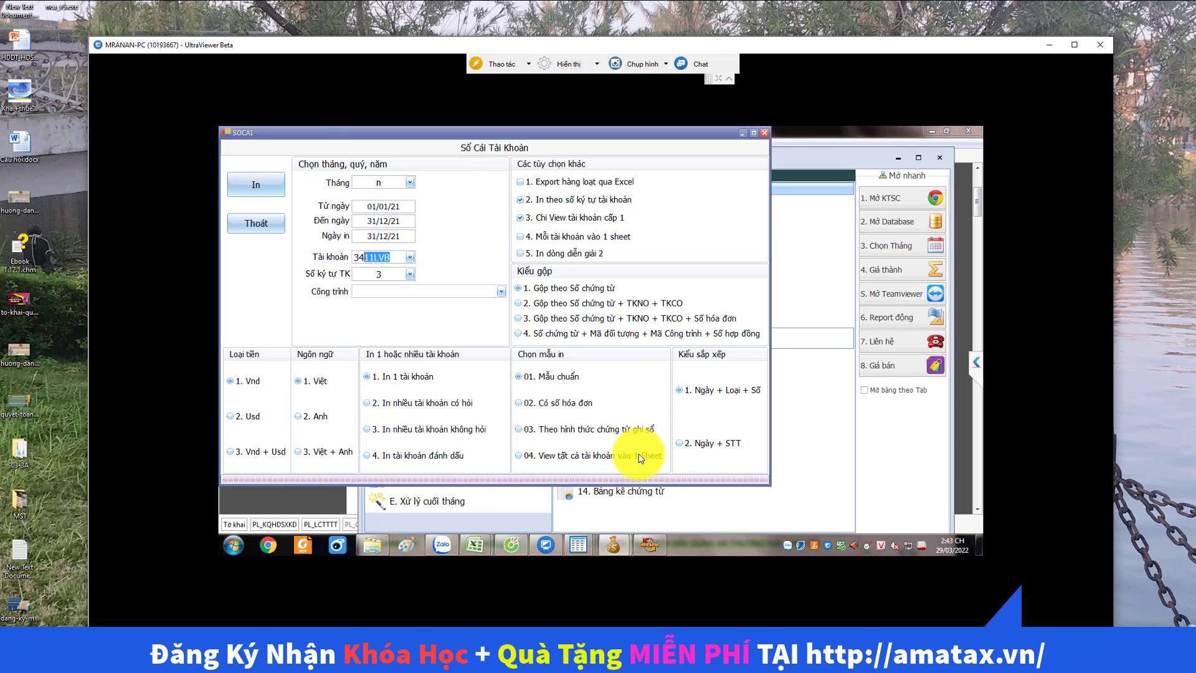
- Generate the full-year 2021 general ledger of account 21112, machinery and equipment
text(2111)
key(Return)
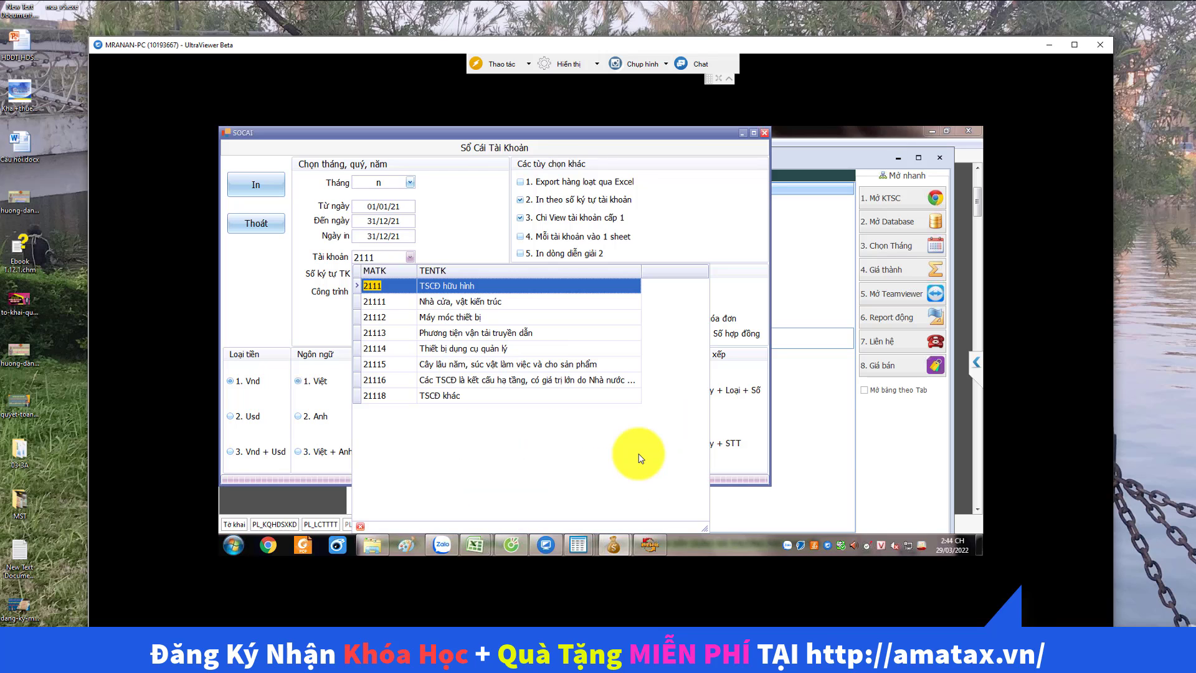
key(Down)
key(Down)
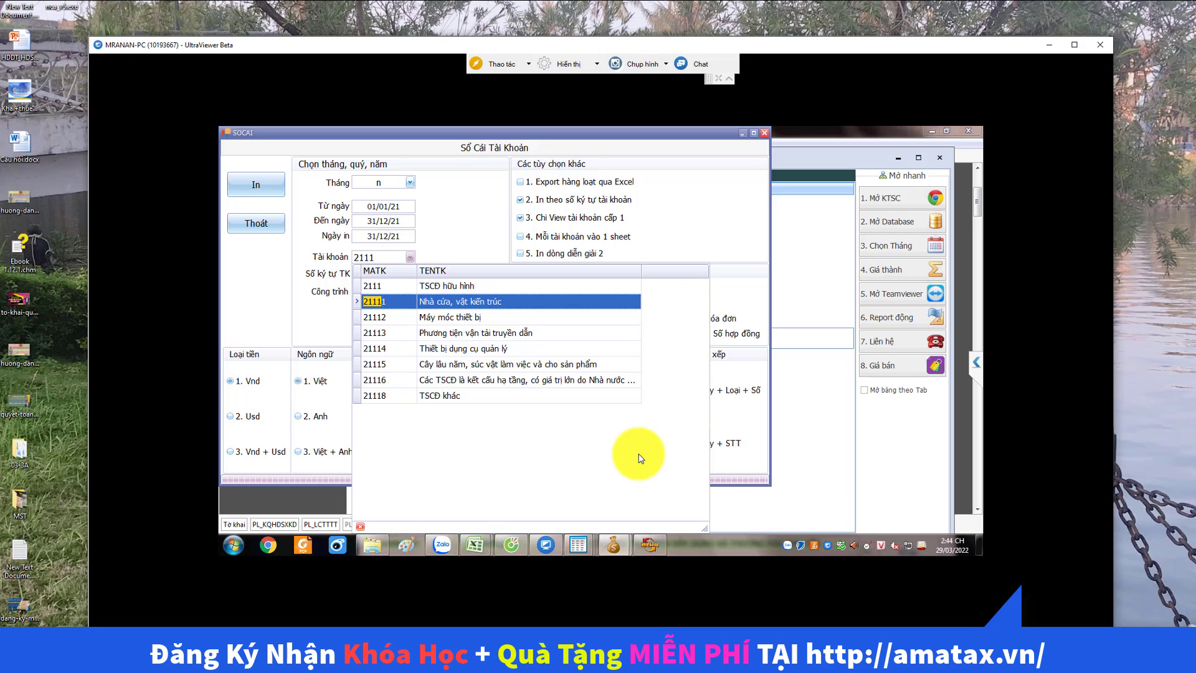
key(Return)
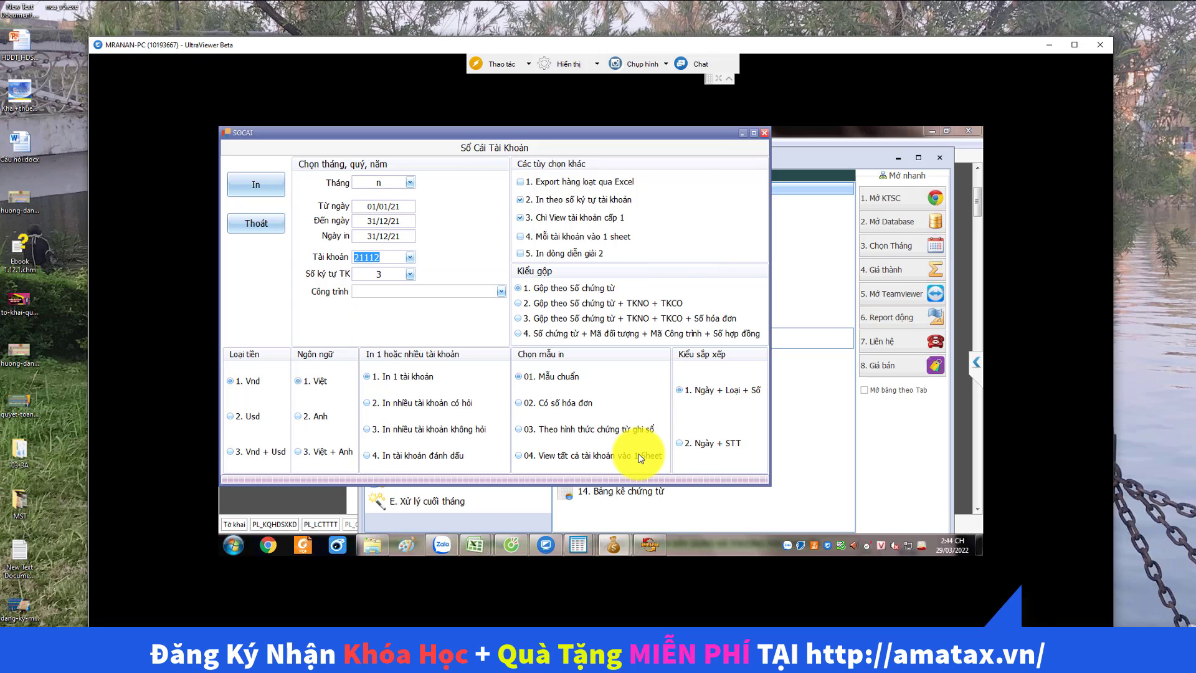
key(Return)
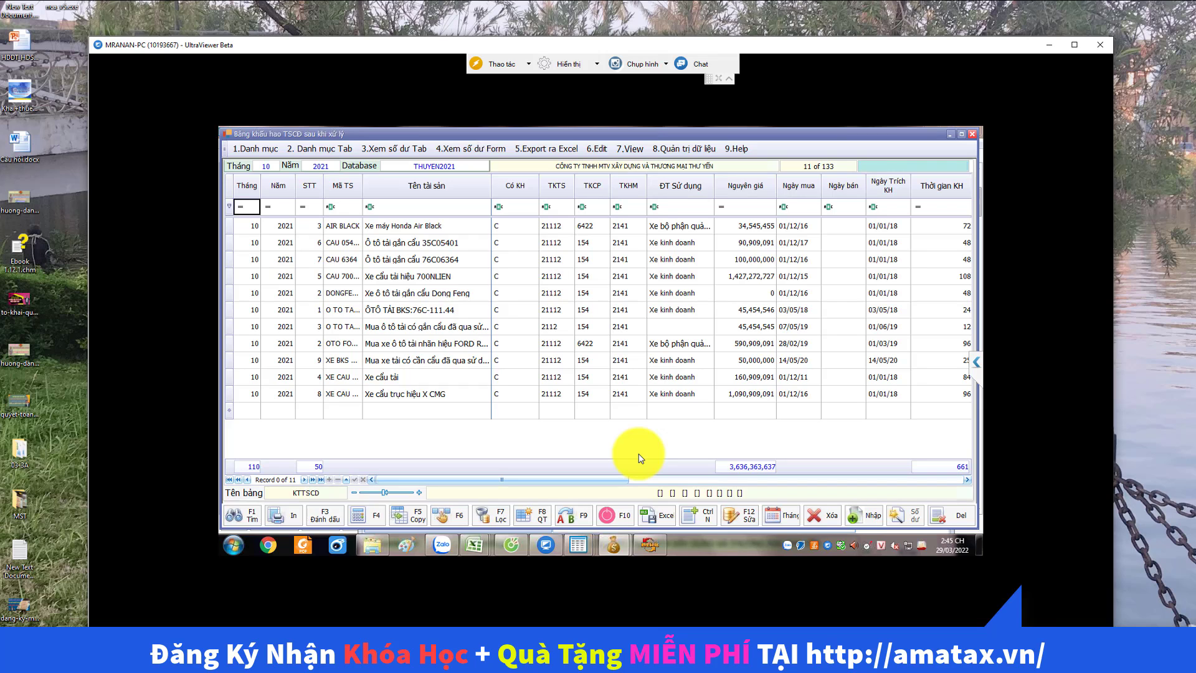
- Examine the original costs, depreciation periods and monthly depreciation in the processed fixed asset depreciation table, and close it
key(Down)
key(Down)
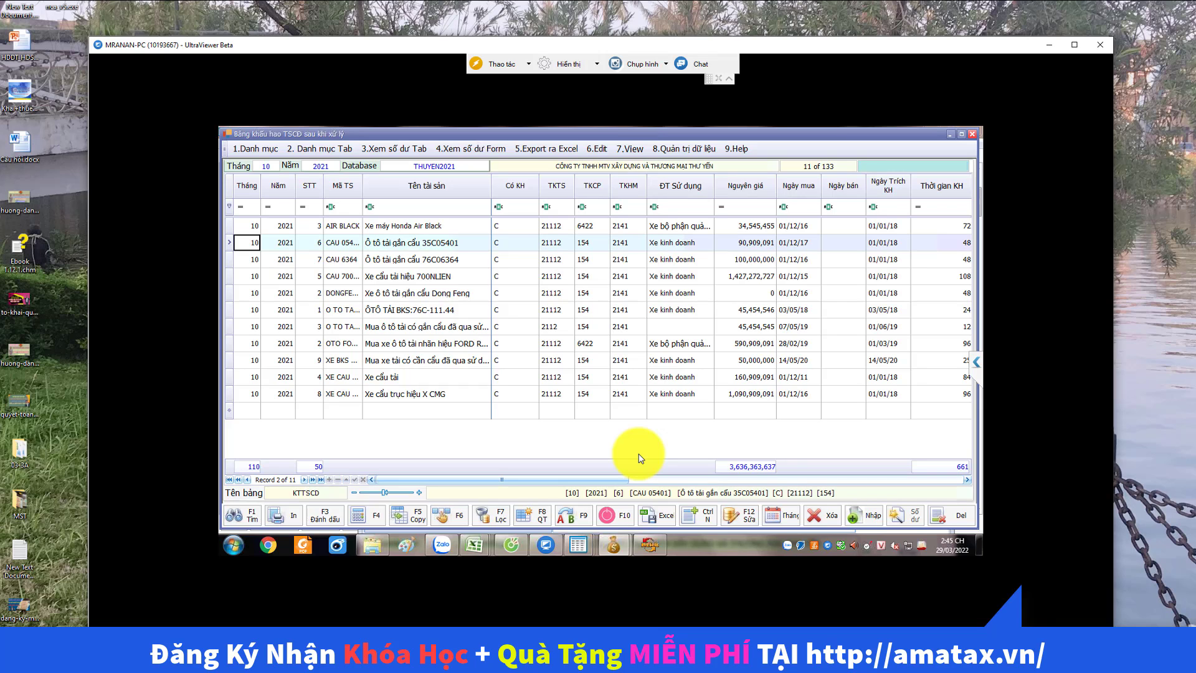
scroll(640, 457, right, 2)
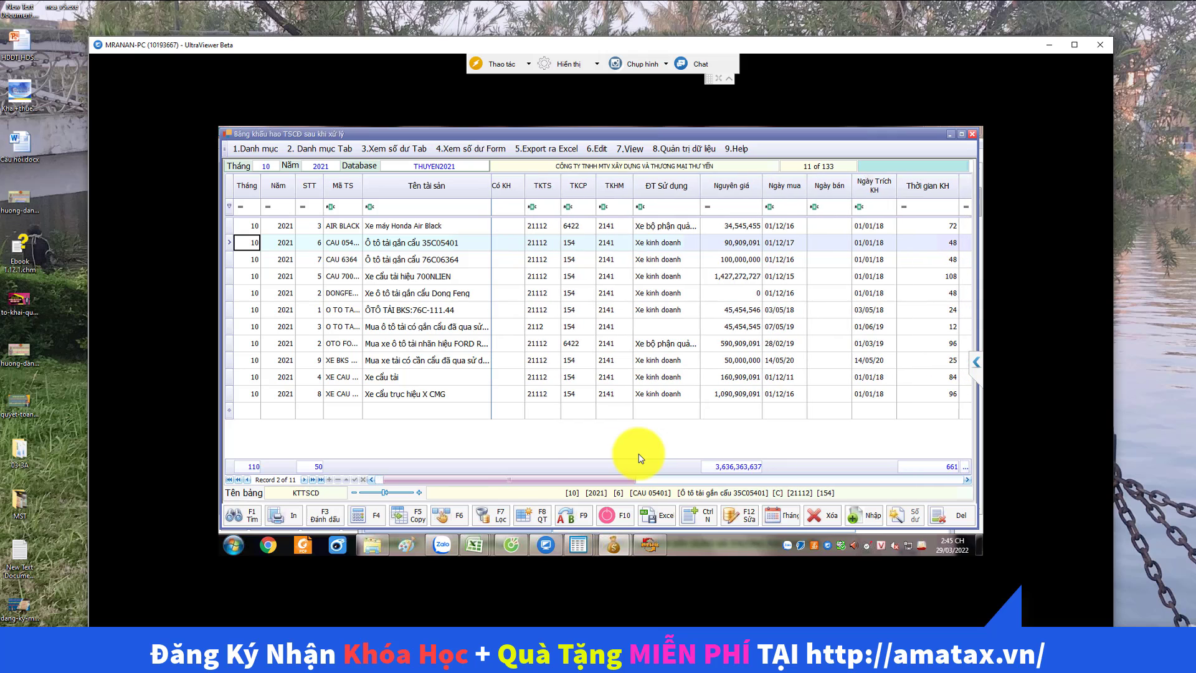
scroll(640, 458, right, 2)
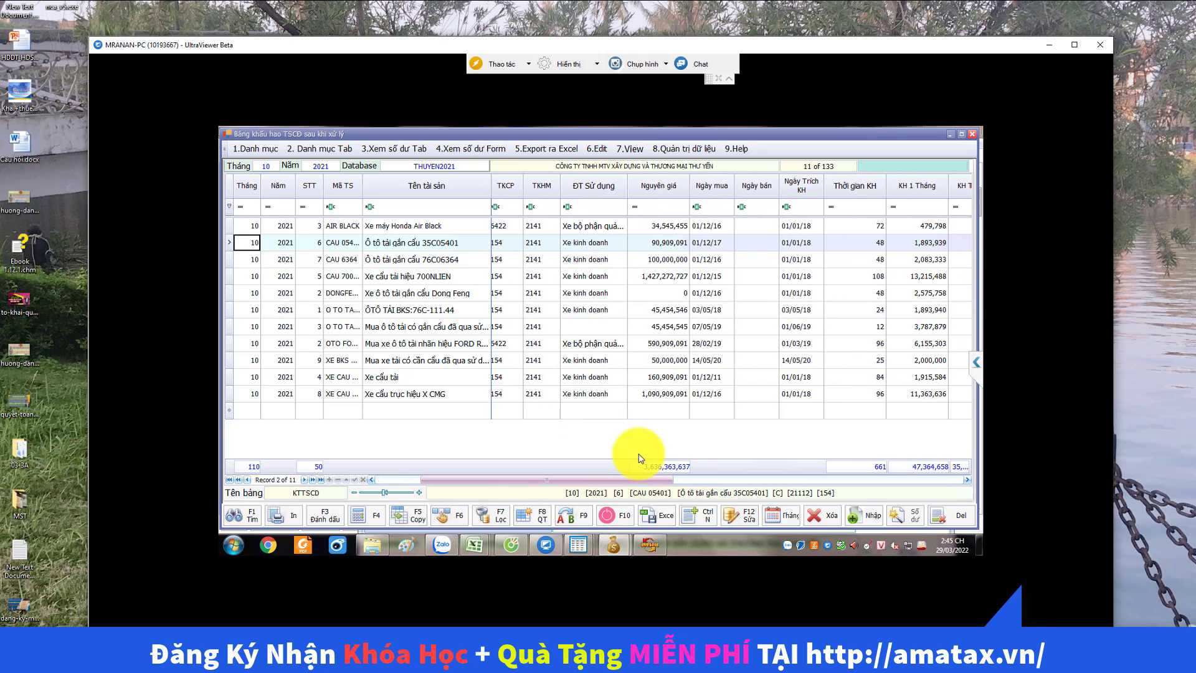
scroll(639, 458, right, 2)
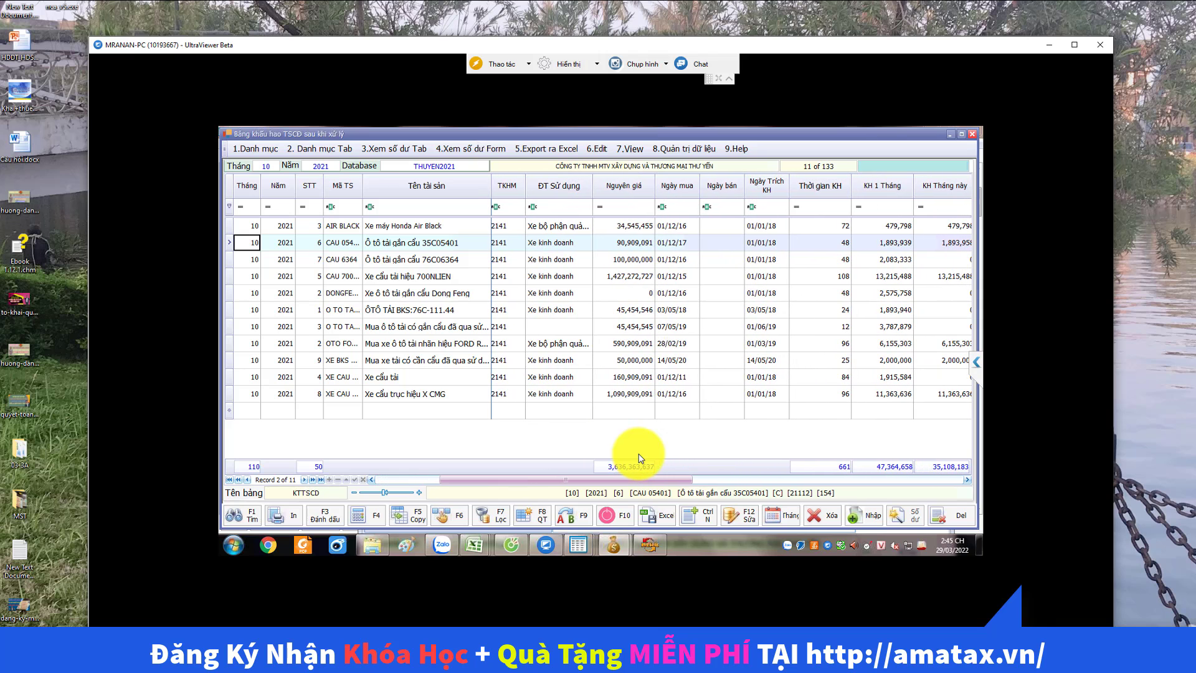
scroll(640, 458, left, 6)
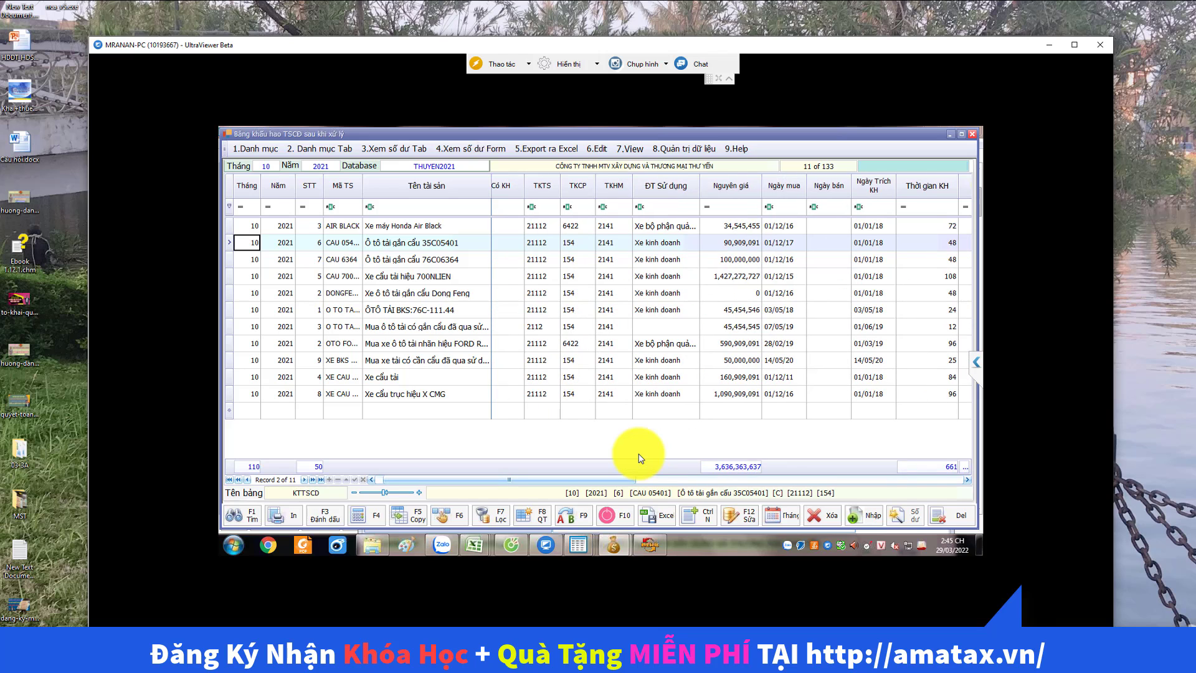
key(Escape)
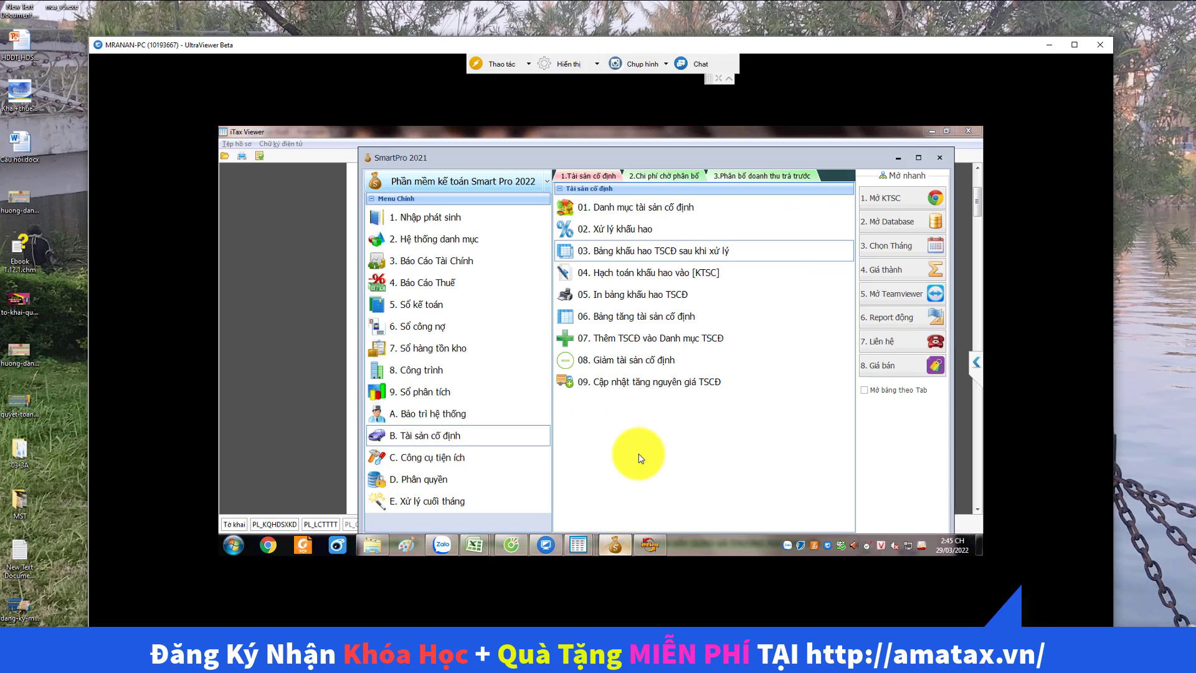
- Generate the balance sheet from the financial reports with the period set to the whole year (n)
key(3)
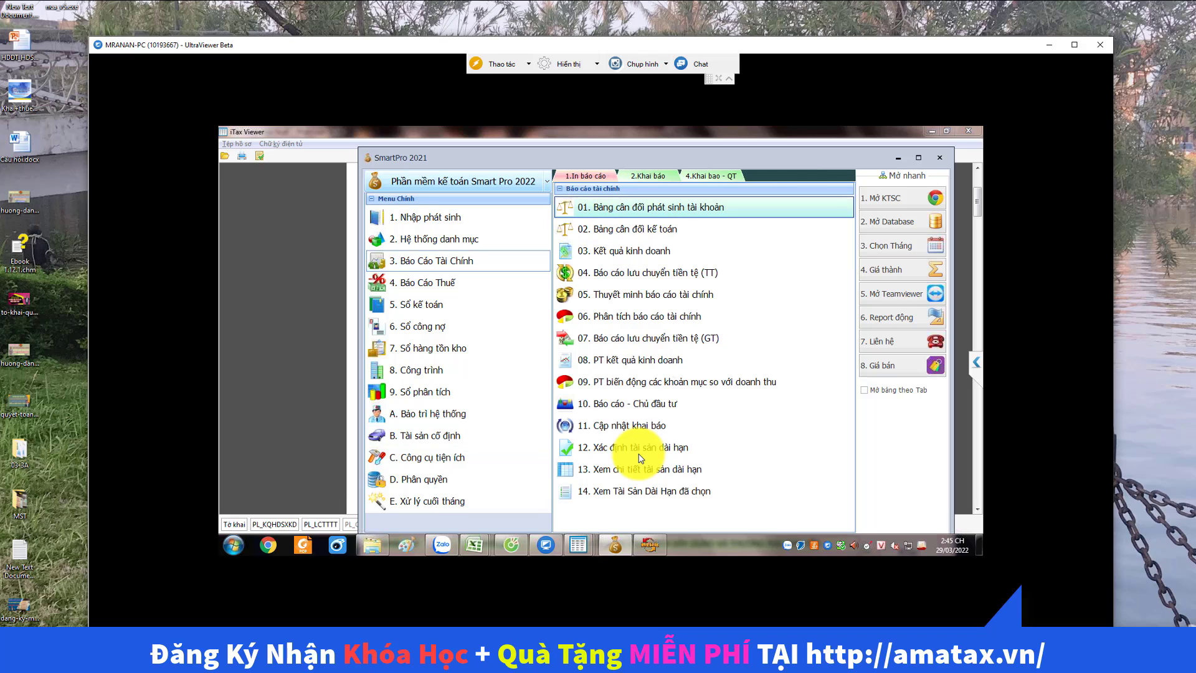
key(Down)
key(Return)
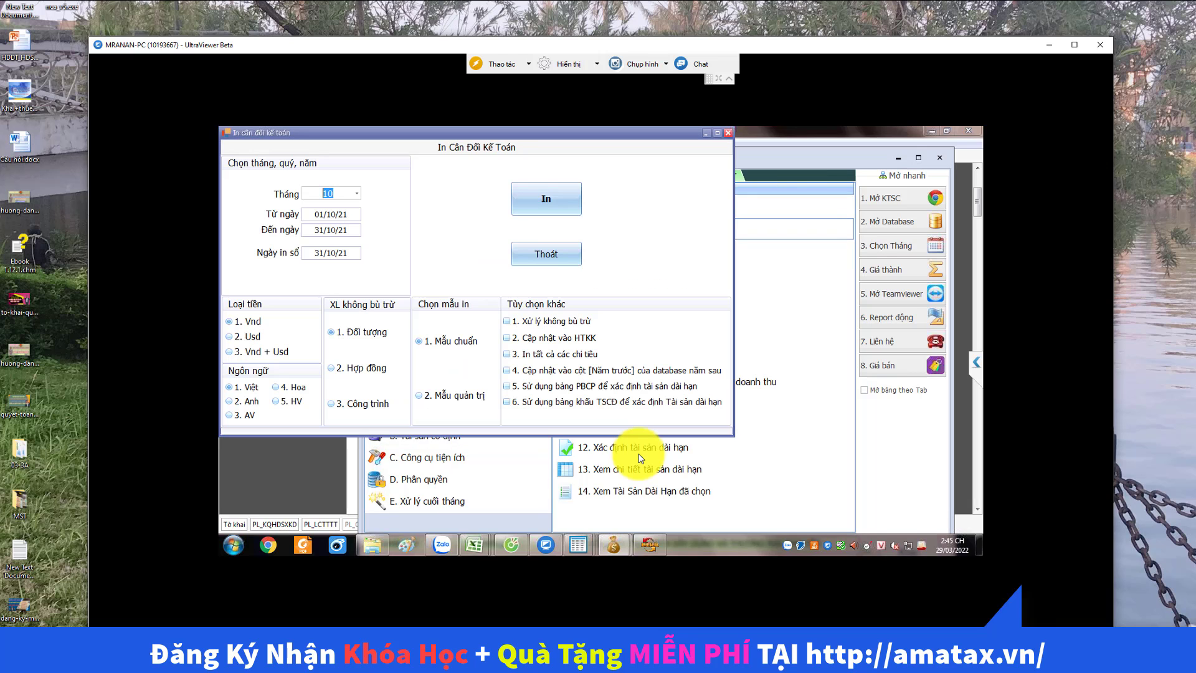
text(n)
key(Return)
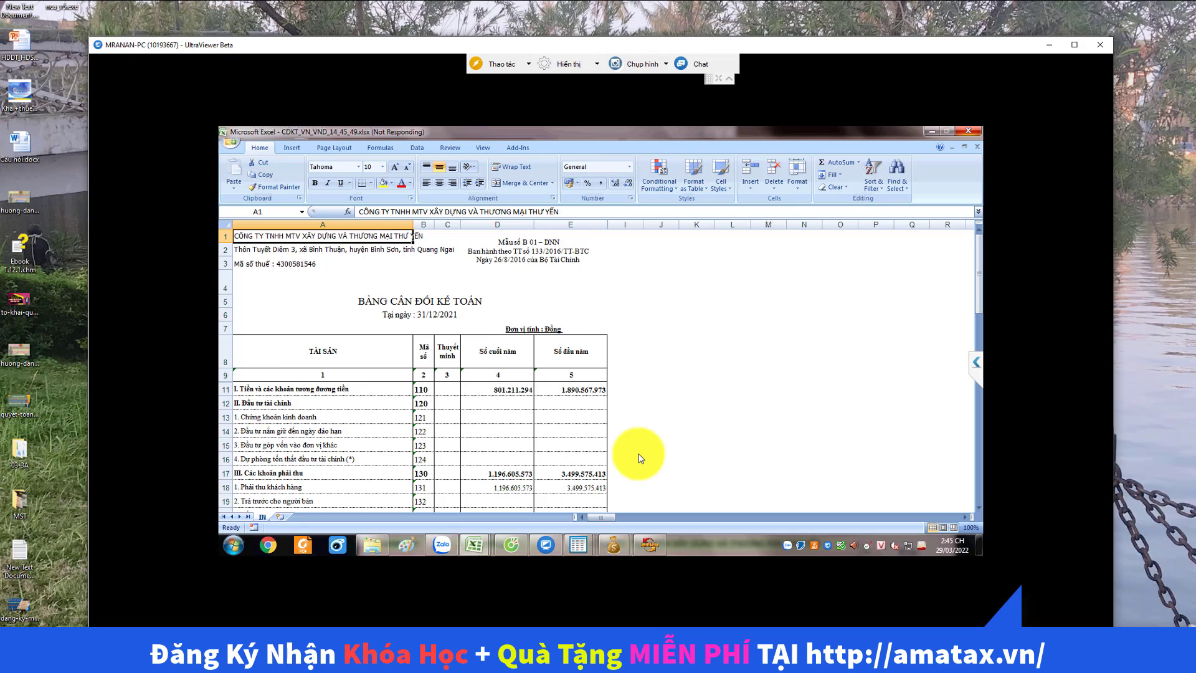
- Look through the balance sheet's fixed assets, loans and owner's equity, and close it along with its print dialog
scroll(640, 458, down, 3)
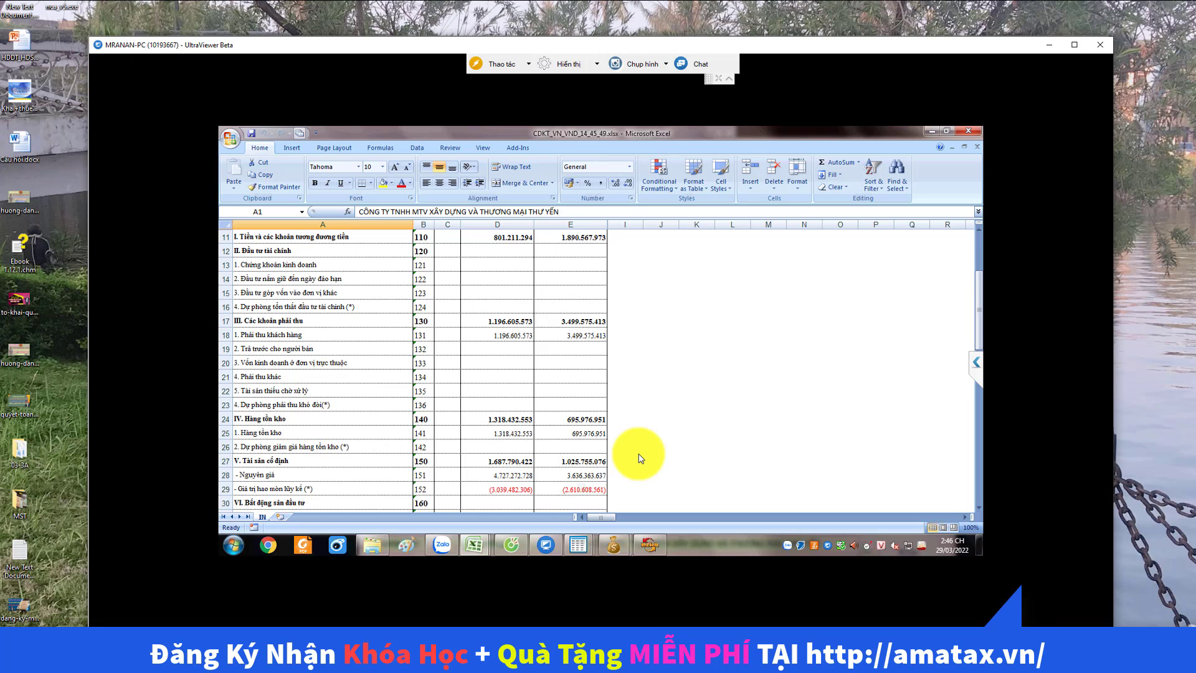
scroll(556, 322, up, 3)
scroll(554, 322, down, 20)
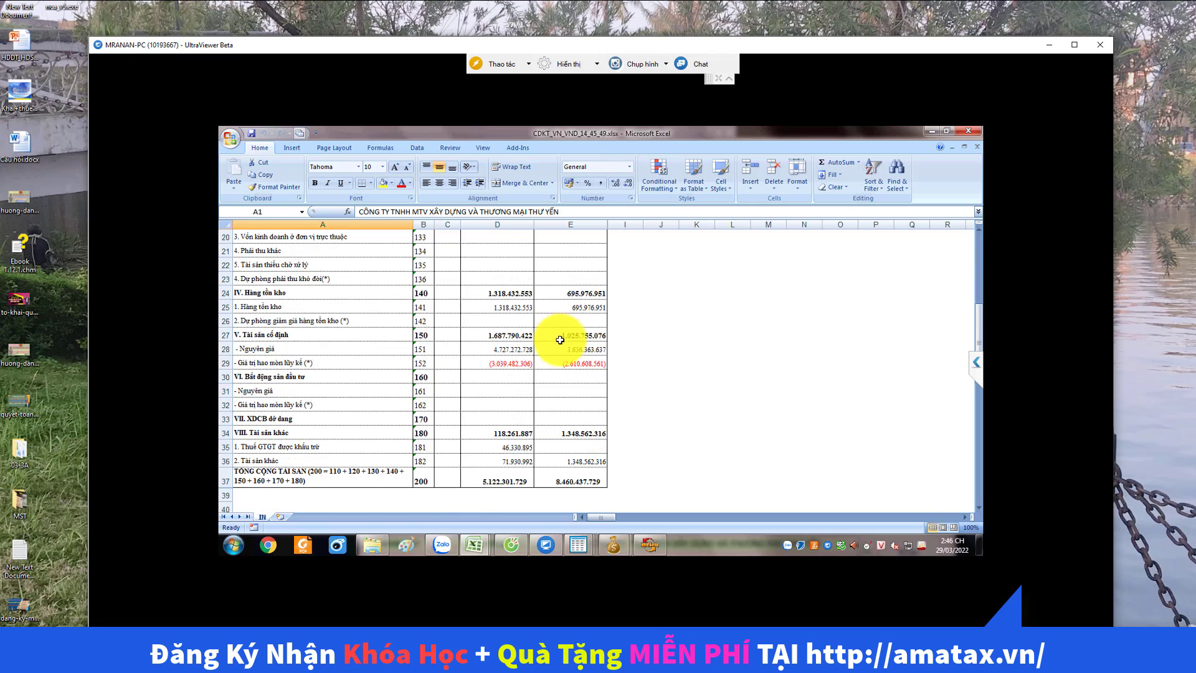
scroll(560, 350, up, 15)
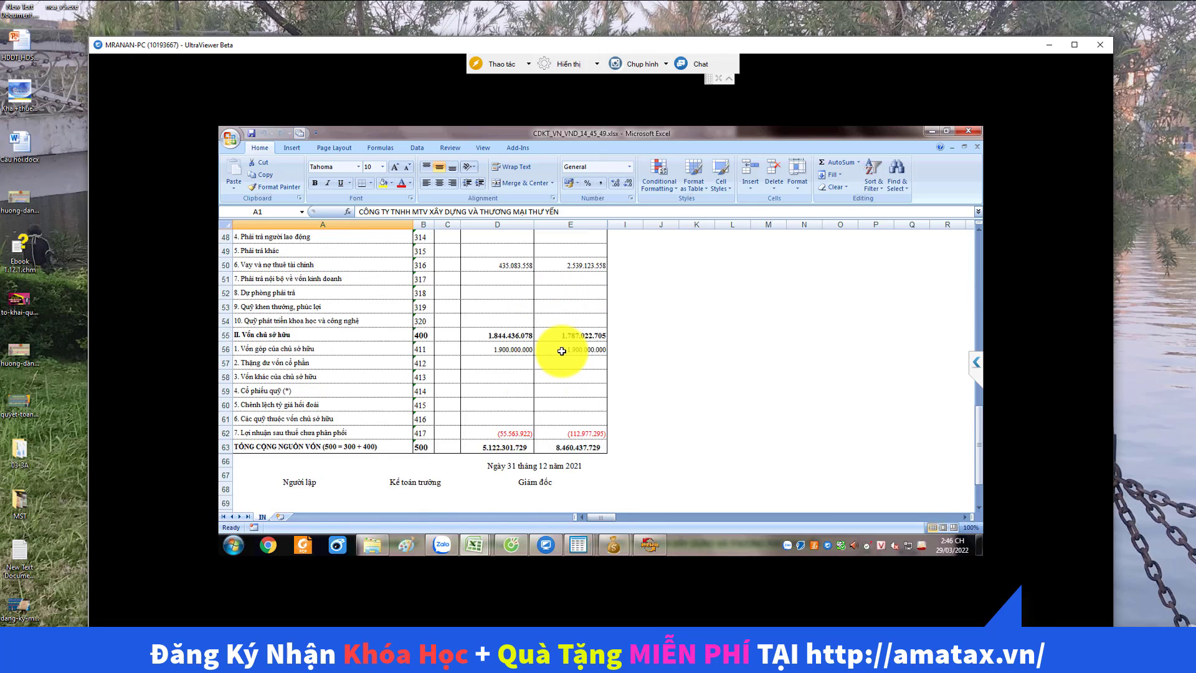
key(alt+F4)
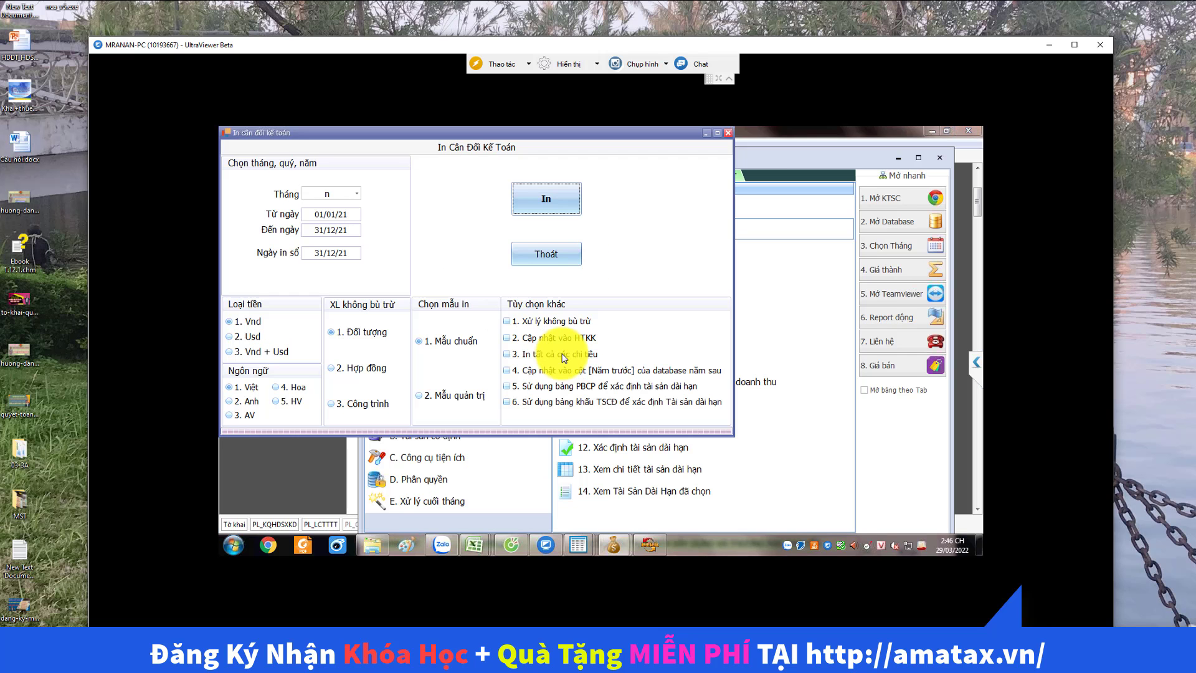
key(alt+F4)
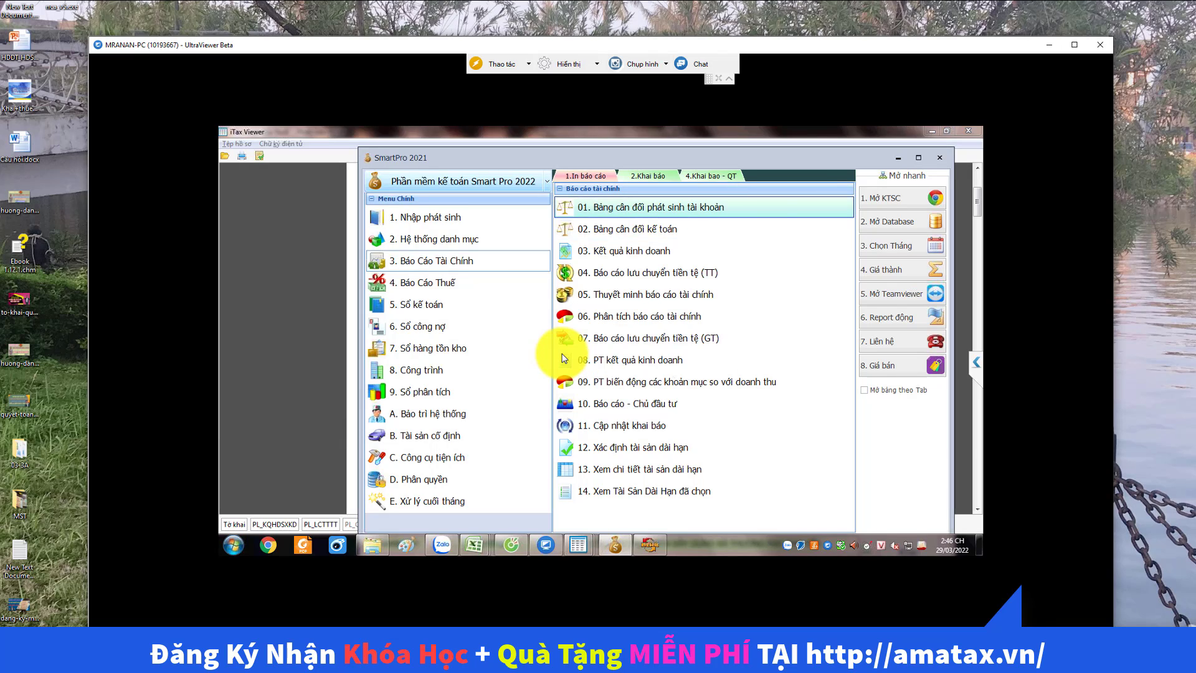
- Generate the full-year 2021 trial balance in the standard Excel layout and examine fixed asset accounts 211 and 21112
key(Return)
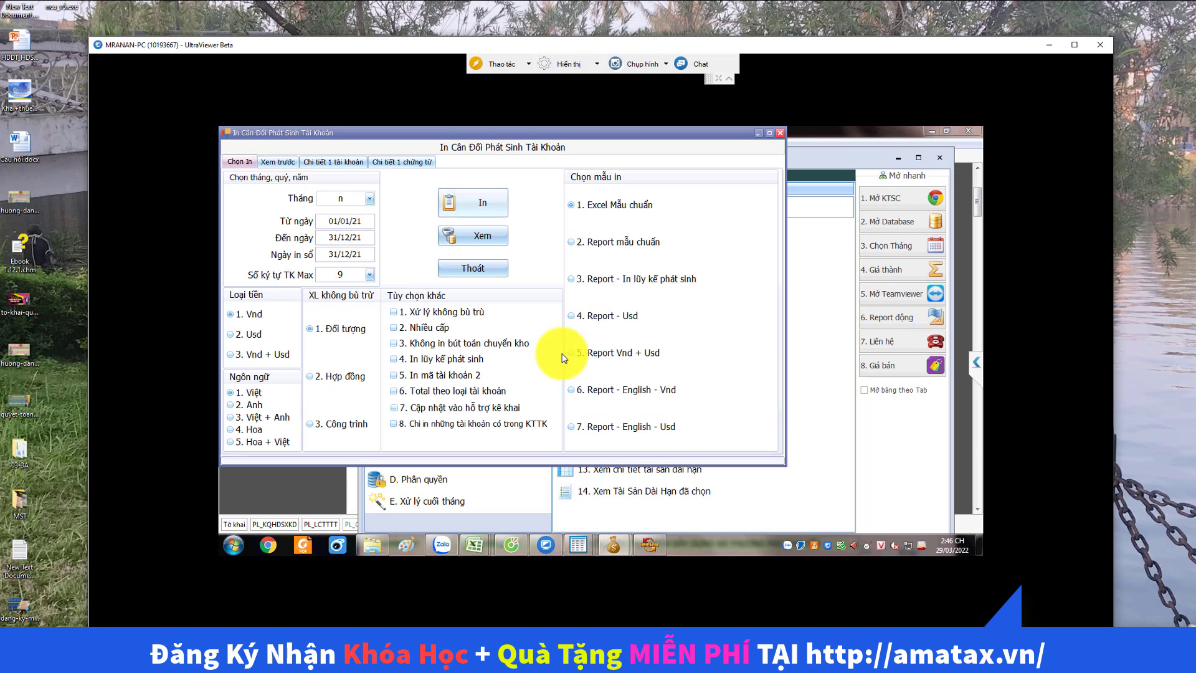
key(Return)
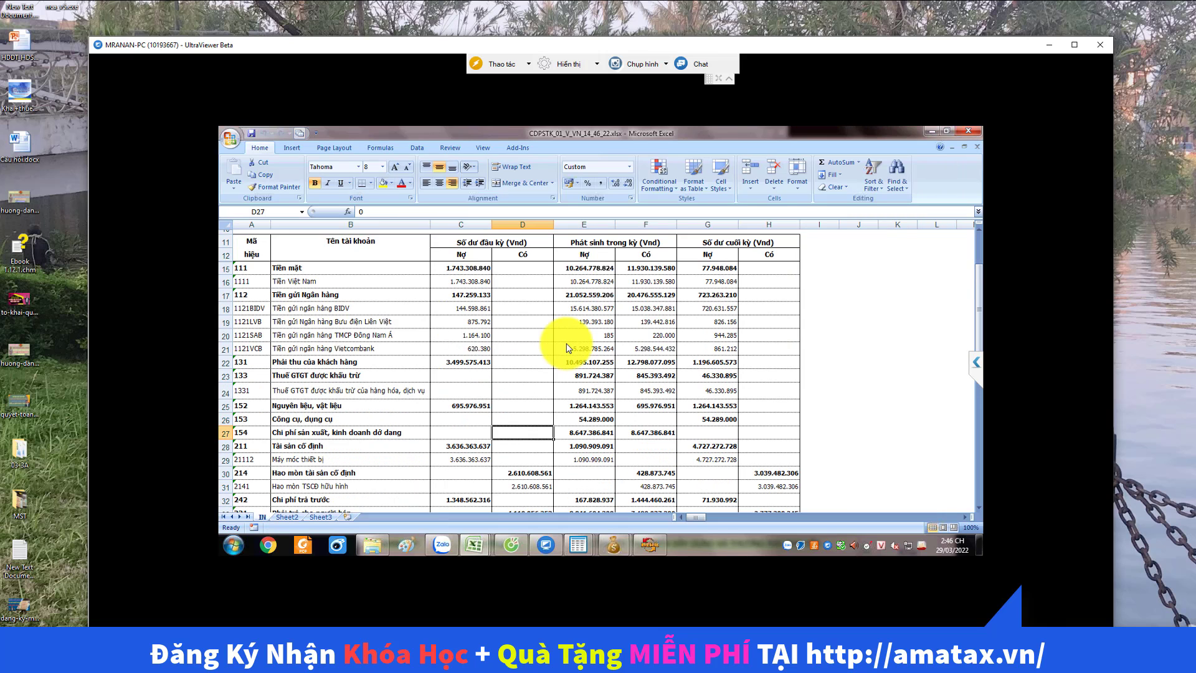
scroll(568, 347, down, 2)
key(Down)
key(Home)
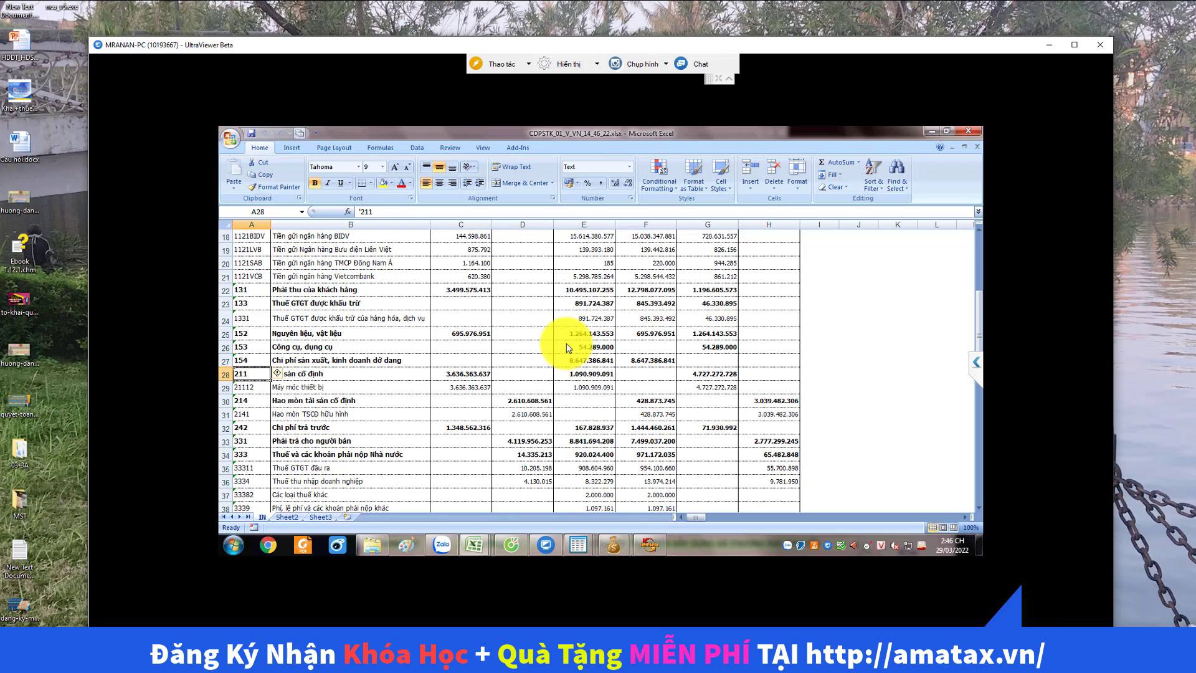
key(Down)
key(Right)
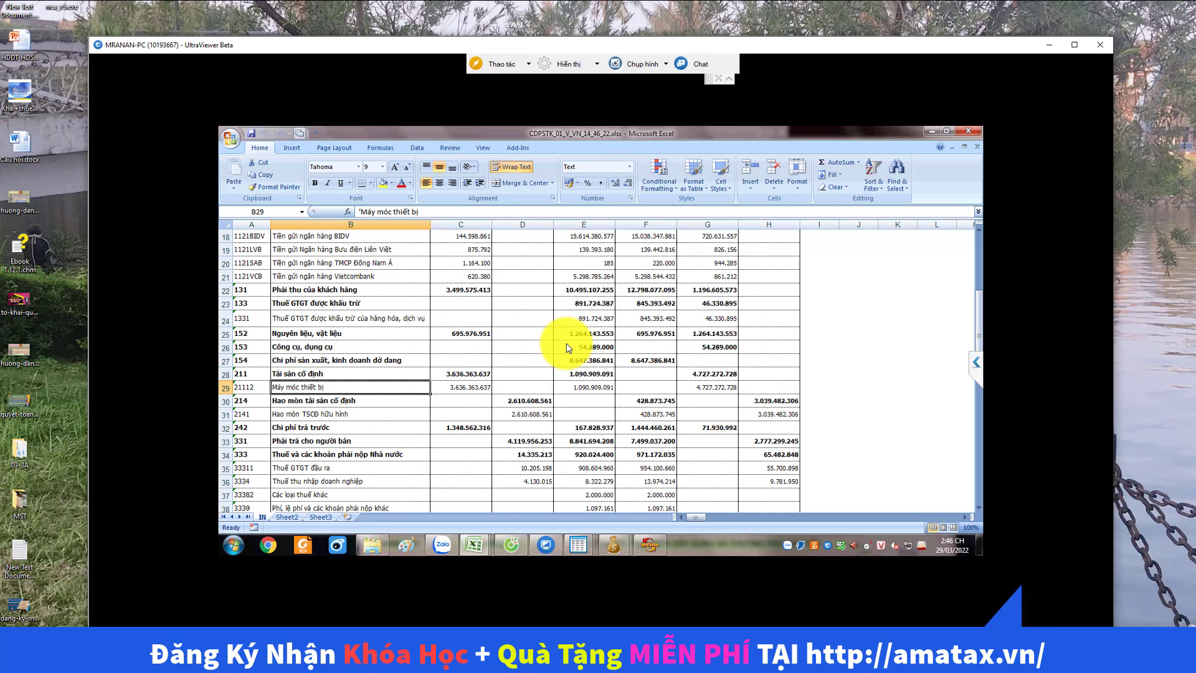
scroll(568, 347, up, 1)
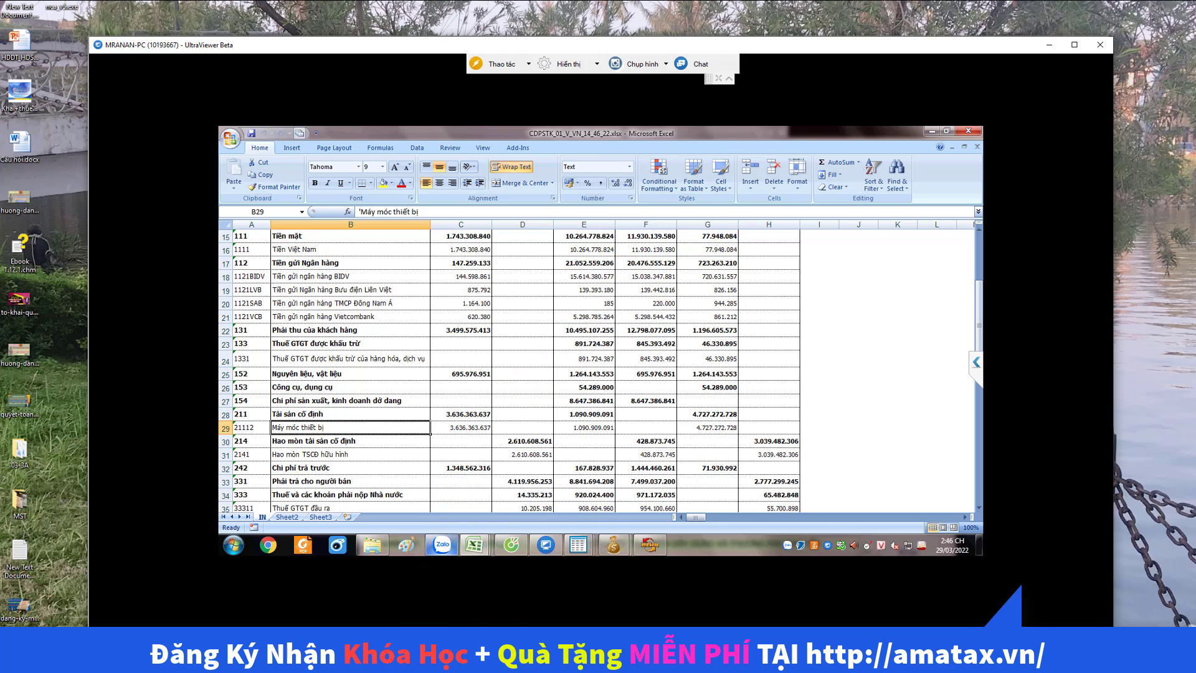
- Bring up the ongoing Zalo call and end it
click(511, 485)
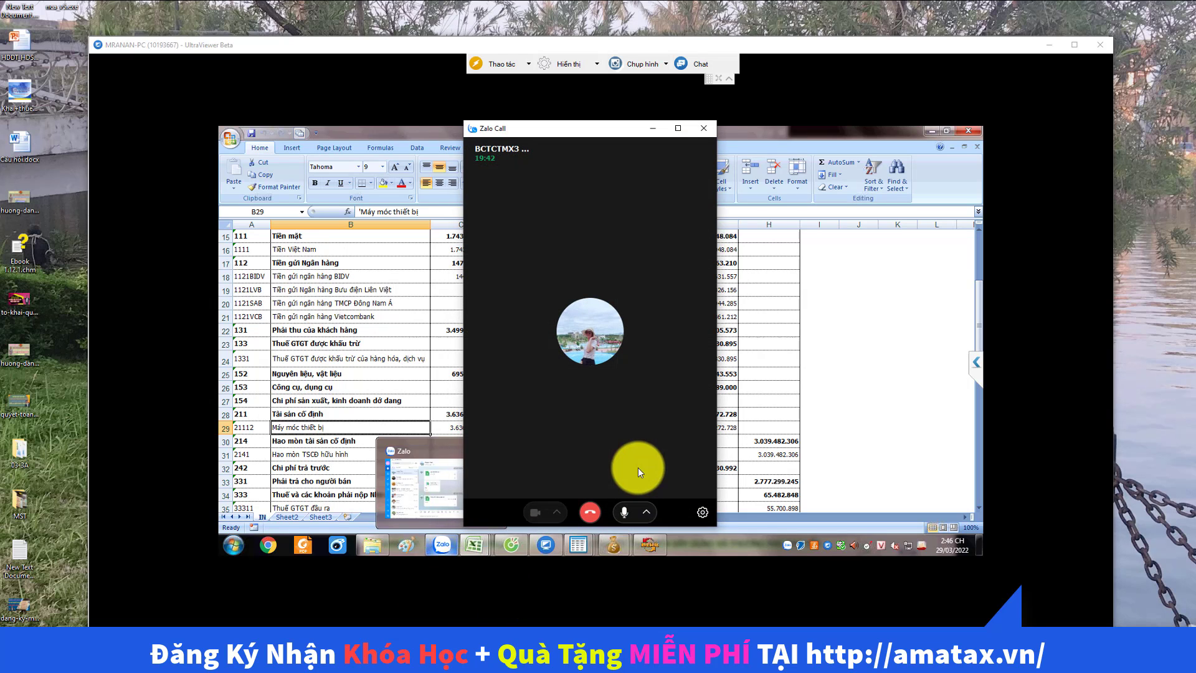
click(591, 512)
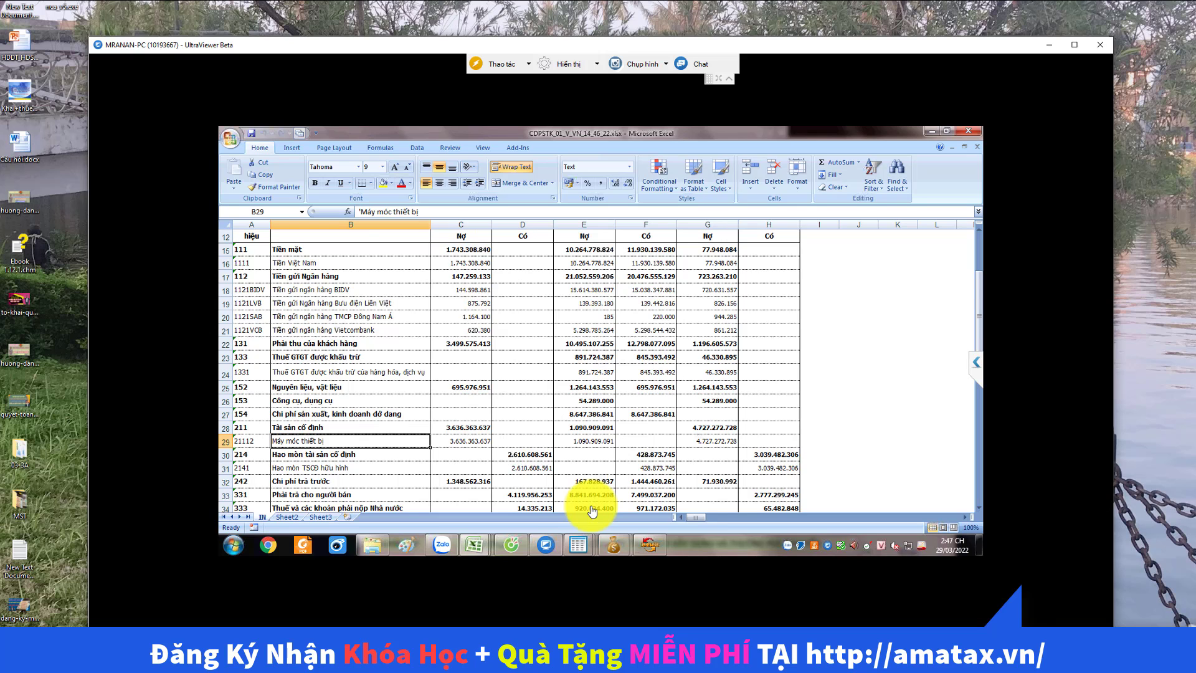
- Look through the rest of the trial balance down to its totals, and switch to the HTKK tax declaration
scroll(591, 510, down, 15)
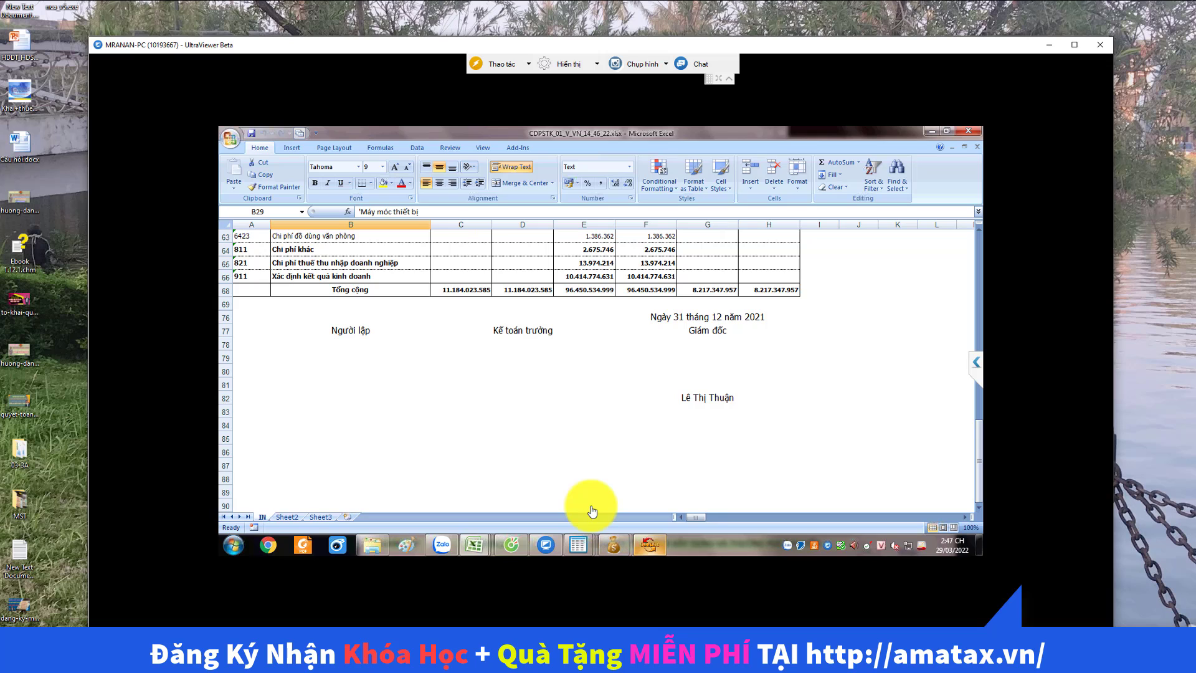
mouse_move(578, 545)
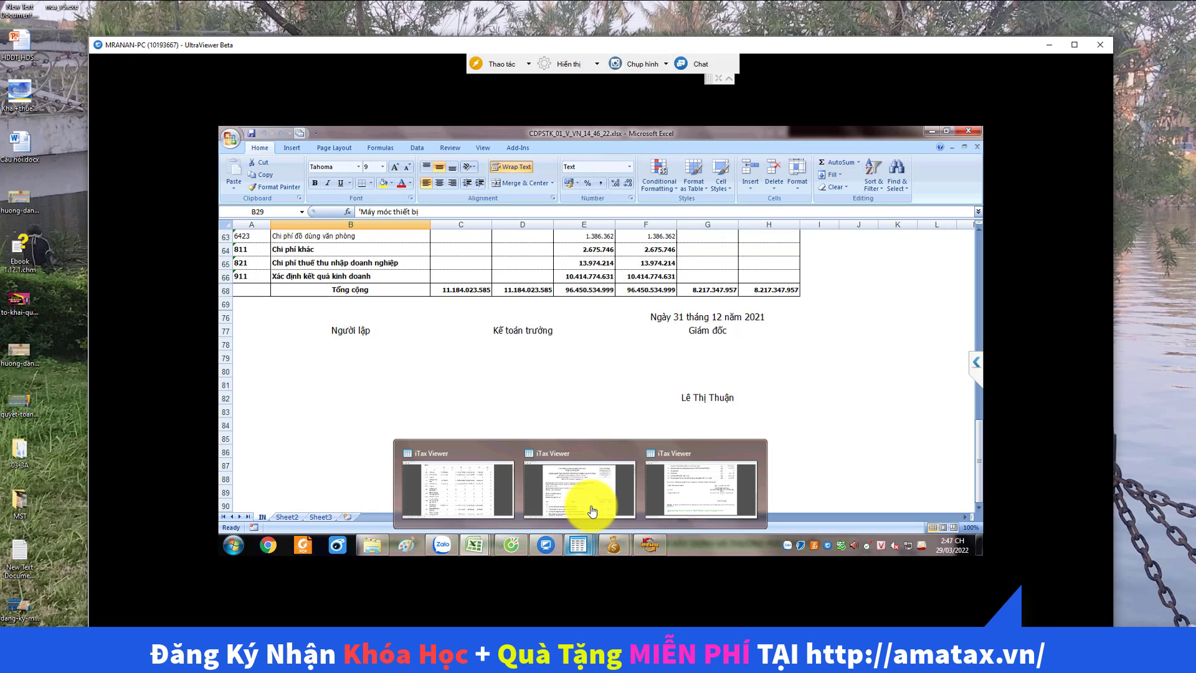
mouse_move(650, 545)
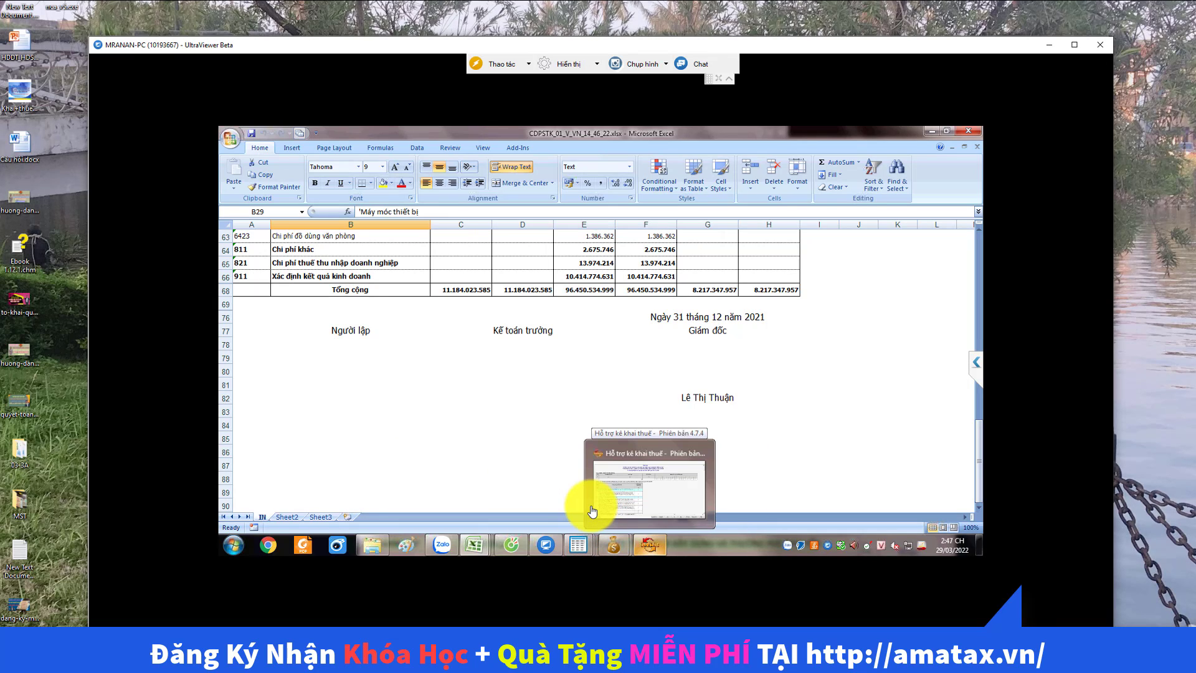
click(592, 511)
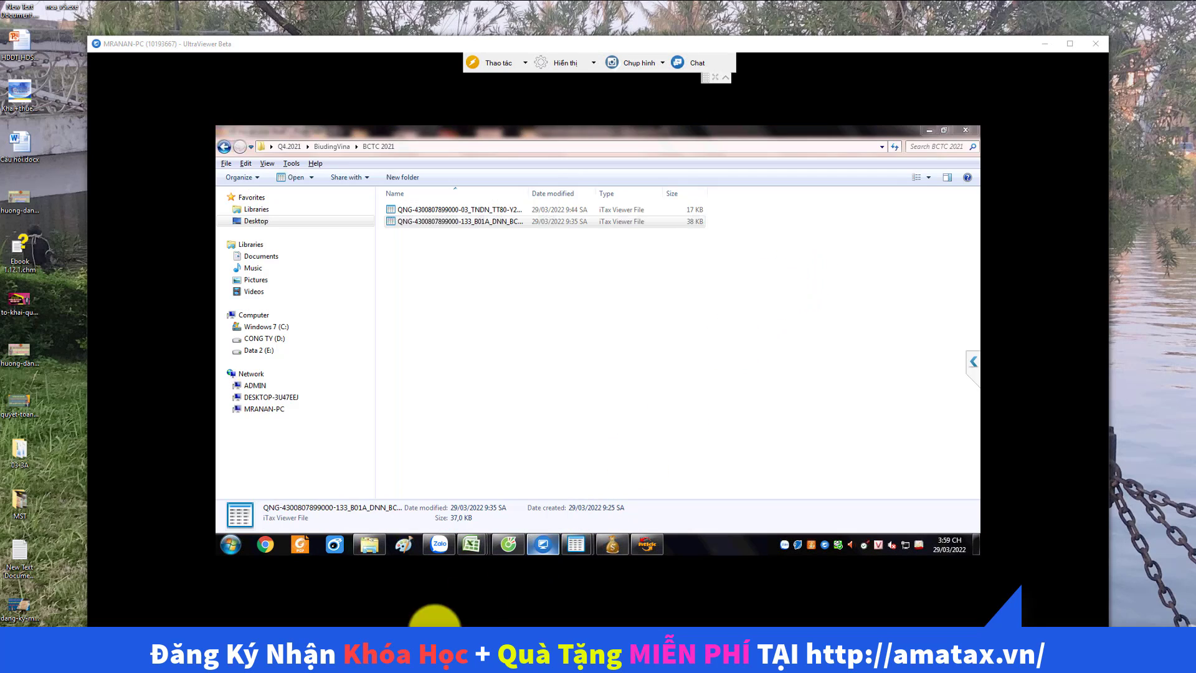
- Start a Zalo voice call with the contact in the open chat, and minimize the chat and call windows
click(440, 543)
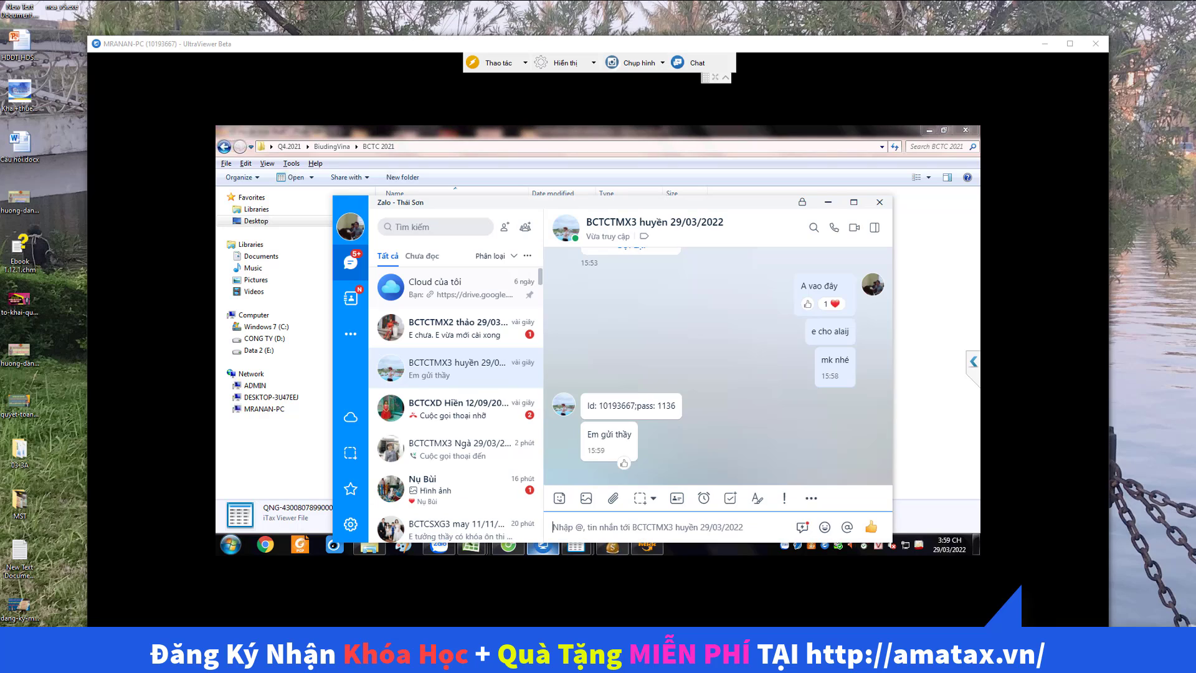
click(834, 227)
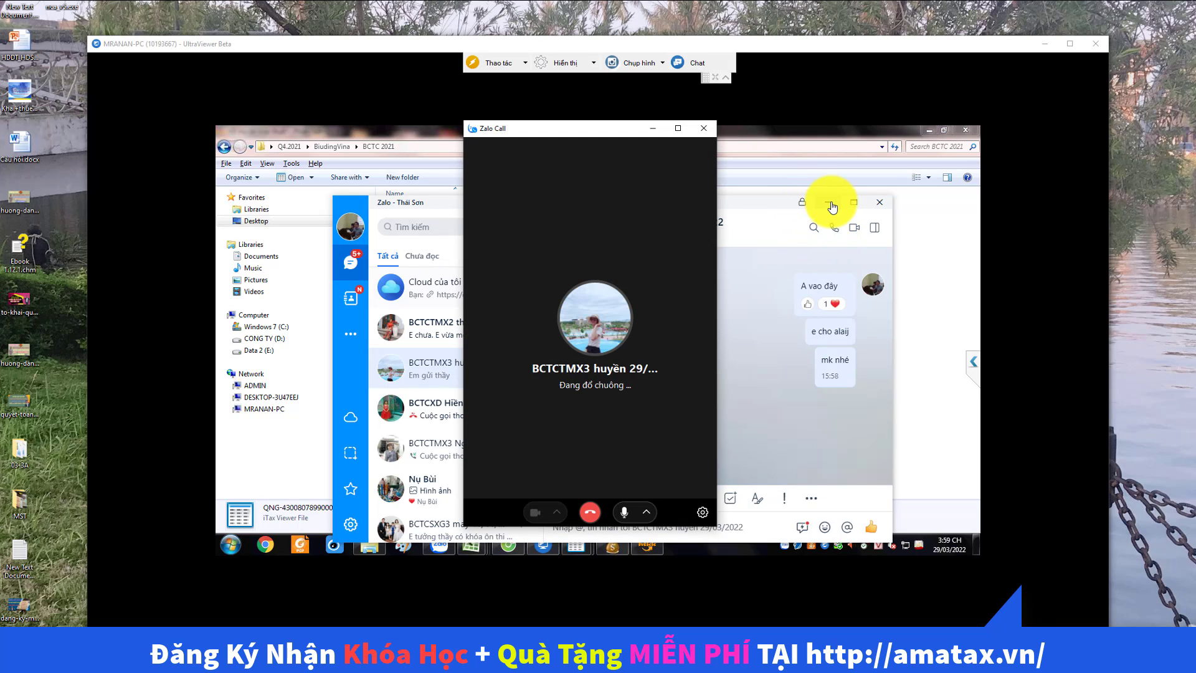
click(829, 201)
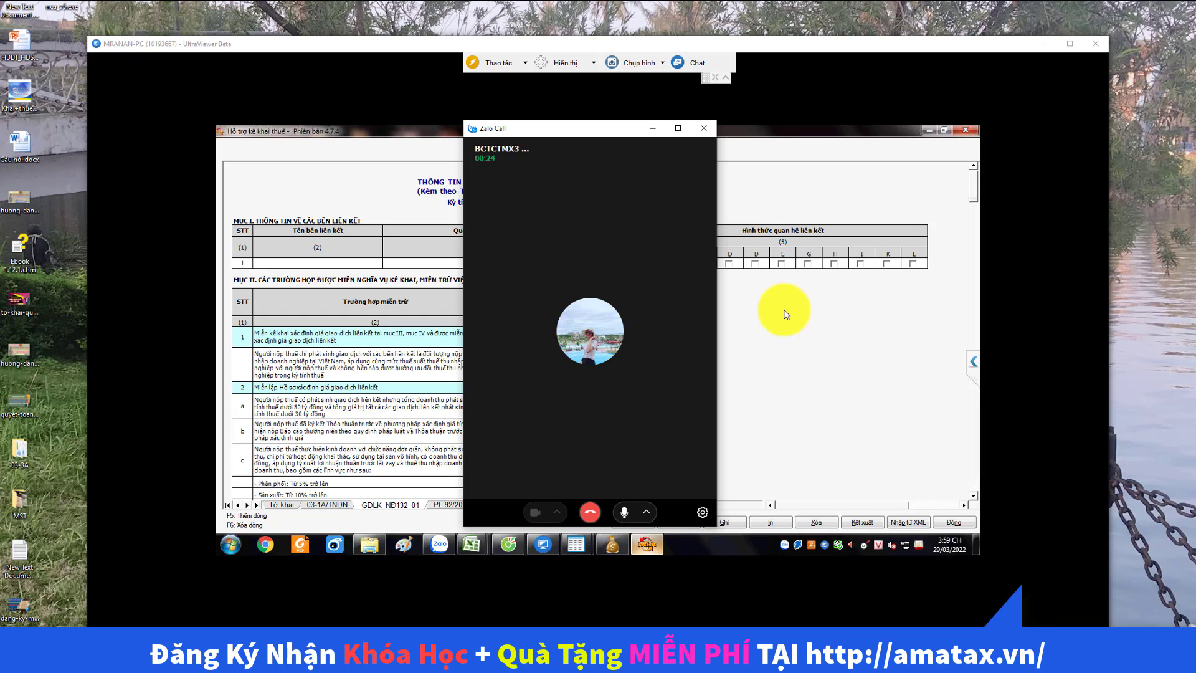
click(652, 128)
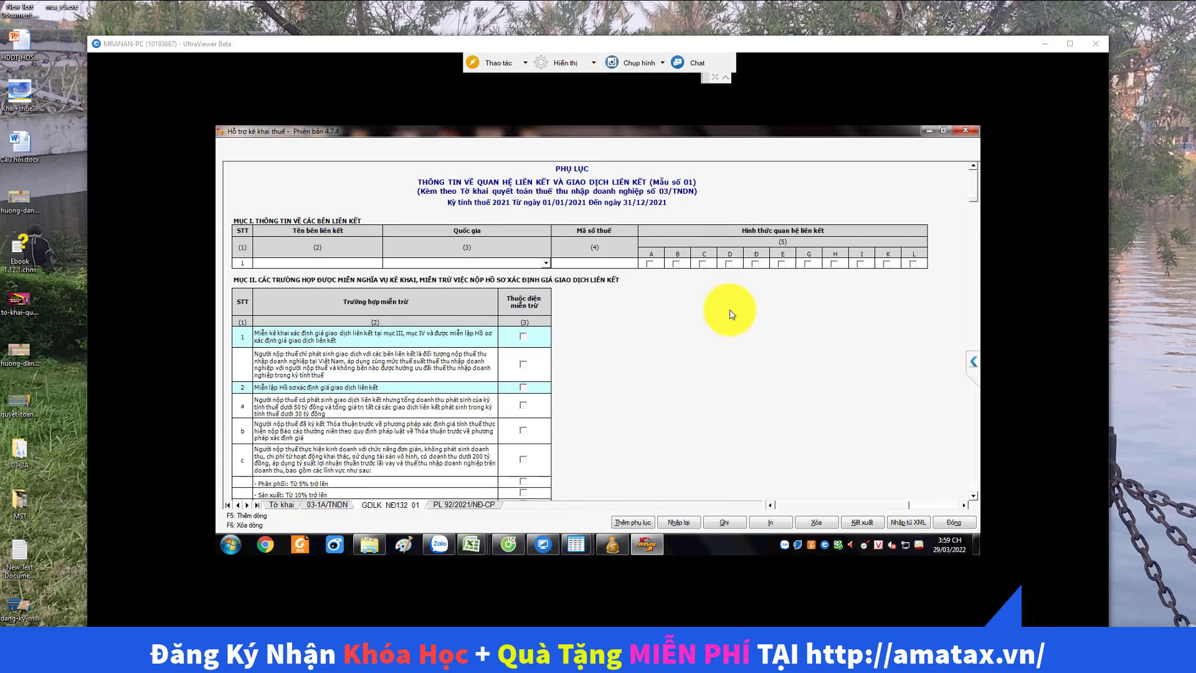
- Examine sections I and II of the related-party appendix, covering the related parties and the declaration exemption cases
scroll(732, 315, down, 2)
scroll(732, 315, up, 2)
scroll(710, 305, up, 2)
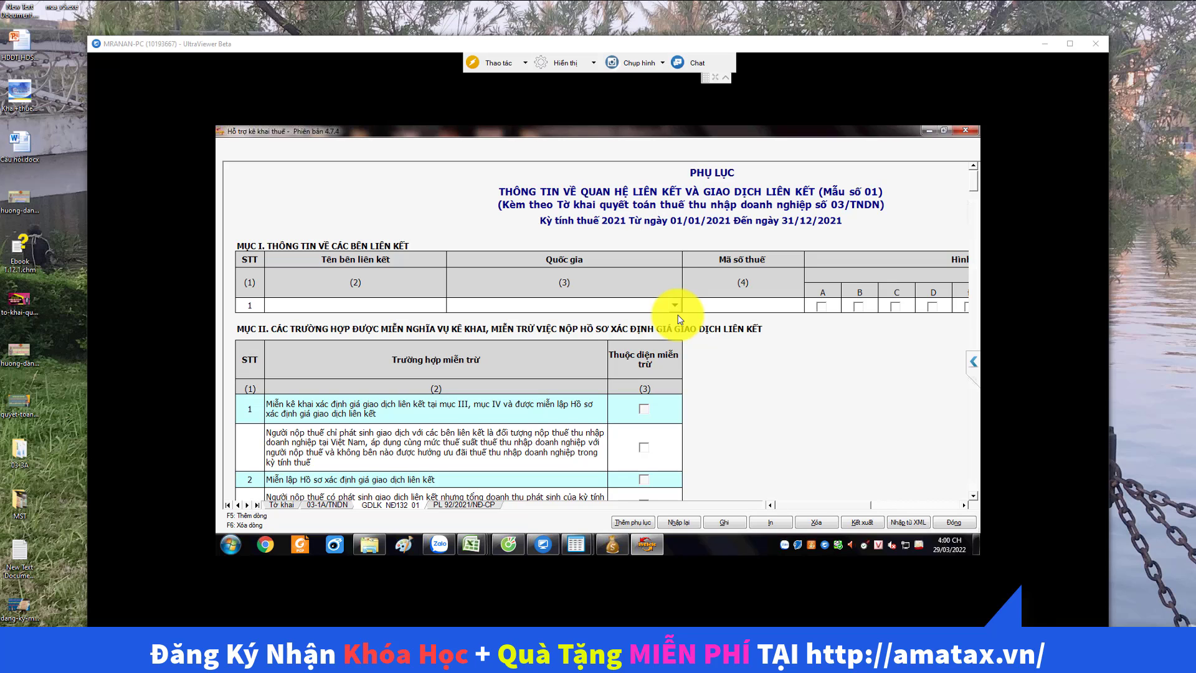
scroll(679, 319, down, 2)
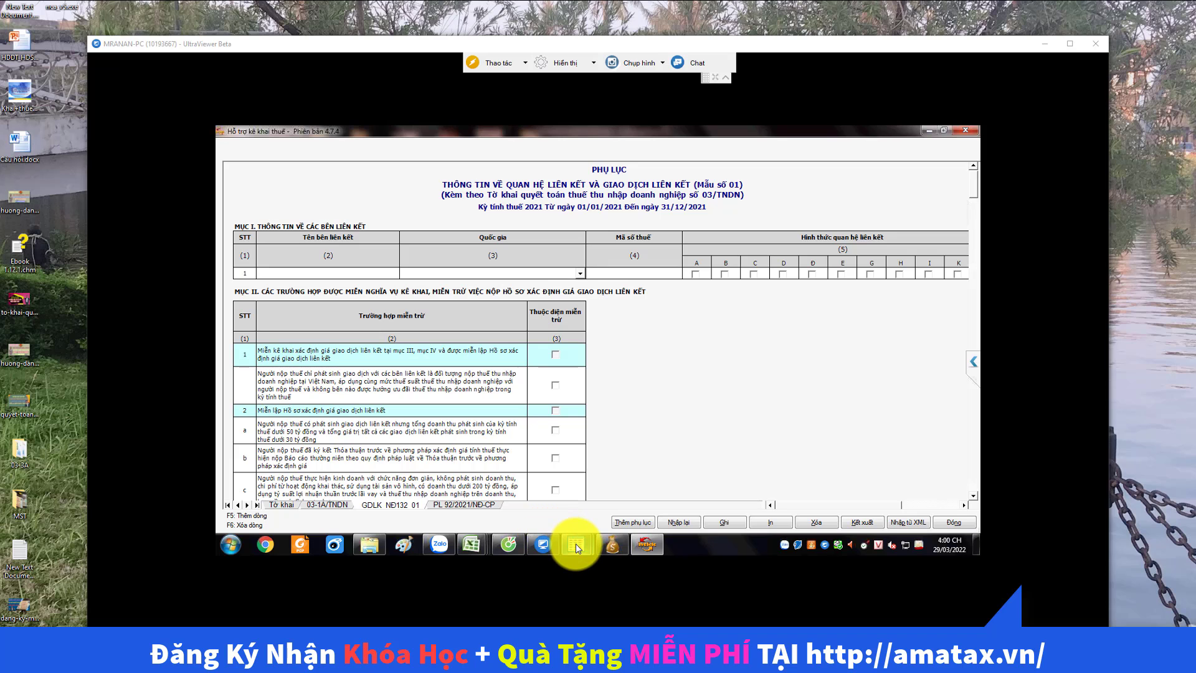
- Switch to the account balance appendix in iTax Viewer and look through the expense and revenue accounts back to loans account 341
mouse_move(576, 543)
mouse_move(630, 502)
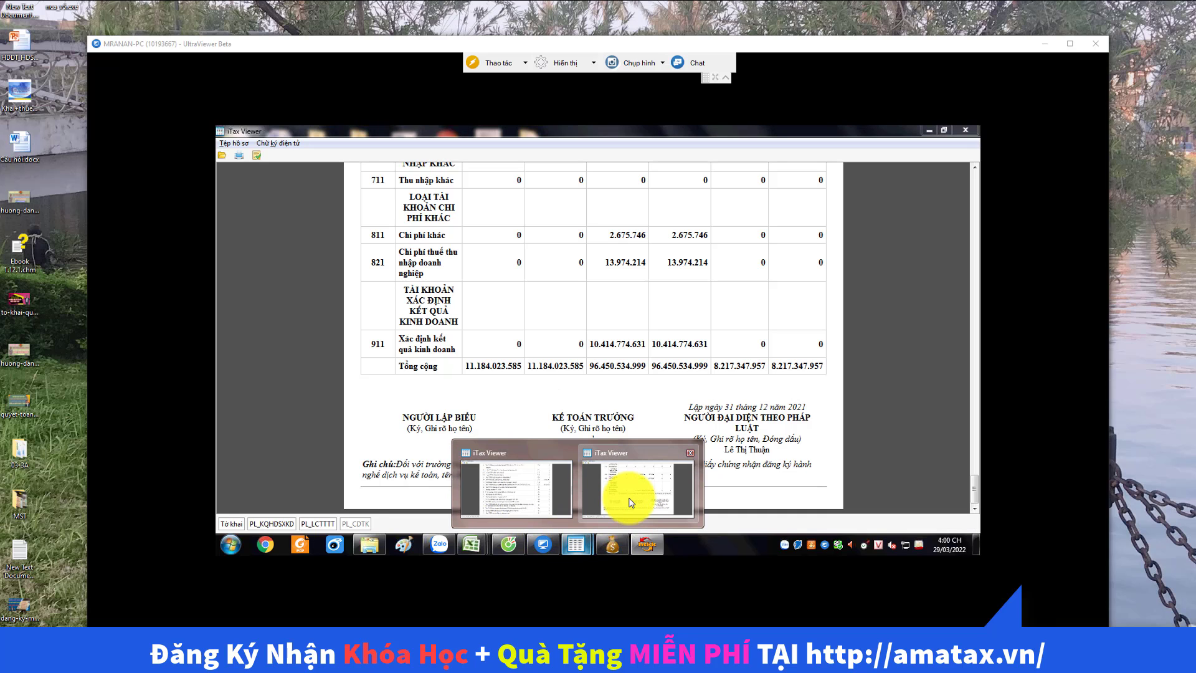
click(630, 502)
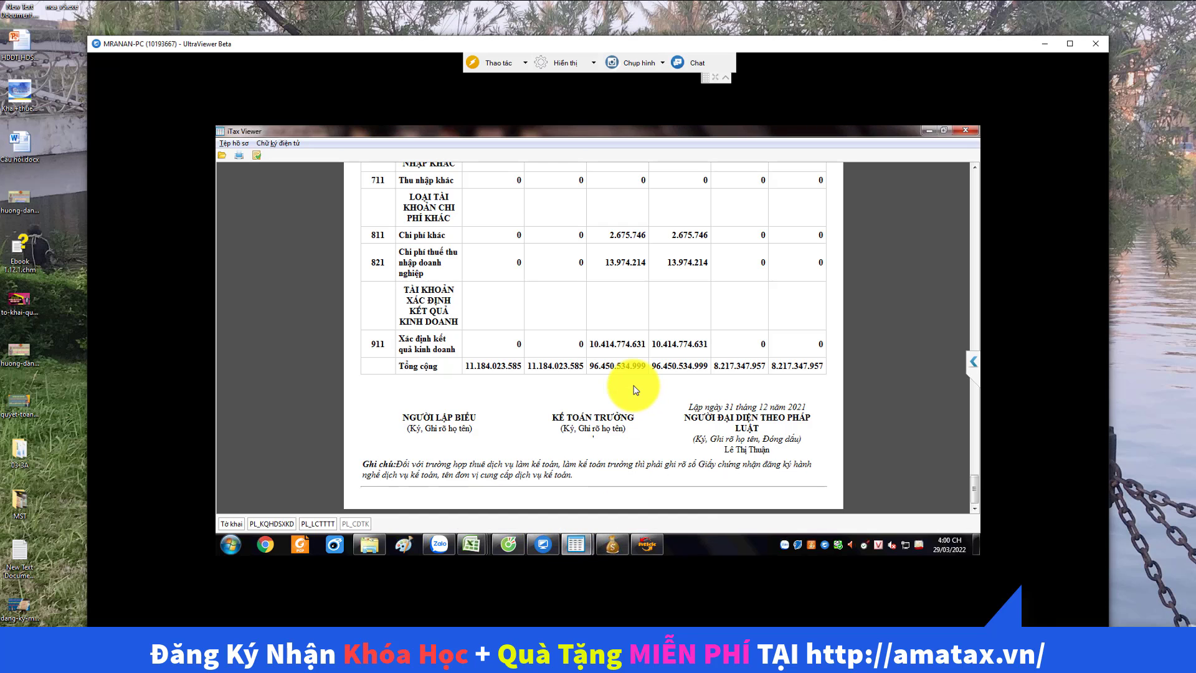
scroll(629, 389, up, 4)
scroll(635, 390, up, 5)
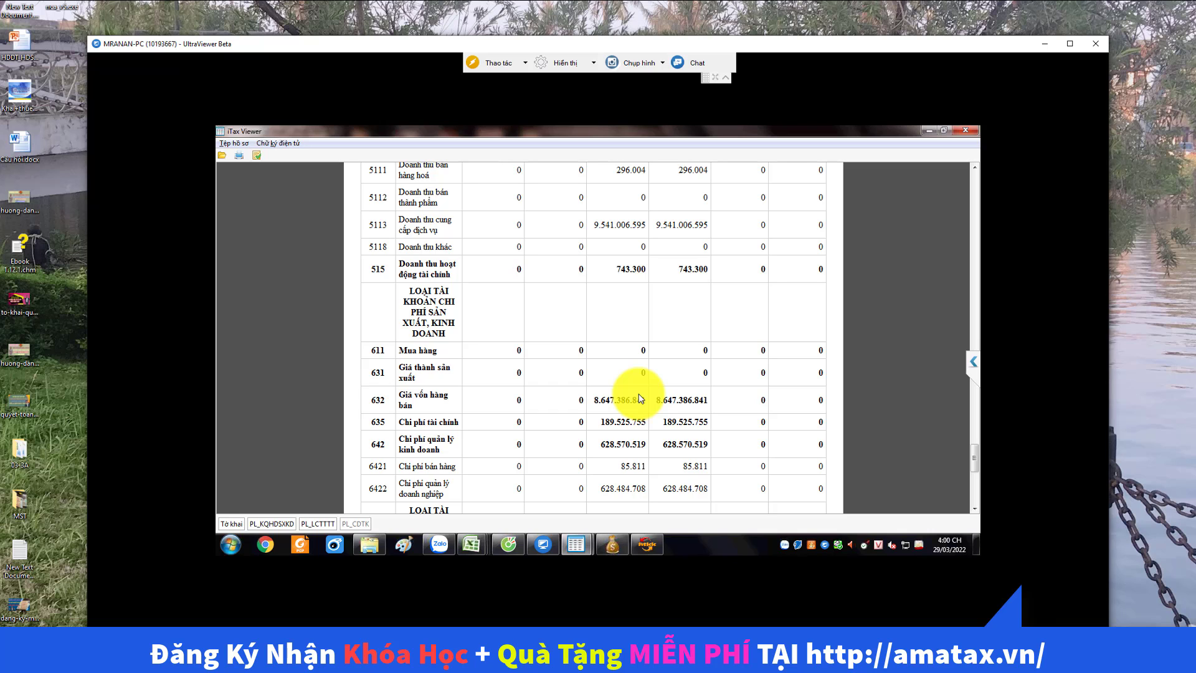
scroll(640, 398, up, 10)
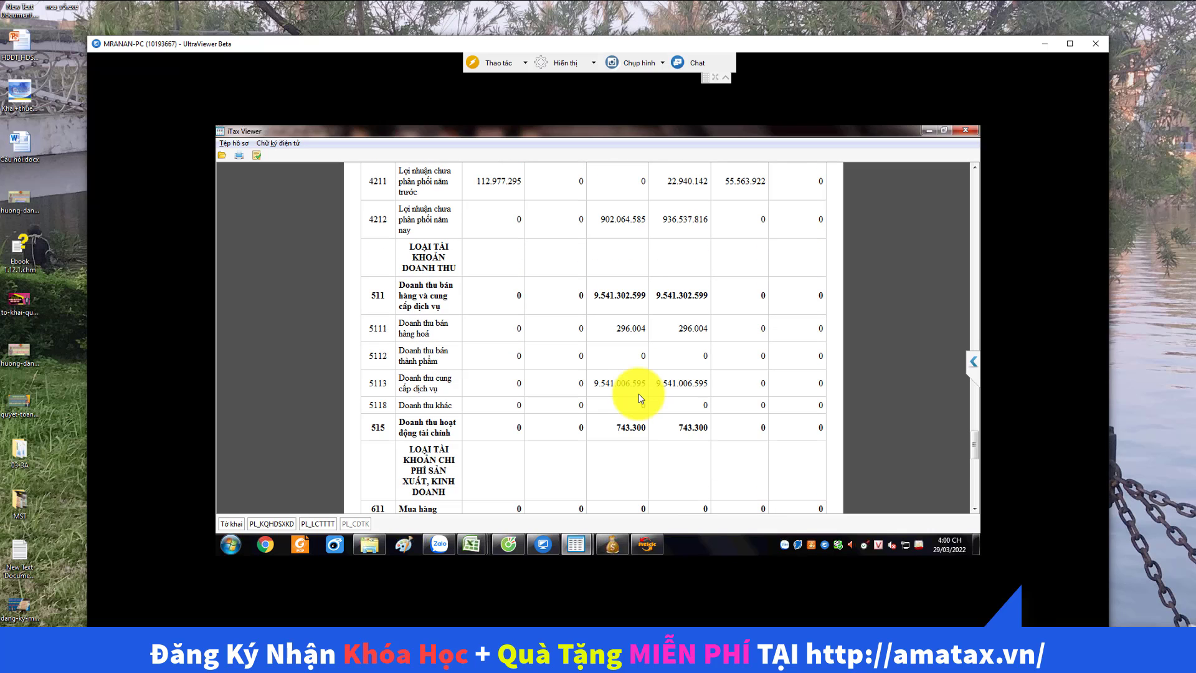
scroll(641, 399, up, 10)
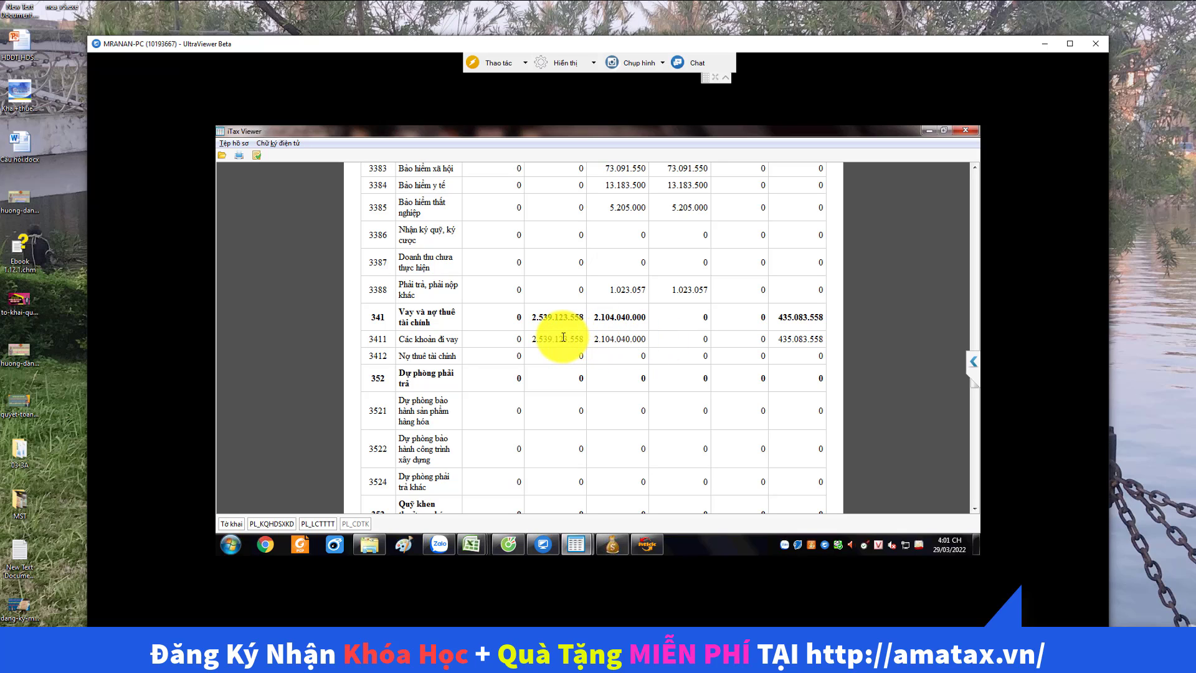
- Check the opening balance, amount repaid during the year and closing balance of loans account 3411
drag(531, 339, 582, 338)
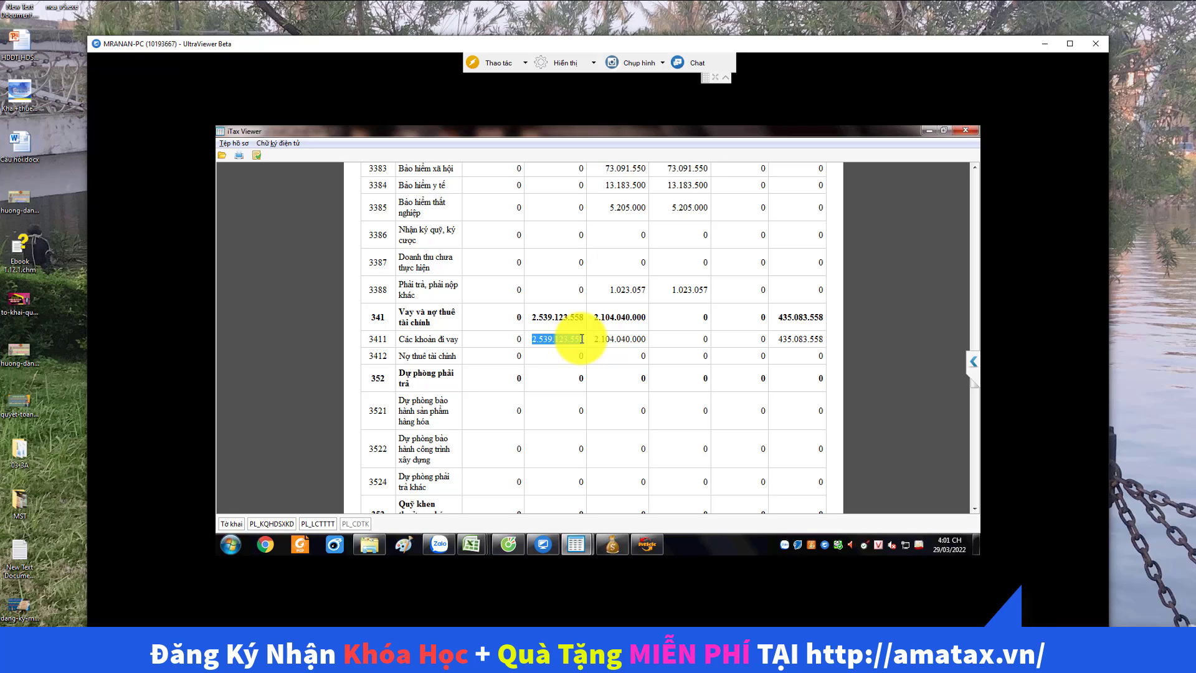
drag(582, 339, 611, 339)
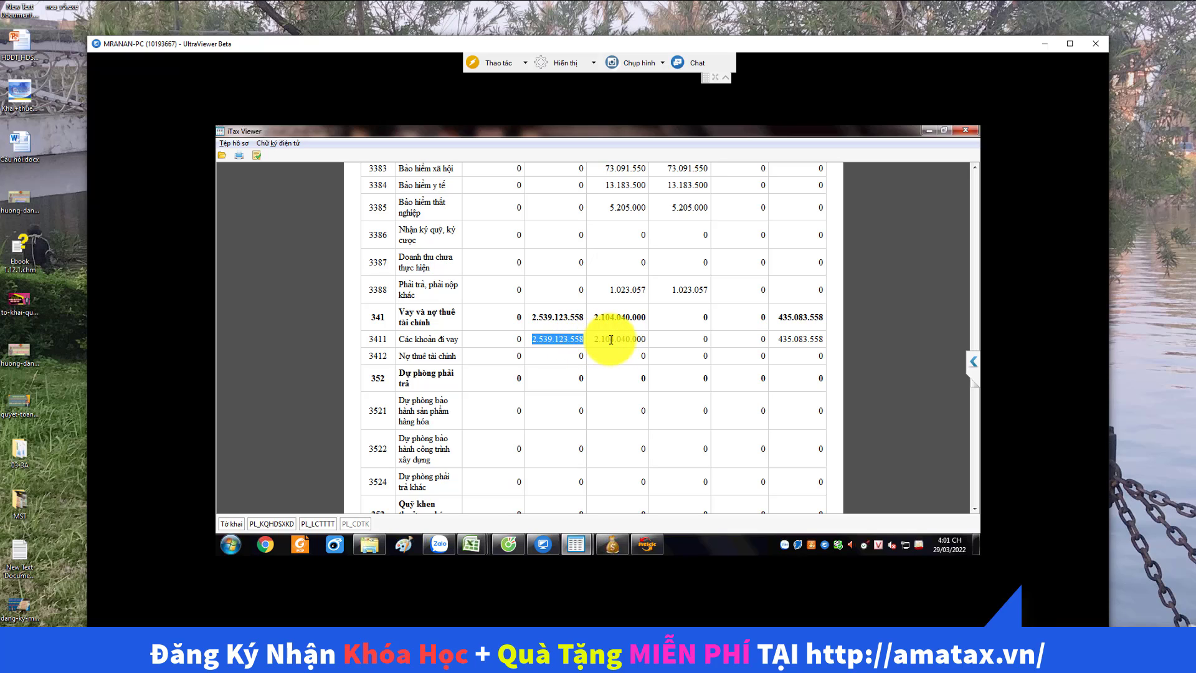
double_click(621, 339)
drag(779, 339, 827, 339)
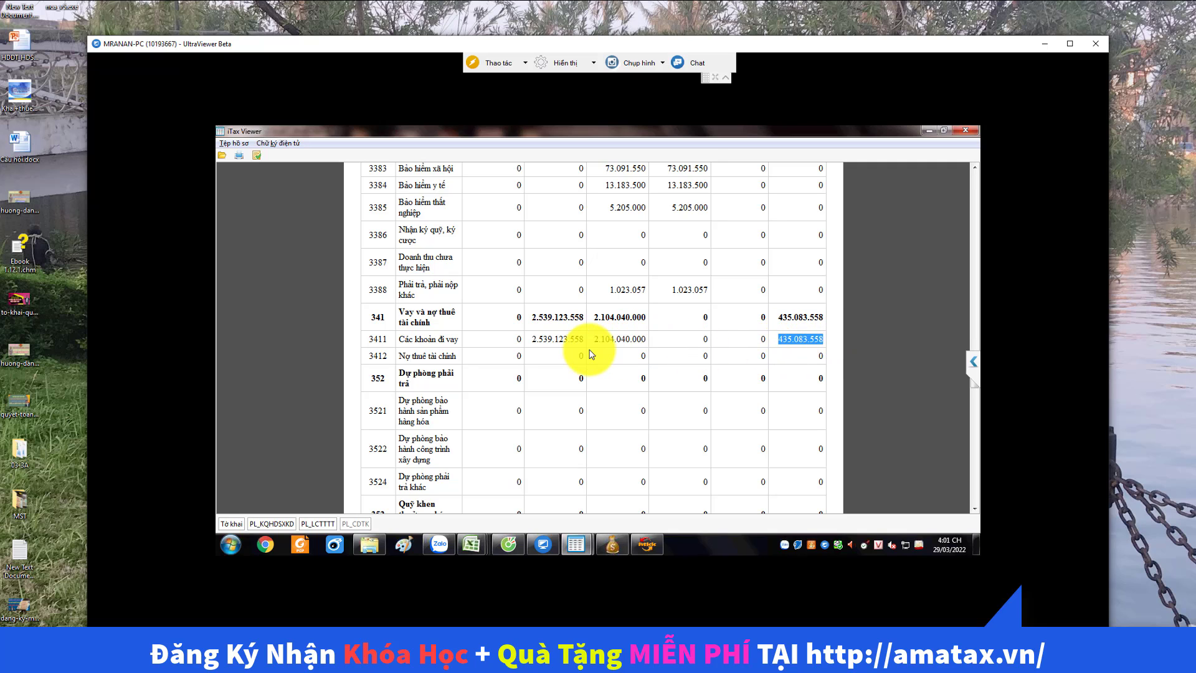
scroll(591, 354, down, 5)
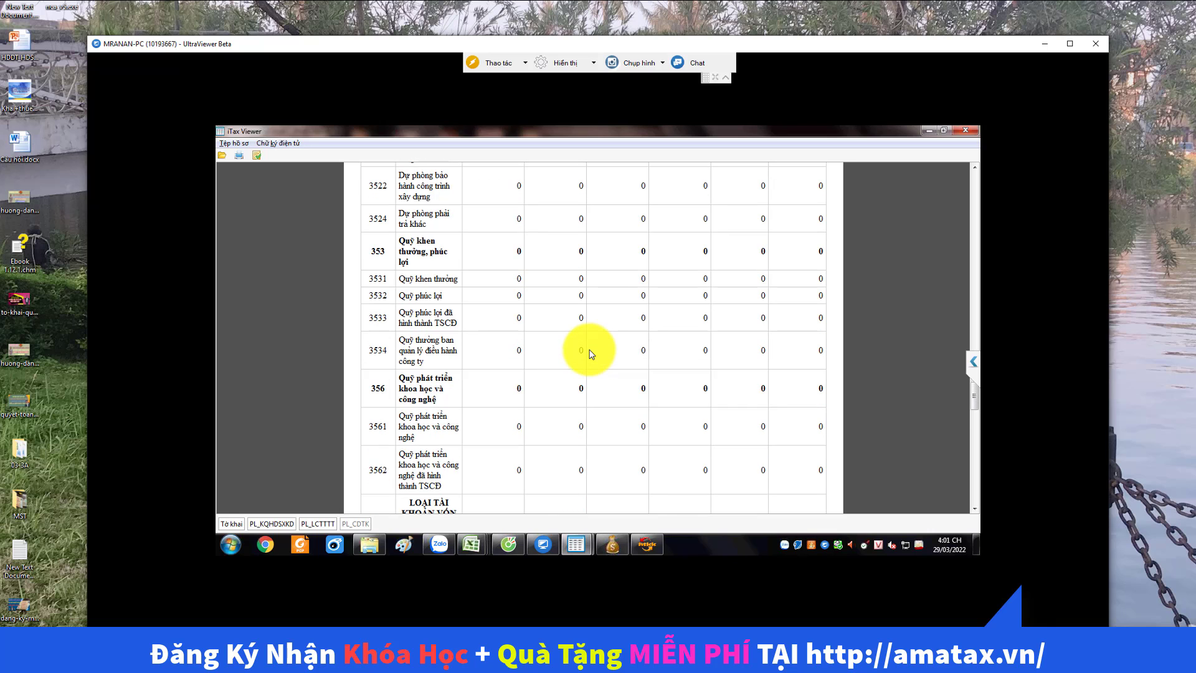
scroll(591, 354, up, 9)
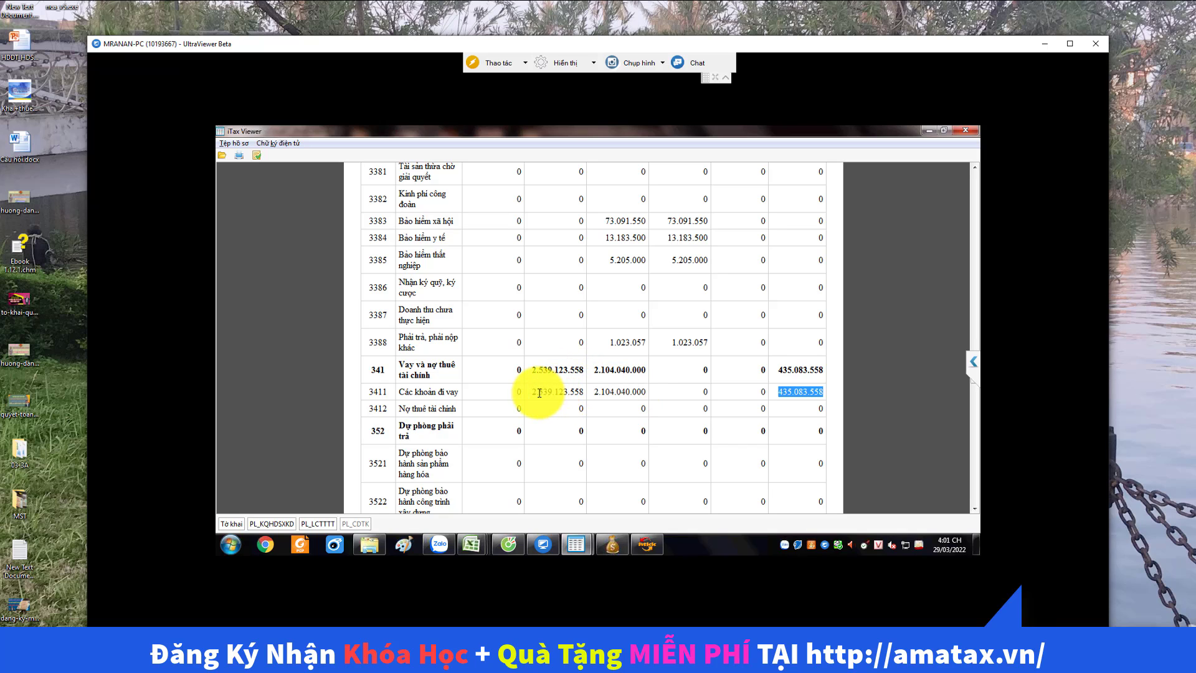
click(783, 392)
double_click(782, 392)
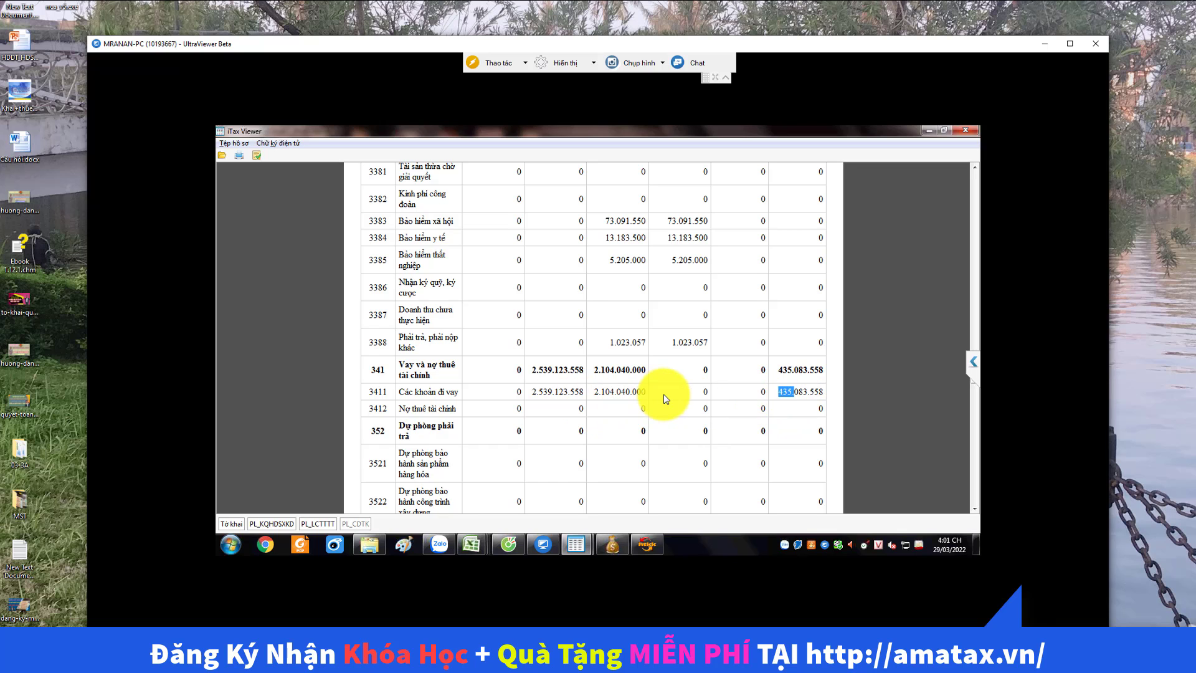
- Compare the owner's invested capital in account 411 with the loans in account 341
scroll(664, 394, down, 4)
scroll(682, 389, down, 4)
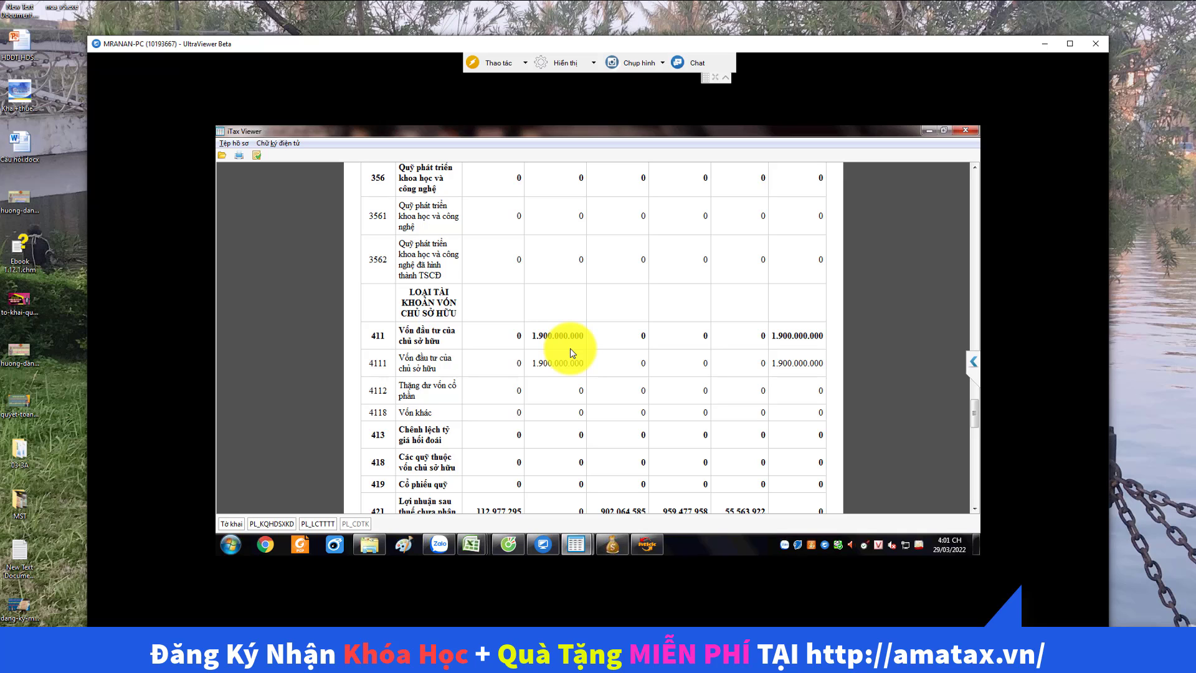
scroll(573, 374, up, 2)
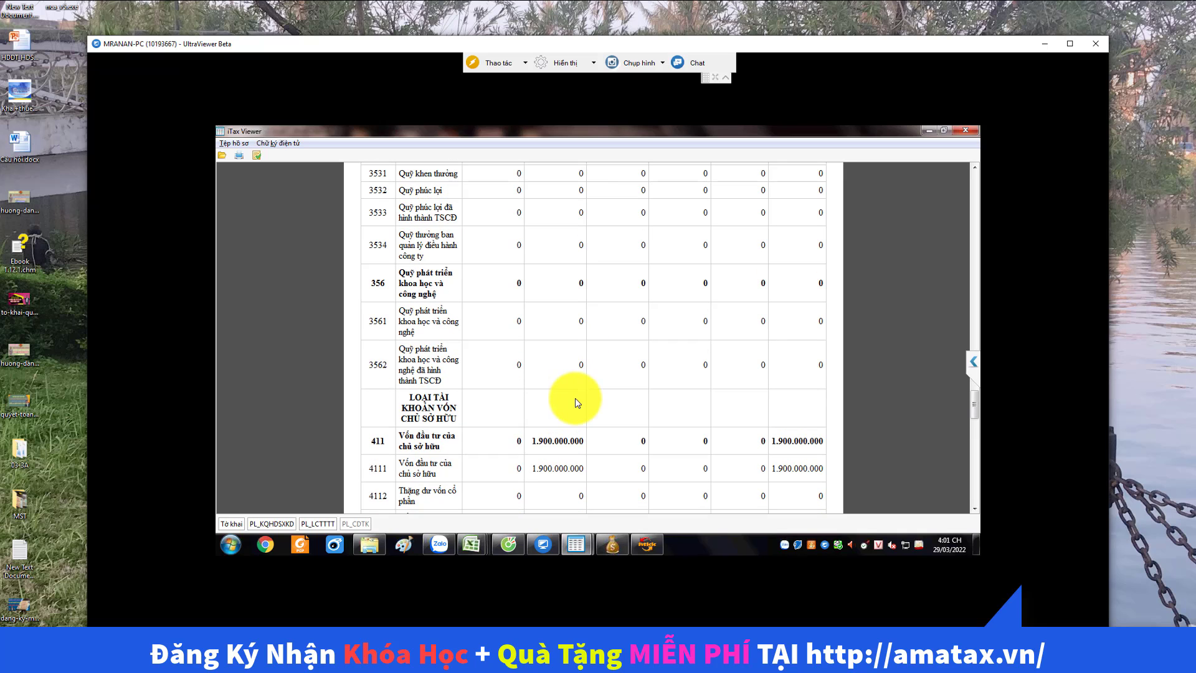
click(232, 545)
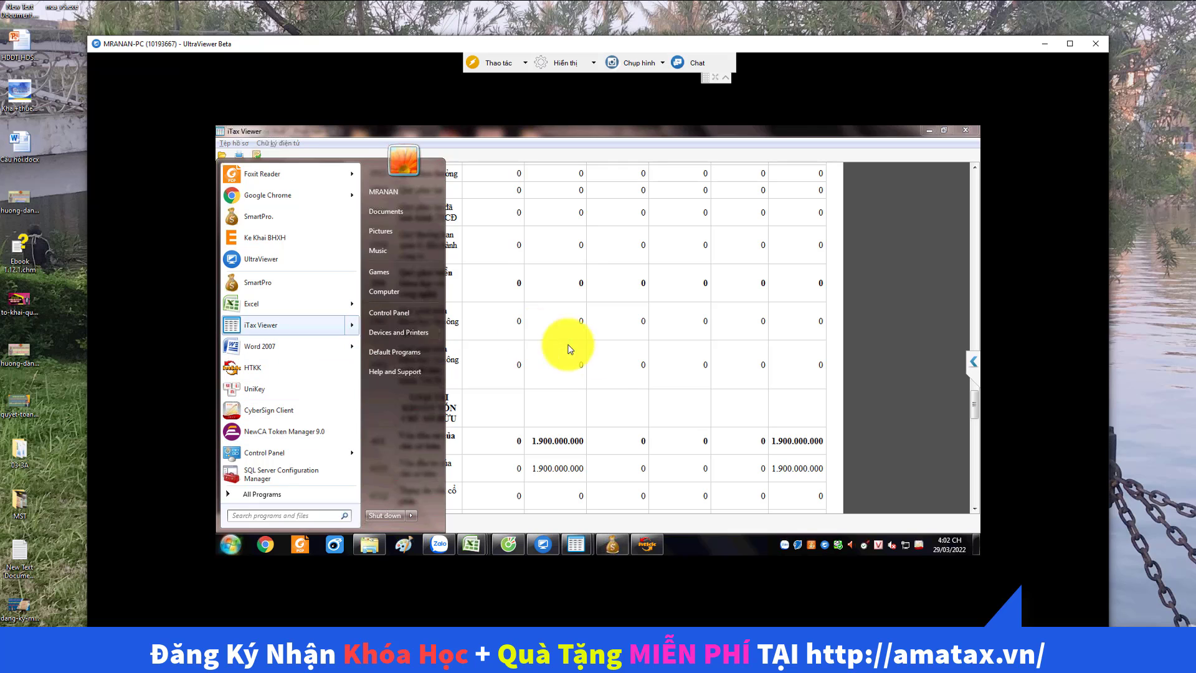
click(620, 359)
scroll(732, 358, up, 10)
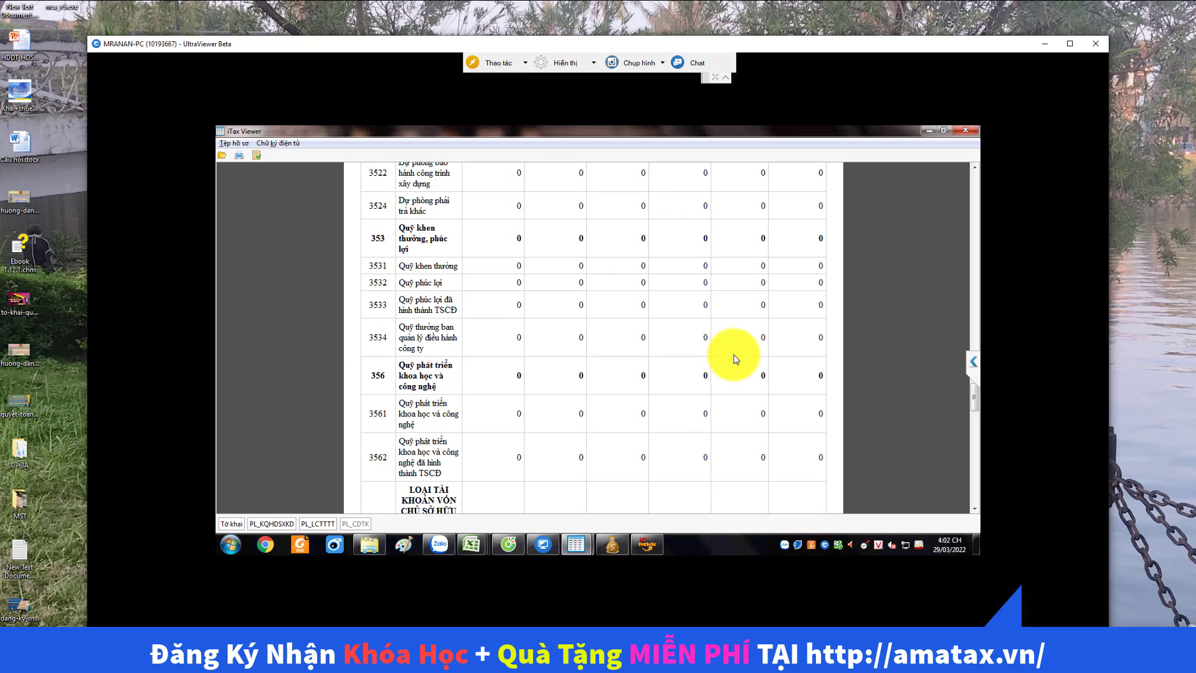
scroll(736, 359, up, 1)
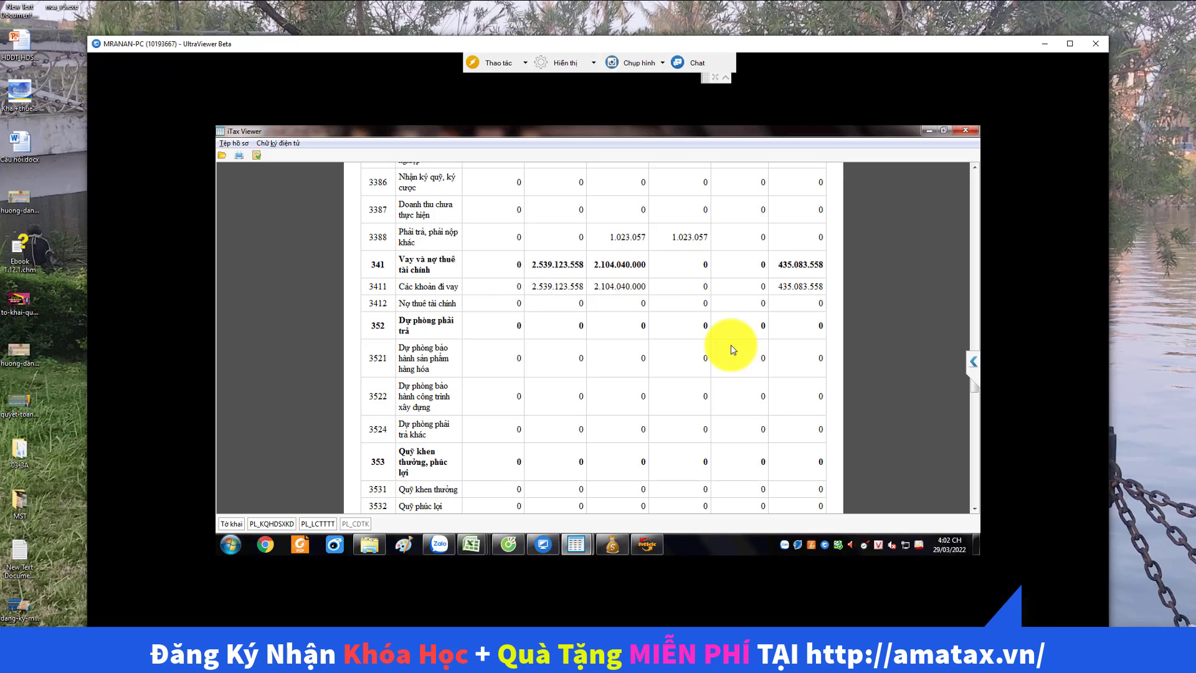
scroll(731, 345, down, 2)
scroll(730, 345, up, 4)
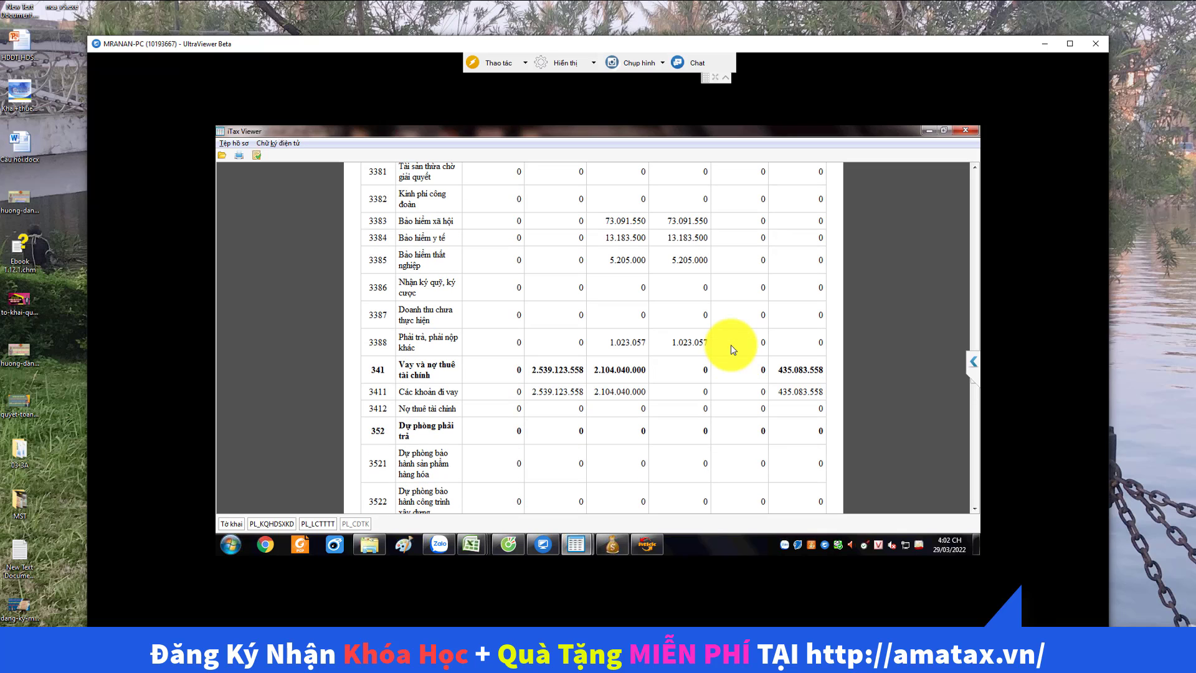
scroll(731, 345, up, 1)
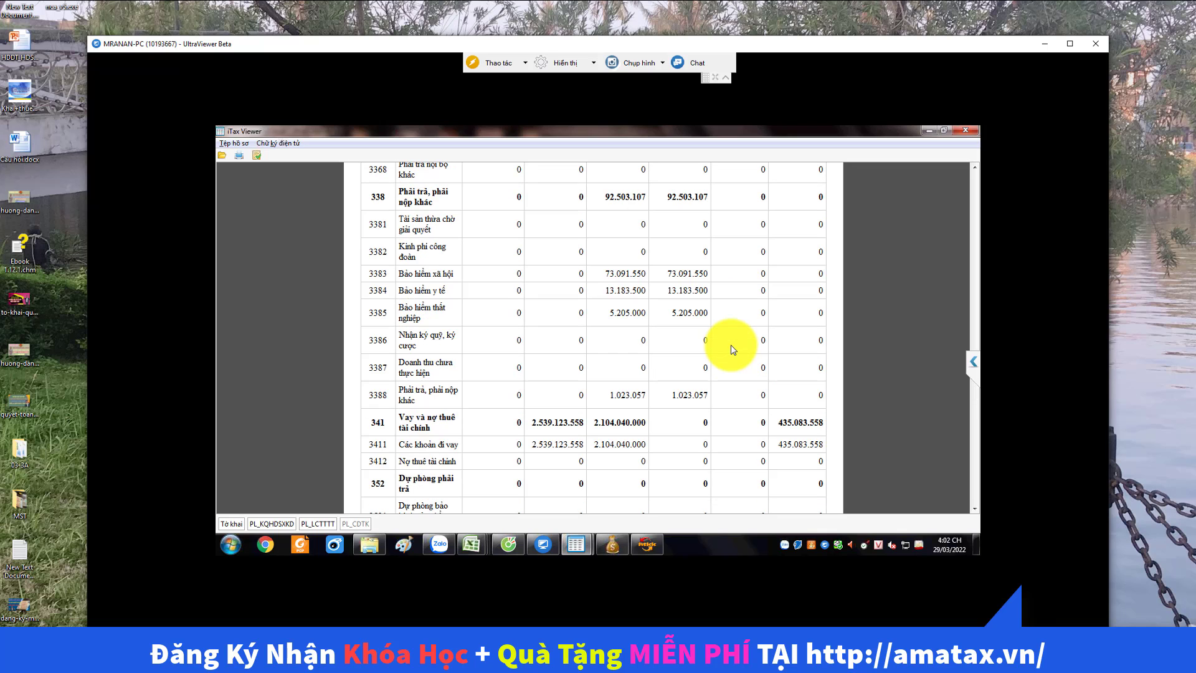
- Look over the accounts following loans account 341, and recheck the opening and closing credit balances of account 3411
scroll(730, 345, down, 4)
scroll(763, 362, down, 2)
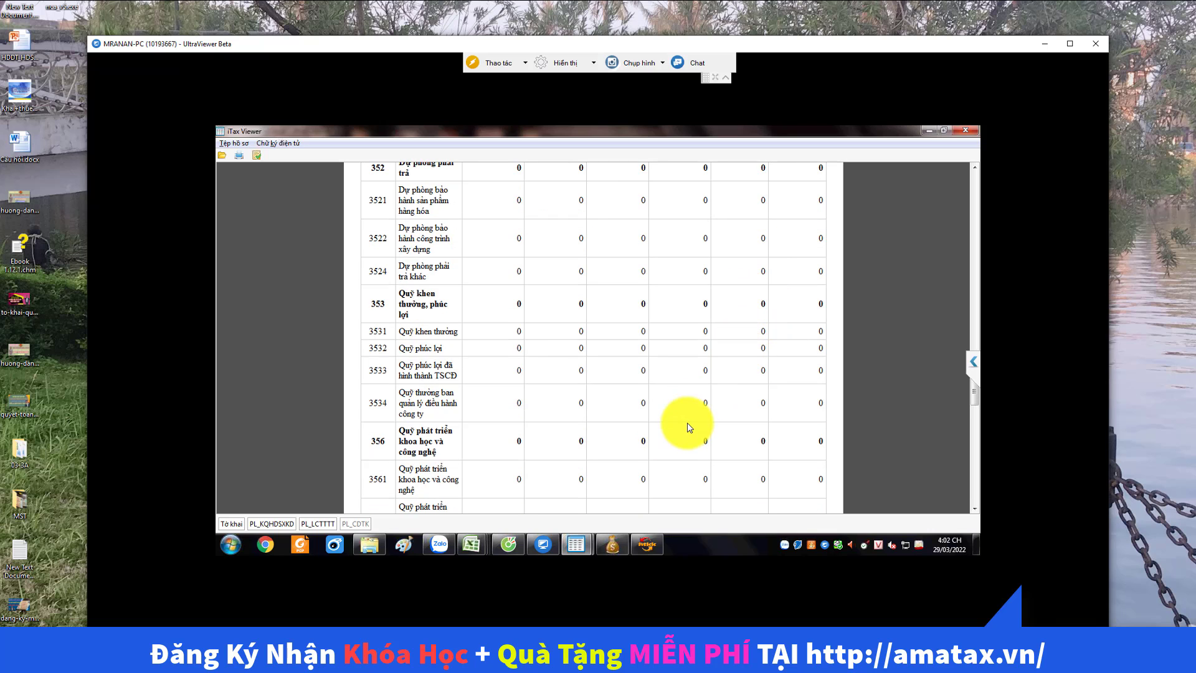
scroll(685, 424, up, 4)
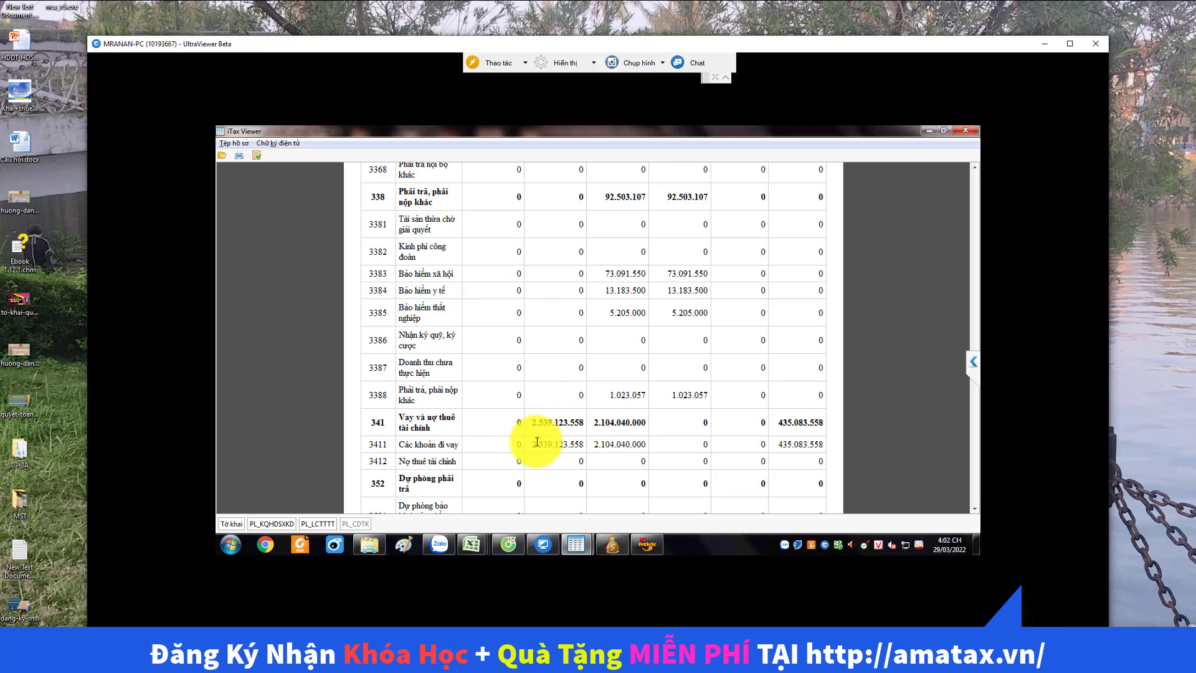
drag(537, 443, 558, 444)
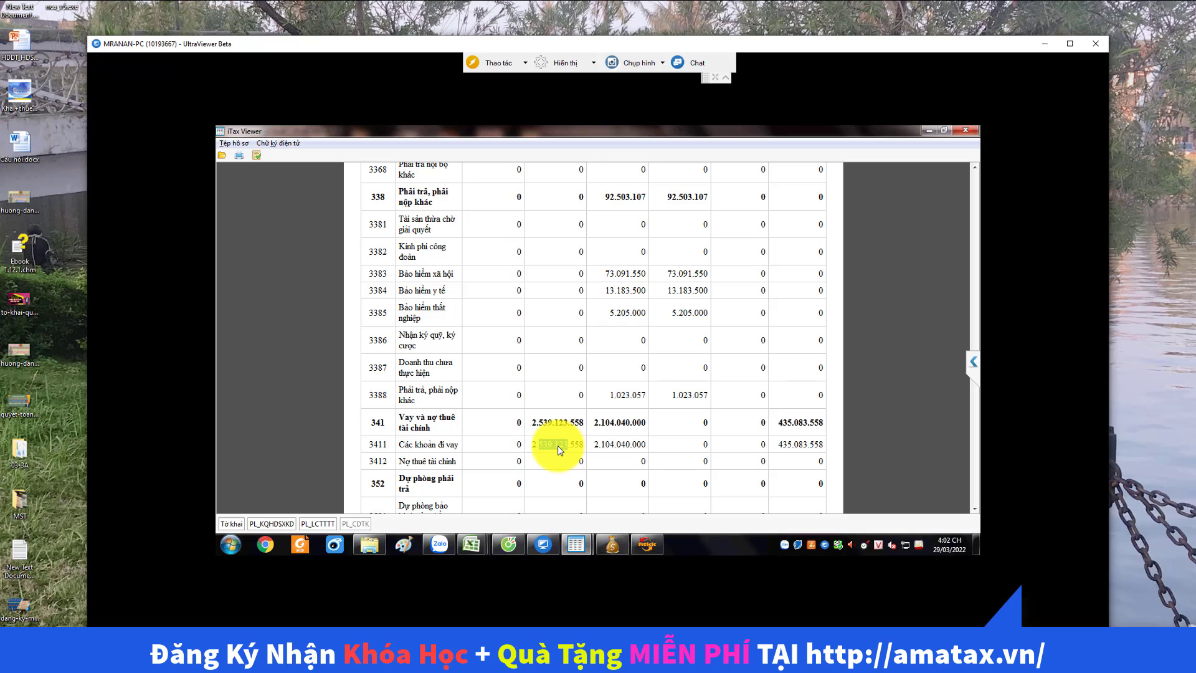
drag(779, 444, 798, 445)
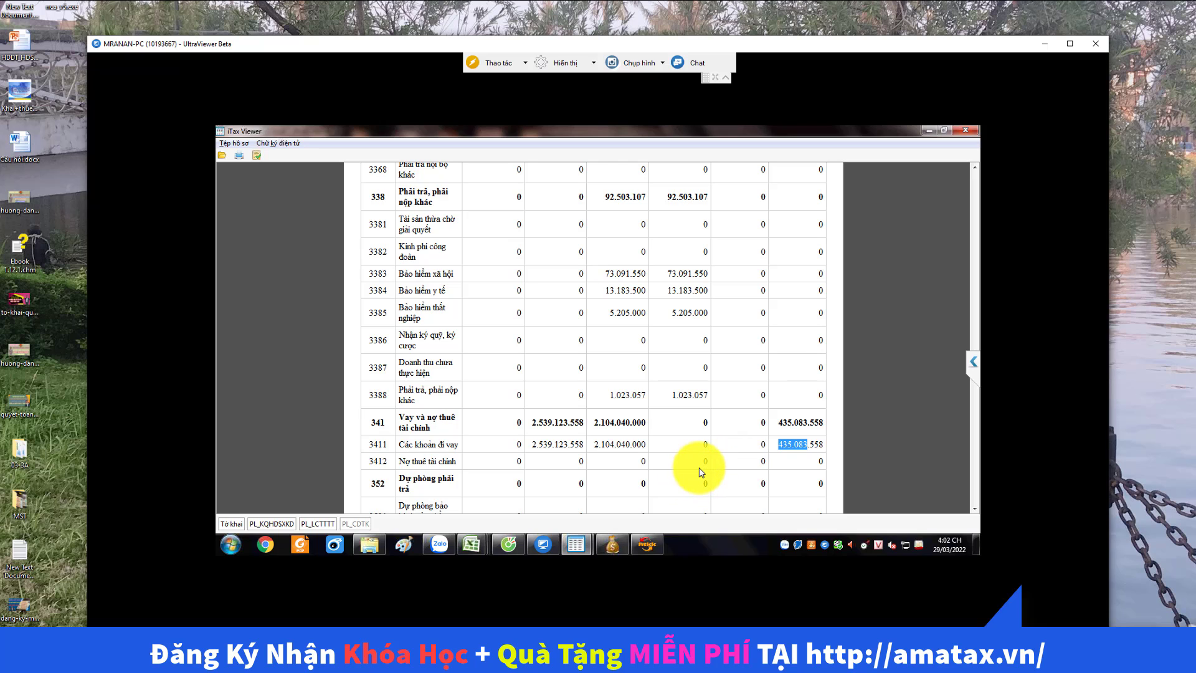
- In the HTKK related-party appendix, mark relationship form D for row 1 and the exemption for domestic related parties under item 1 of section II
click(647, 544)
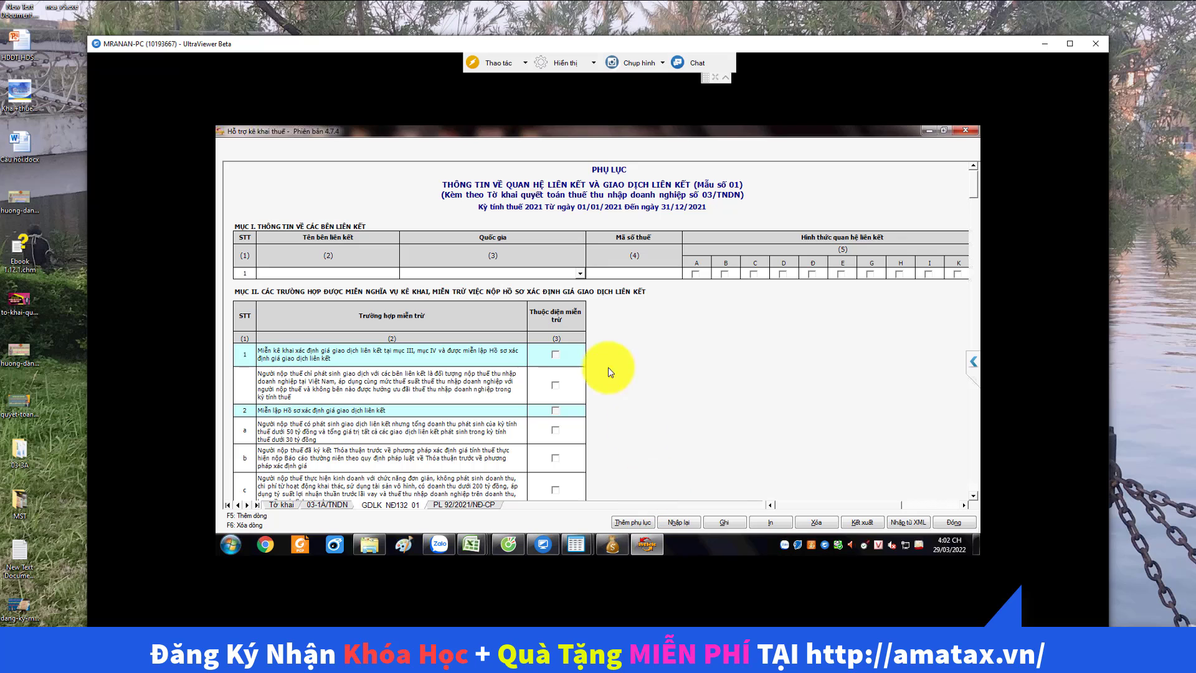
click(783, 274)
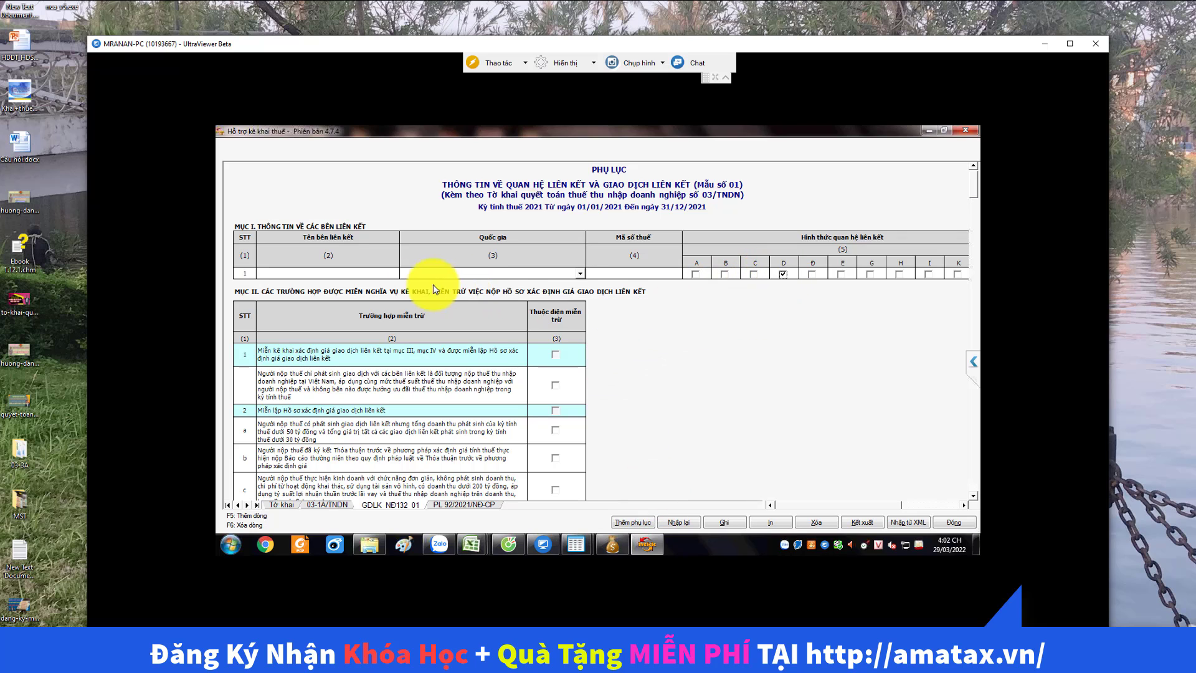
click(555, 385)
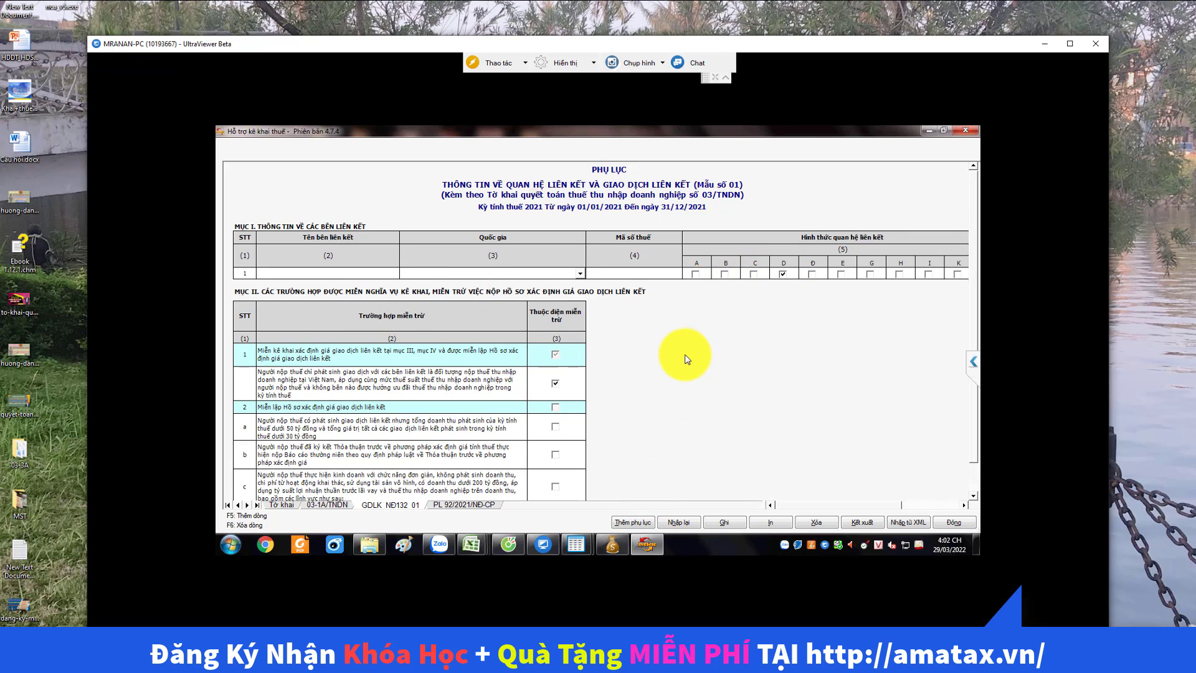
scroll(684, 366, down, 1)
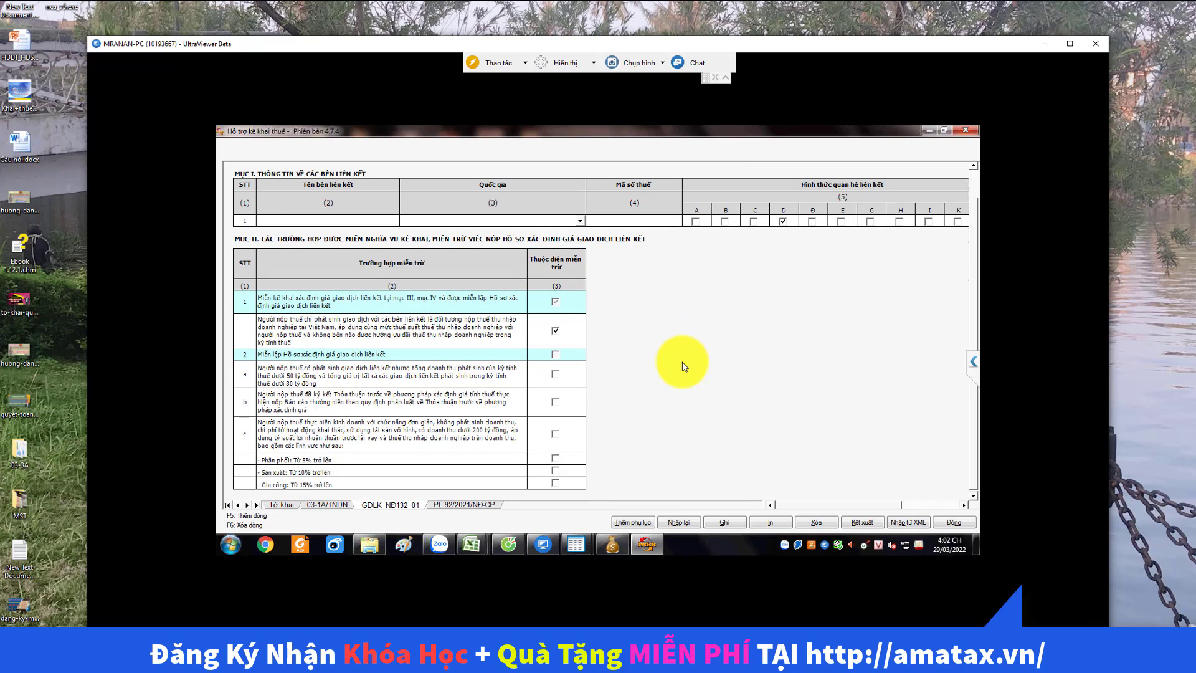
scroll(683, 366, up, 1)
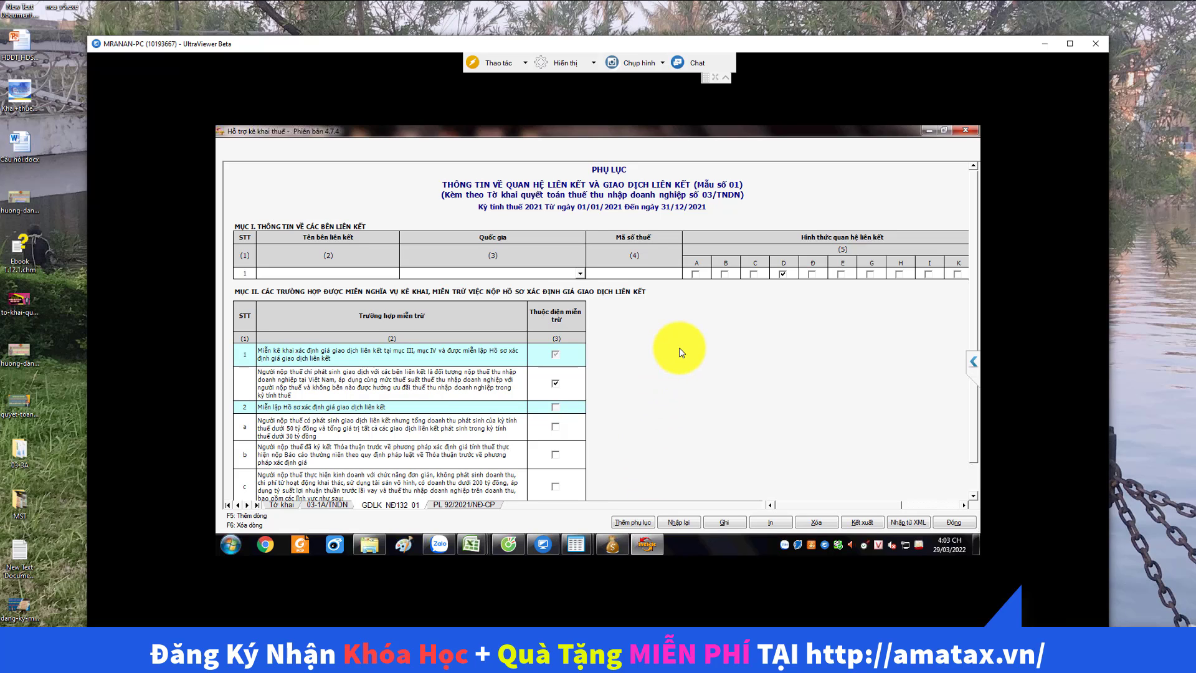
click(568, 381)
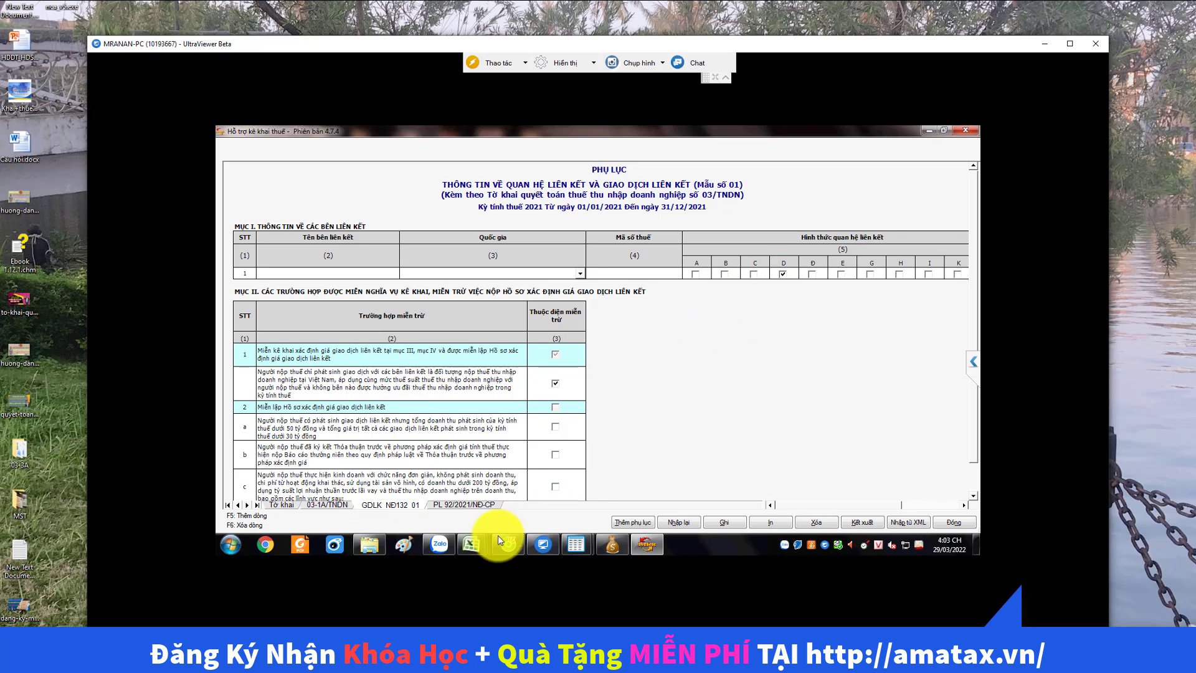
- Switch to the BANG XAC DINH GDLK workbook in Excel and examine the deductible interest expense formula for item 9.1a
mouse_move(473, 542)
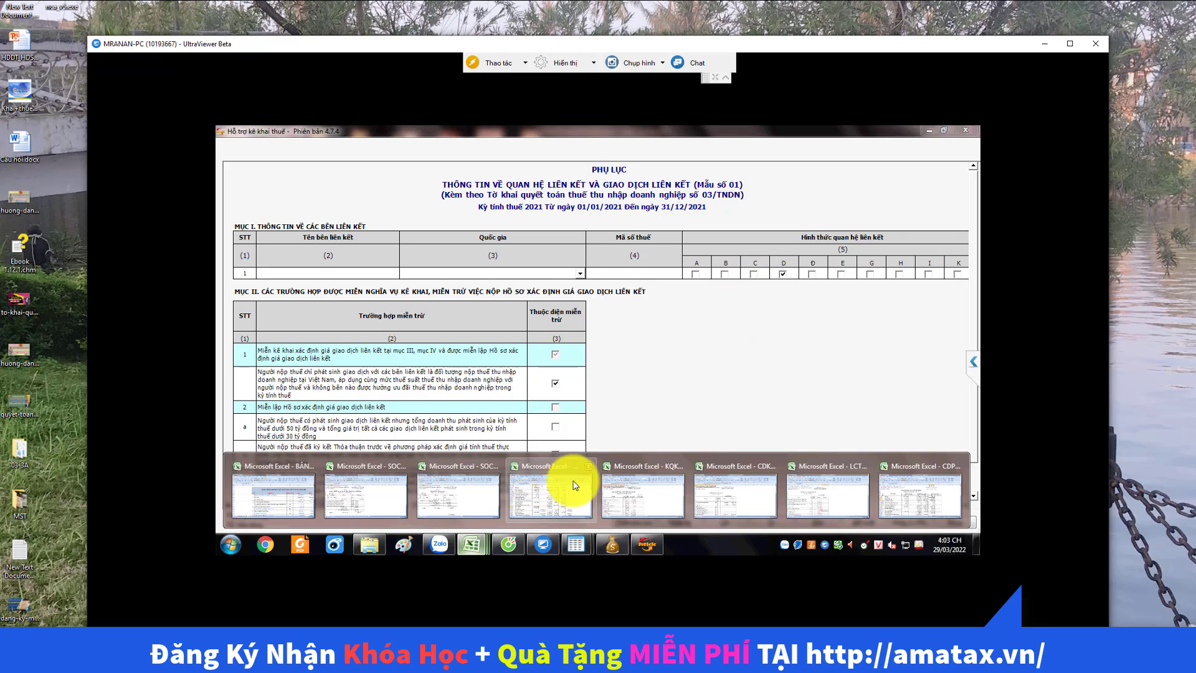
click(266, 500)
scroll(724, 389, down, 5)
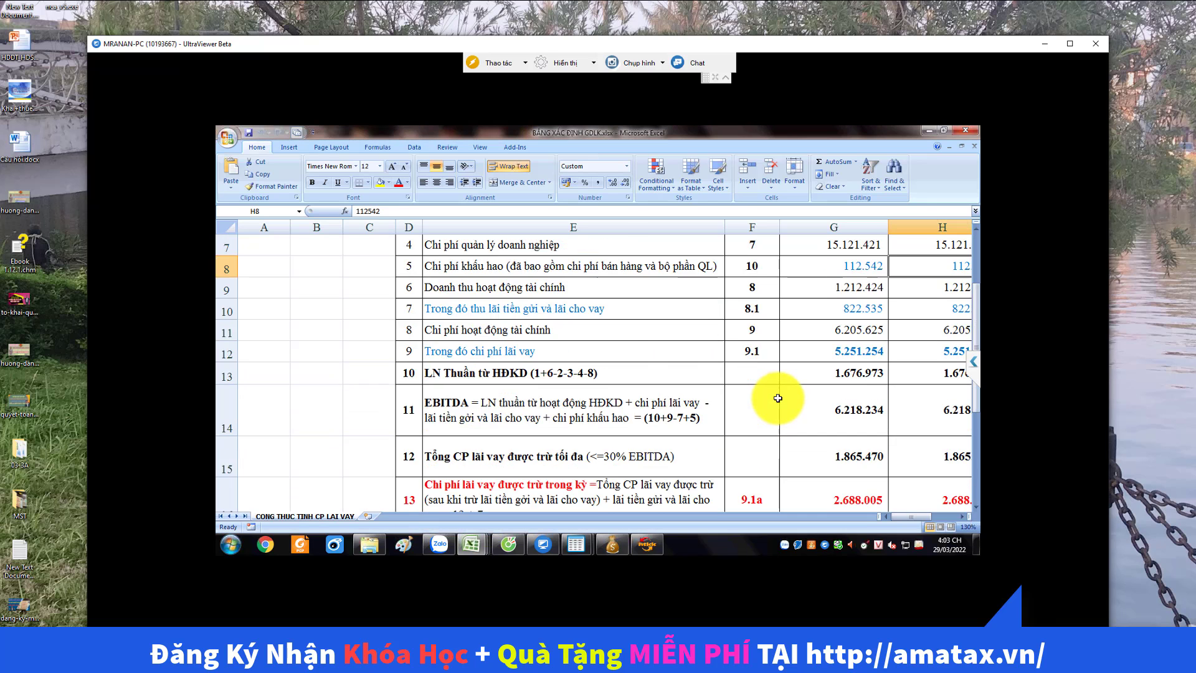
scroll(828, 367, up, 1)
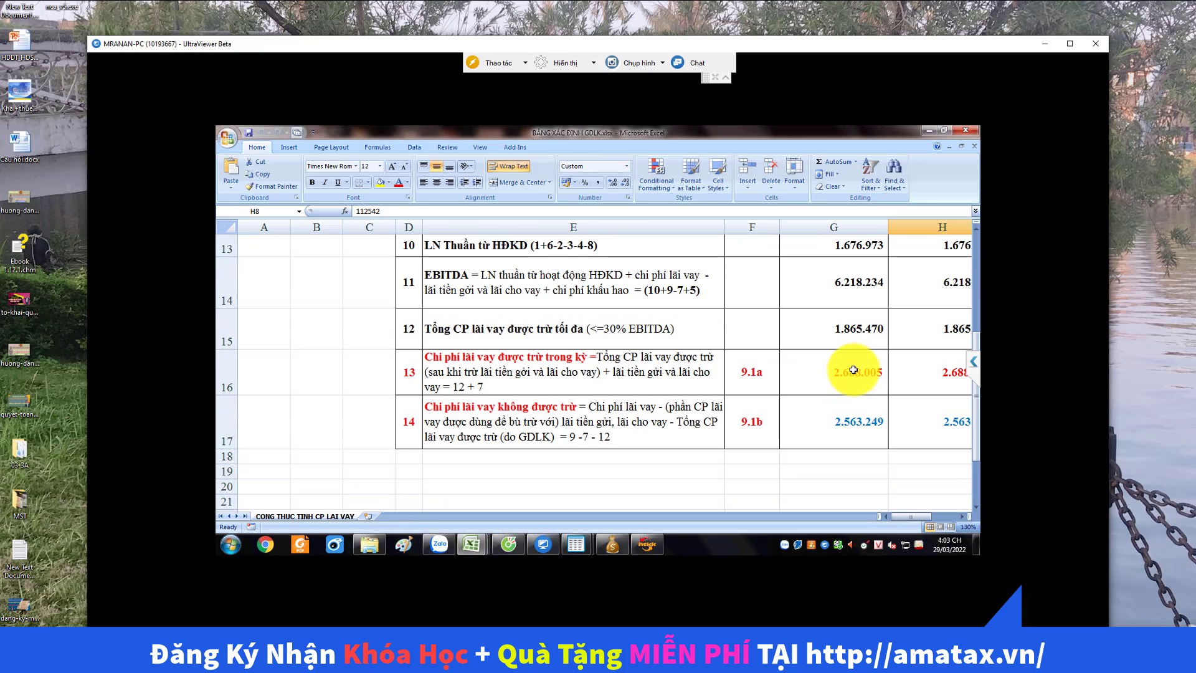
click(838, 371)
scroll(919, 516, right, 3)
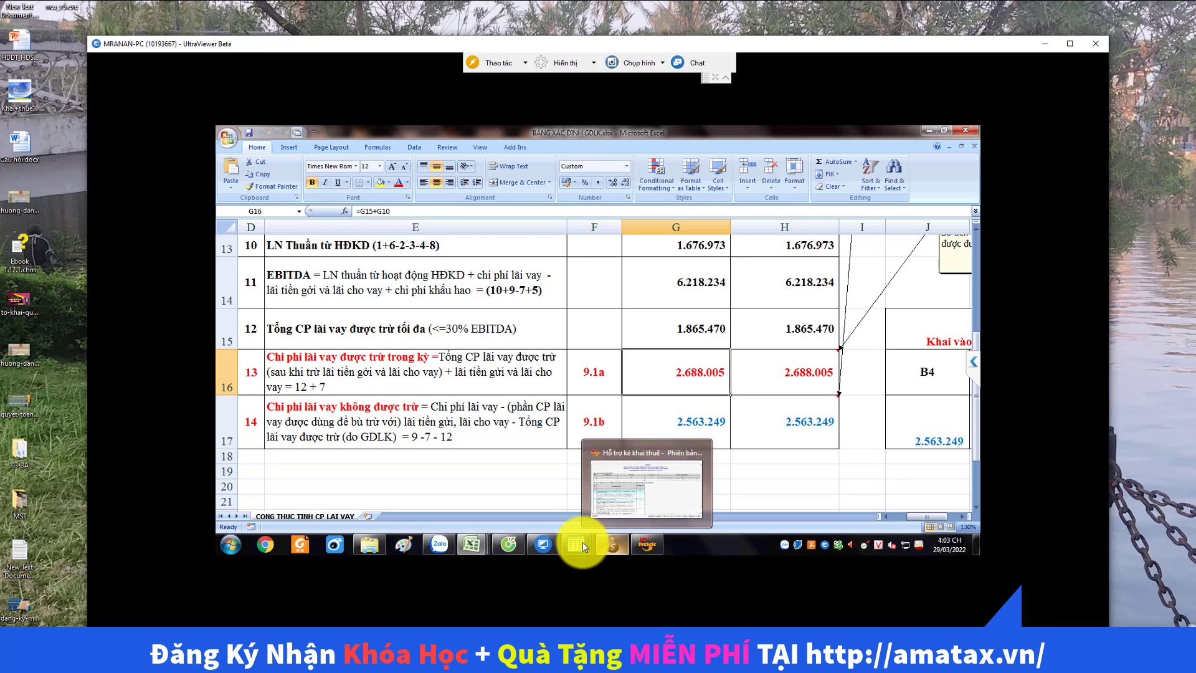
- Return to iTax Viewer and compare the opening balance of loans account 3411 with the owner's invested capital in account 411
mouse_move(582, 542)
click(595, 495)
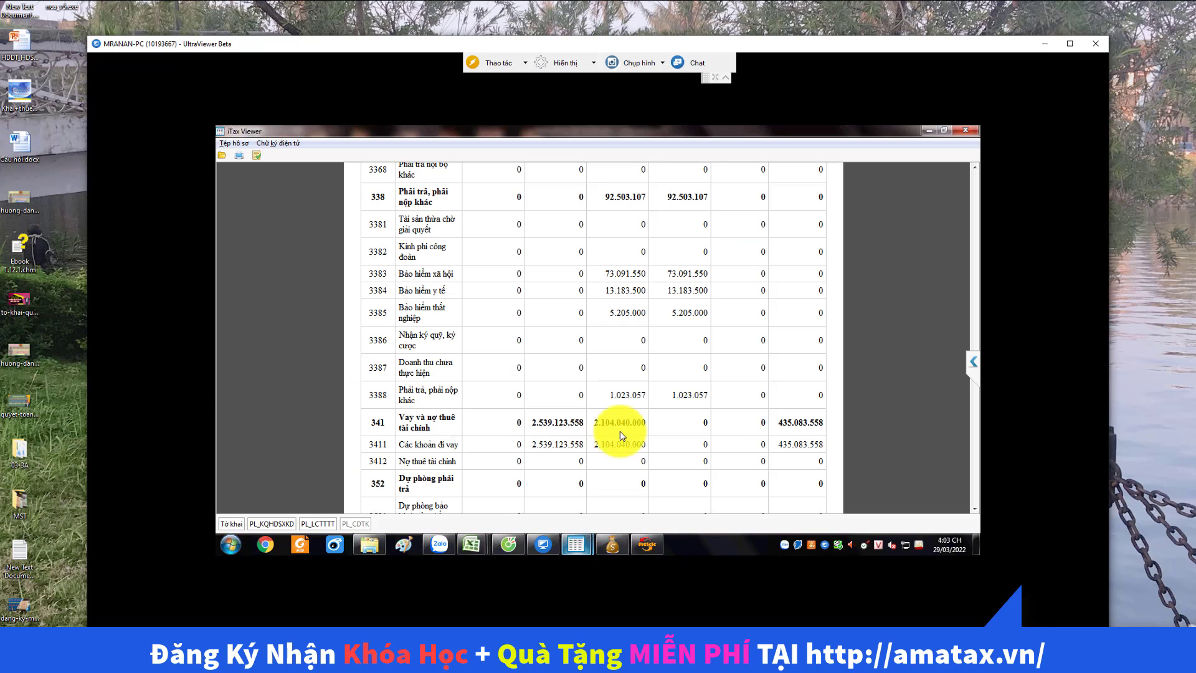
scroll(629, 404, down, 3)
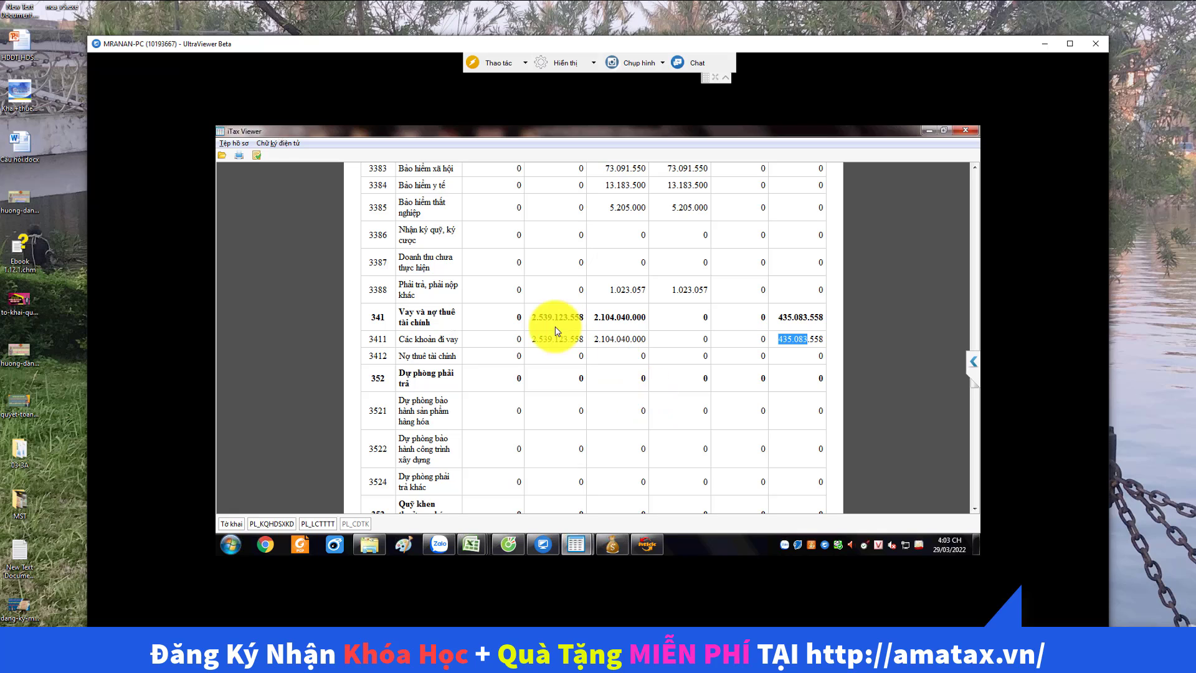
click(536, 340)
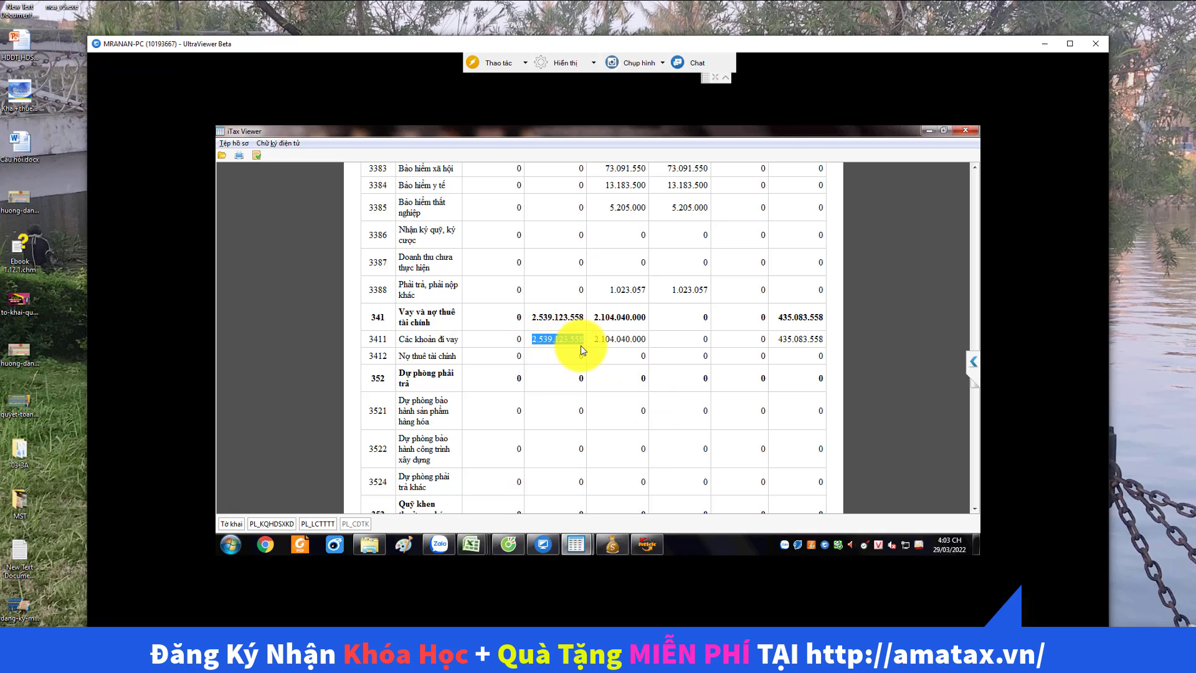
scroll(580, 345, down, 15)
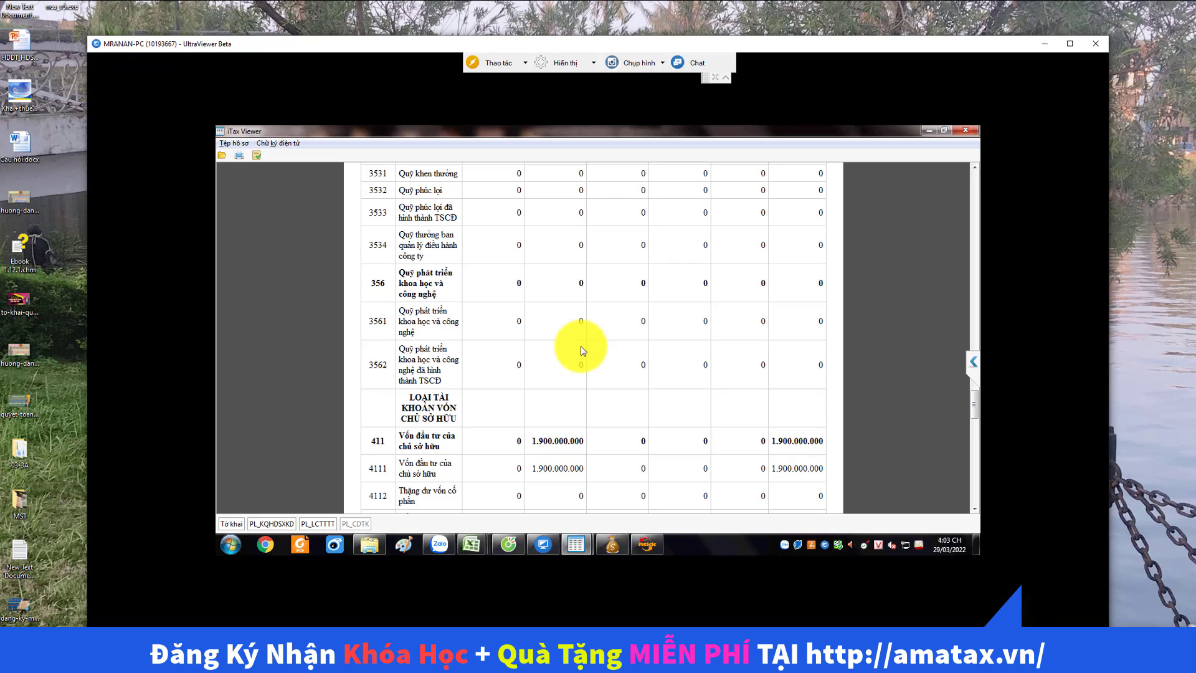
scroll(580, 346, down, 4)
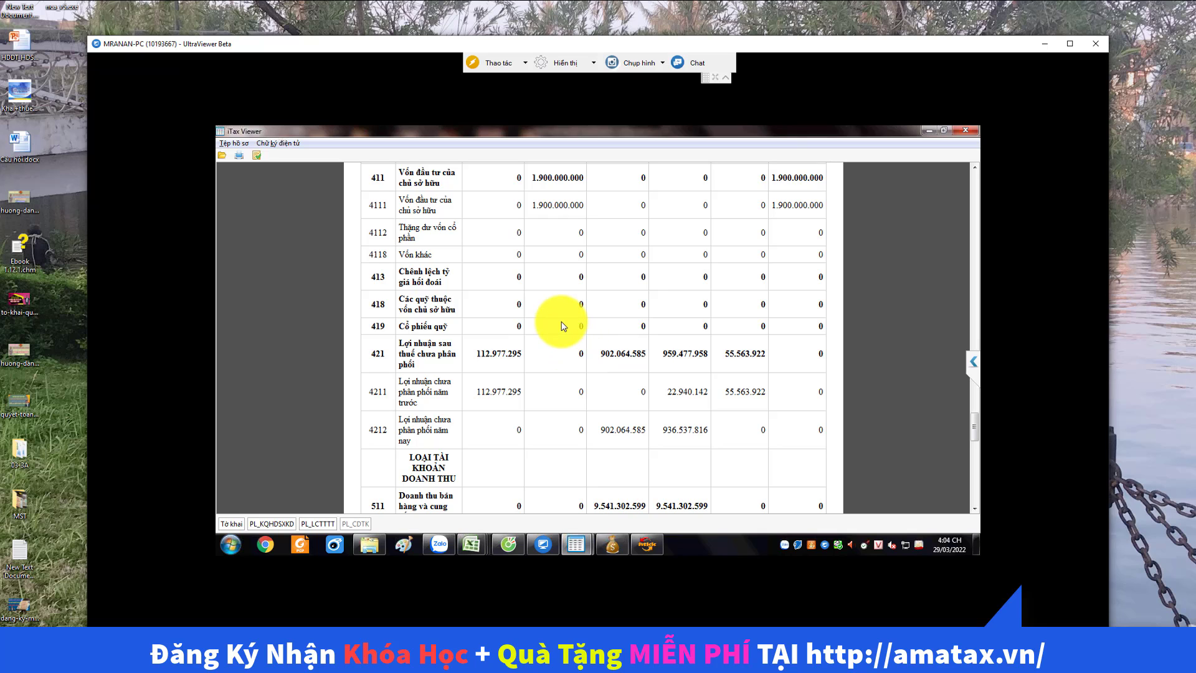
- Check the amounts posted to financial expense account 635 in the account balance appendix
scroll(609, 377, down, 5)
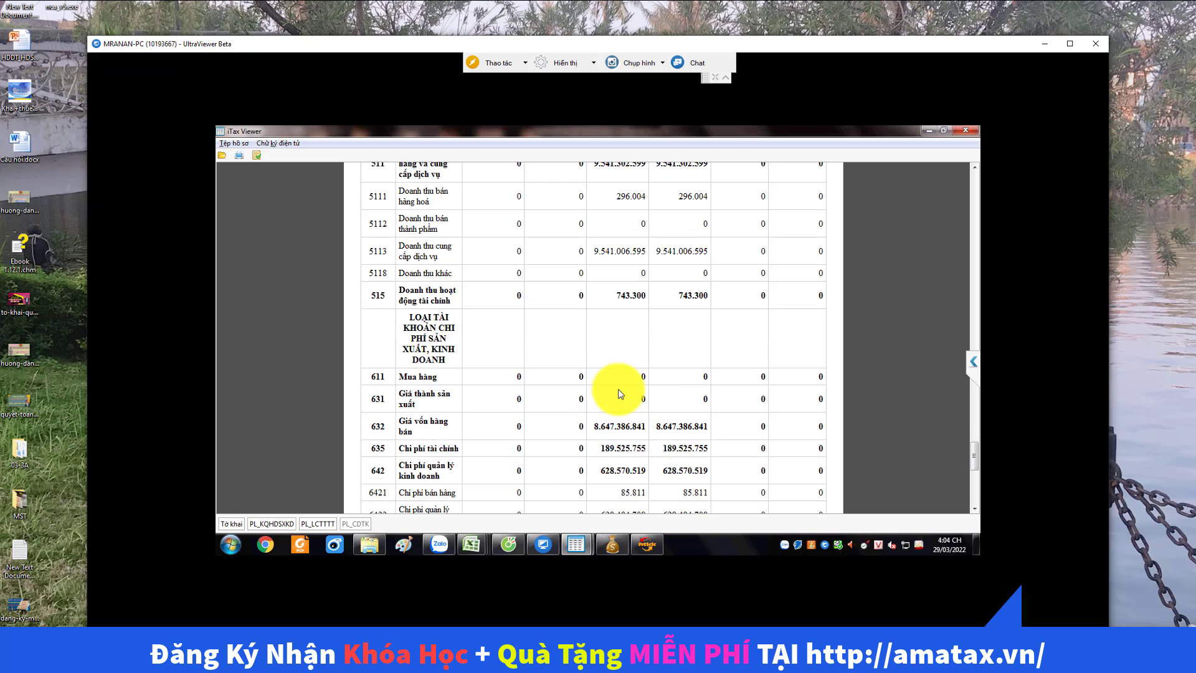
scroll(620, 393, down, 1)
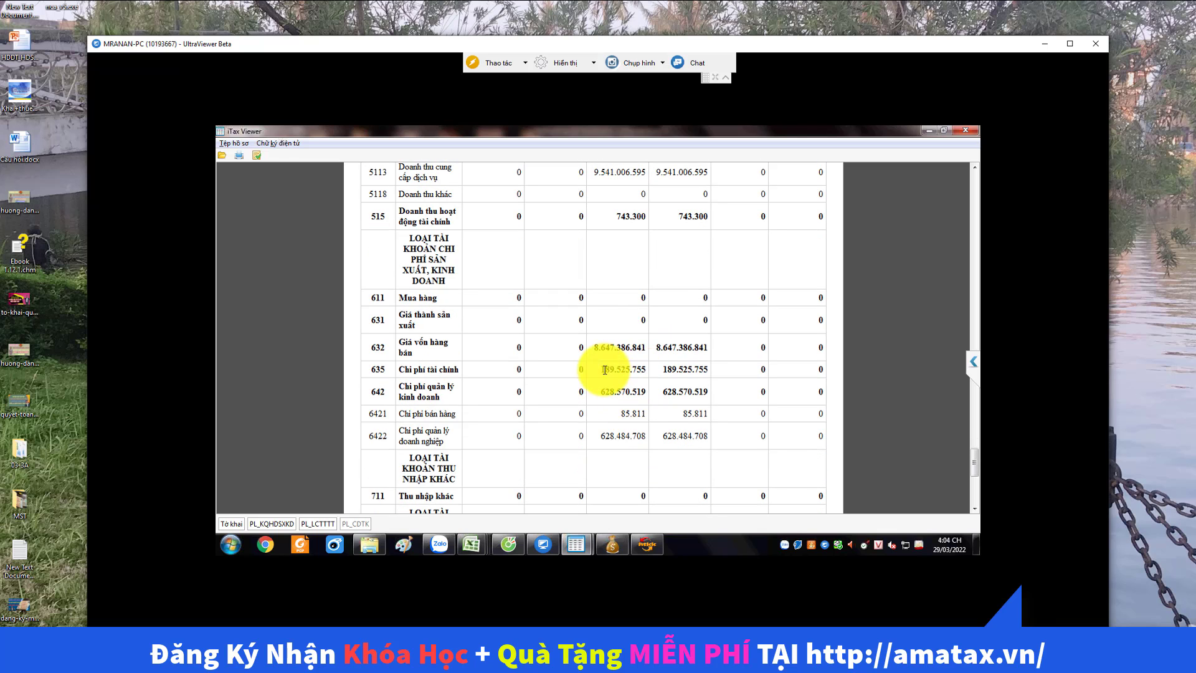
drag(601, 370, 673, 364)
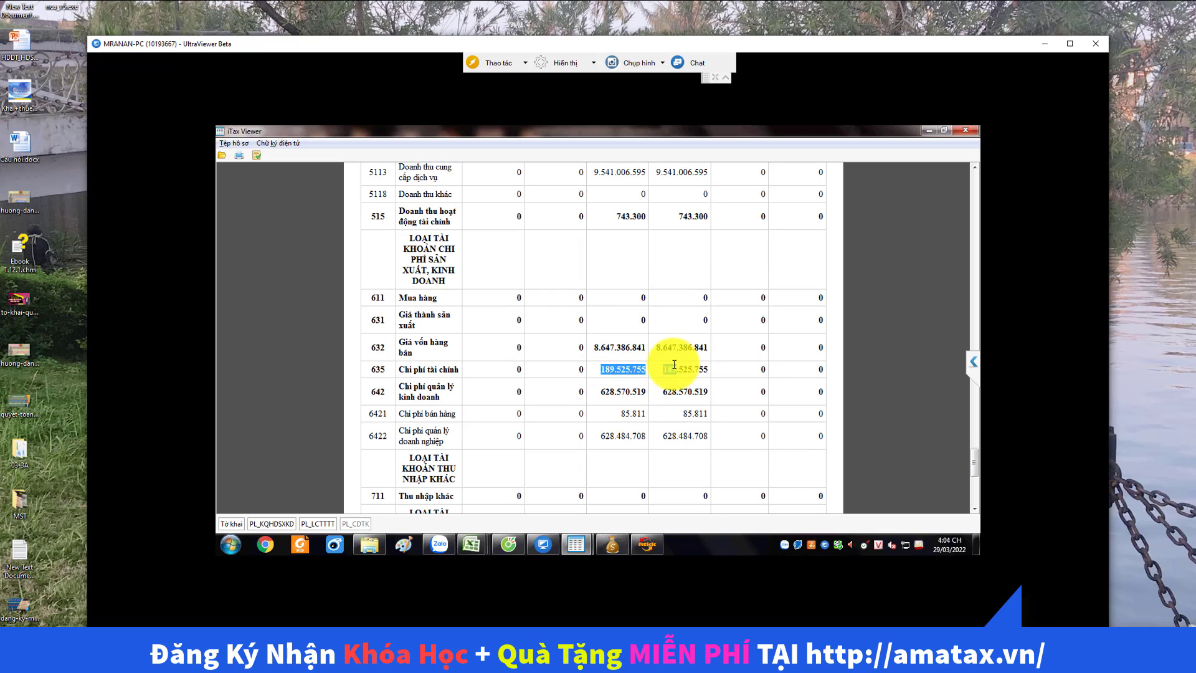
- Switch back to the interest workbook and review the financial expense, EBITDA, 30% cap, and deductible and non-deductible interest rows
click(480, 544)
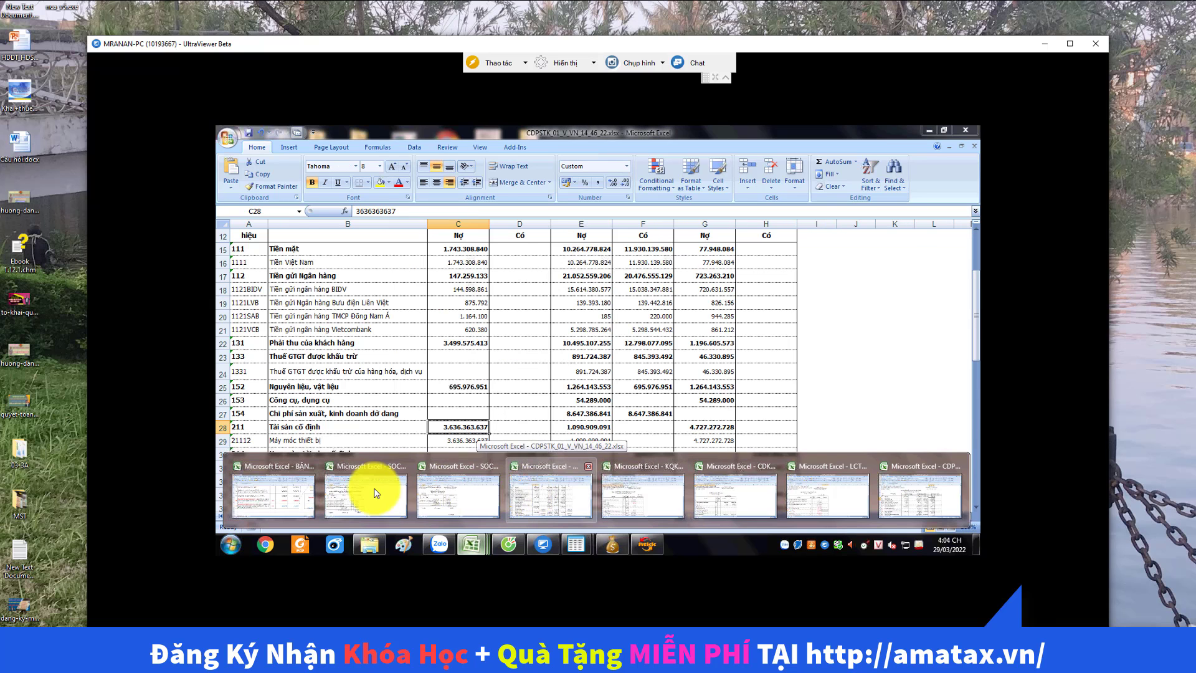
click(292, 496)
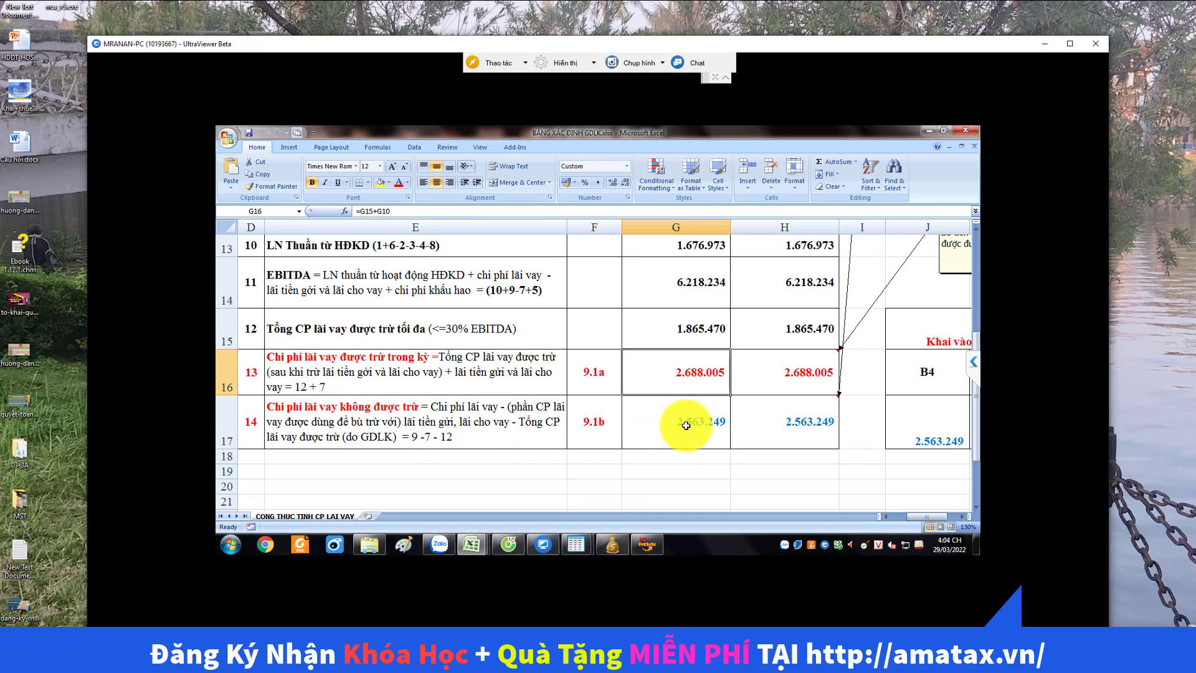
scroll(688, 423, up, 3)
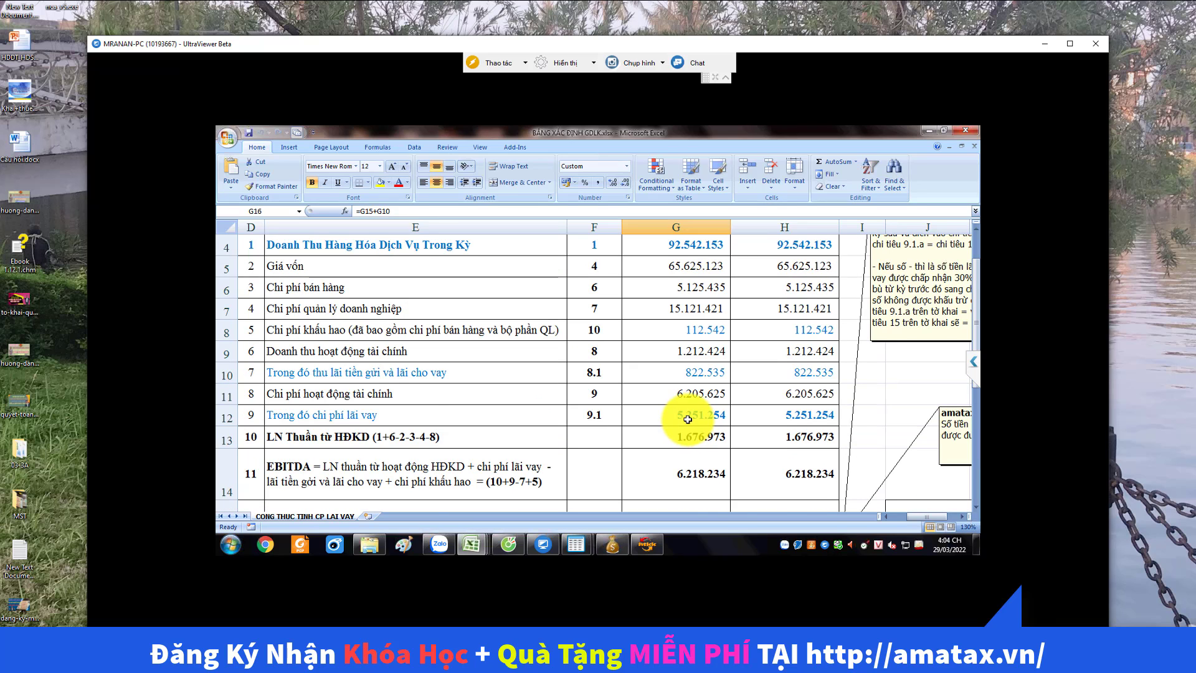
scroll(688, 419, up, 1)
scroll(687, 419, down, 5)
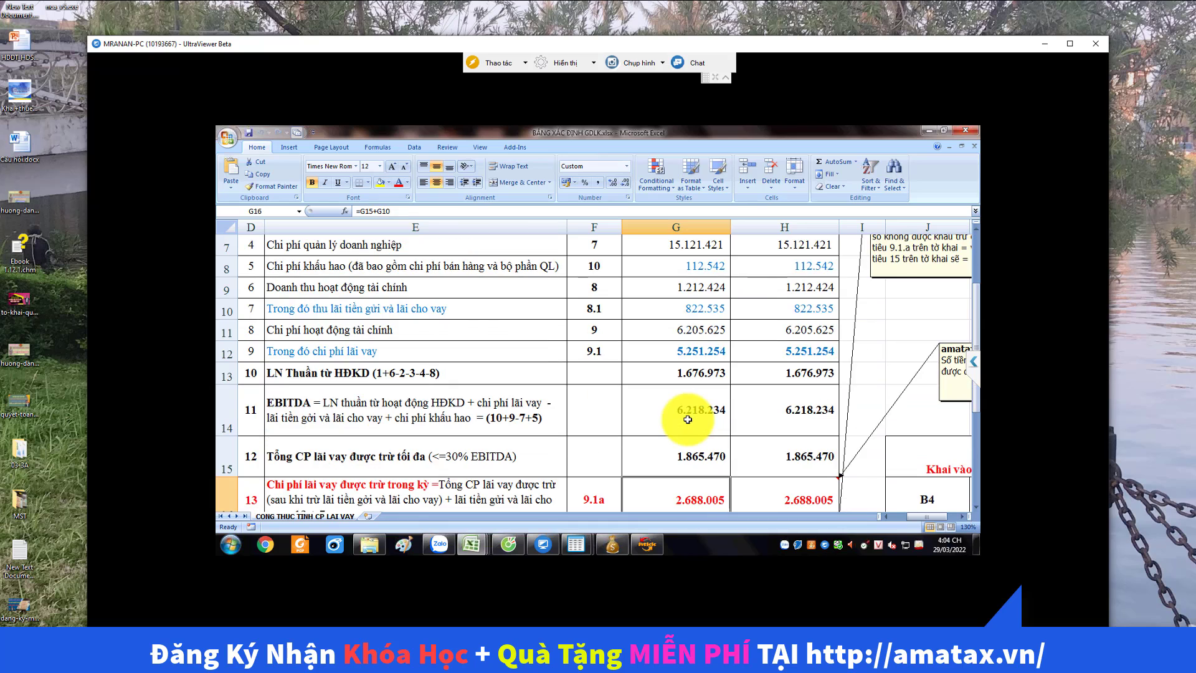
click(472, 543)
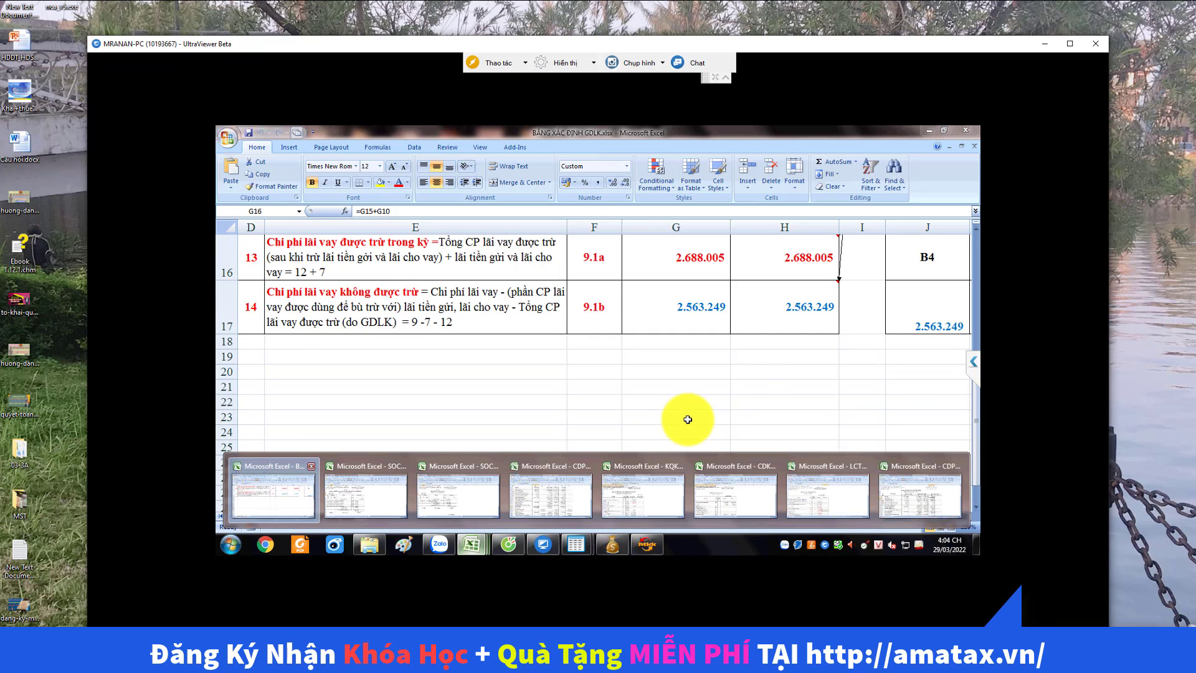
click(687, 419)
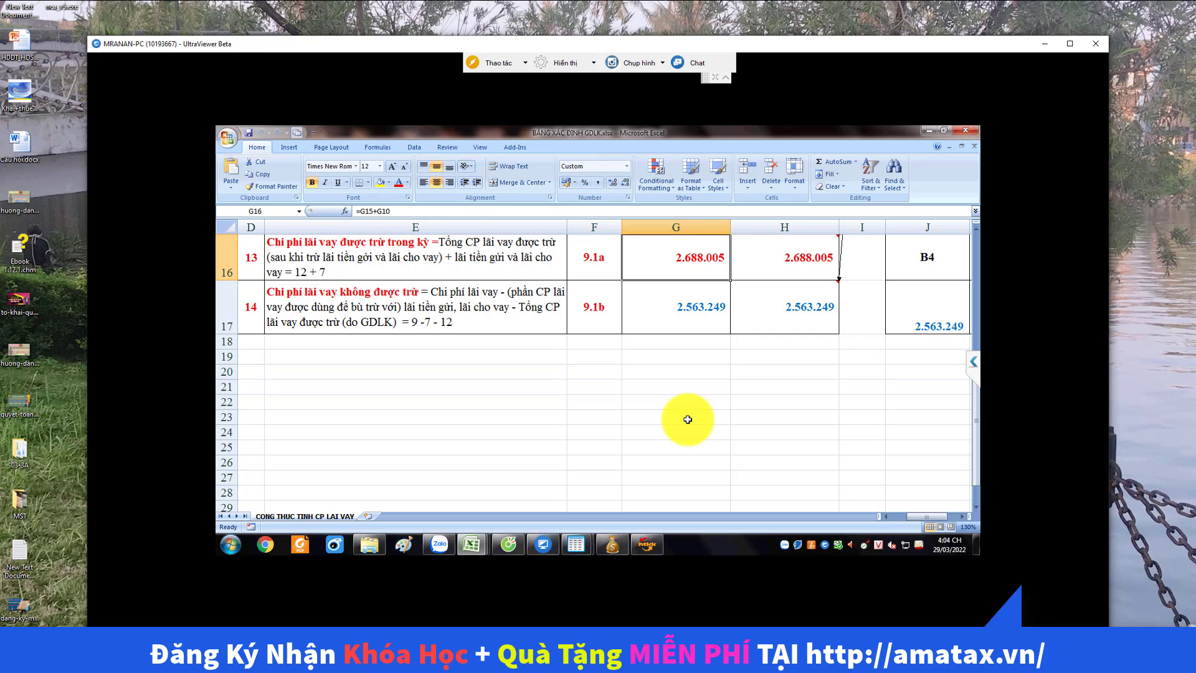
scroll(687, 419, up, 3)
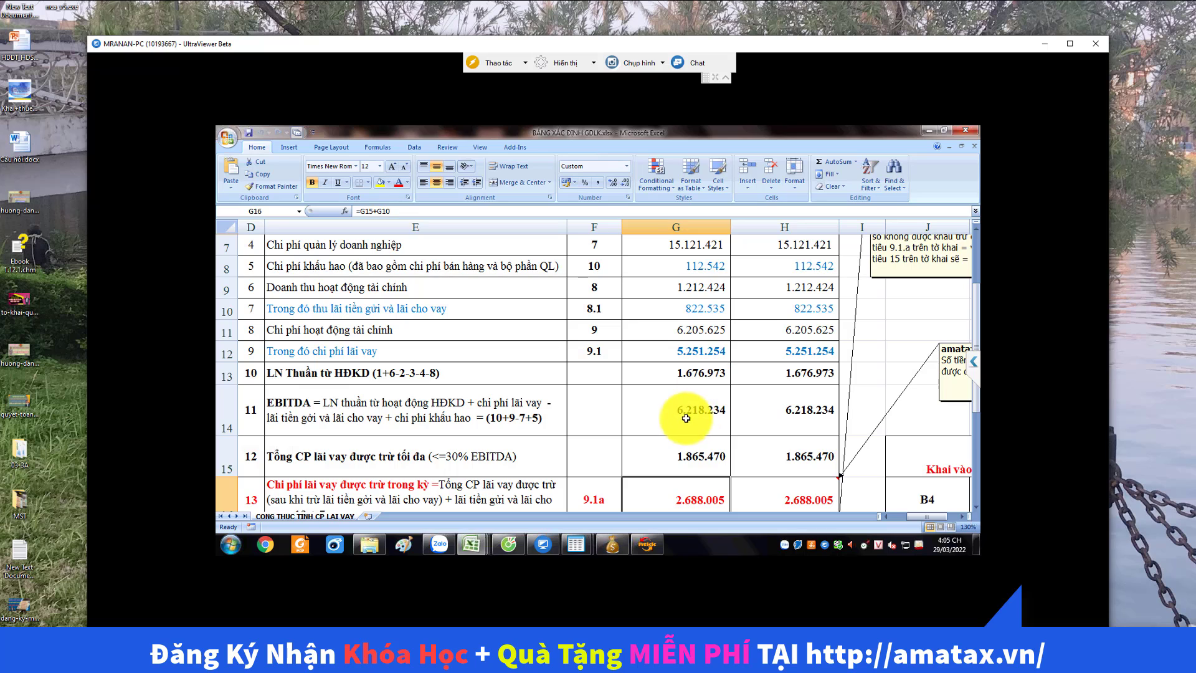
- In section I of the HTKK related-party appendix, enter "Ngân hàng" as the related party with Việt Nam as its country
click(656, 547)
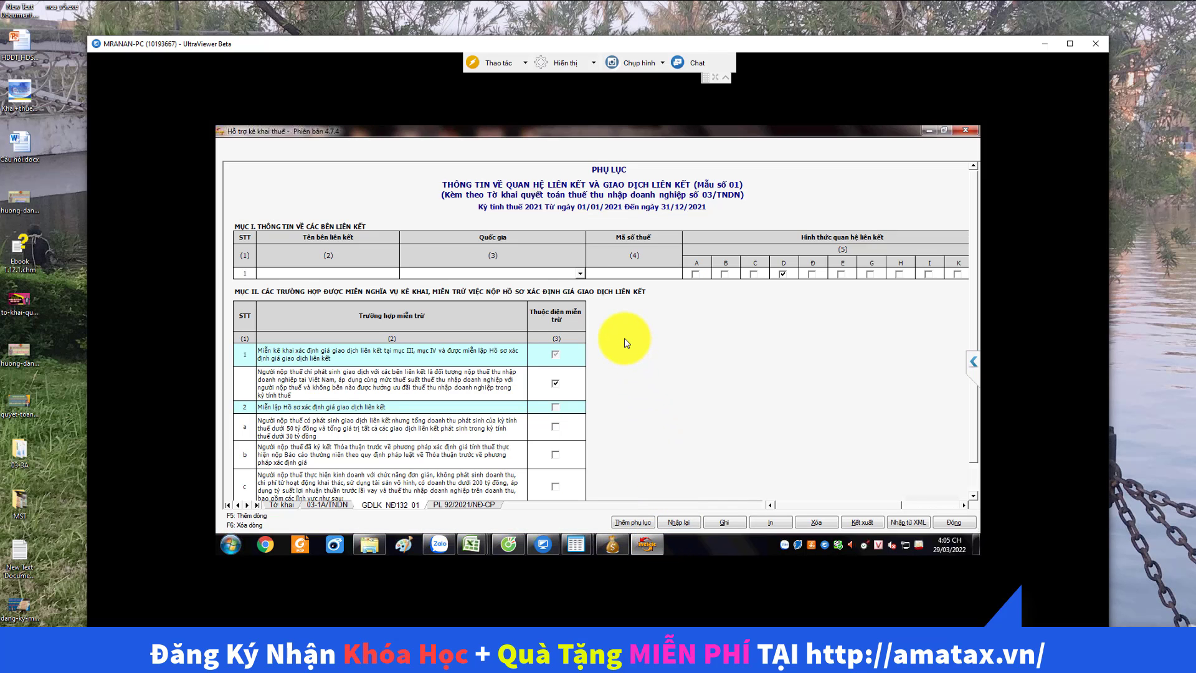
click(283, 272)
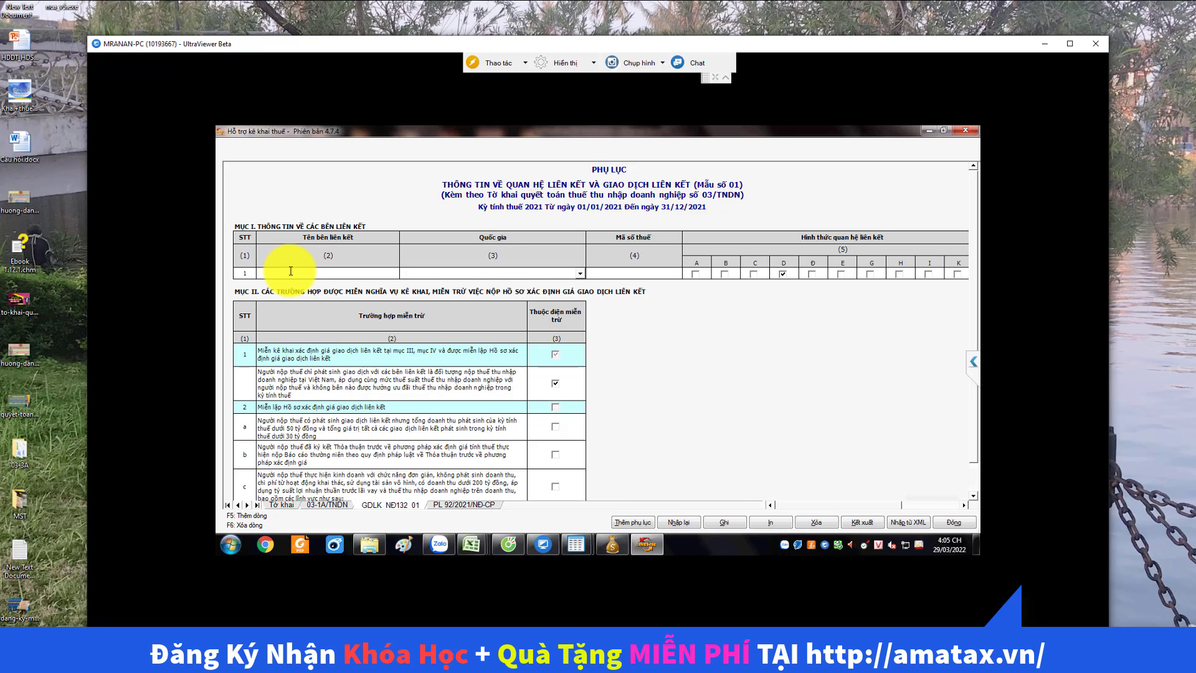
text(Ngân h)
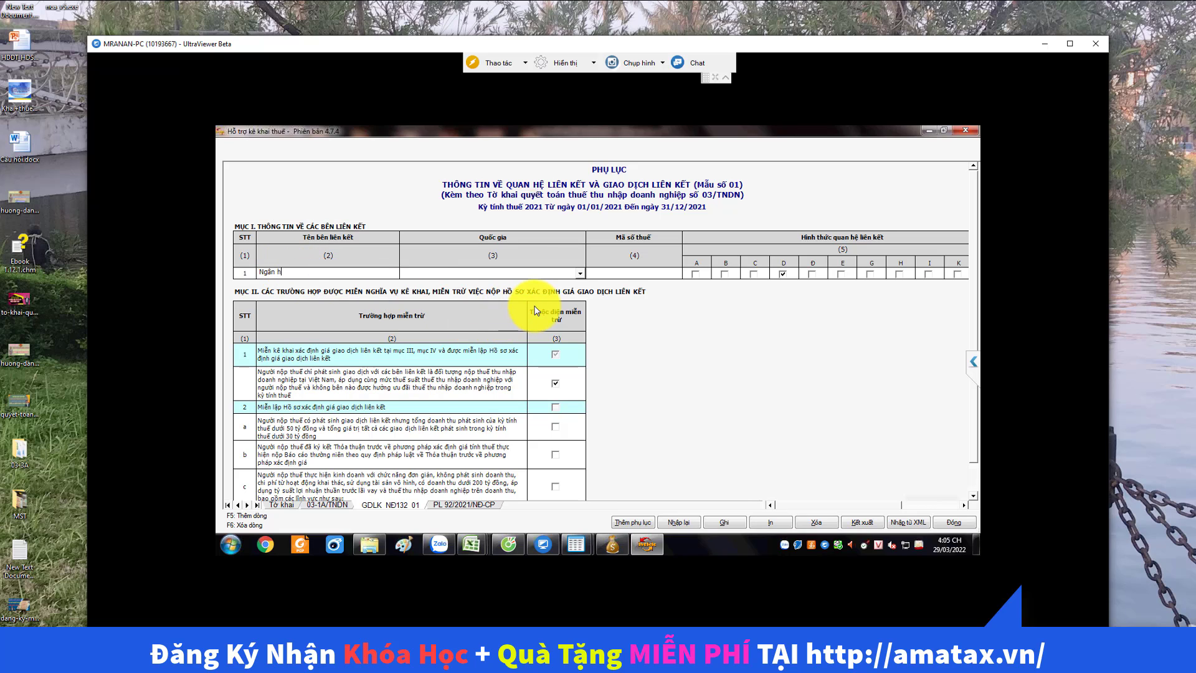
text(an)
text(g)
key(Tab)
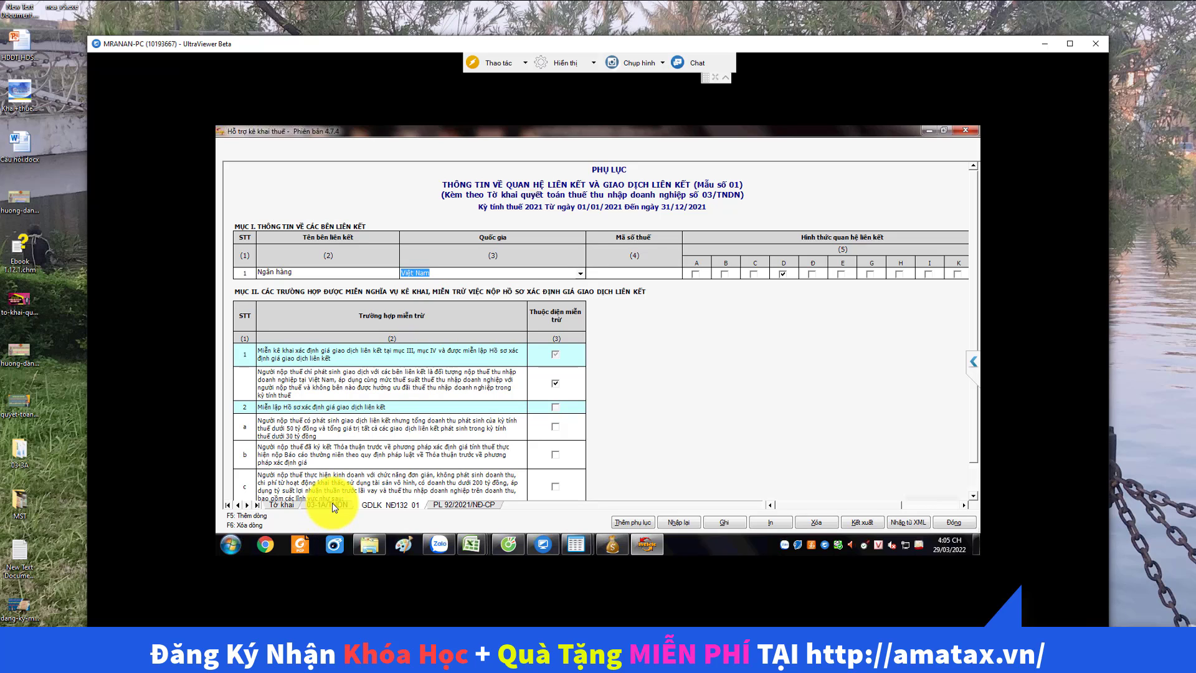
key(Tab)
- Review the Resolution 406 tax reduction appendix, the main 03/TNDN declaration and the 03-1A business results appendix
click(446, 507)
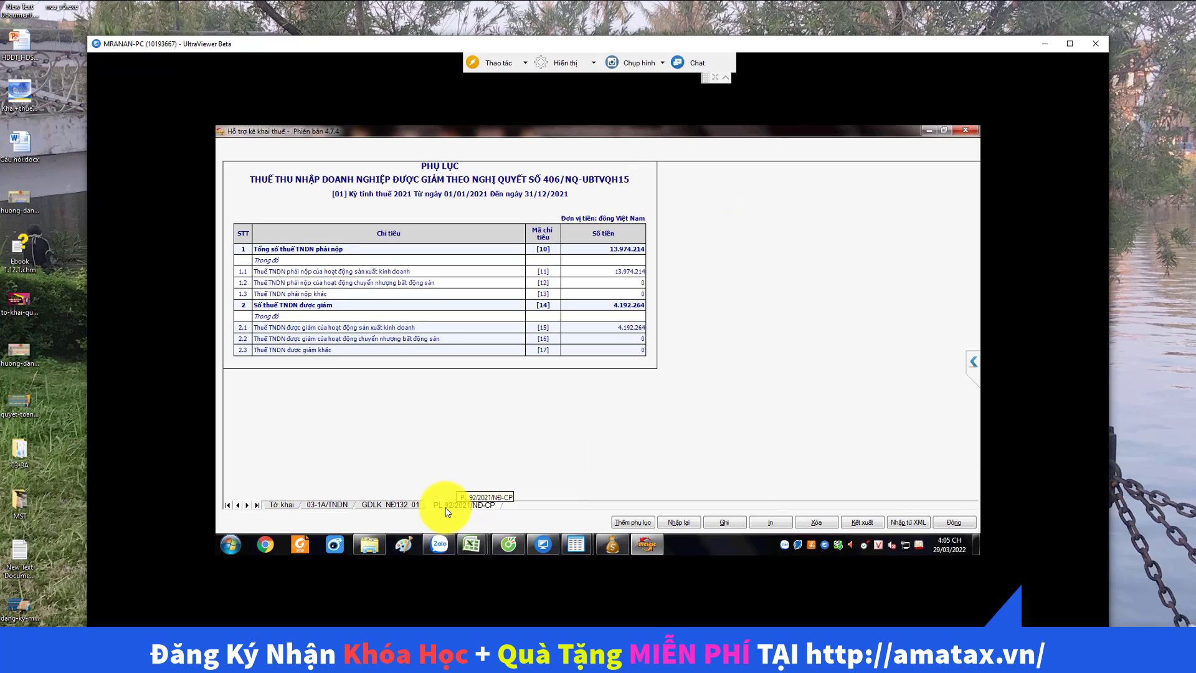
click(286, 505)
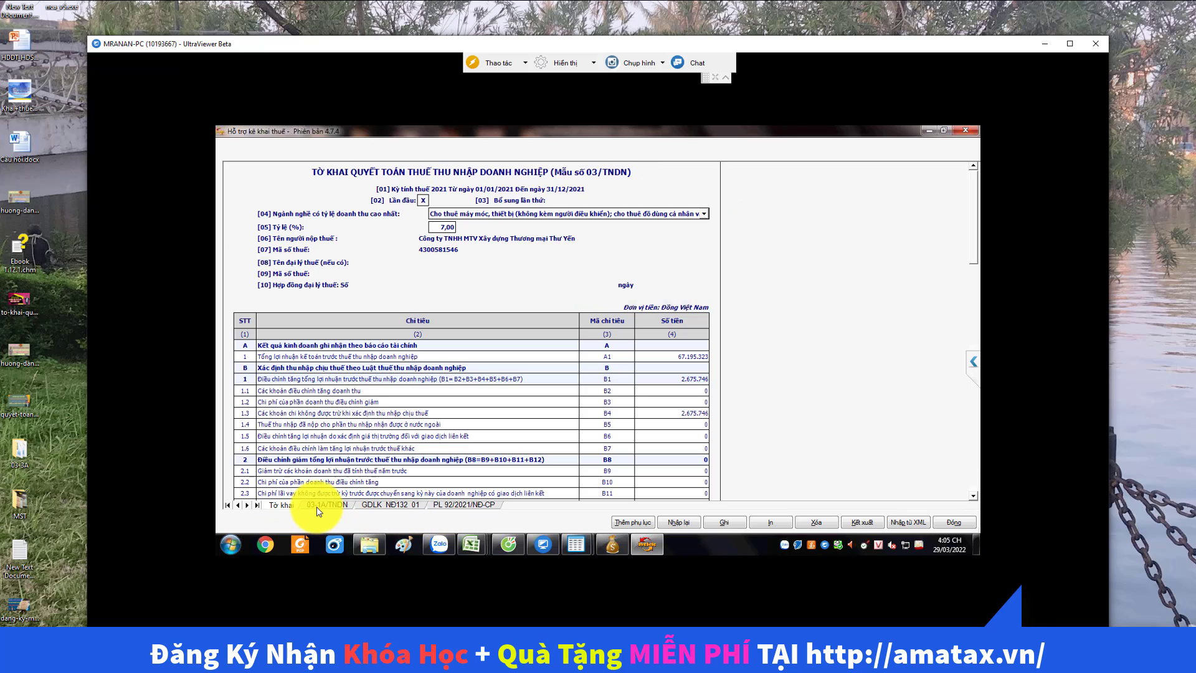
click(319, 506)
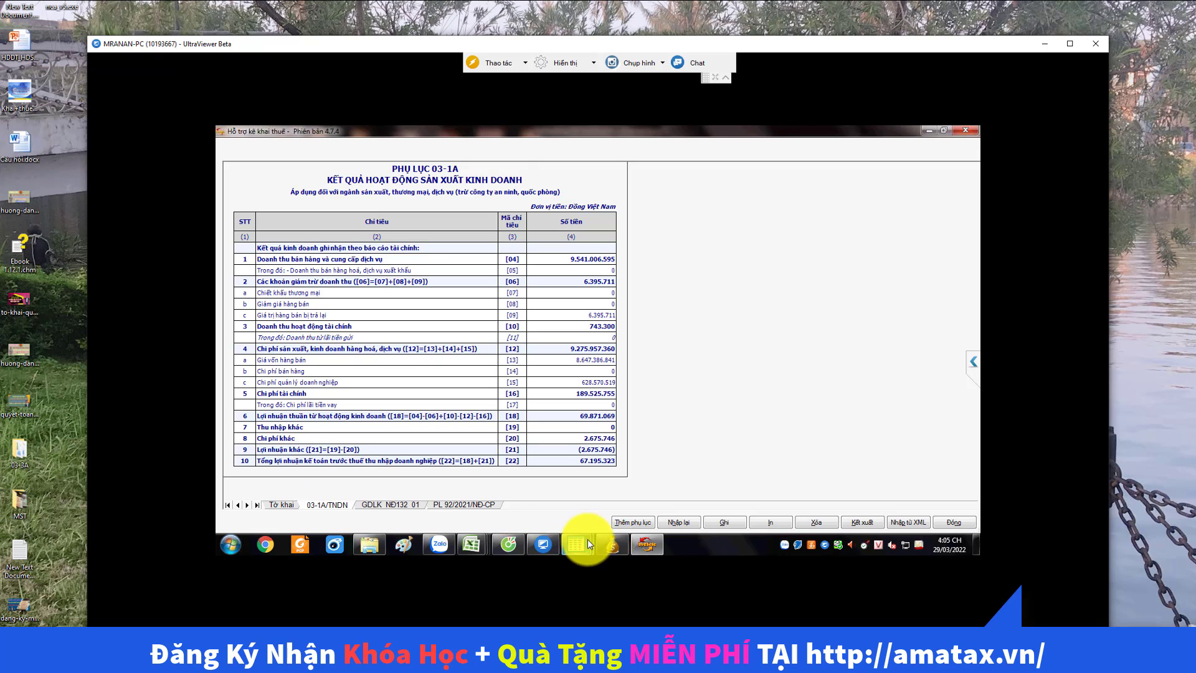
- Switch to the account balance appendix in iTax Viewer and check account 4211's opening debit balance and its postings for the period
mouse_move(579, 544)
click(618, 496)
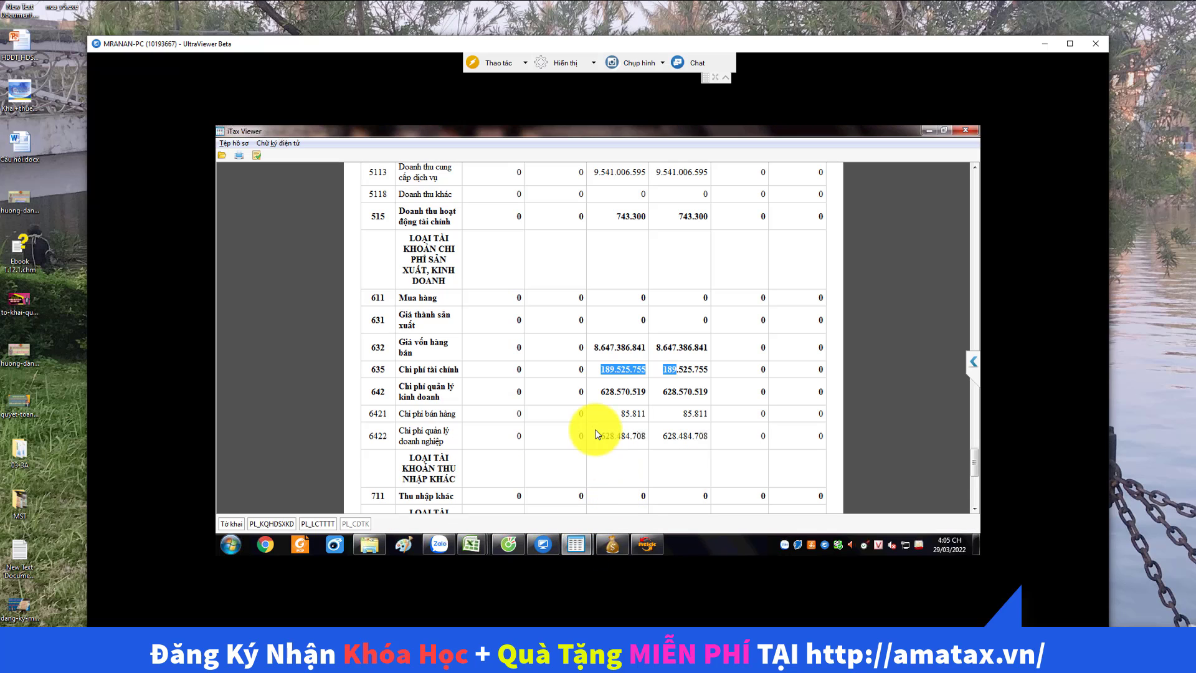
scroll(563, 416, up, 5)
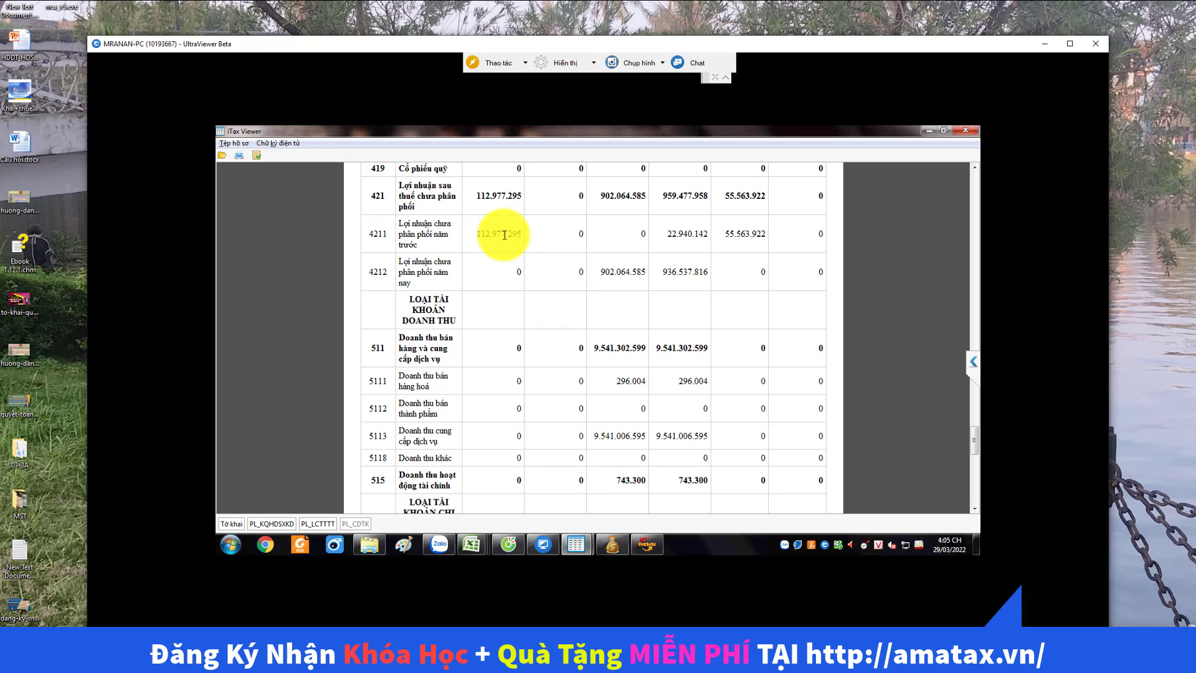
double_click(498, 234)
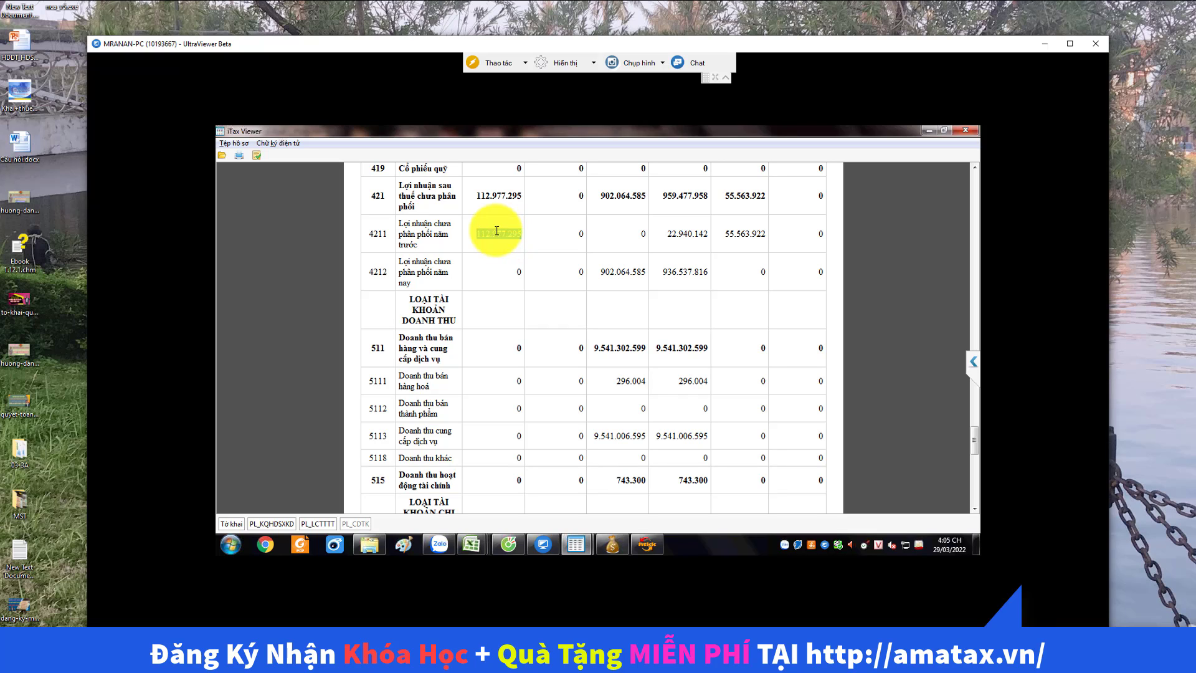
scroll(587, 329, up, 3)
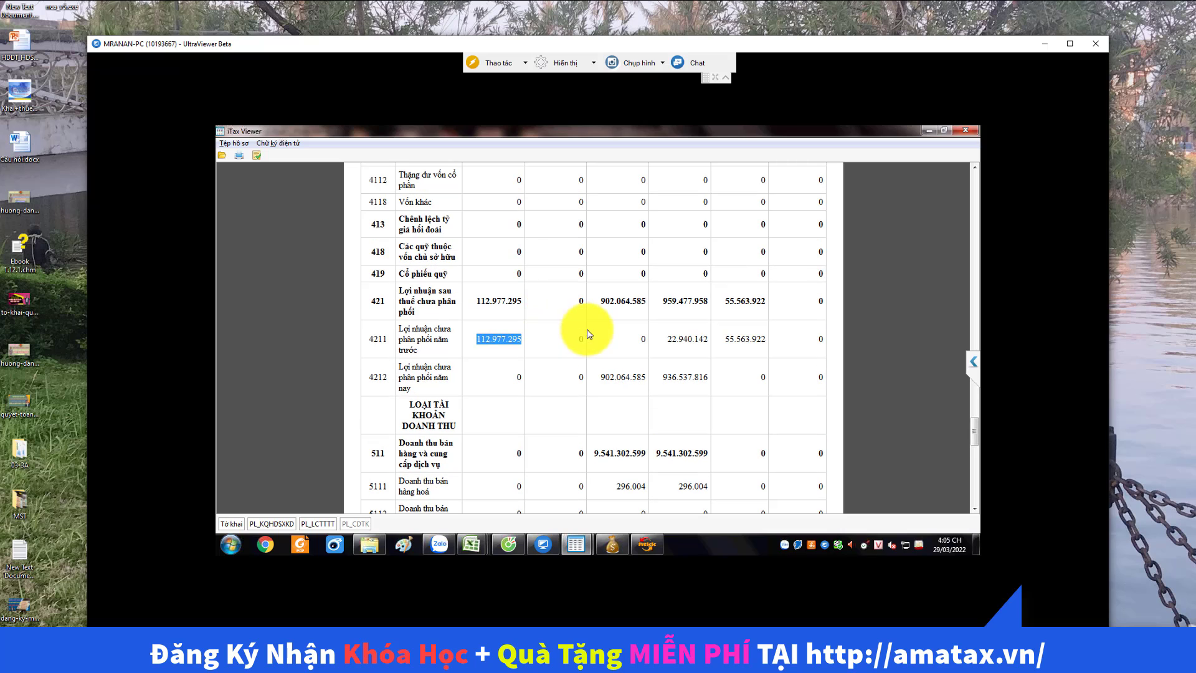
click(626, 340)
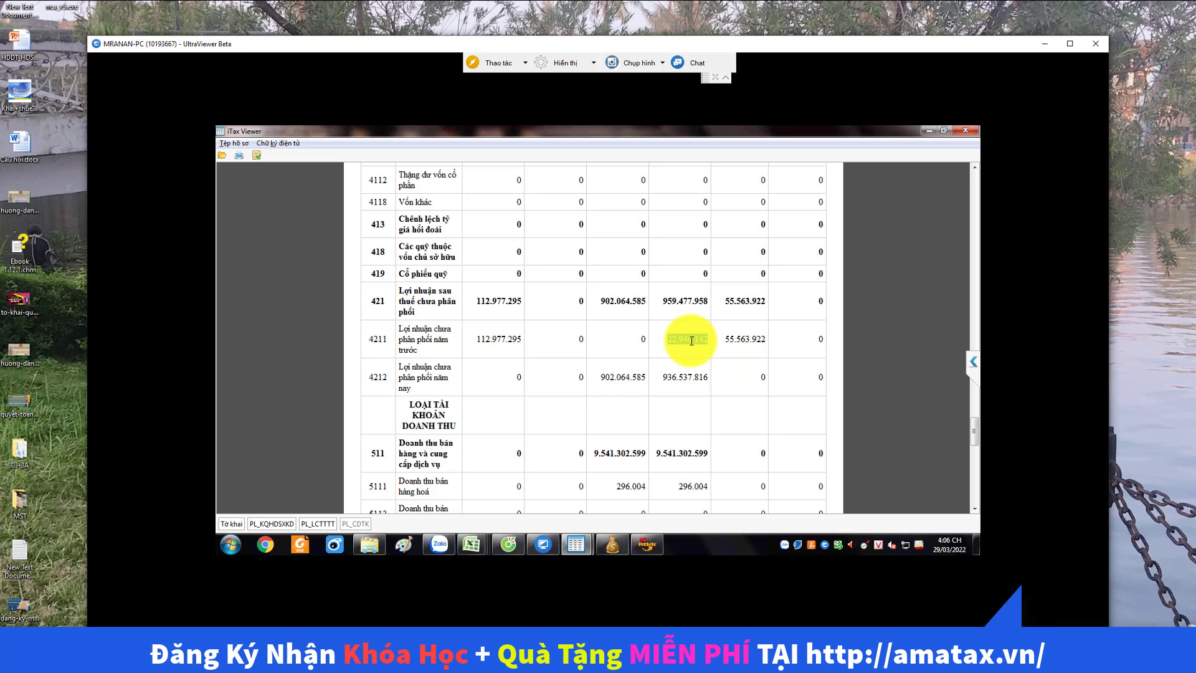
click(691, 341)
- Return to the account balance appendix in iTax Viewer and review the owner's equity accounts from 411 onward
key(alt+Tab)
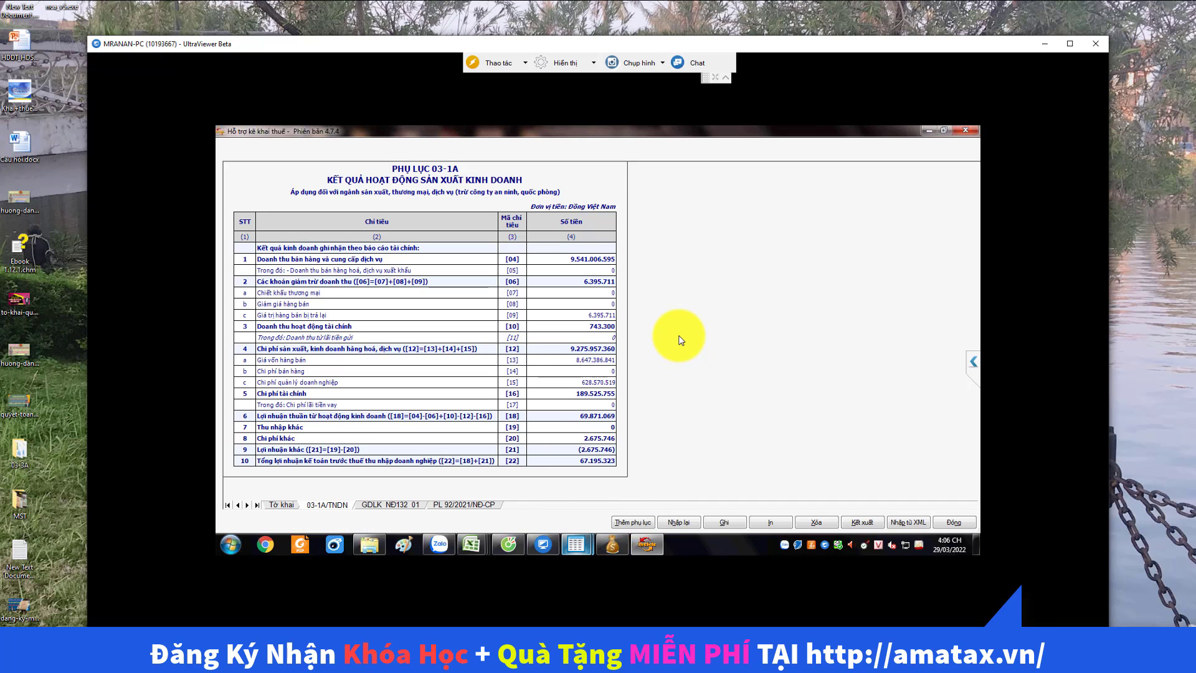
mouse_move(575, 544)
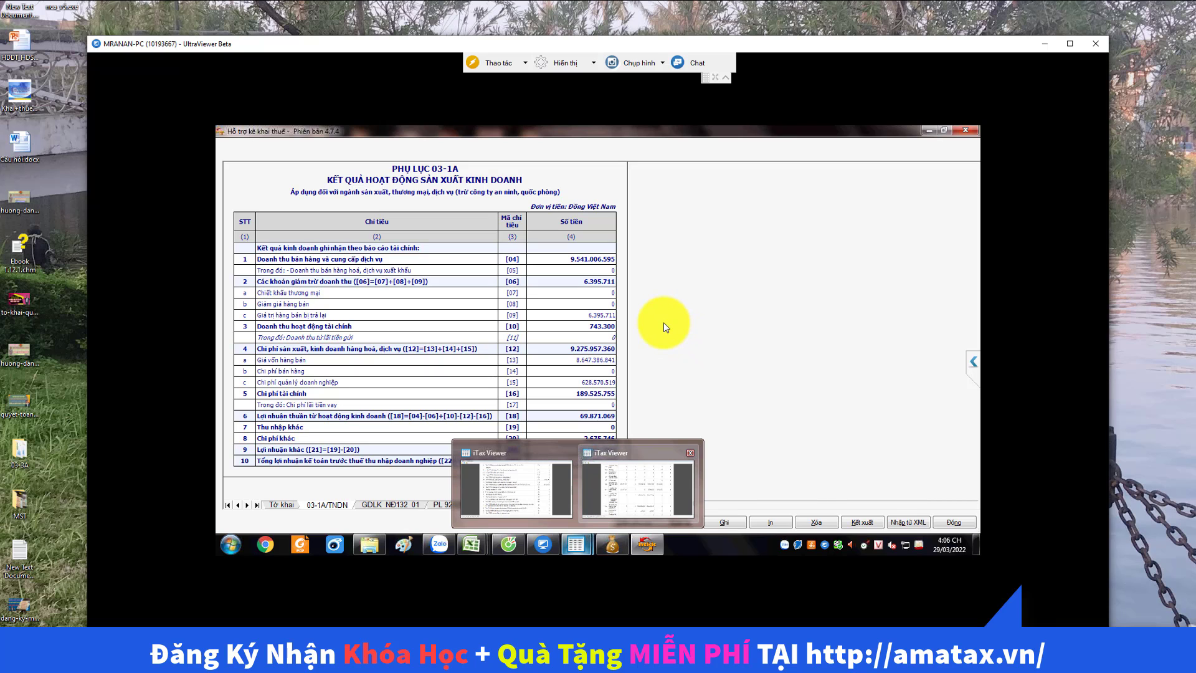
click(637, 489)
scroll(664, 329, up, 4)
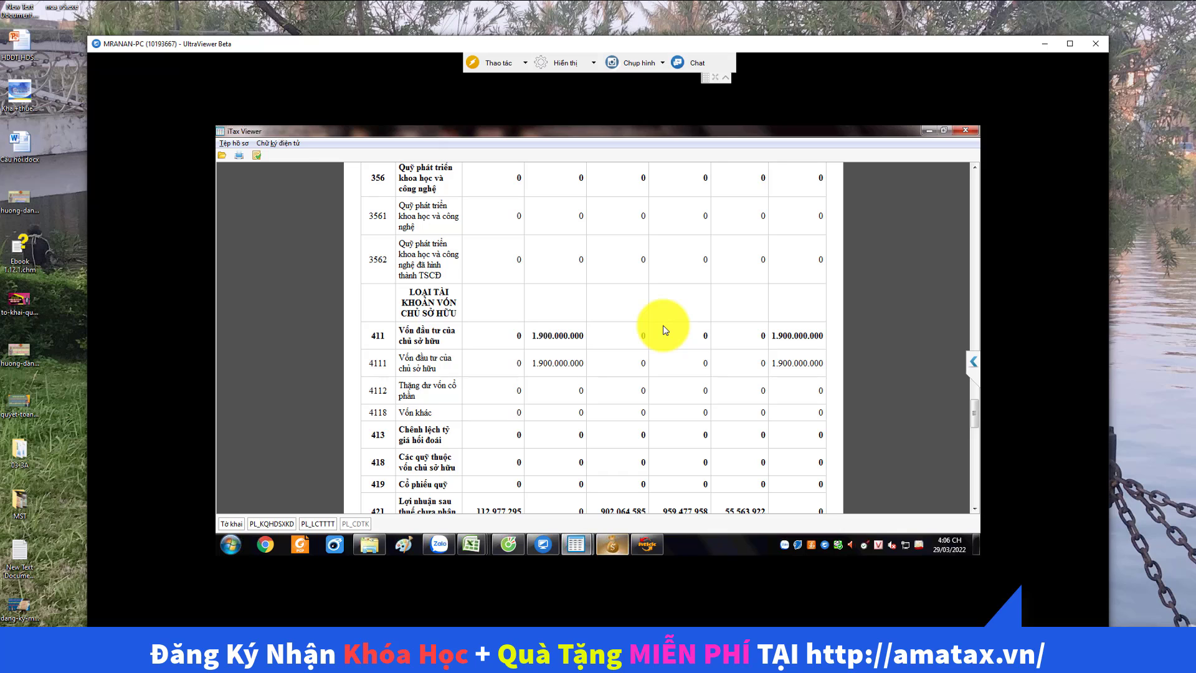
- Switch to the 2021 trial balance workbook CDPSTK_01_V_VN_16_6_53.xlsx in Excel and find undistributed profit accounts 421, 4211 and 4212
mouse_move(646, 544)
key(alt+Tab)
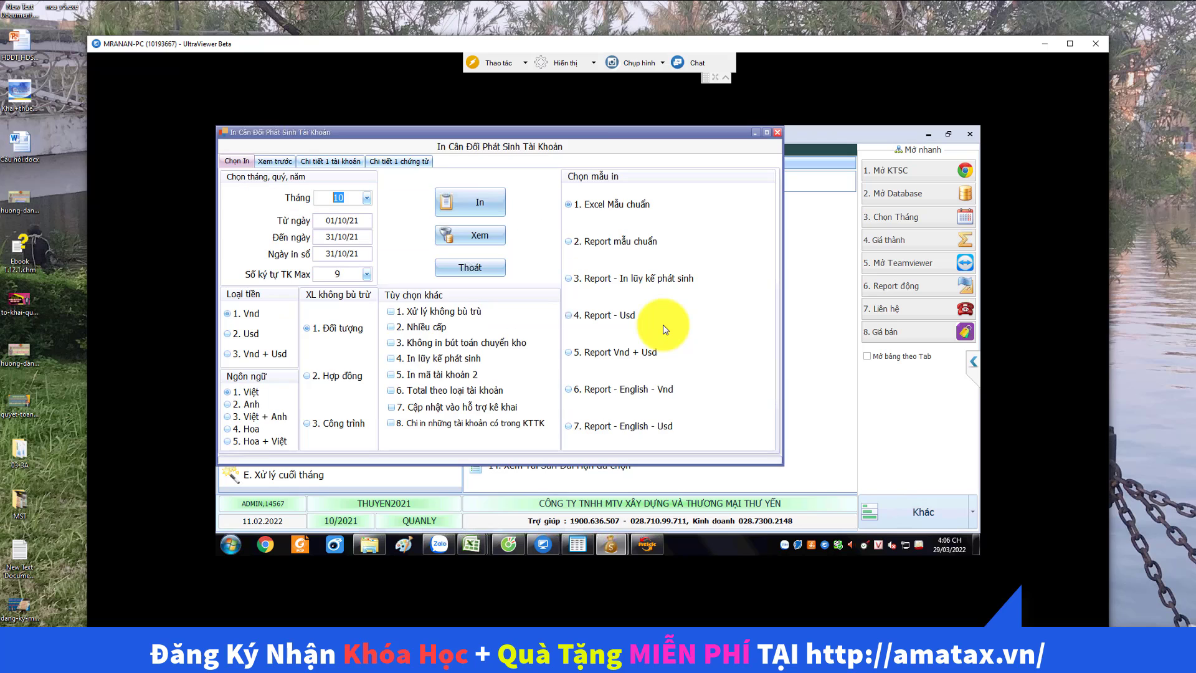
text(n)
key(Return)
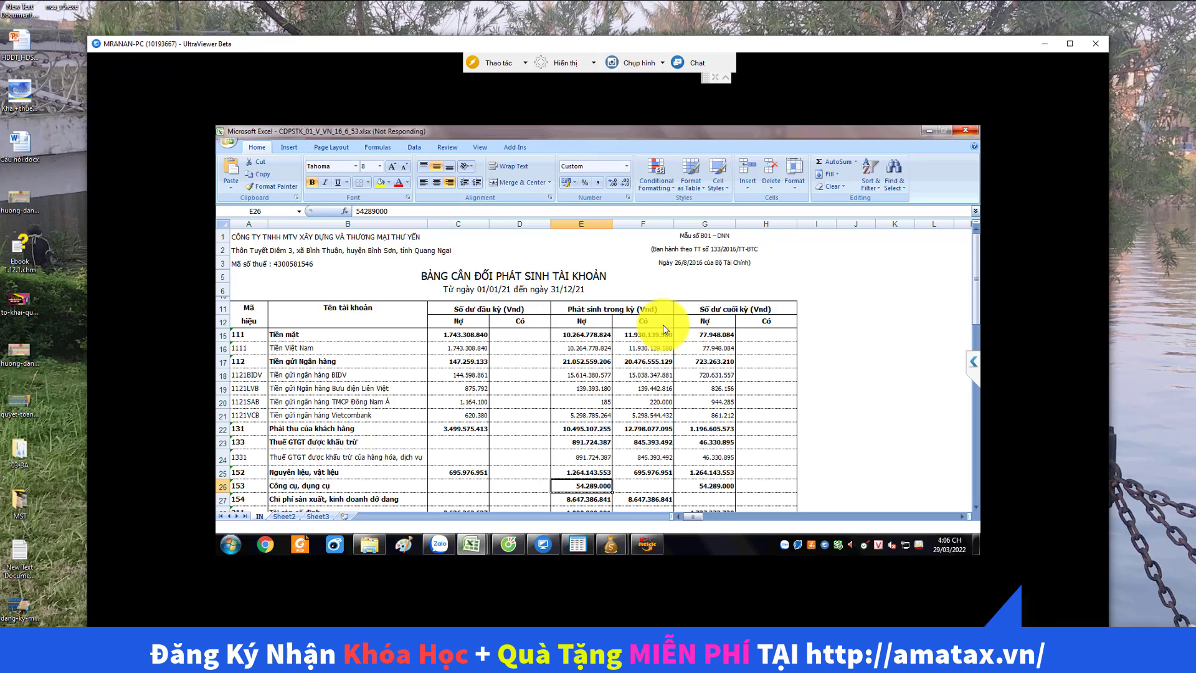
scroll(666, 383, down, 7)
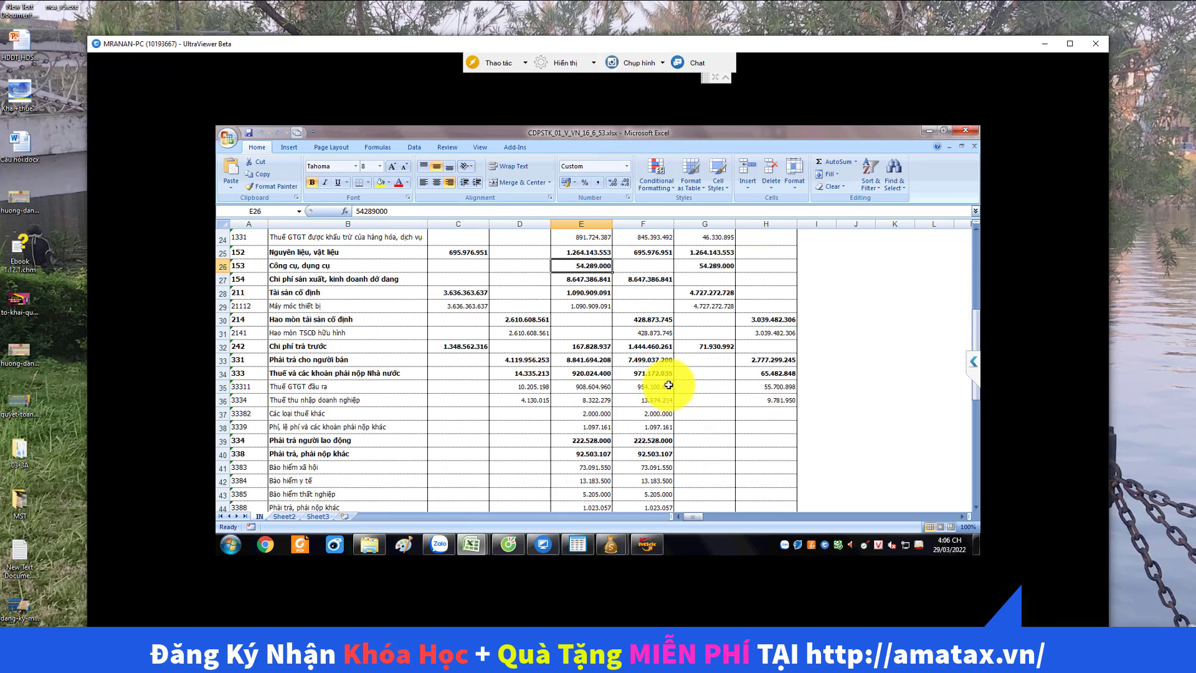
scroll(668, 385, down, 6)
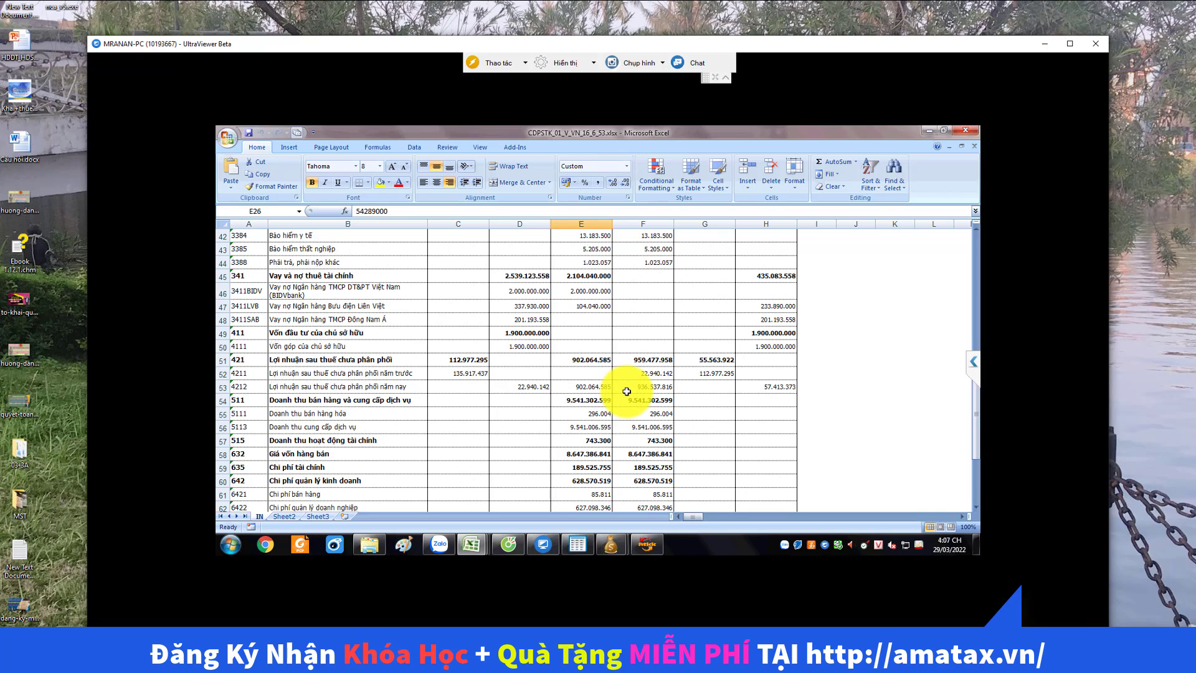
- Compare the closing balances of accounts 4211 and 4212 with account 4211's opening balance and credit posting in the trial balance
click(767, 389)
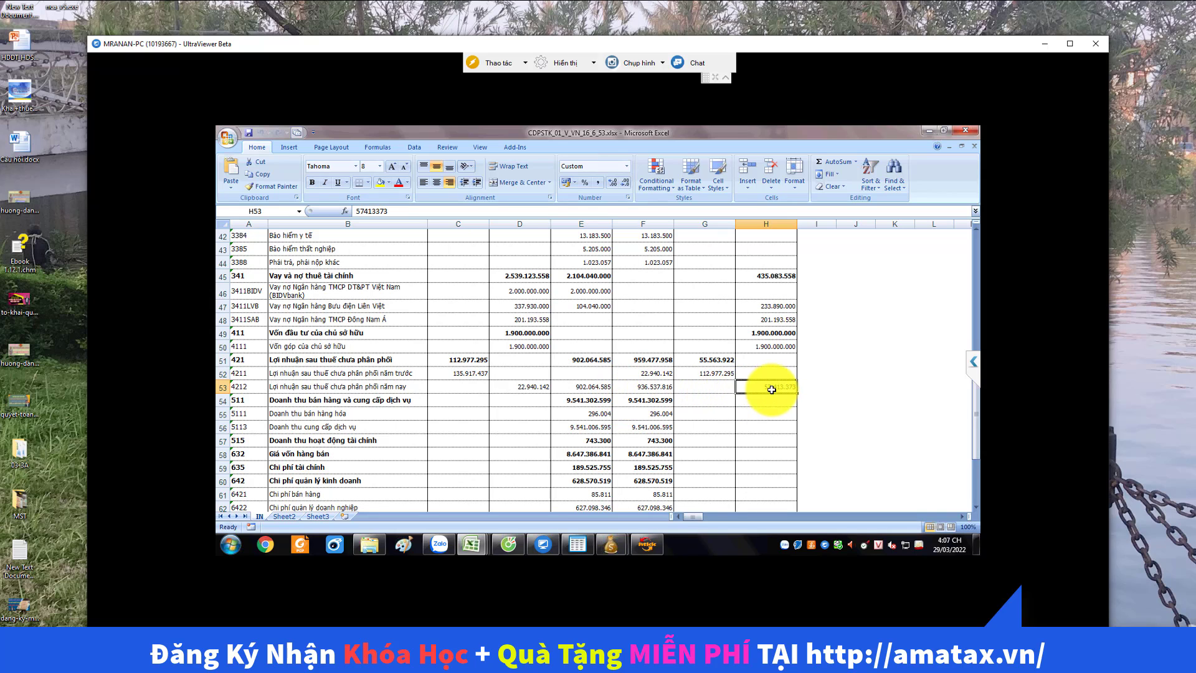
click(723, 371)
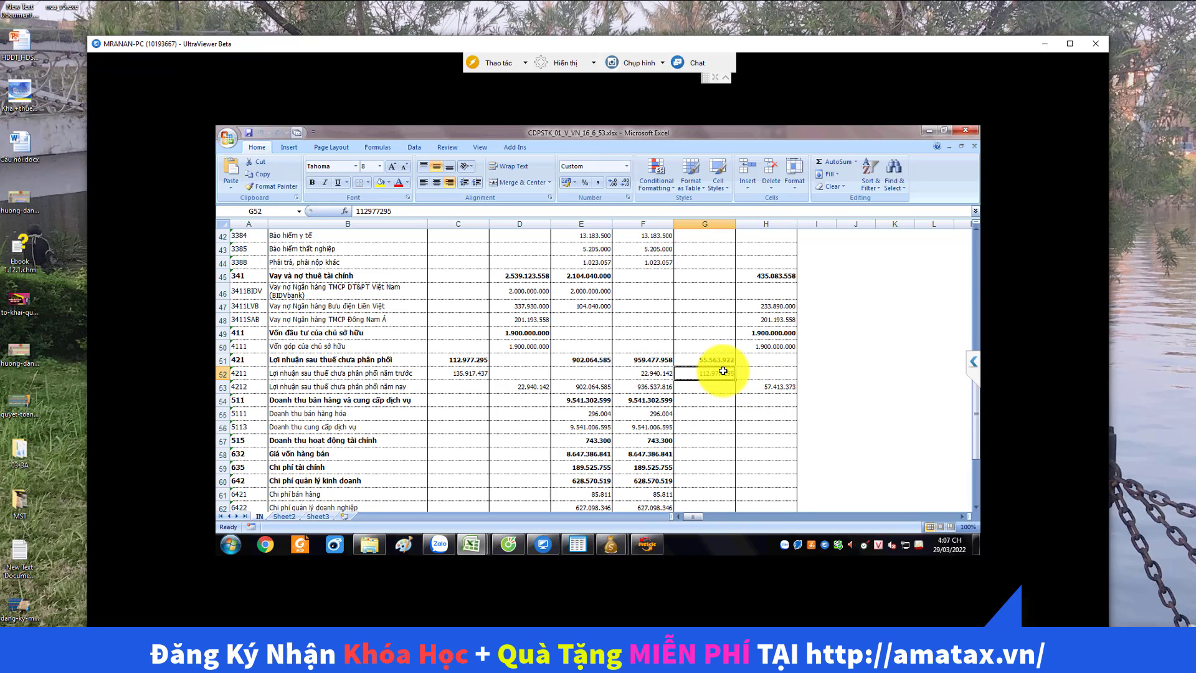
click(777, 388)
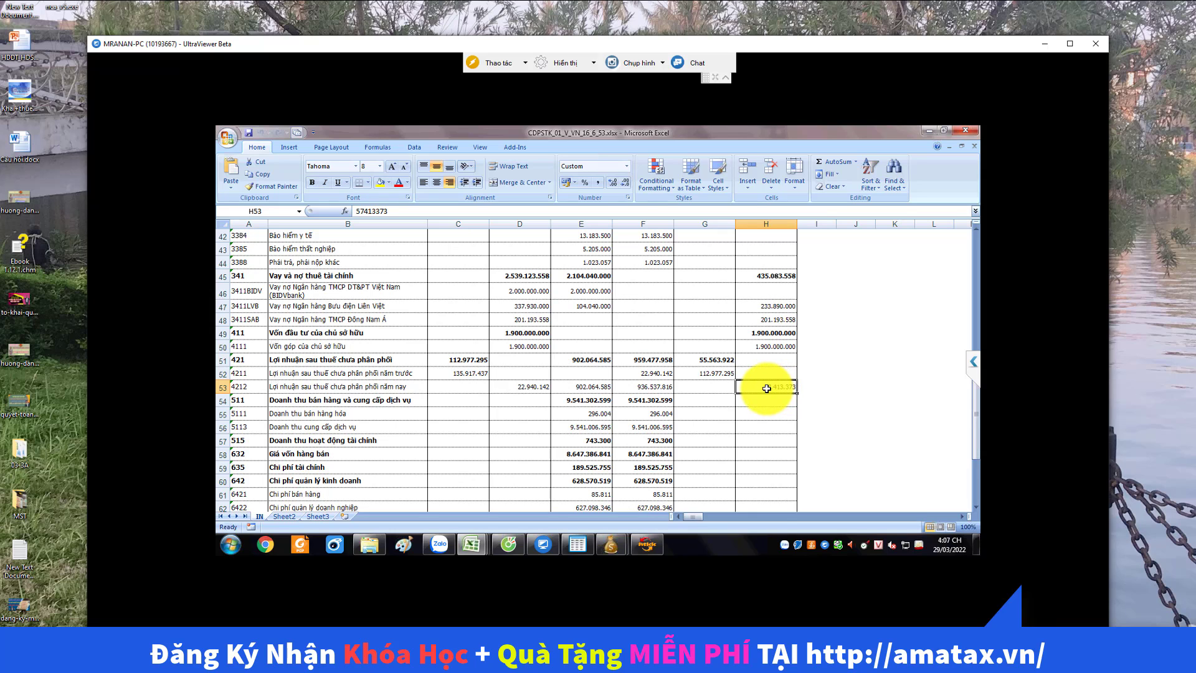
click(470, 376)
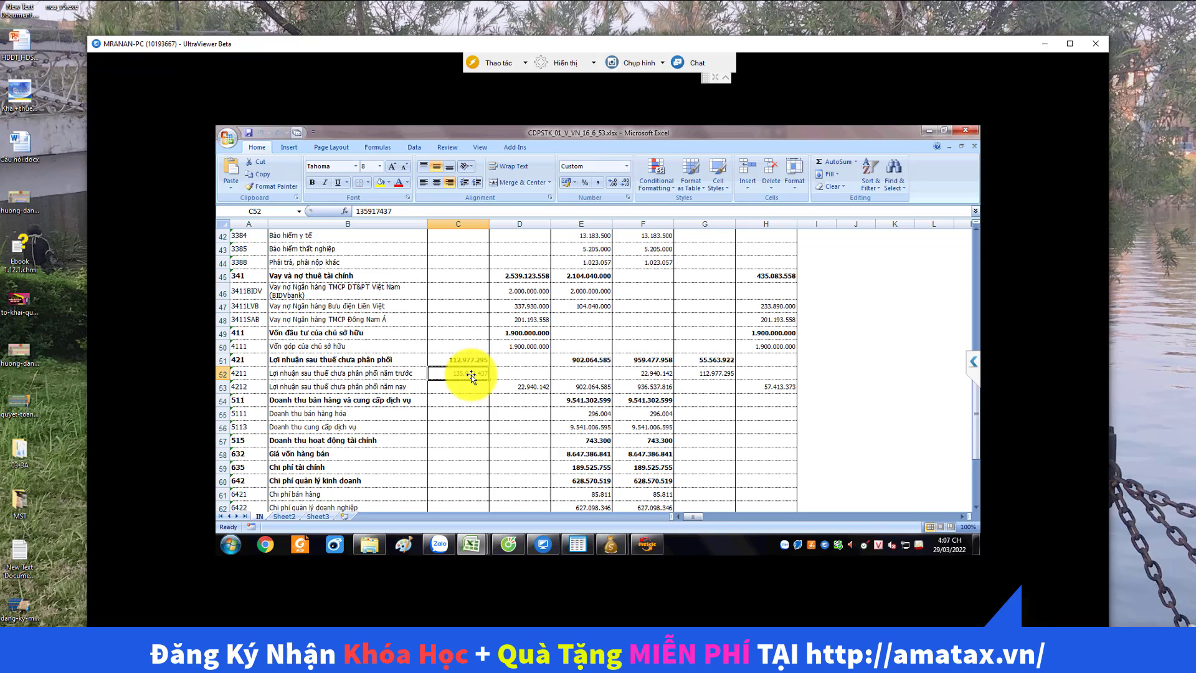
click(639, 375)
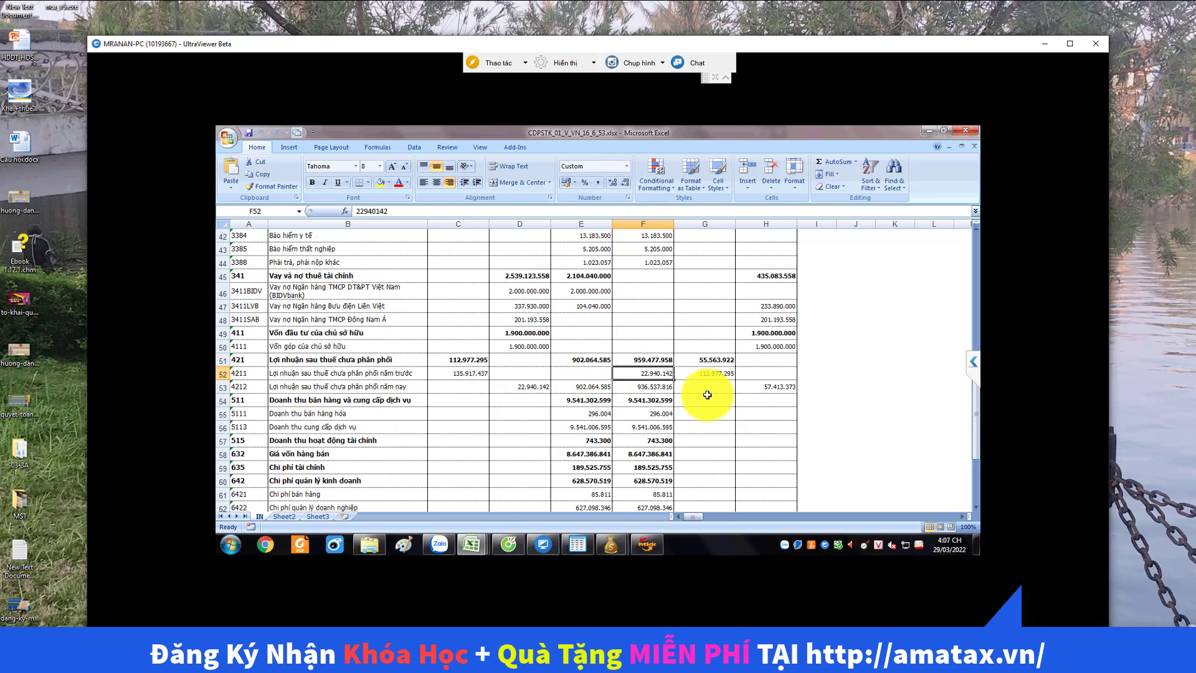
click(760, 386)
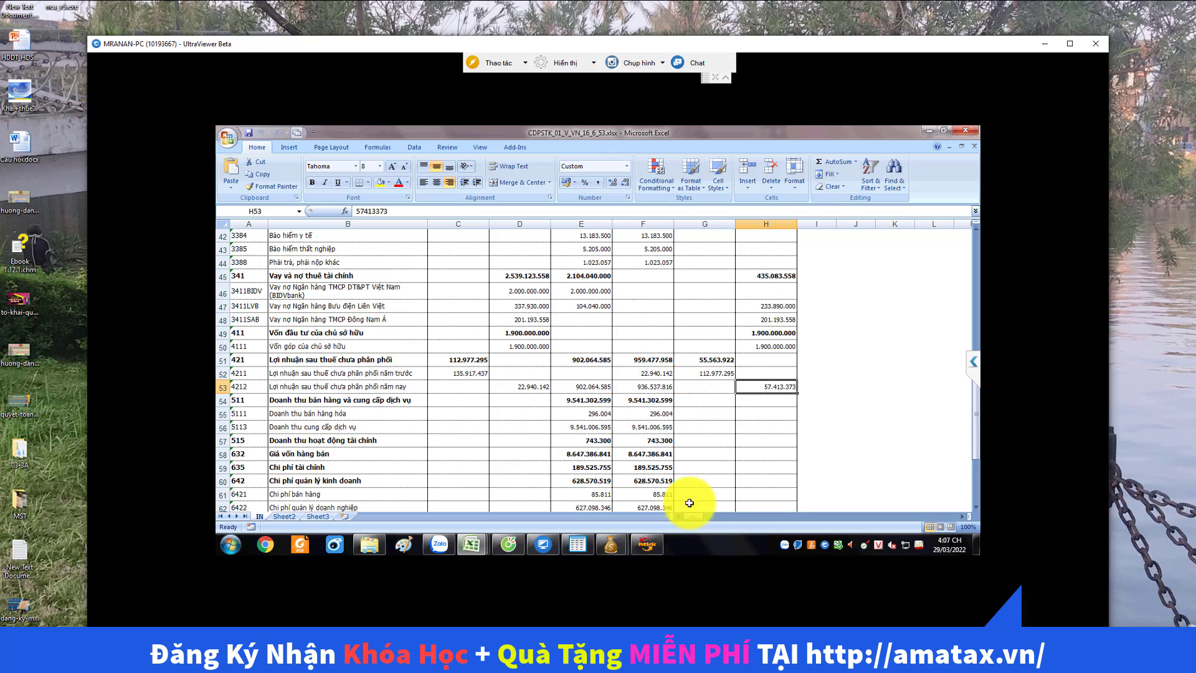
- Switch to the corporate income tax finalization declaration in iTax Viewer
click(576, 544)
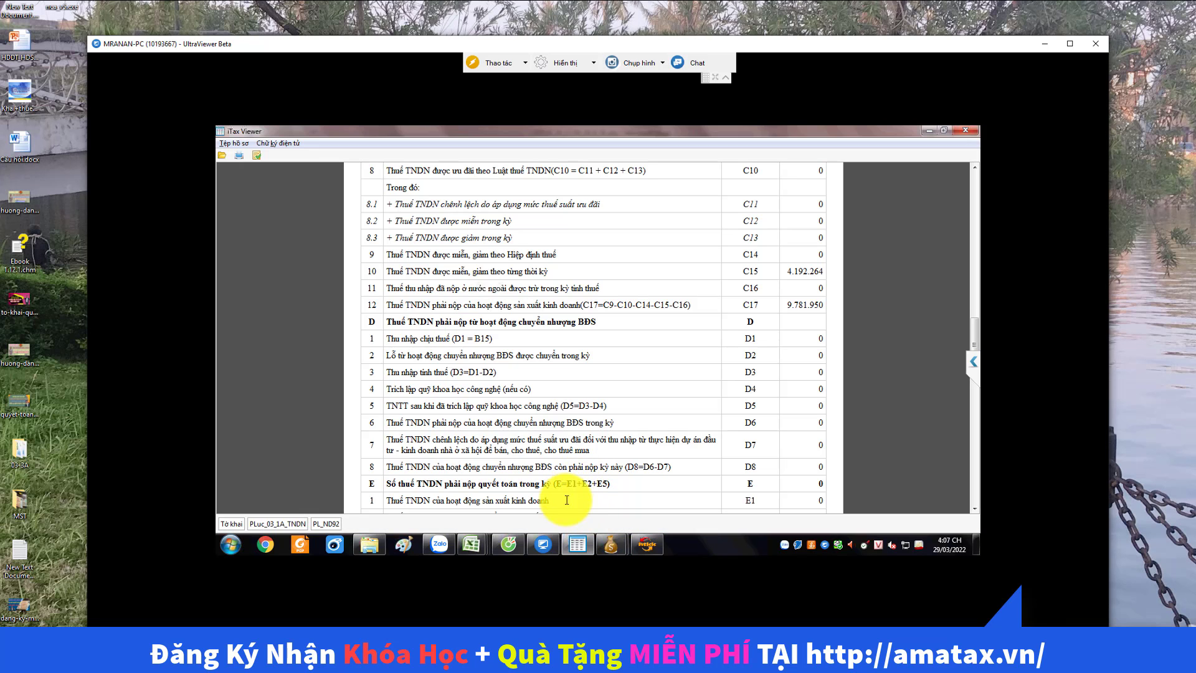
- Review section E of the filed tax return, then switch to the HTKK declaration and show its GDLK NĐ132_01 annex
scroll(373, 512, down, 2)
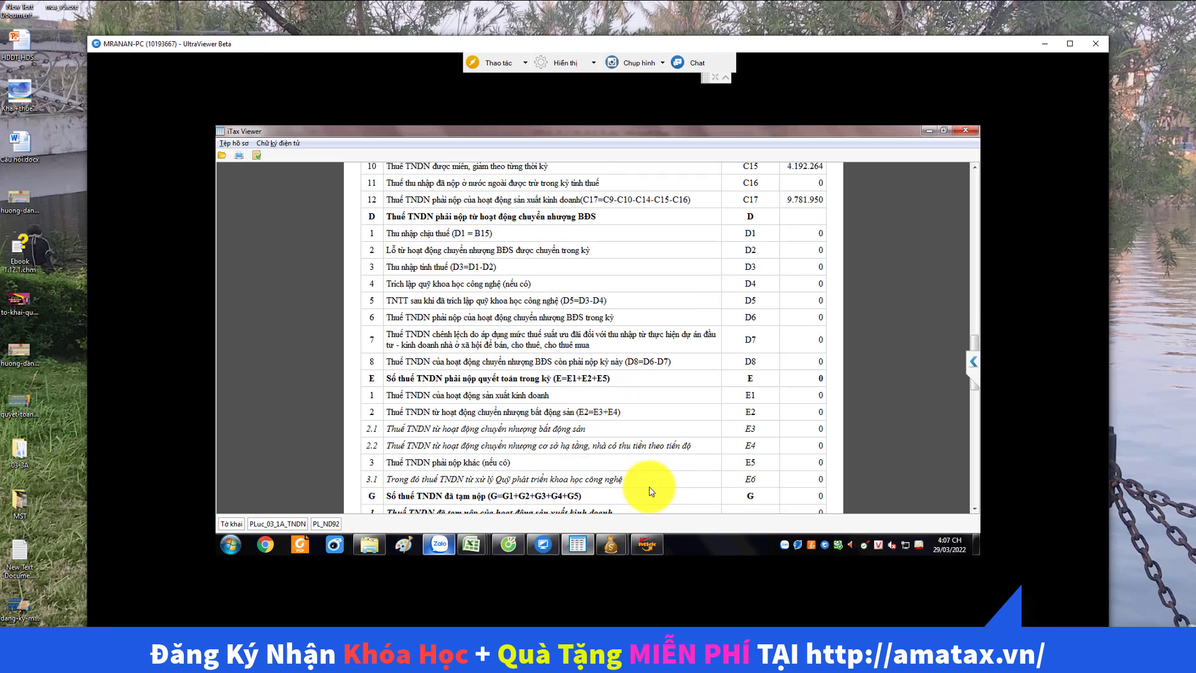
key(alt+Tab)
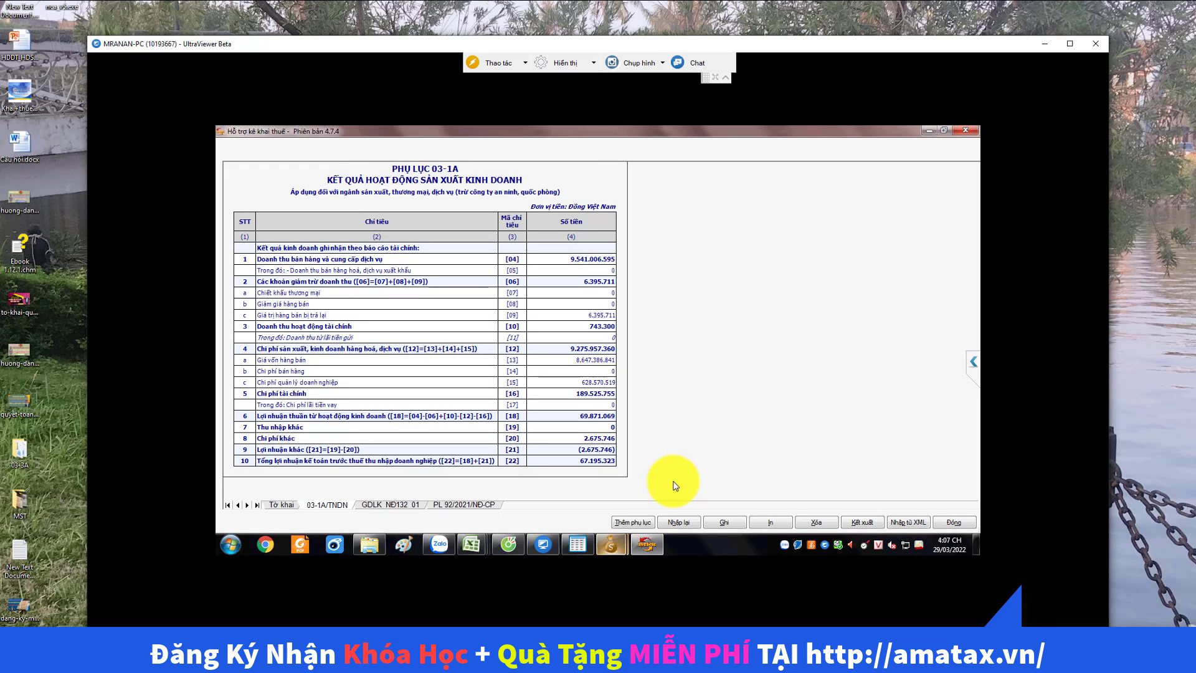
key(ctrl+Page_Down)
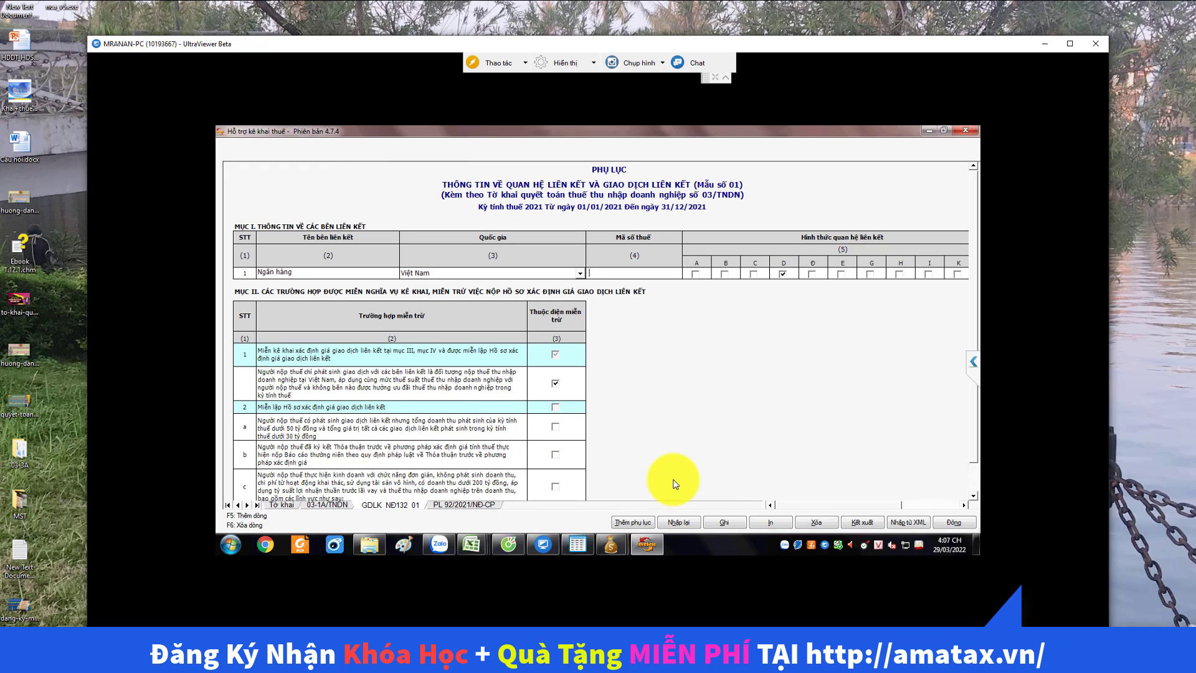
key(super+t)
mouse_move(673, 482)
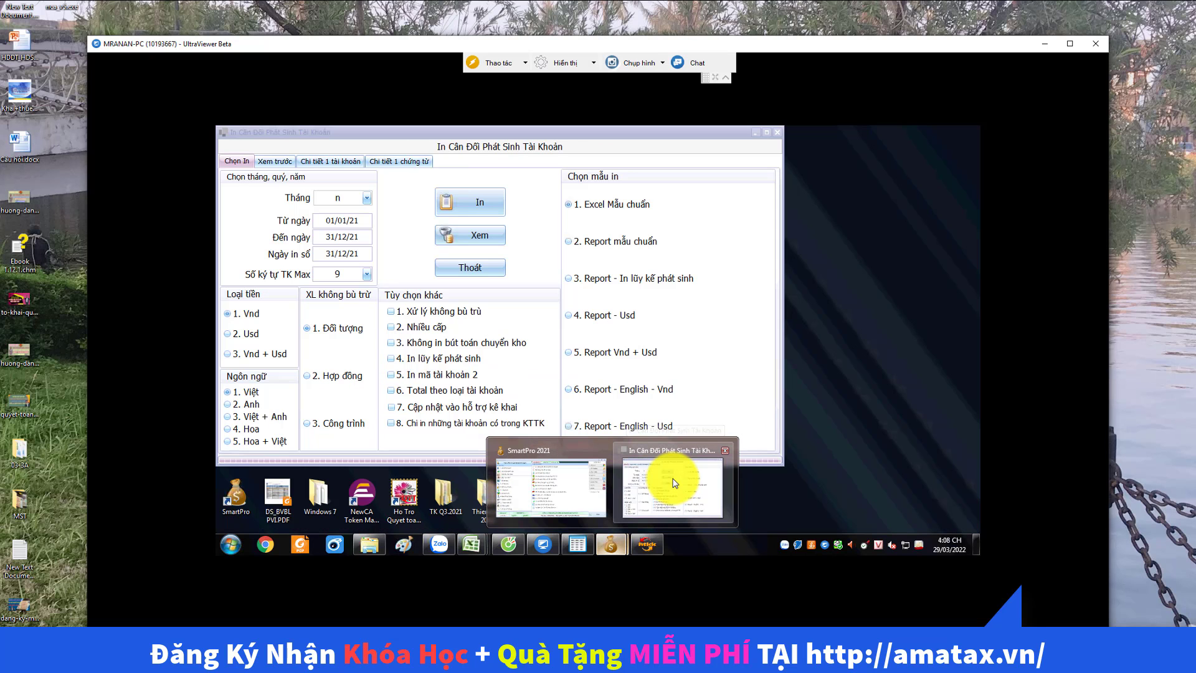
key(Escape)
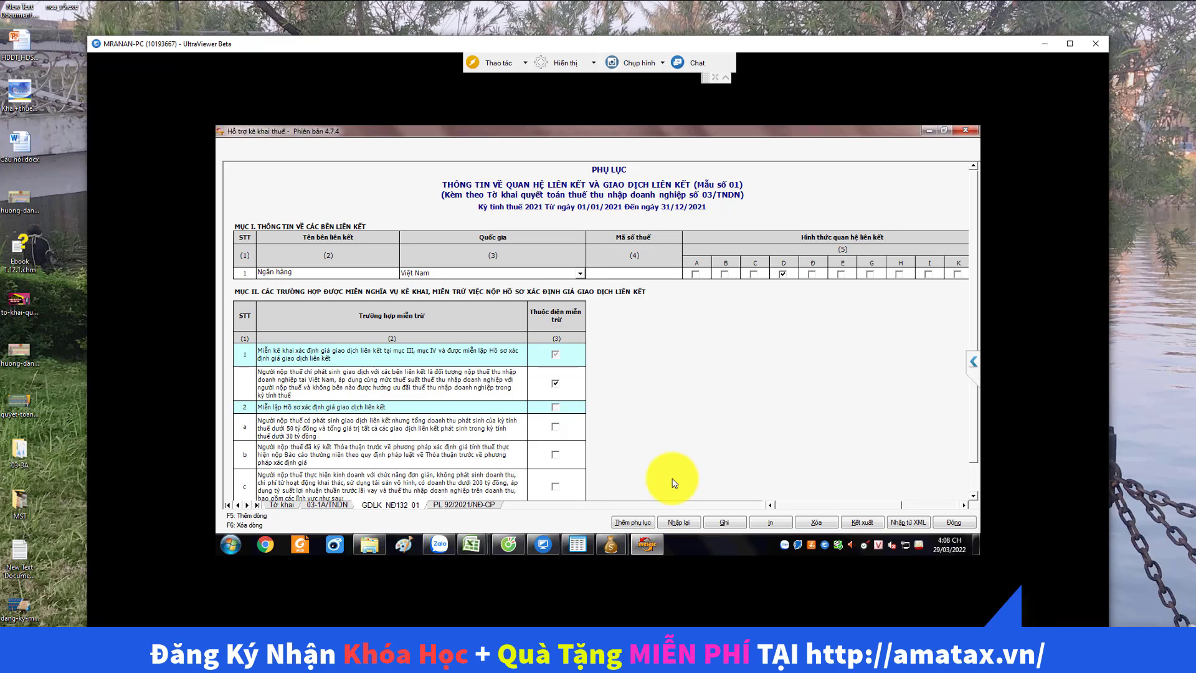
- Save the corporate income tax declaration, agreeing to save it despite the incorrect entries, and close it
key(ctrl+s)
key(Left)
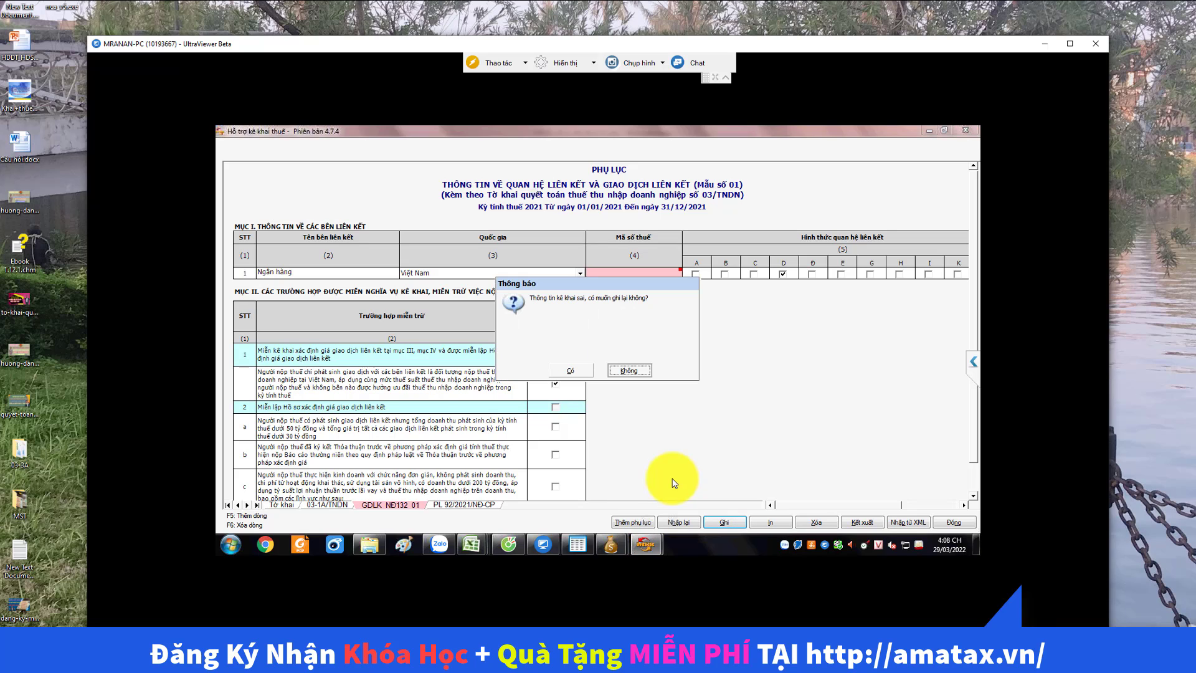
key(Return)
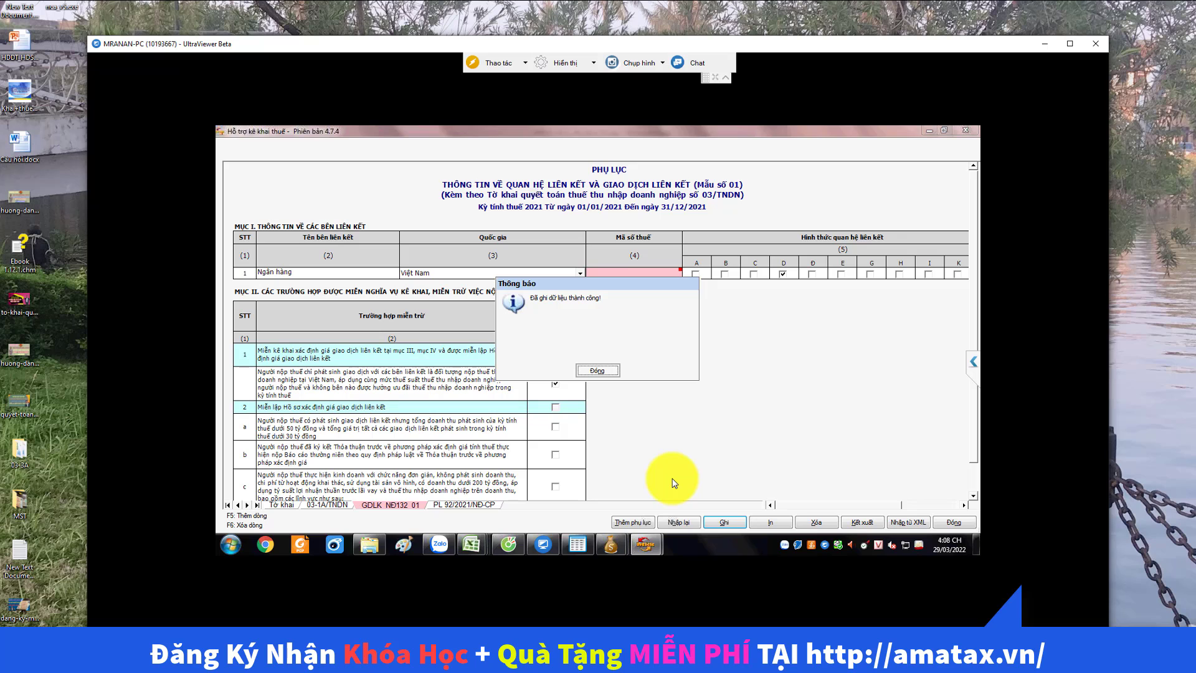
key(Return)
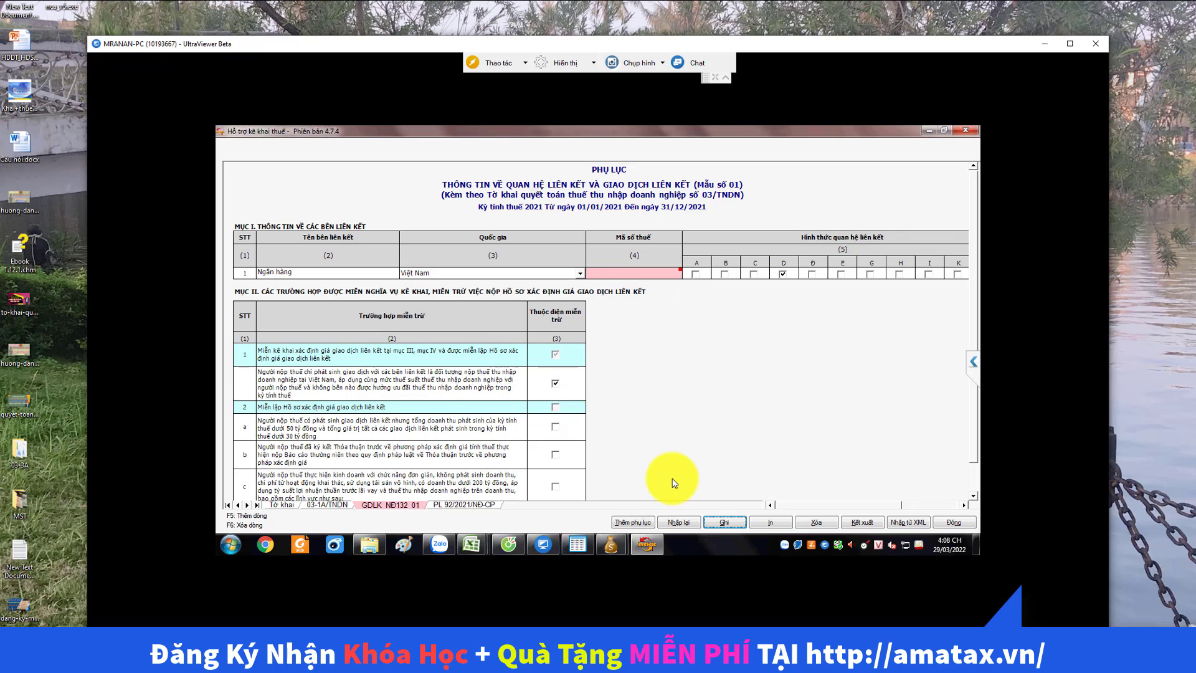
key(alt+i)
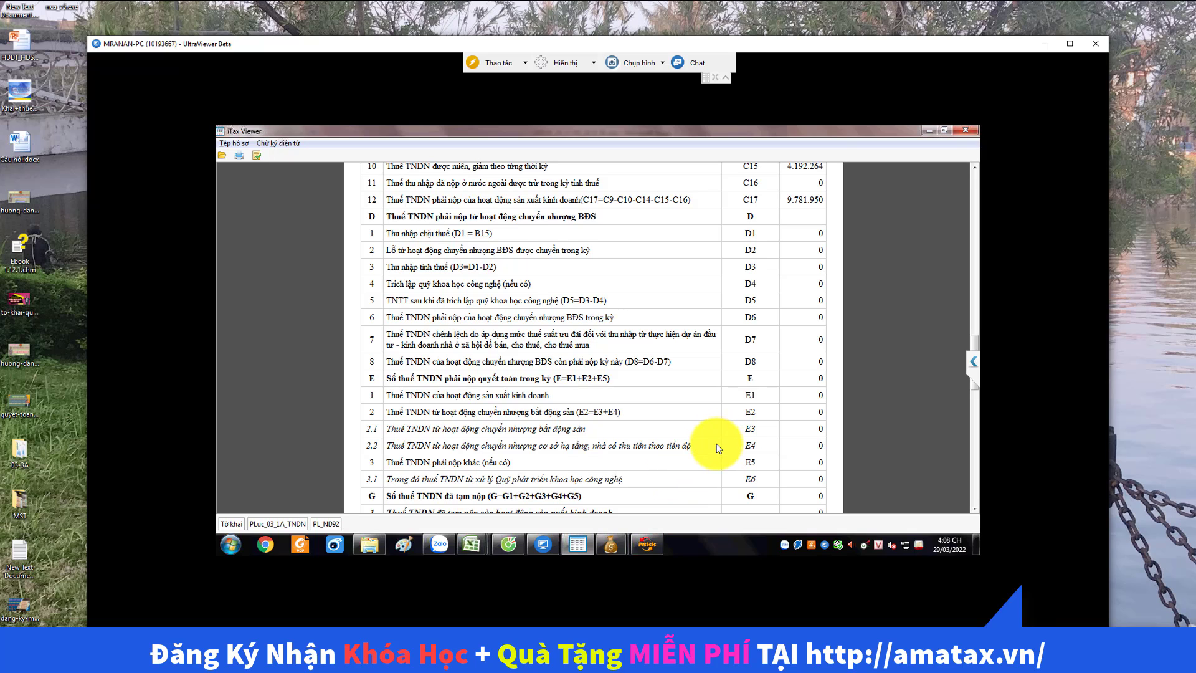
key(alt+F4)
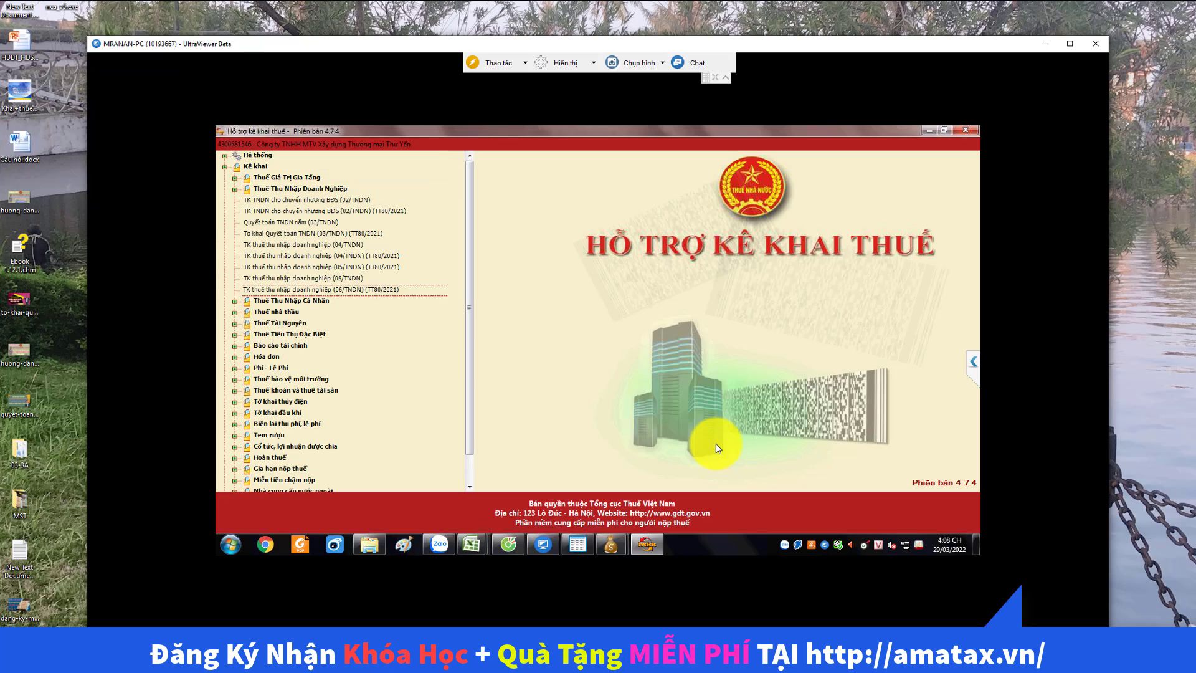
- Open the financial statement set B01a - DNN (TT133/2016/TT-BTC) from the Báo cáo tài chính group
key(Down)
key(Down)
key(Up)
key(Right)
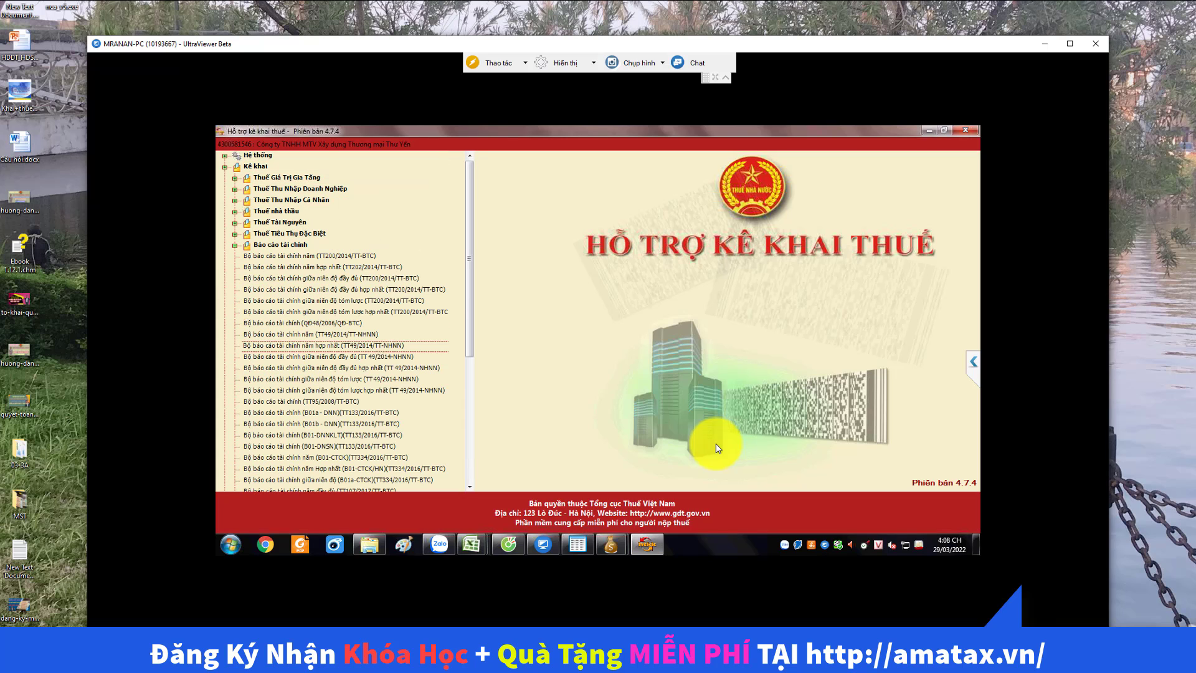
key(Down)
key(Down)
key(Down)
key(Down)
key(Down)
key(Down)
key(Down)
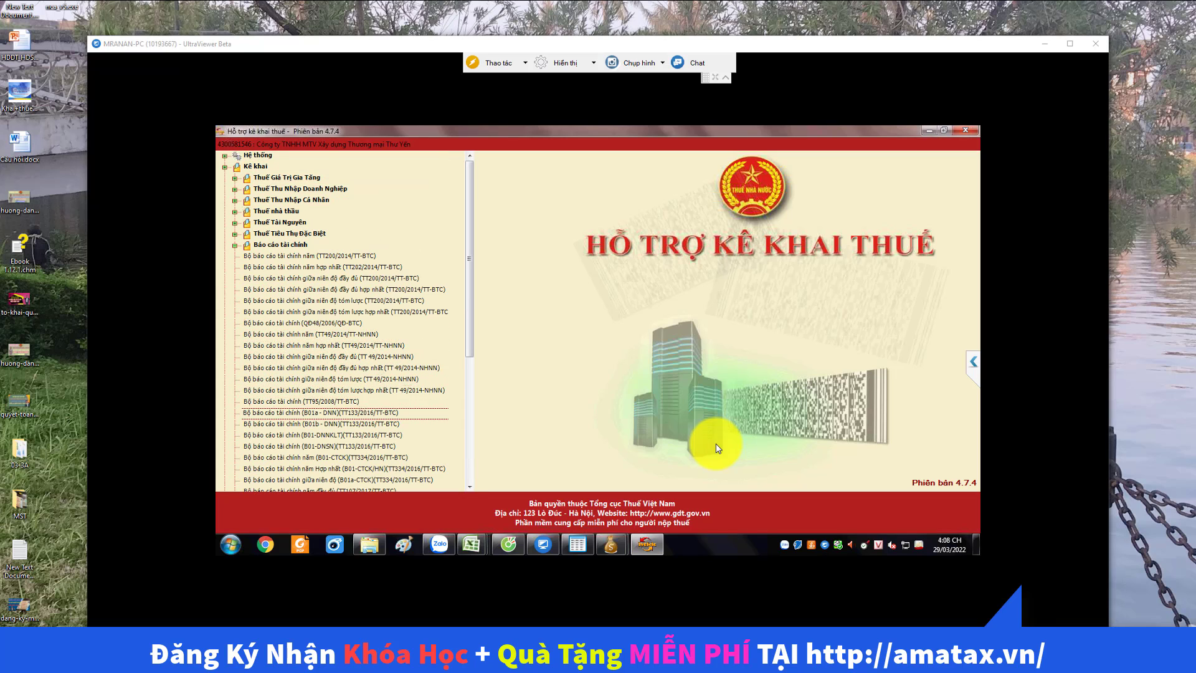
key(Return)
key(Return)
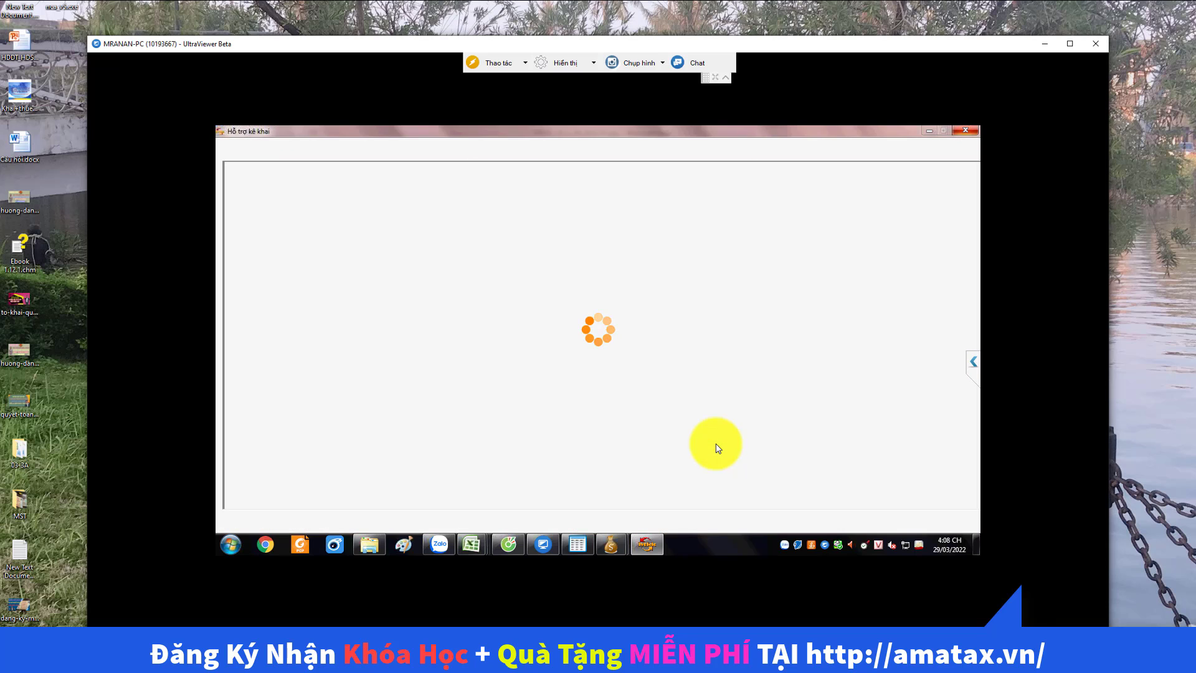
- Find account 421 in the account balance sheet (BCĐTK) and select the opening balance of sub-account 4212
scroll(716, 438, down, 1)
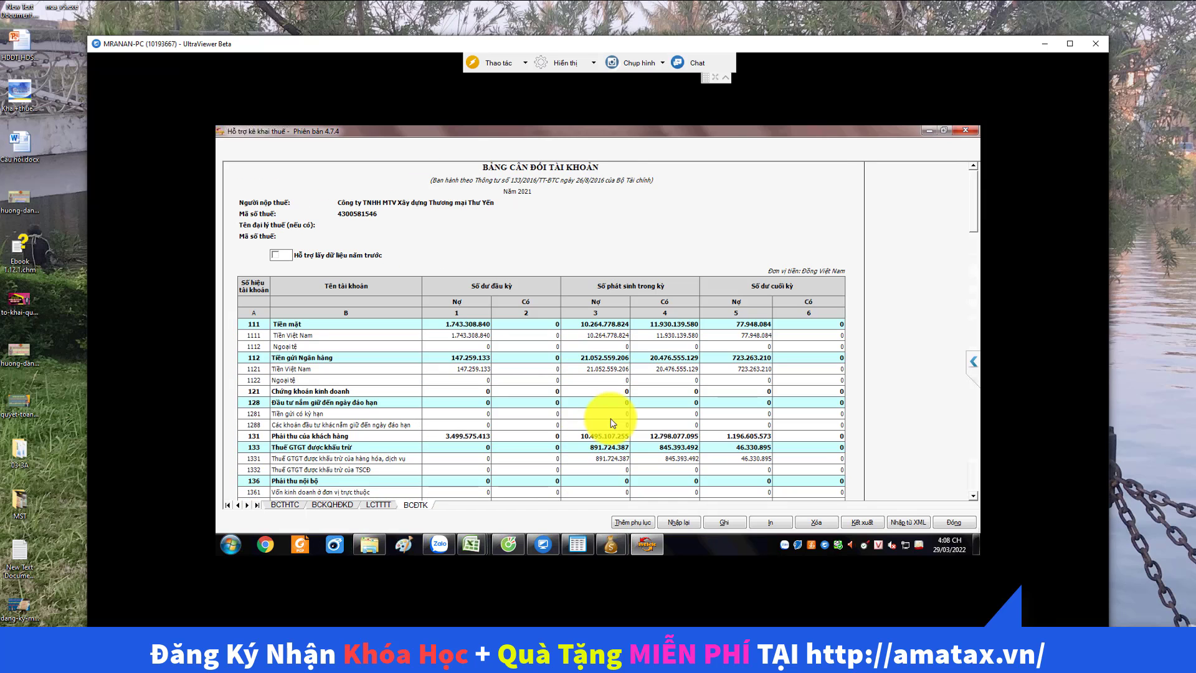
key(ctrl+Page_Up)
scroll(609, 418, down, 10)
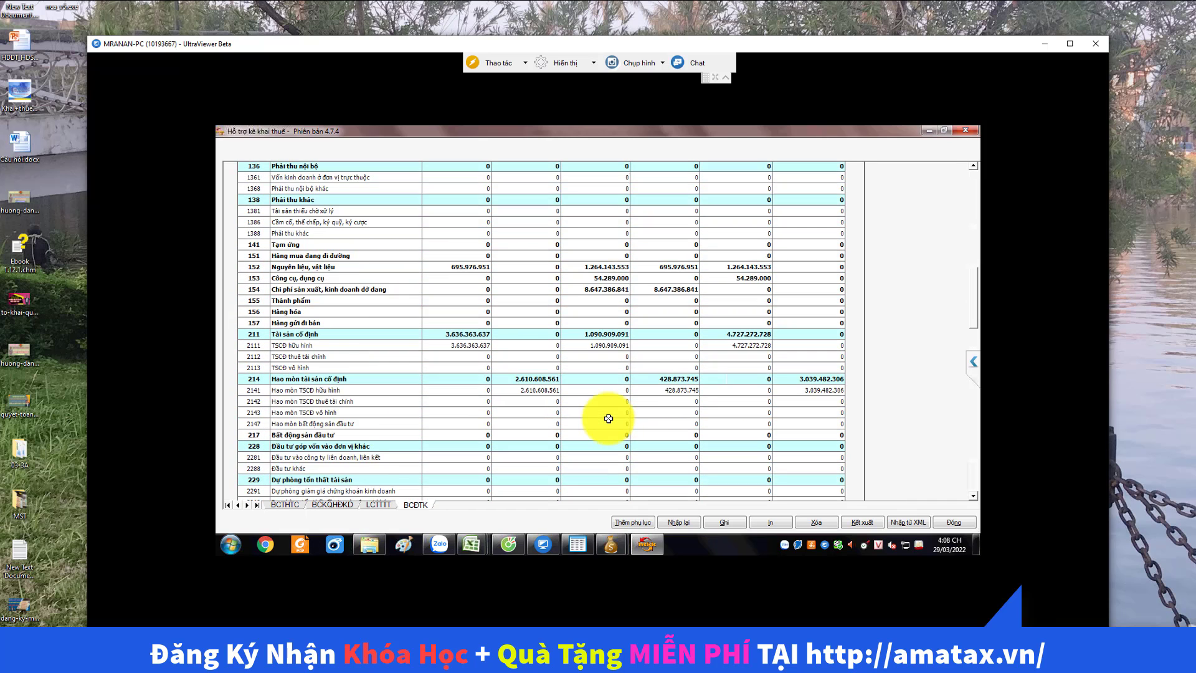
scroll(609, 418, down, 20)
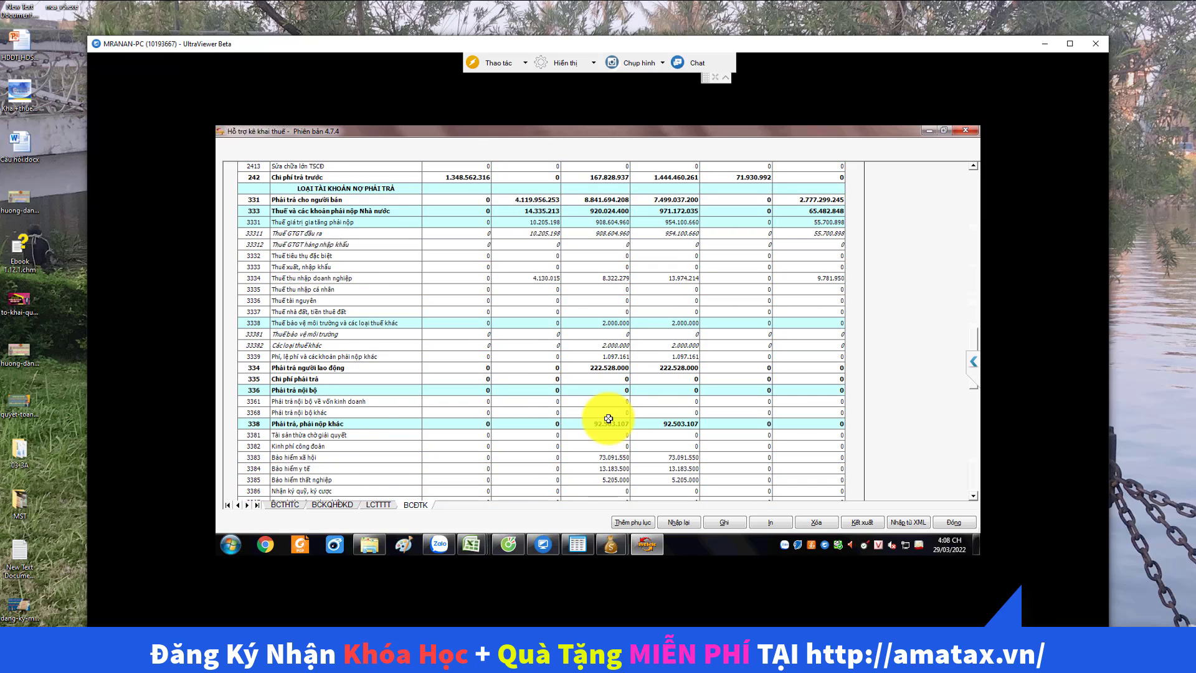
scroll(609, 419, down, 5)
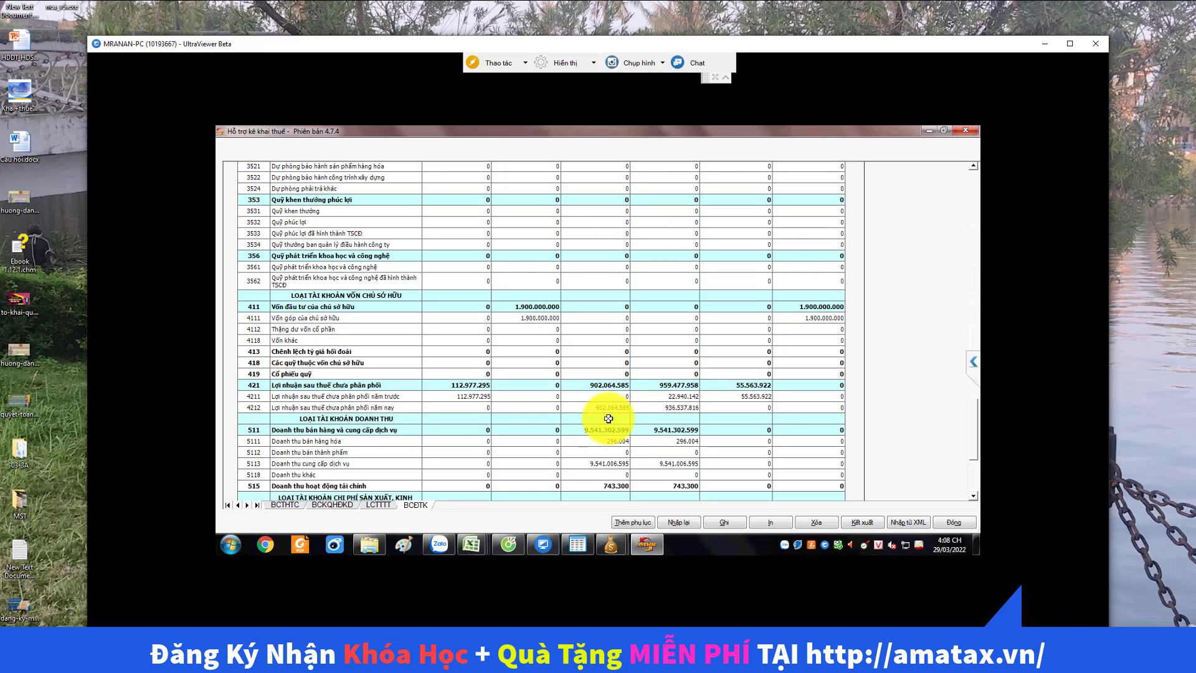
click(492, 408)
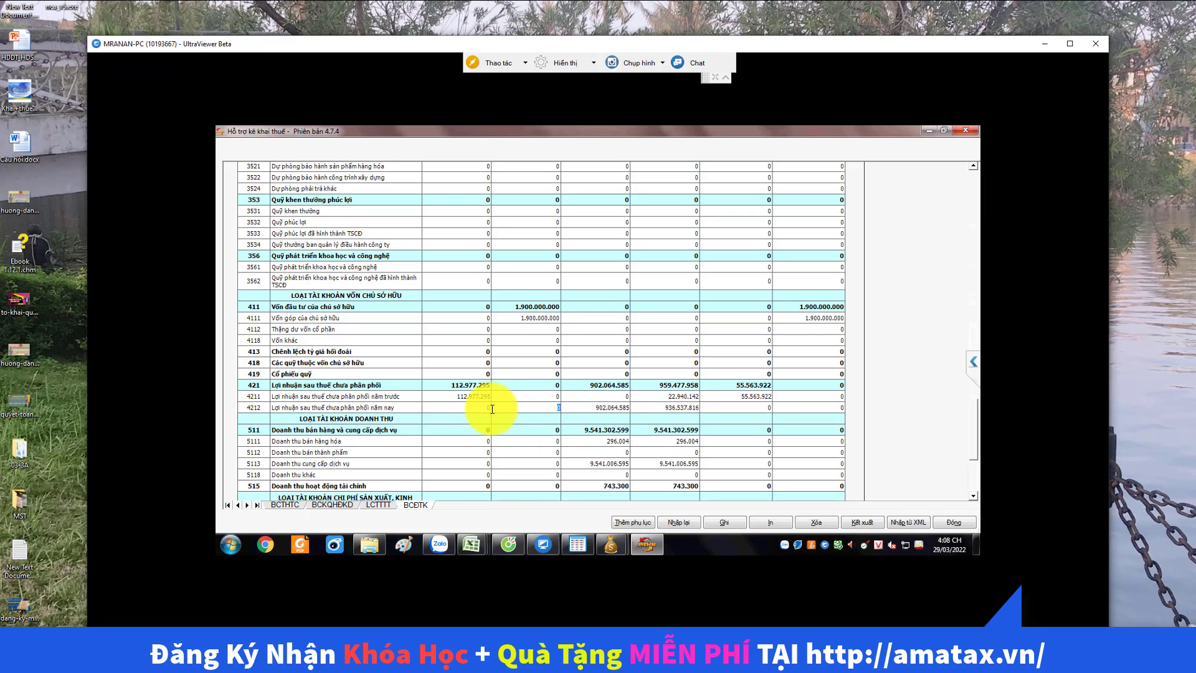
- Switch to the Excel trial balance CDPSTK_01_V_VN_16_6_53.xlsx and copy account 4211's opening debit balance from cell C52
mouse_move(611, 544)
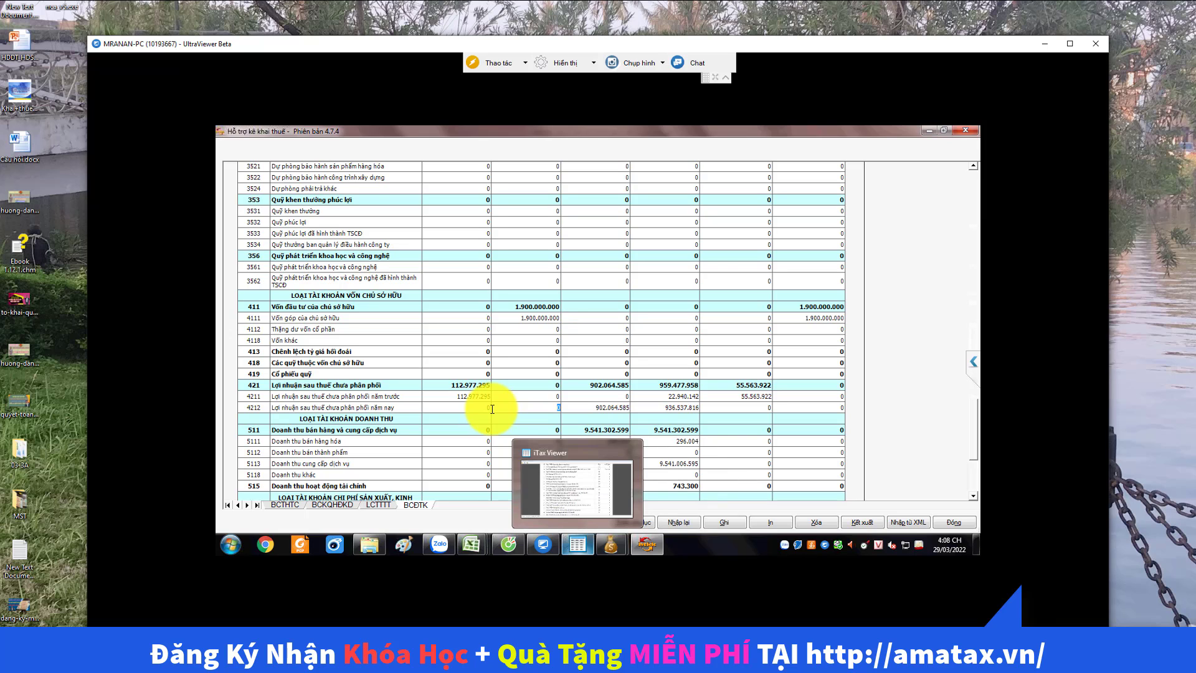
mouse_move(471, 543)
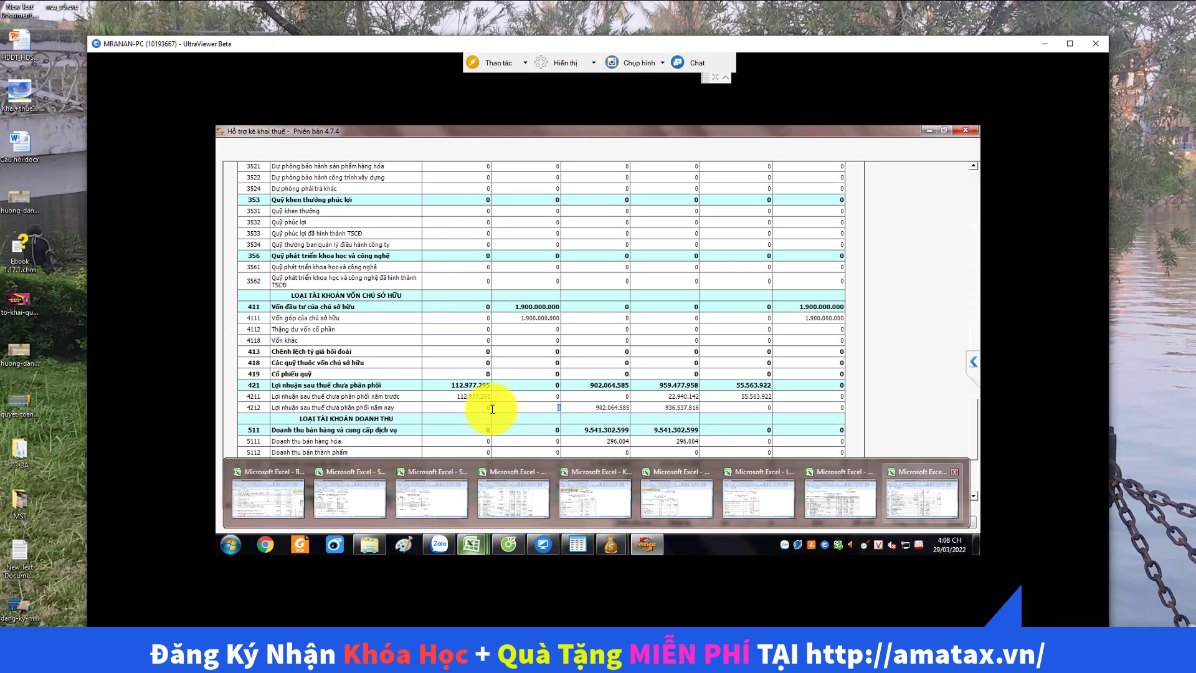
mouse_move(922, 495)
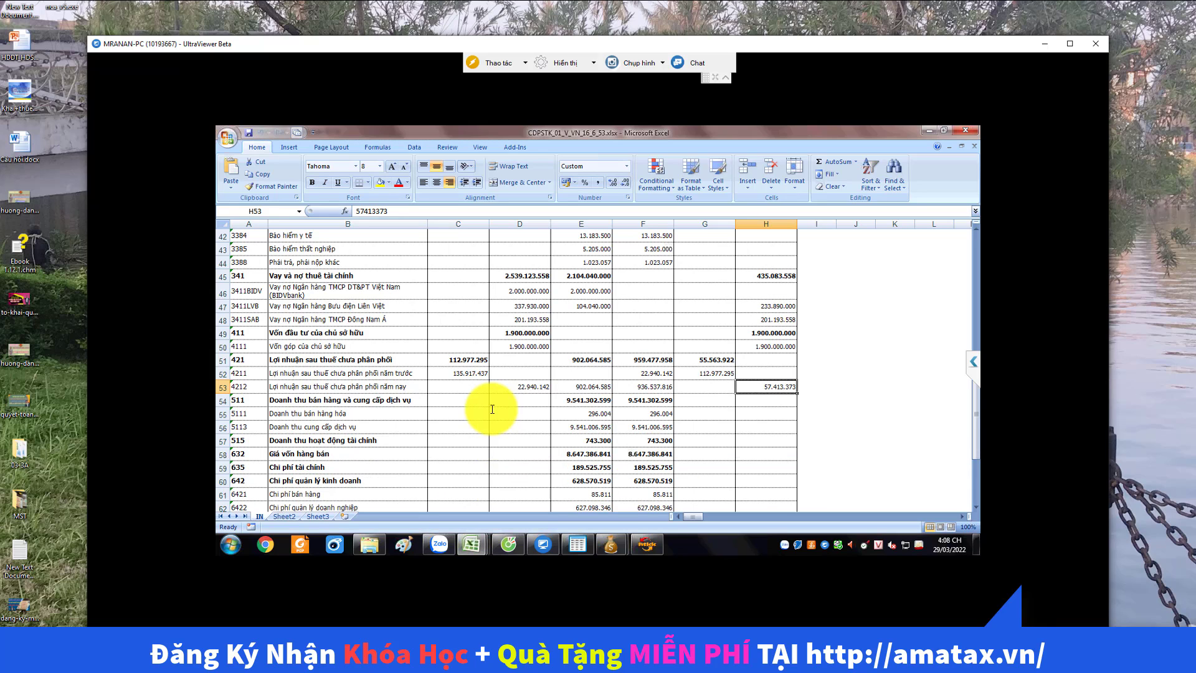
key(Up)
key(Left)
key(Left)
key(Left)
key(Left)
key(Left)
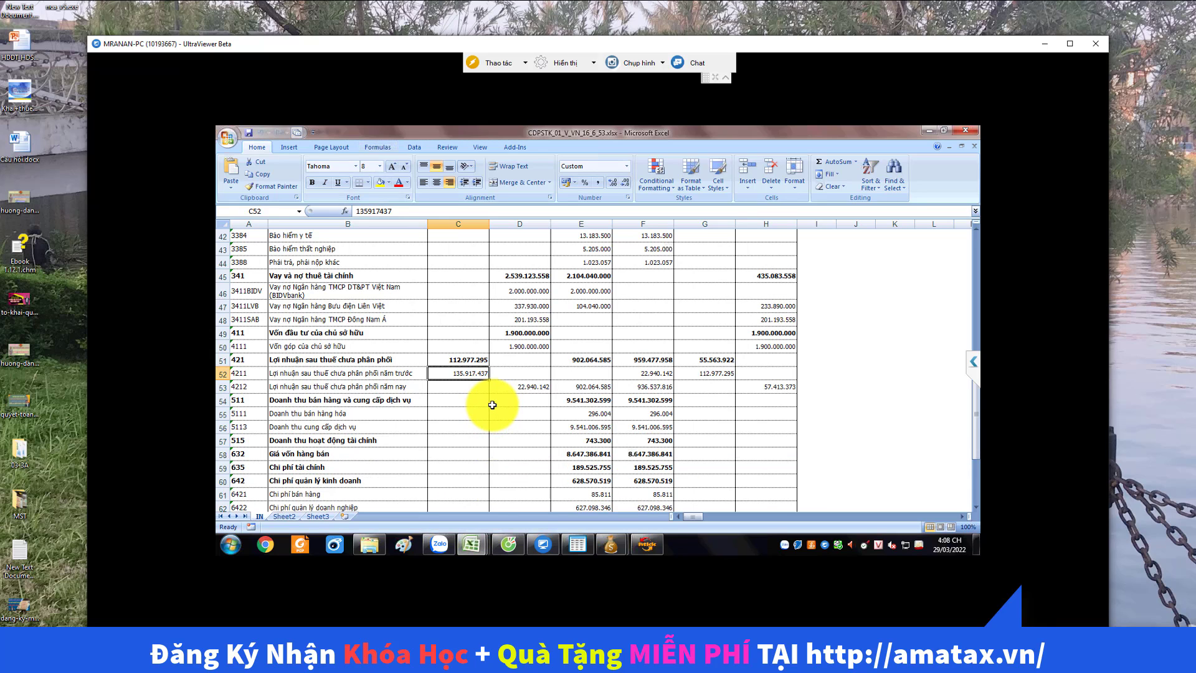
key(F2)
key(shift+Home)
key(ctrl+c)
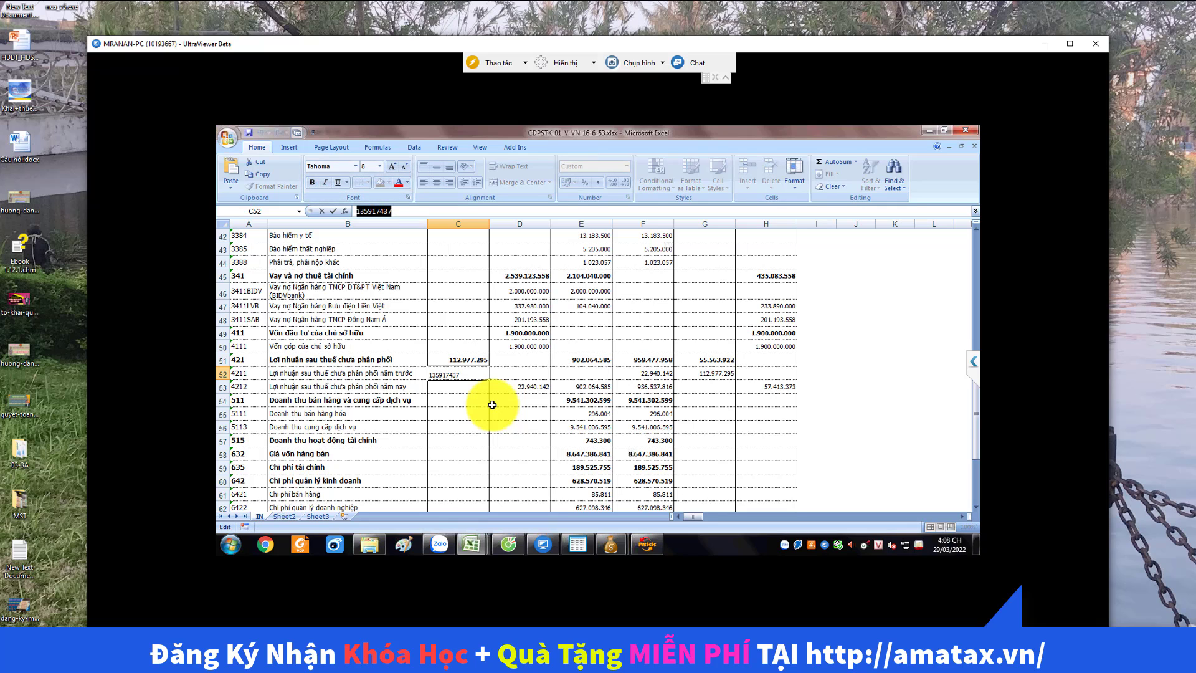
- Switch back to HTKK and paste 135.917.437 as the opening debit balance of account 4211
key(alt+Tab)
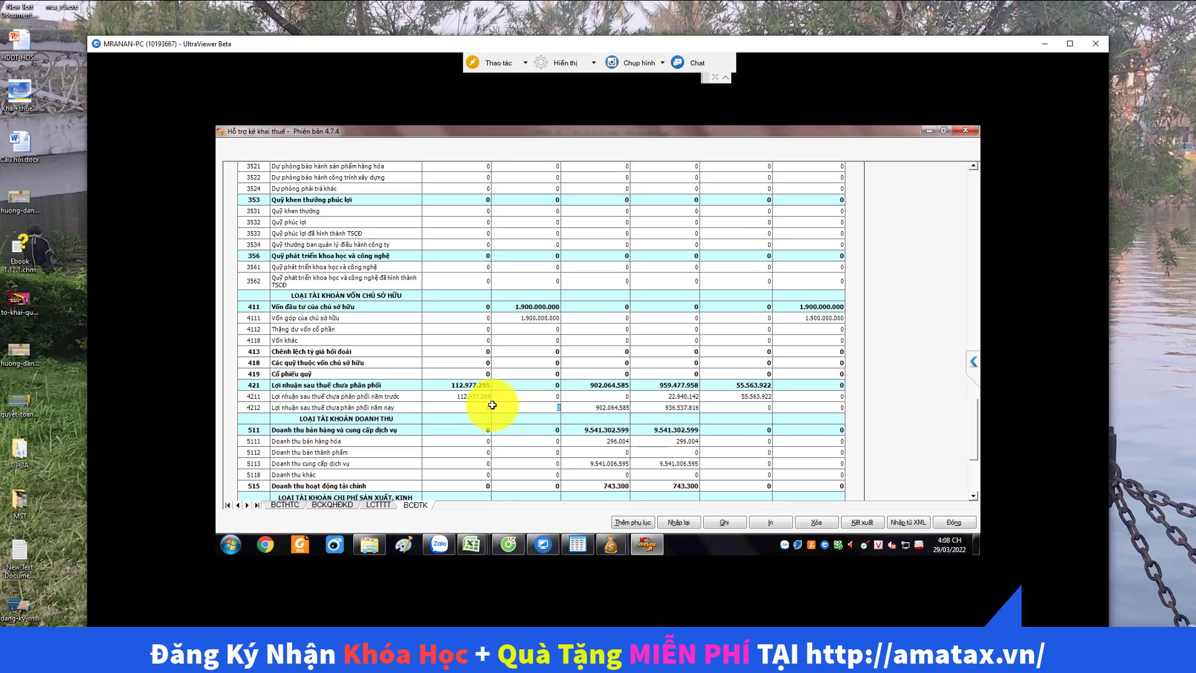
click(491, 400)
key(ctrl+v)
key(Return)
- Return to the Excel trial balance and open cell D53, account 4212's opening credit balance, for editing
key(alt+Tab)
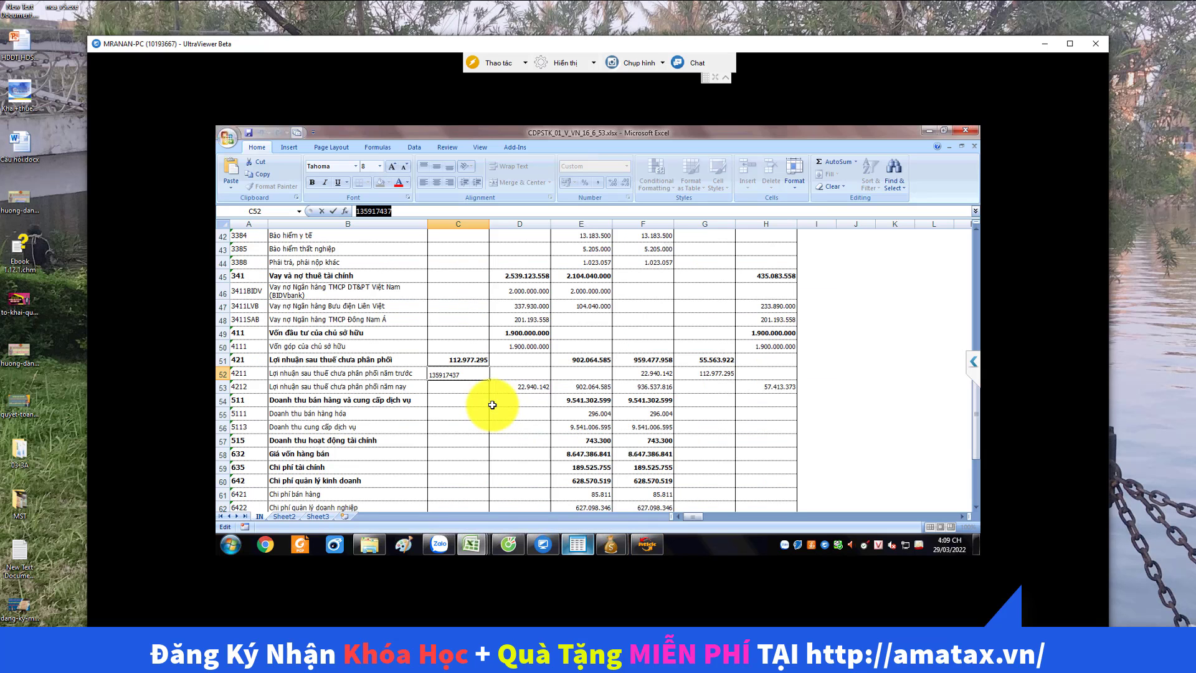
key(super+t)
key(Left)
key(Left)
key(Left)
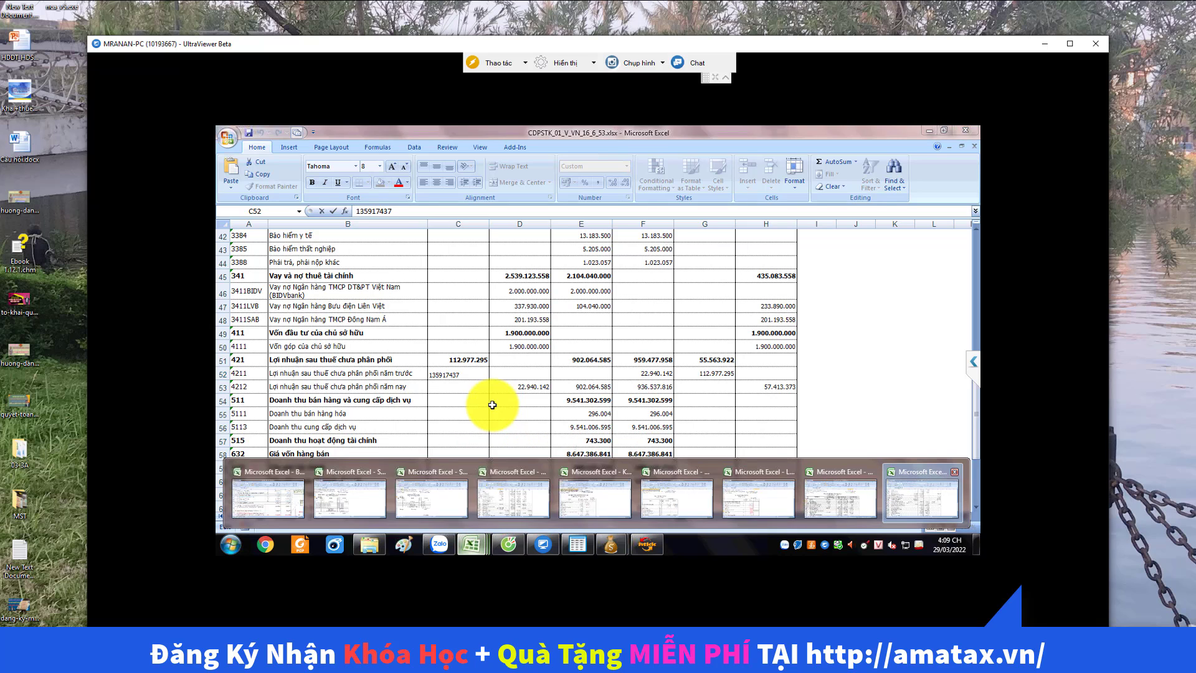
key(Escape)
key(Return)
key(Right)
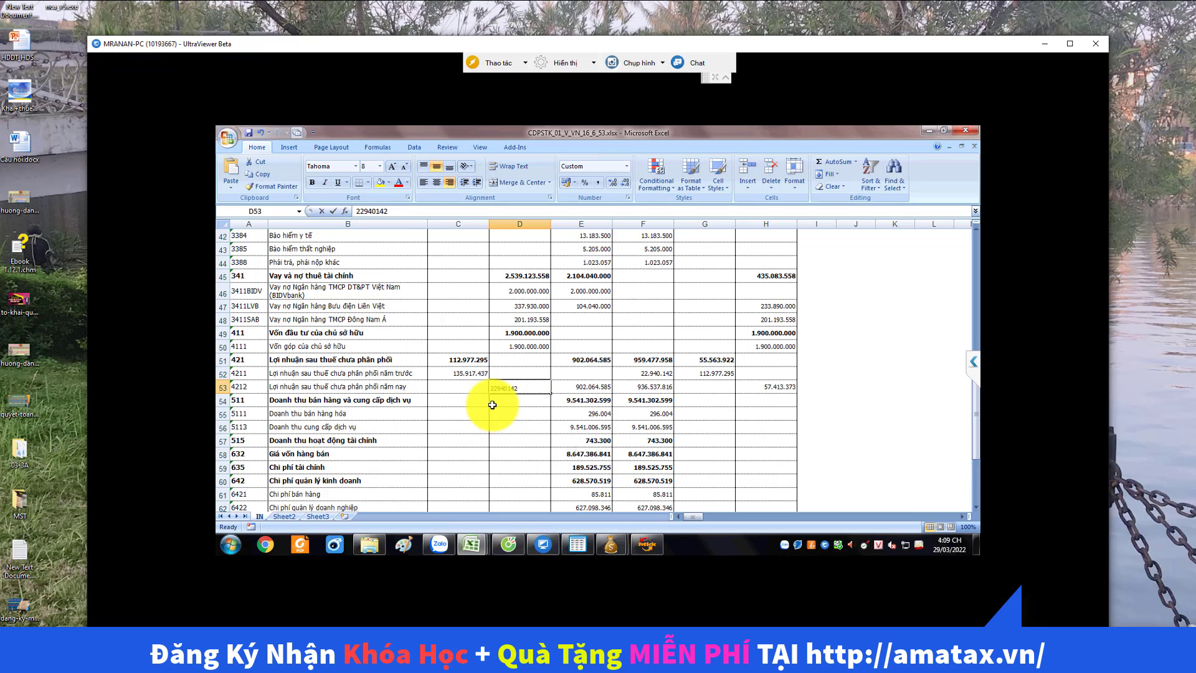
key(F2)
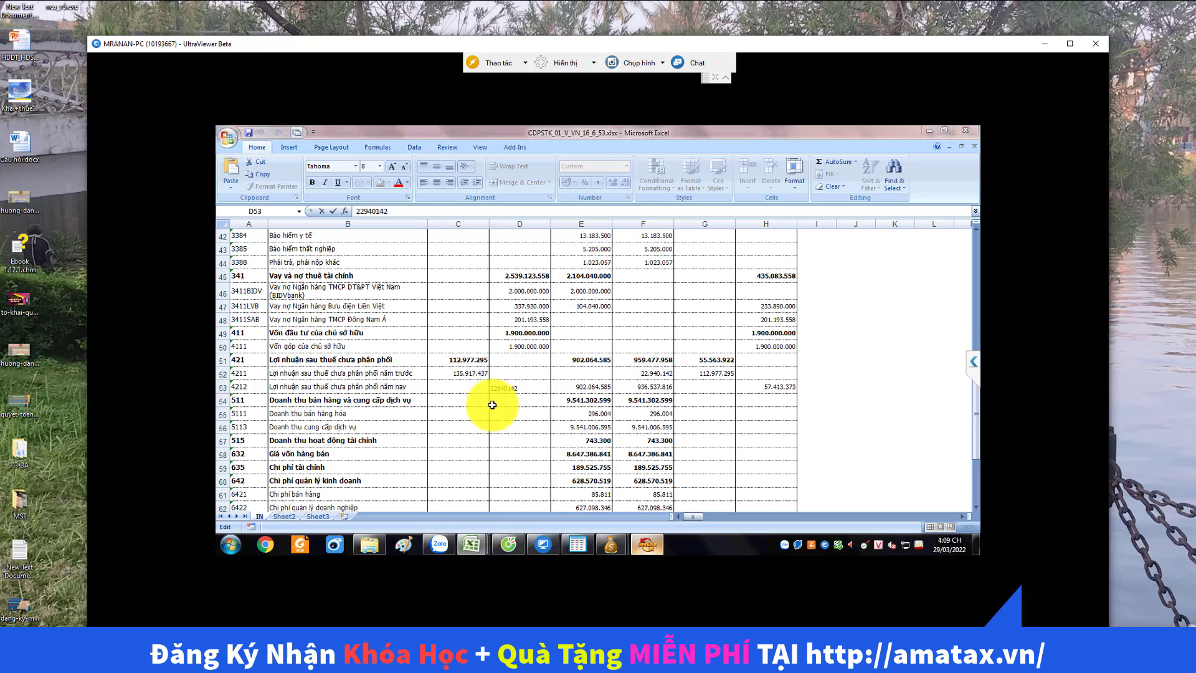
- Switch to HTKK and enter 22.940.142 as the opening credit balance of account 4212
key(alt+Tab)
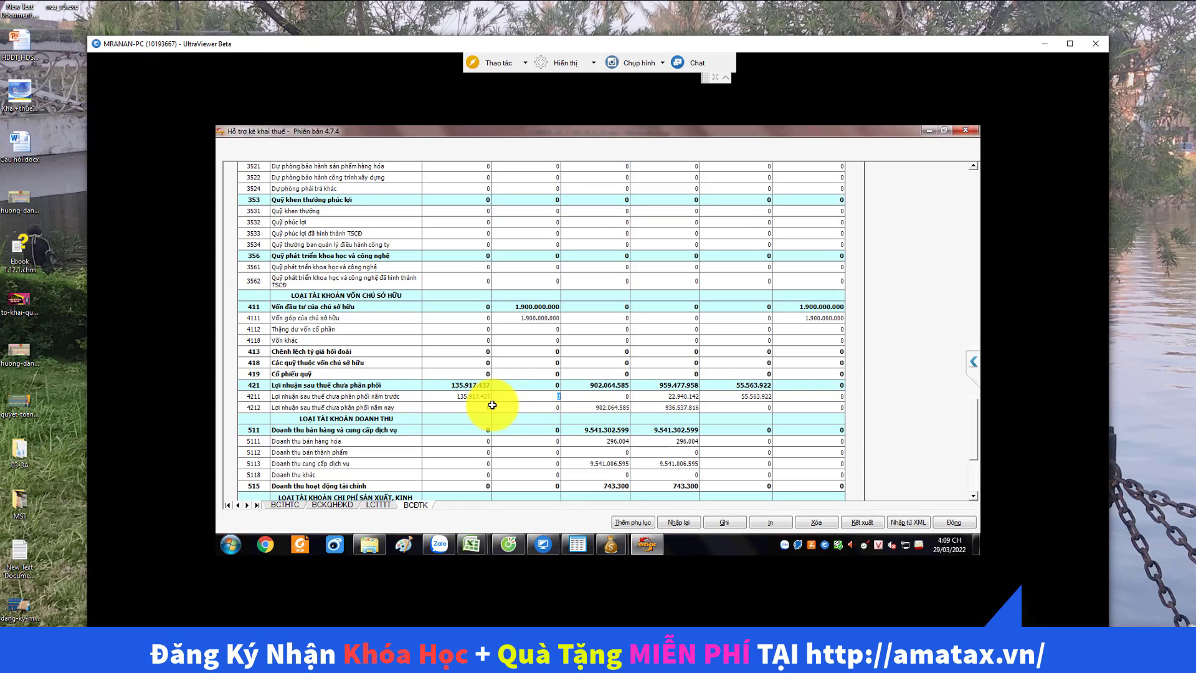
text(22.940.142)
key(Return)
text(22.940.142)
key(Up)
key(Right)
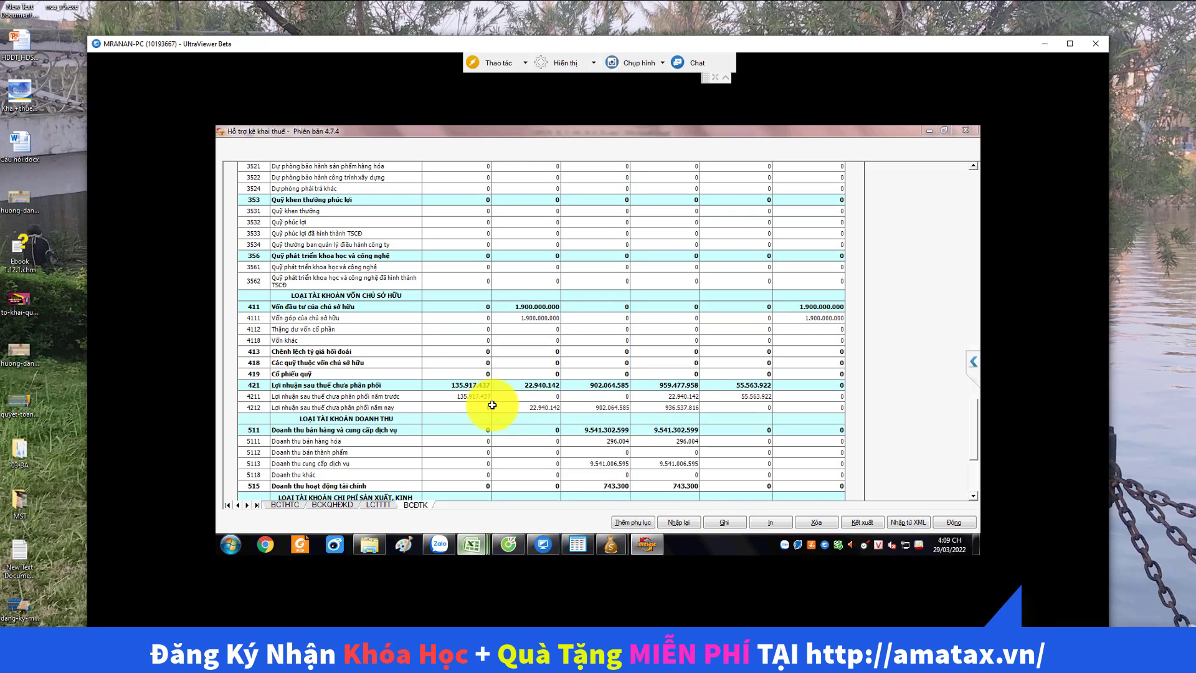
- Compare account 421's closing balances in HTKK with the Excel trial balance and check the Tổng cộng row
key(alt+Tab)
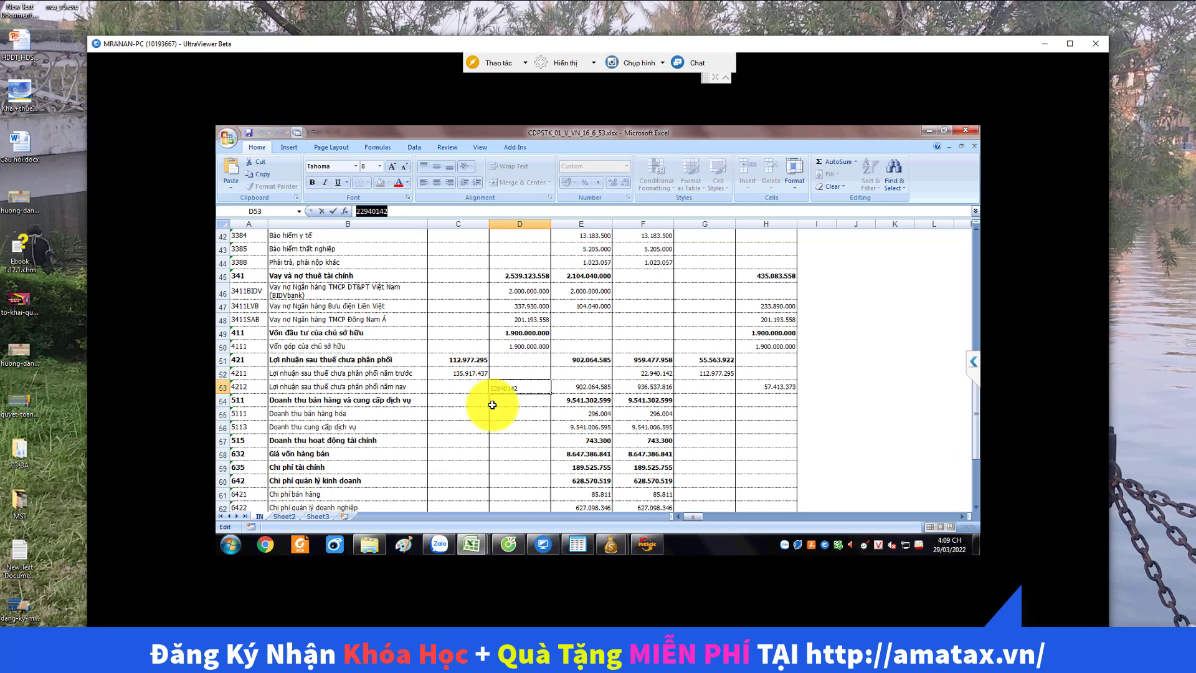
click(646, 542)
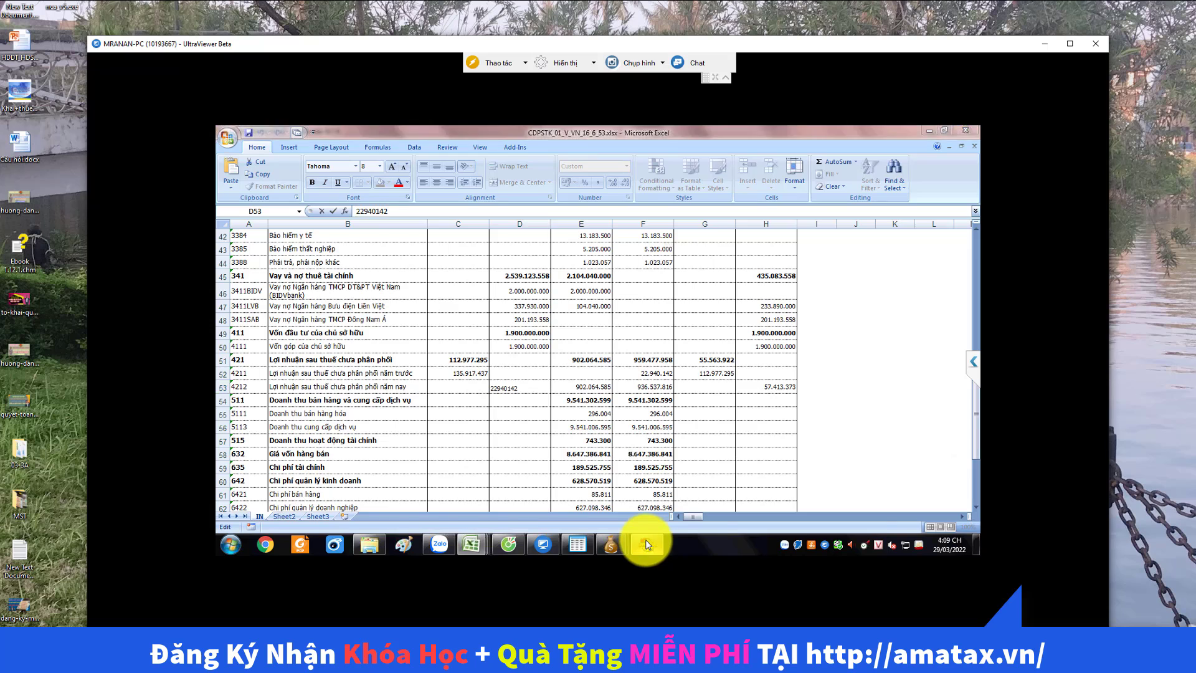
click(761, 396)
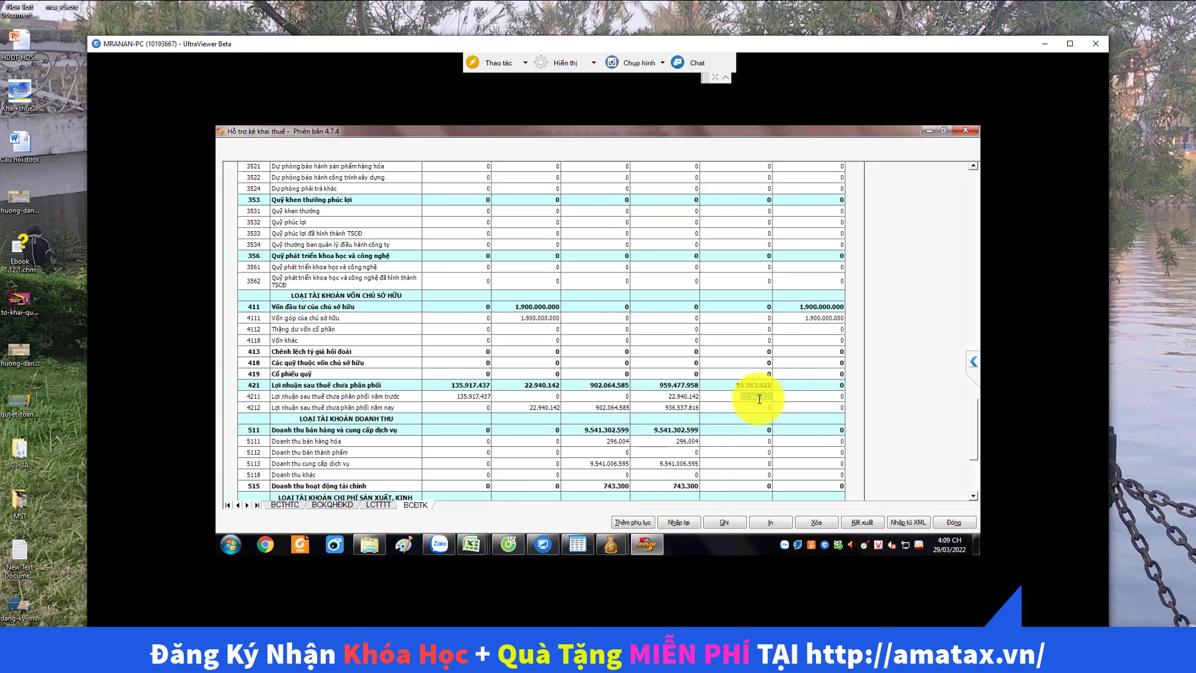
key(Tab)
scroll(756, 395, down, 3)
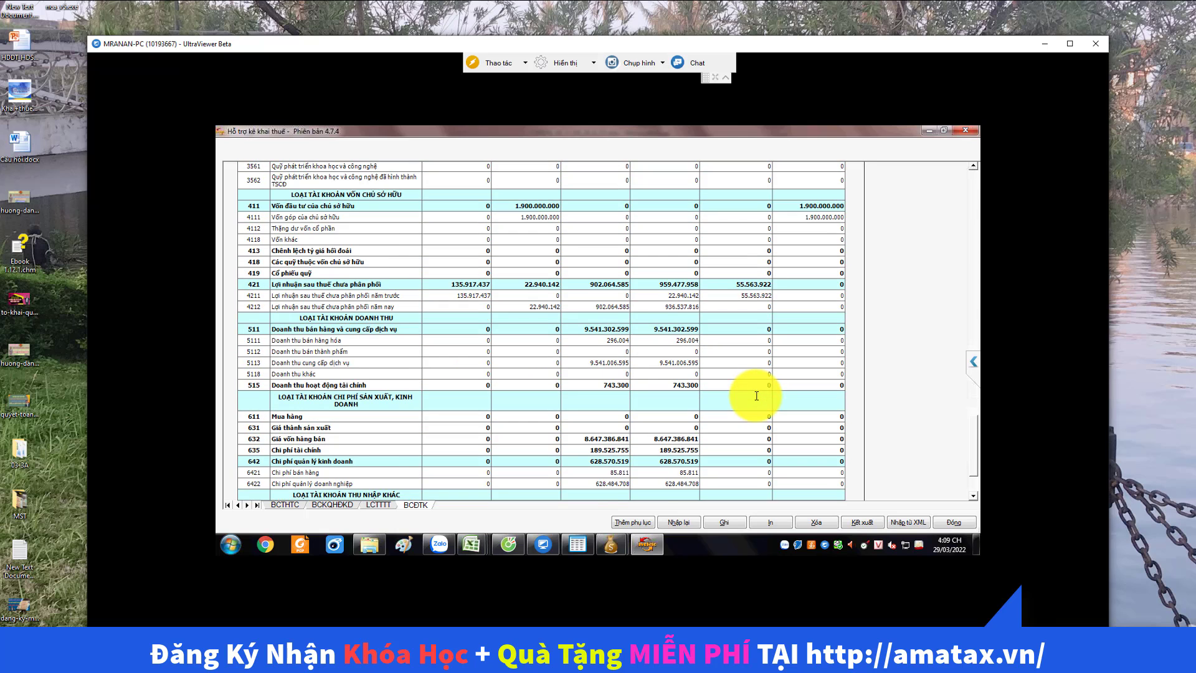
scroll(756, 397, down, 3)
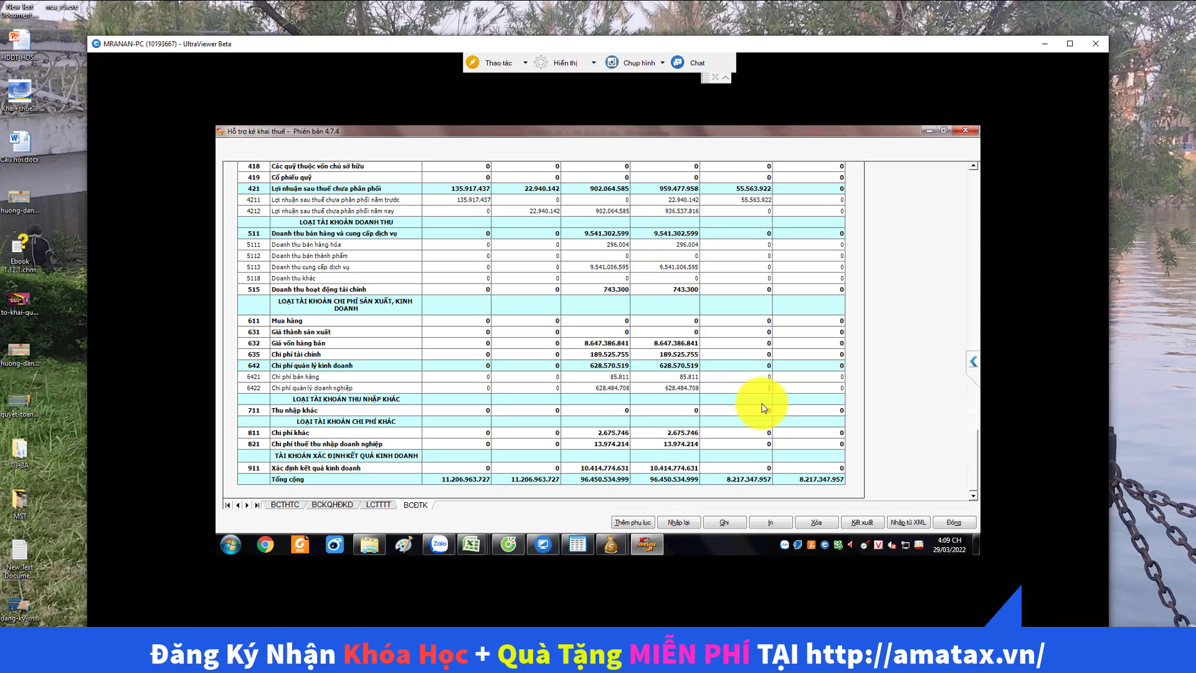
- Copy account 4211's closing debit balance from the Excel trial balance and enter 112.977.295 in account 4211's closing debit cell in HTKK
click(761, 198)
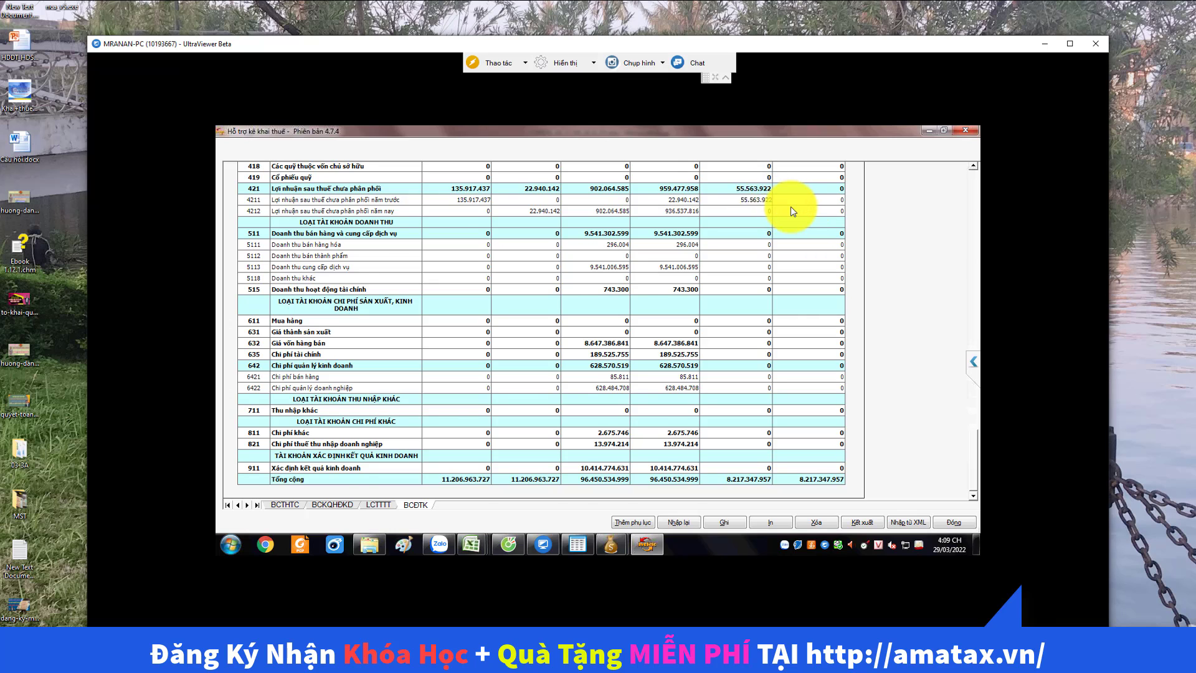
scroll(795, 206, up, 2)
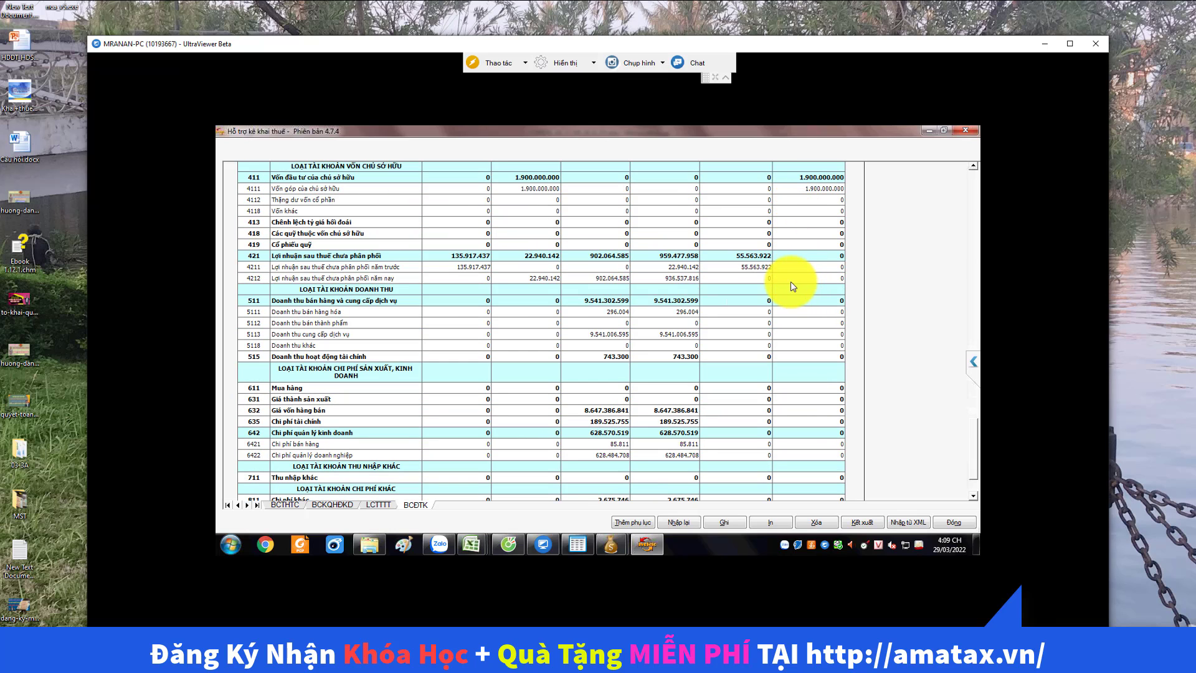
click(759, 267)
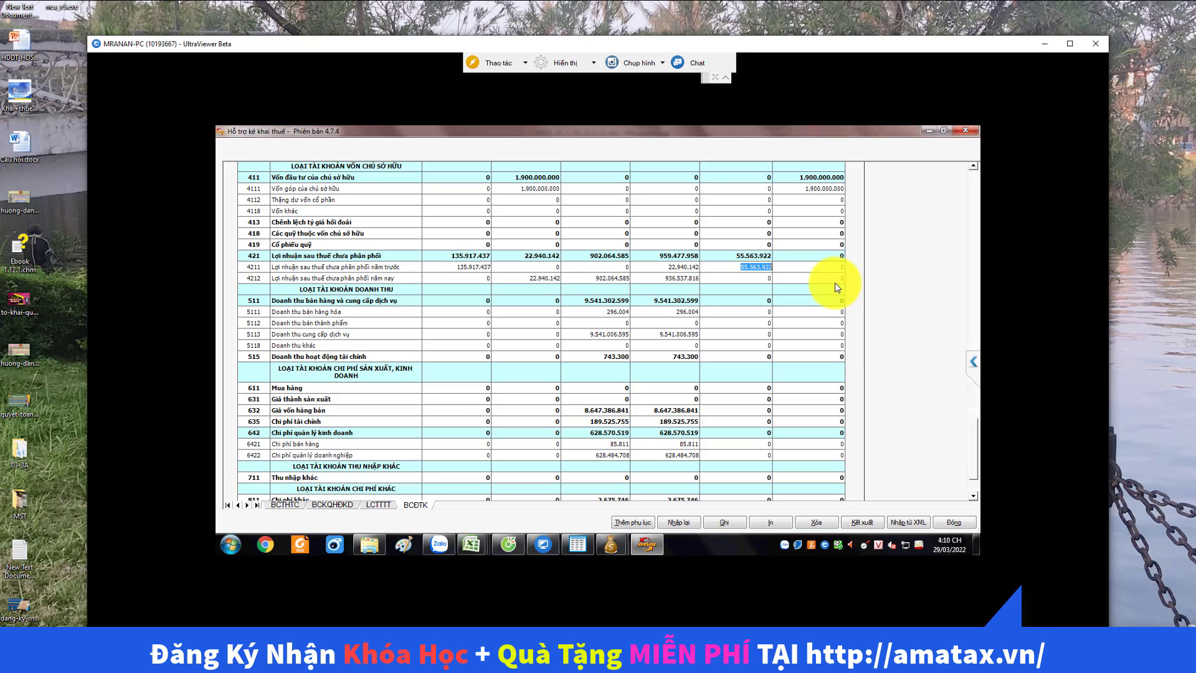
click(471, 544)
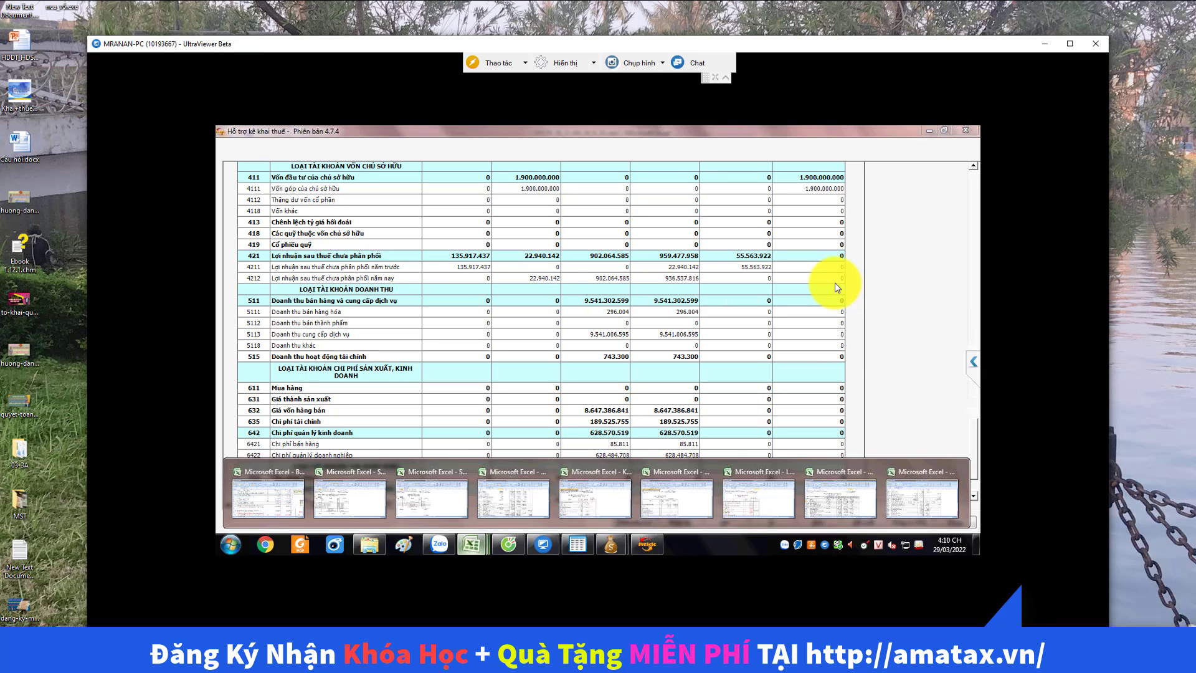
click(922, 495)
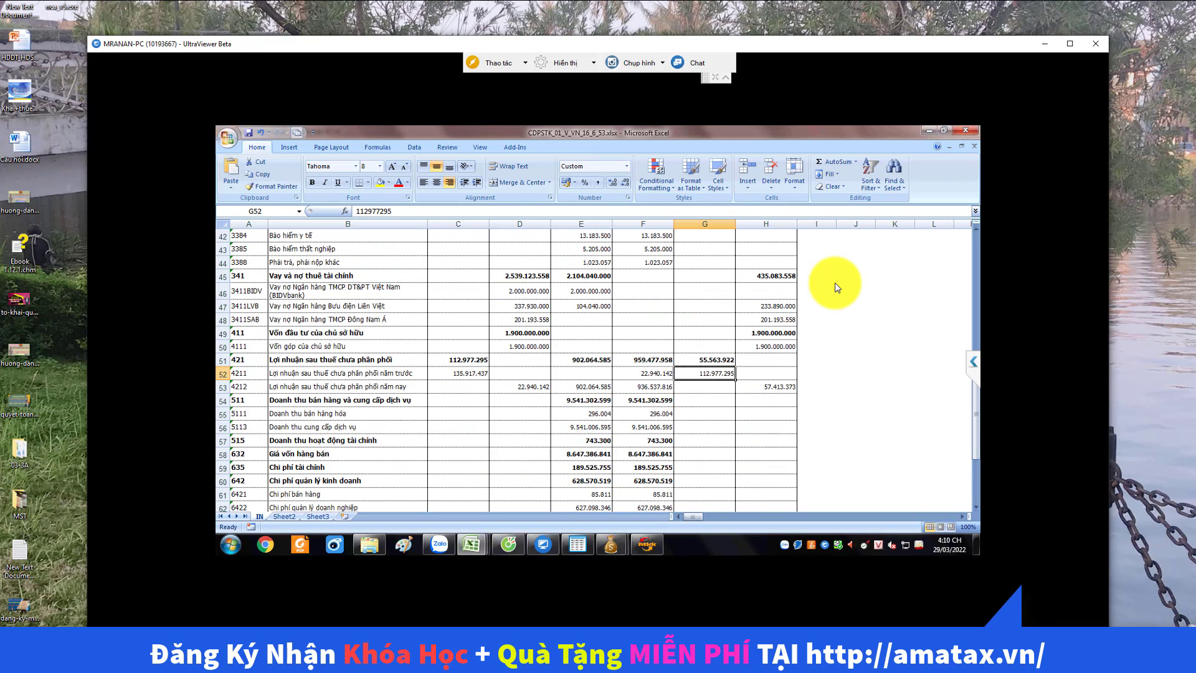
double_click(374, 211)
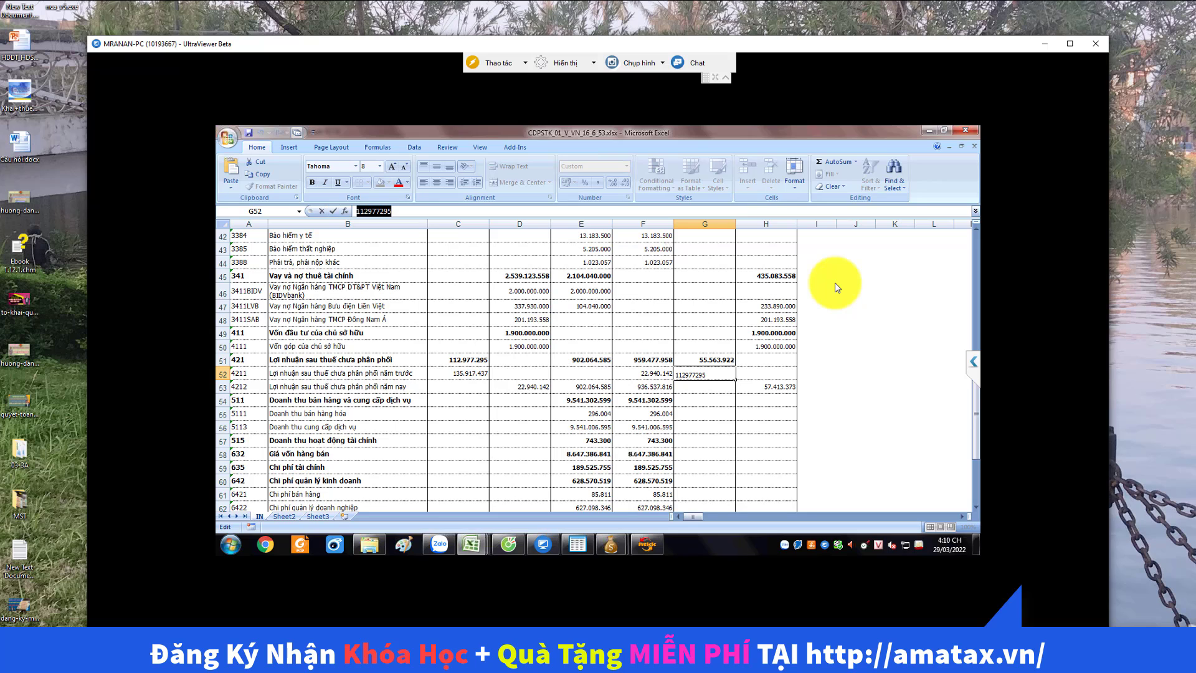
click(646, 544)
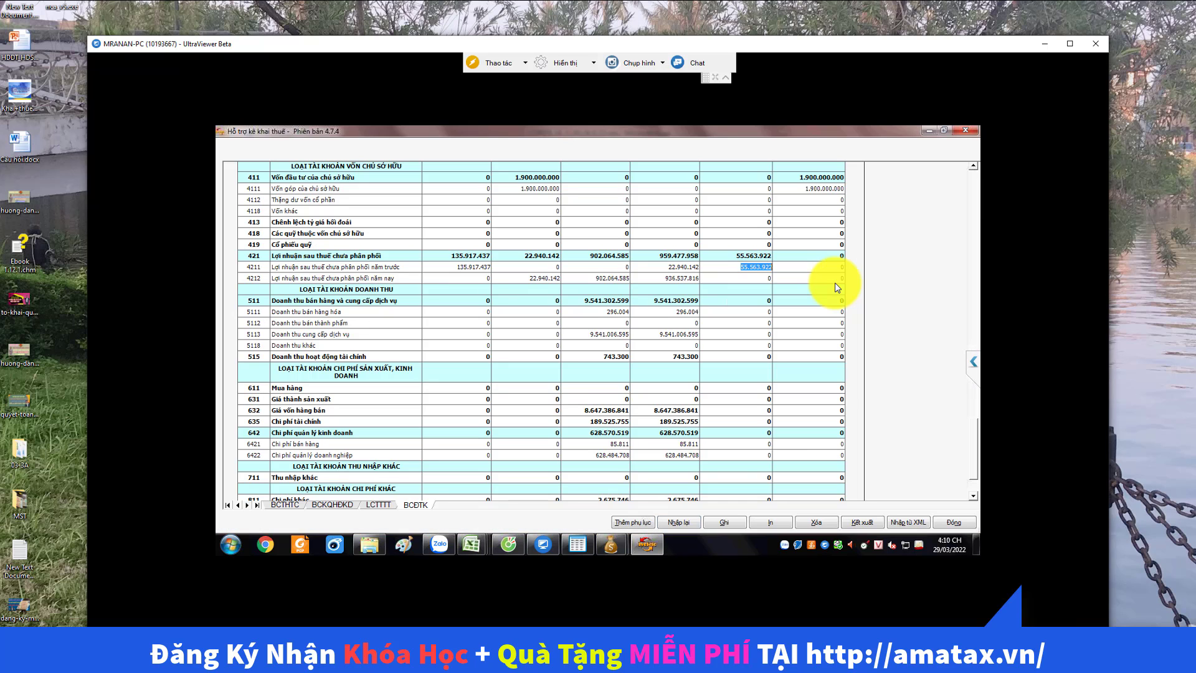
text(112.977.295)
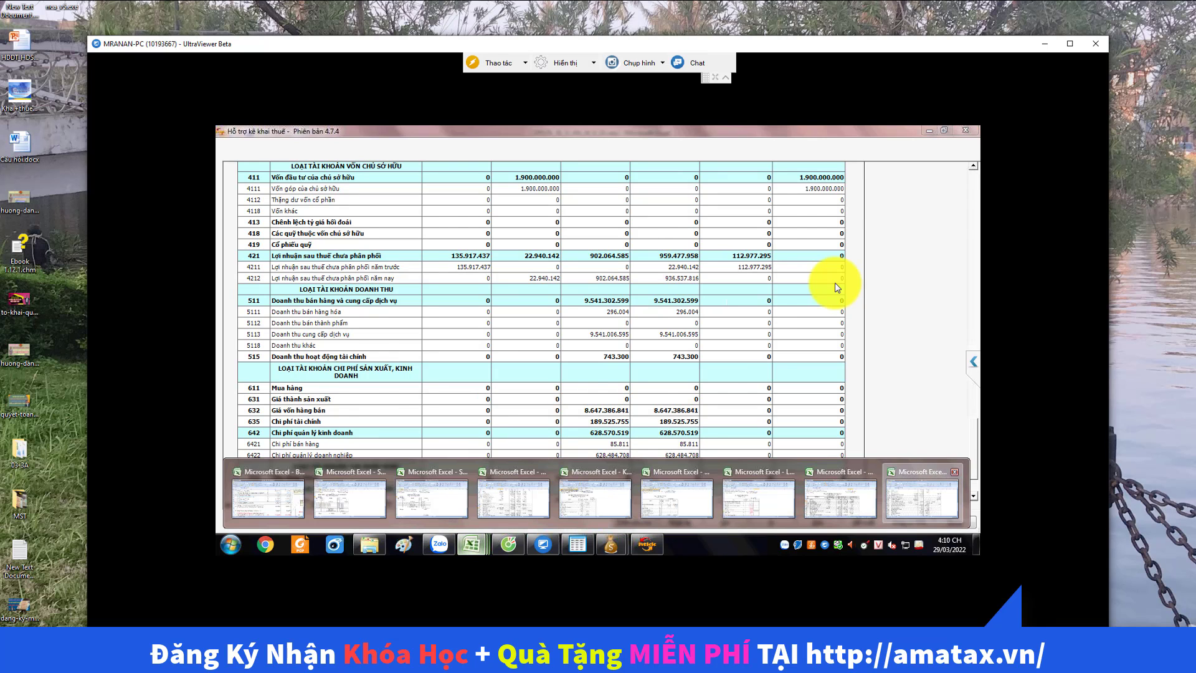
- Copy account 4212's closing credit balance from cell H53 in Excel and paste 57.413.373 as account 4212's closing credit balance in HTKK
key(Return)
key(Right)
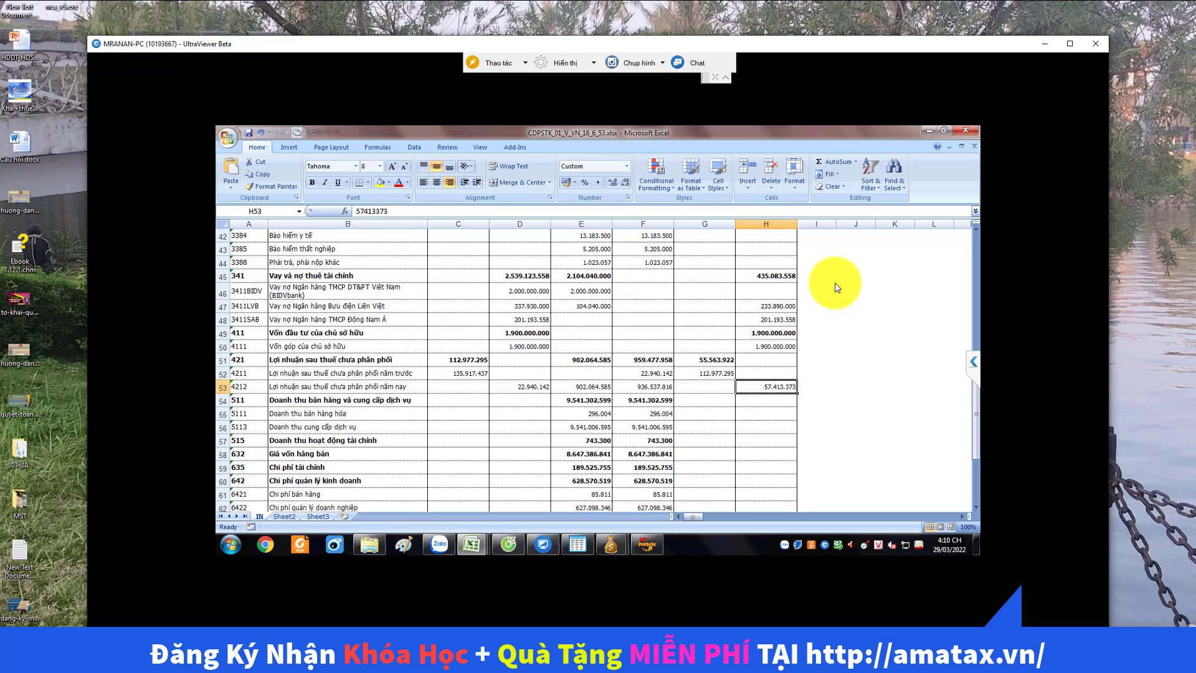
key(F2)
key(shift+Home)
key(ctrl+c)
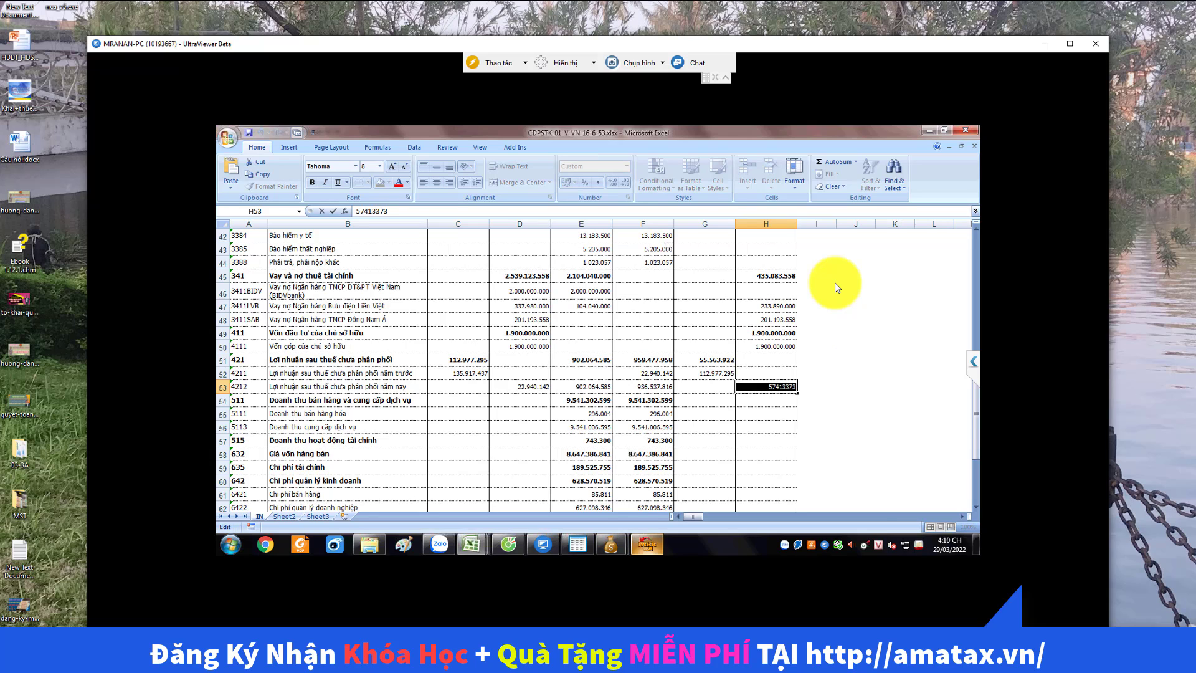
key(alt+Tab)
click(836, 285)
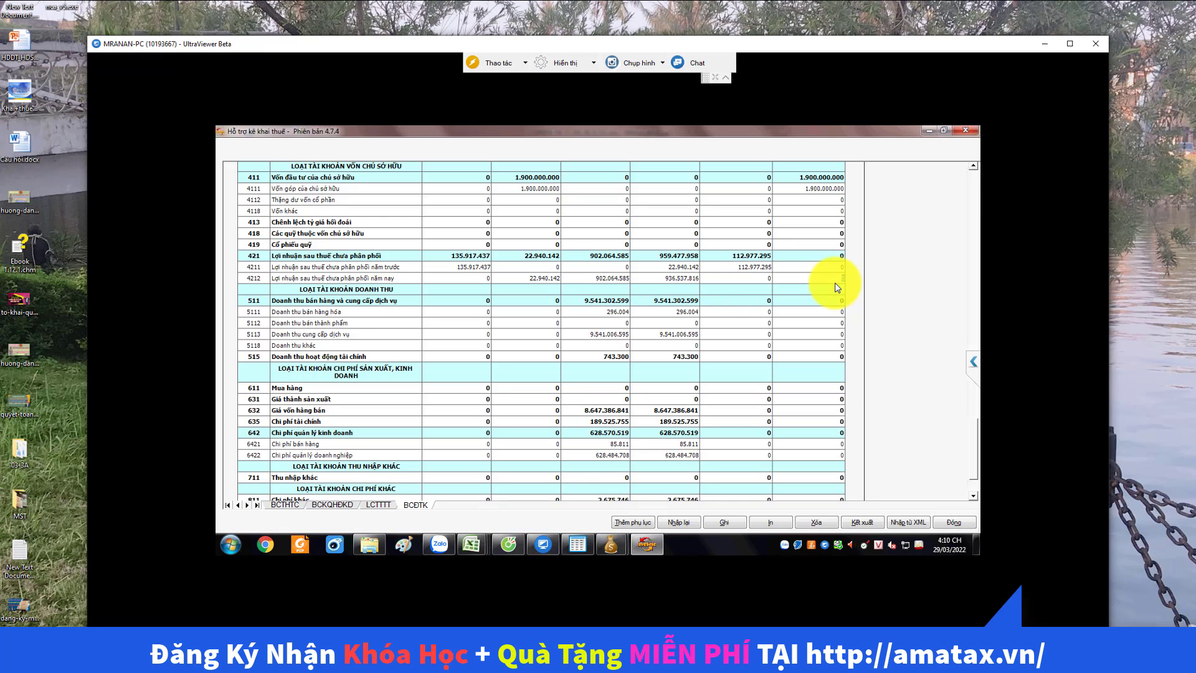
key(ctrl+v)
- Review the BCĐTK account balances and the Tổng cộng row, and save the financial statement data in HTKK
scroll(837, 287, down, 2)
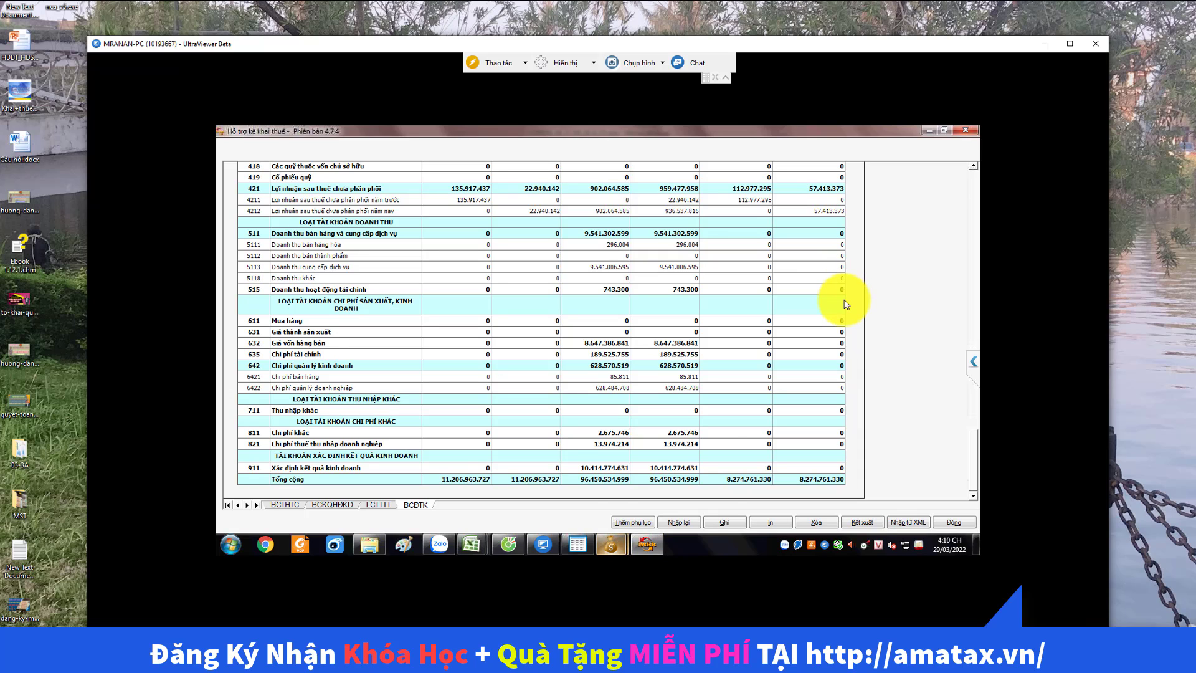
mouse_move(611, 544)
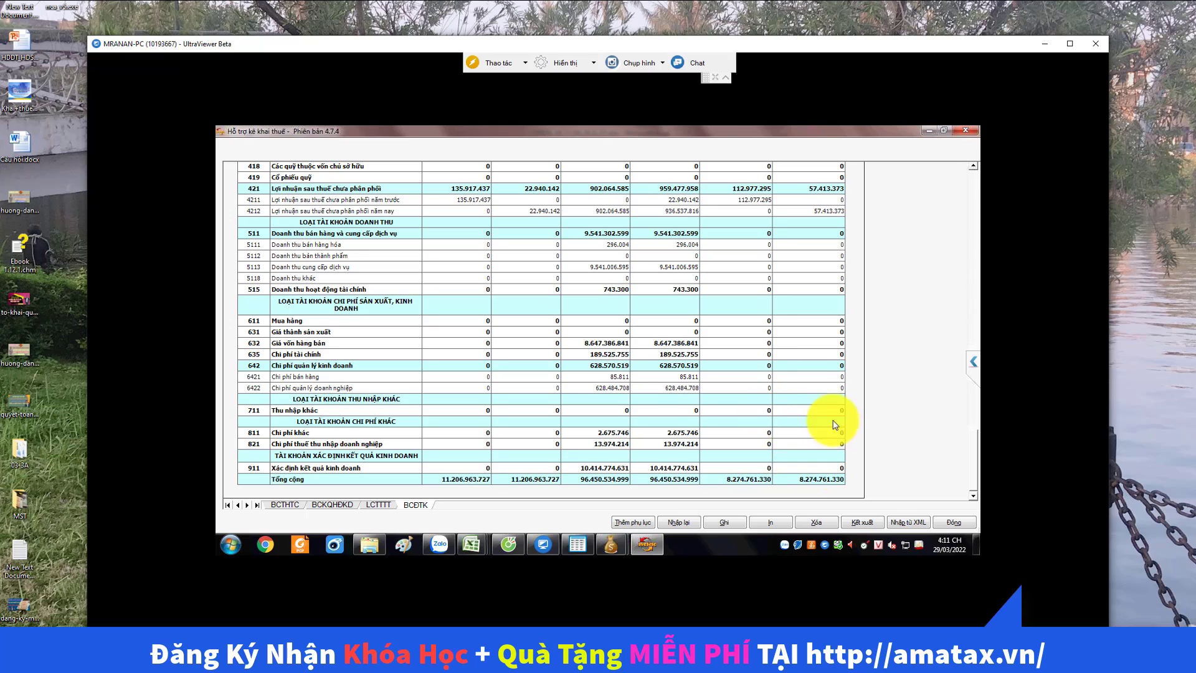
scroll(769, 364, up, 9)
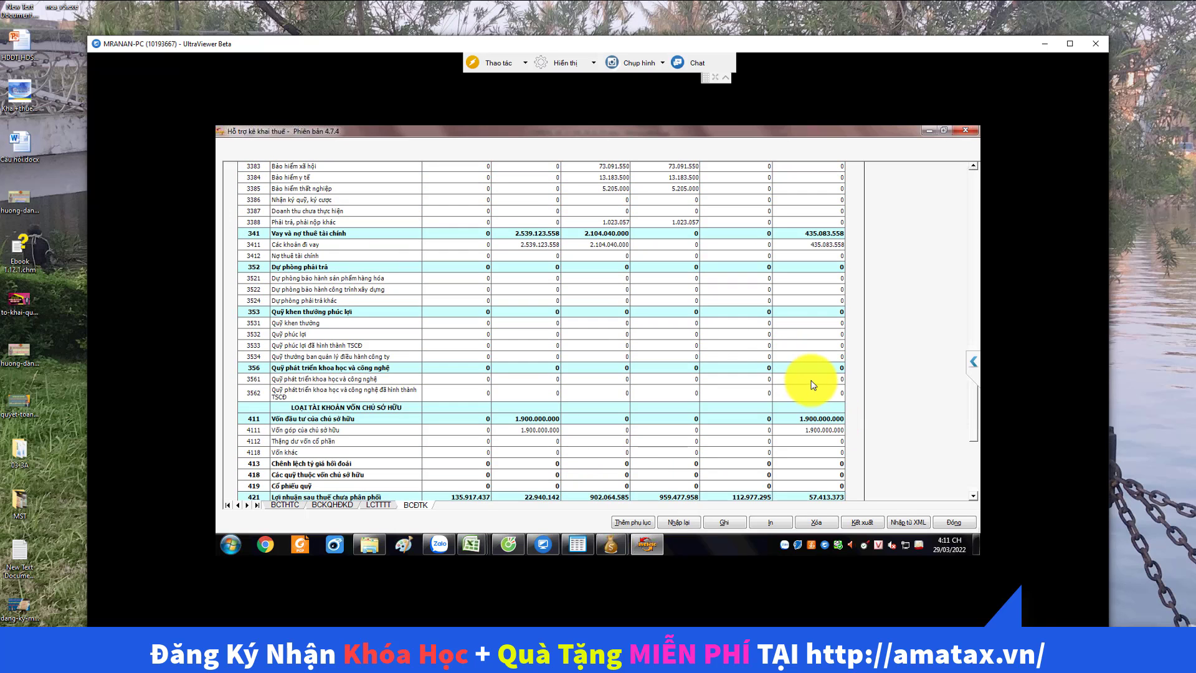
scroll(813, 383, up, 12)
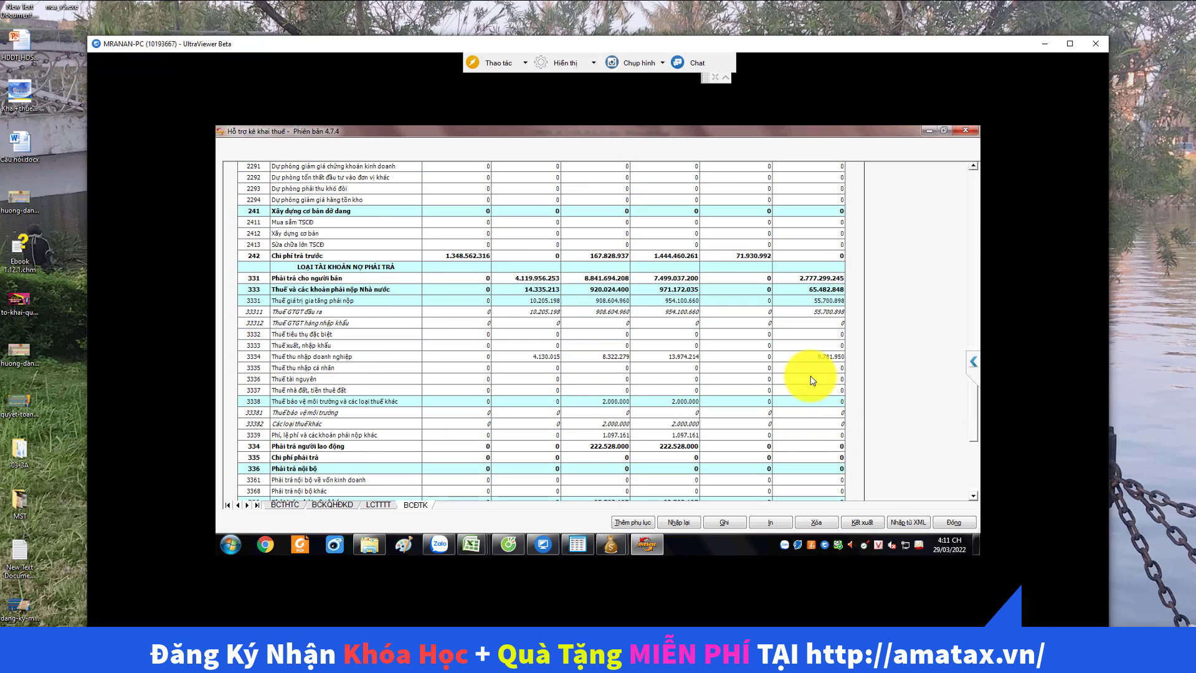
scroll(811, 379, up, 1)
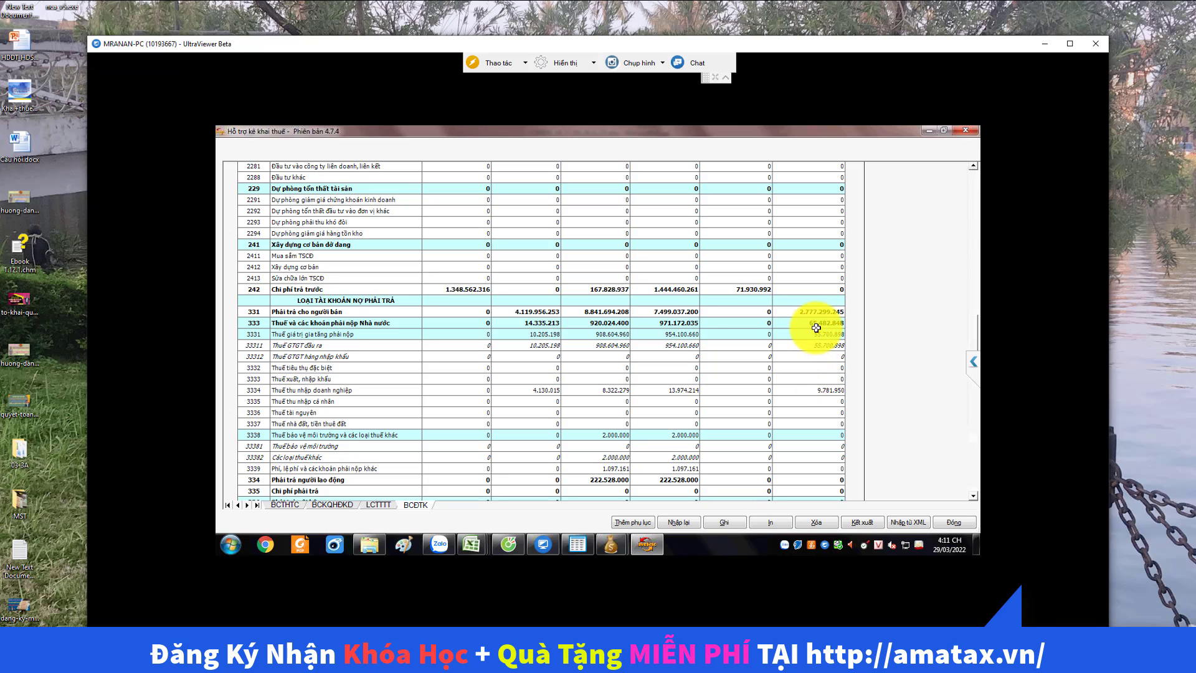
click(768, 312)
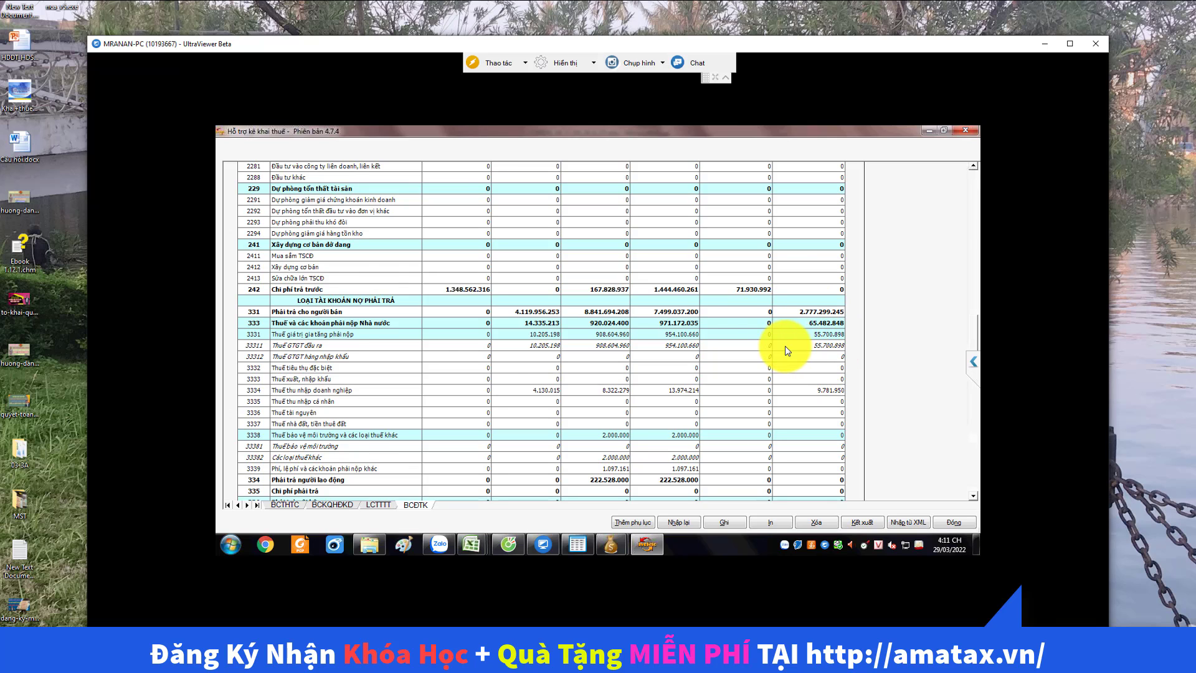
scroll(785, 344, up, 13)
scroll(785, 341, up, 3)
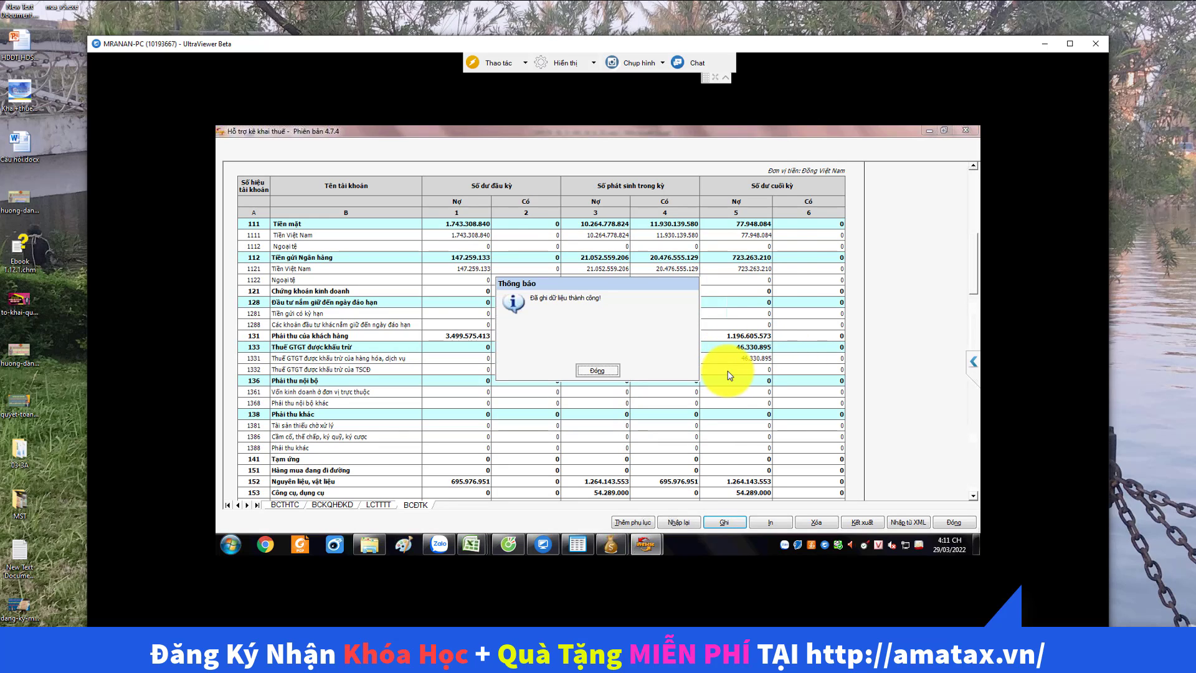
key(Return)
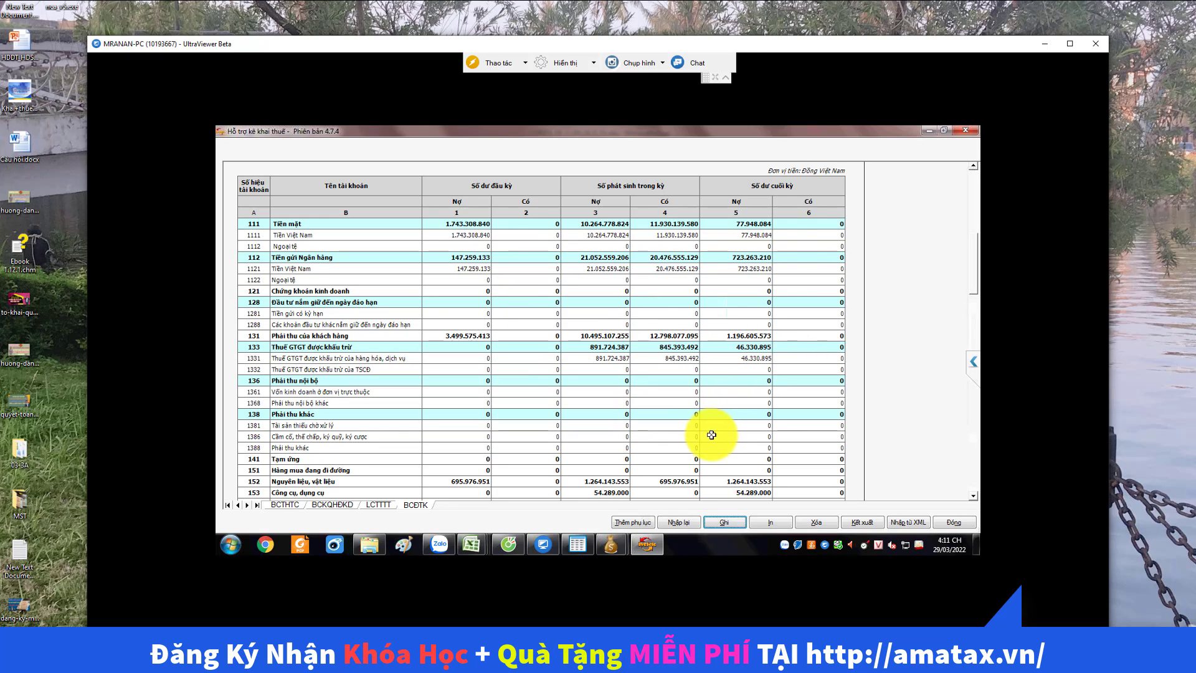
click(644, 544)
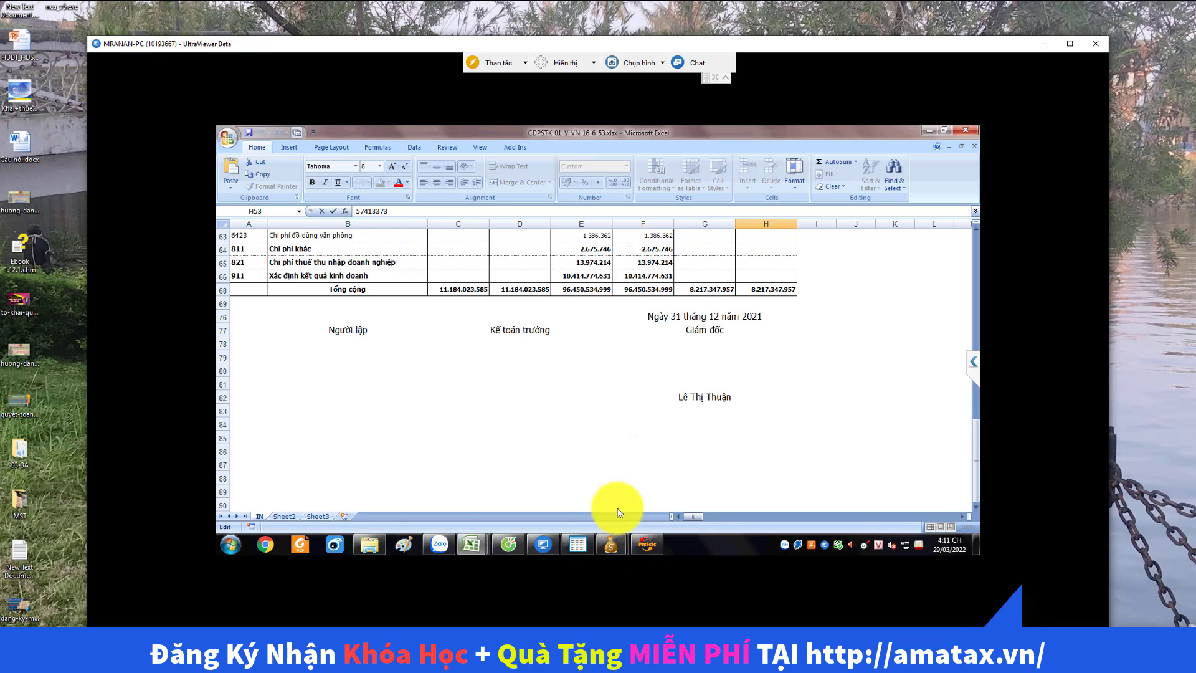
click(645, 546)
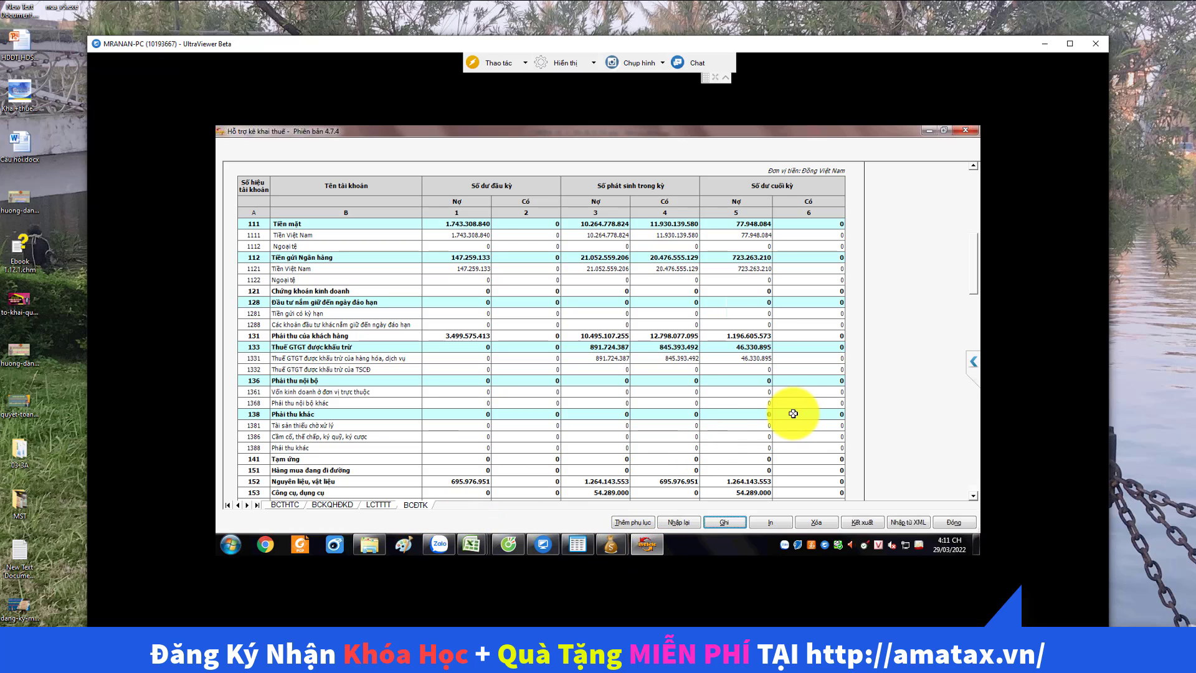
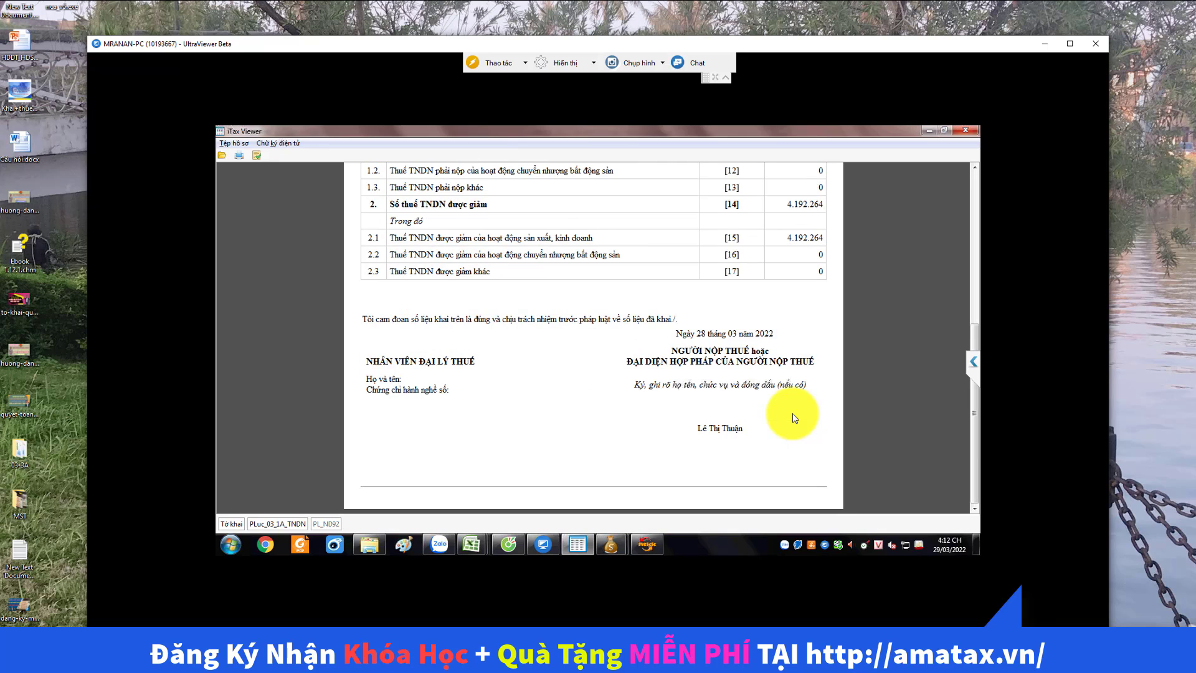
- Look over the payable and reduced corporate income tax figures of the exported declaration in iTax Viewer and close the viewer
scroll(794, 417, up, 5)
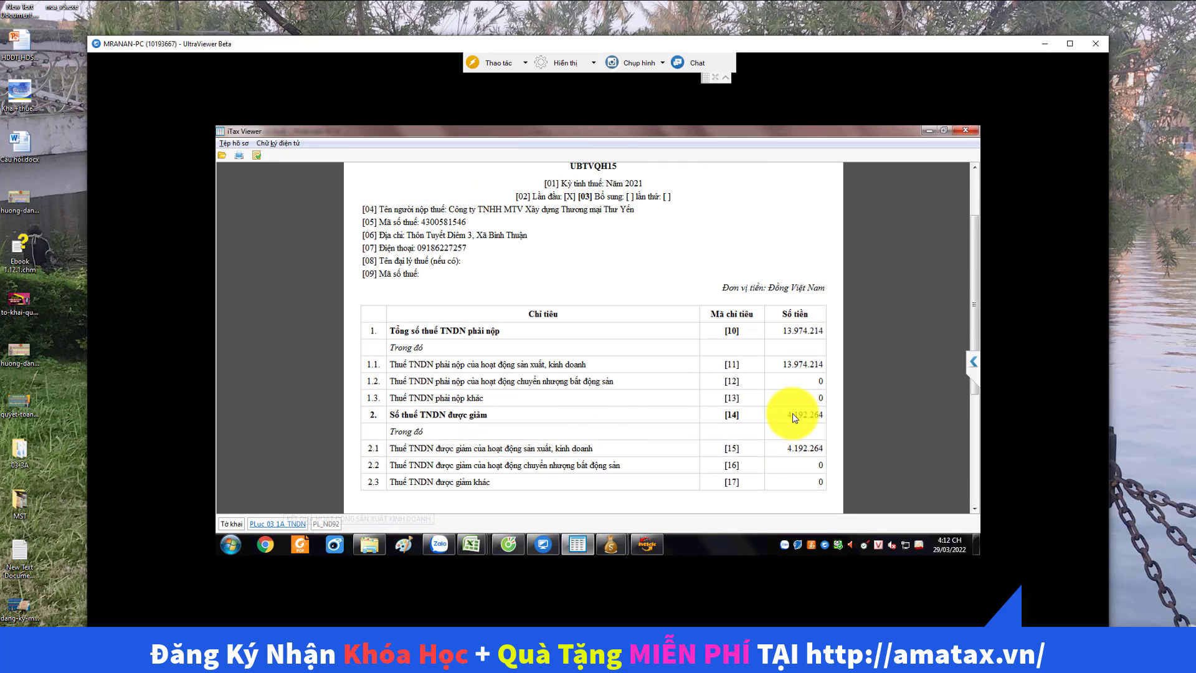
key(ctrl+Tab)
scroll(792, 413, down, 3)
scroll(792, 413, down, 1)
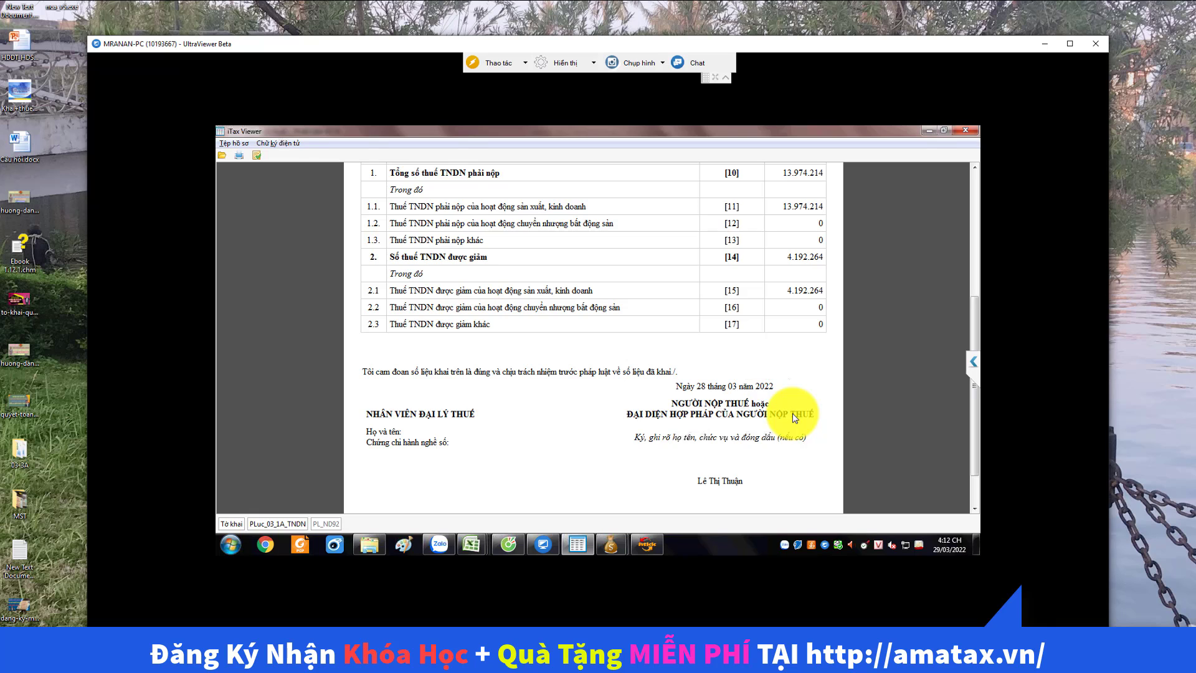
key(alt+F4)
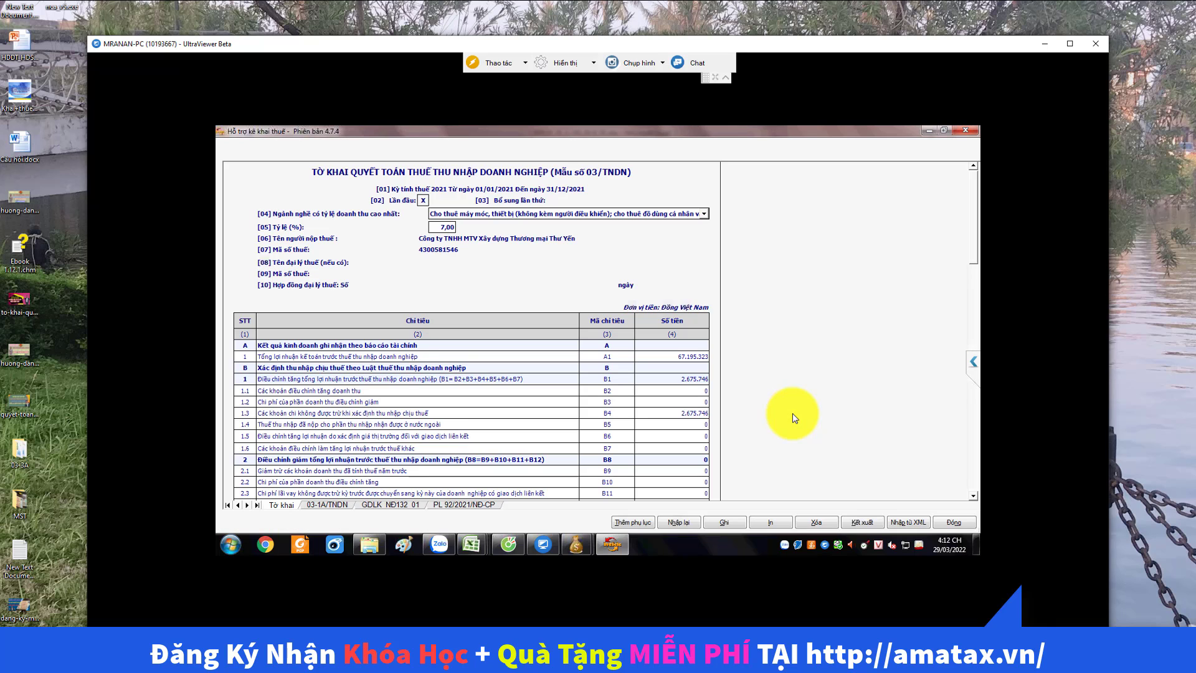
- Close the open declaration in HTKK and reopen the 03/TNDN corporate income tax finalization as QT định kỳ, year 2021, Tờ khai lần đầu
key(alt+Tab)
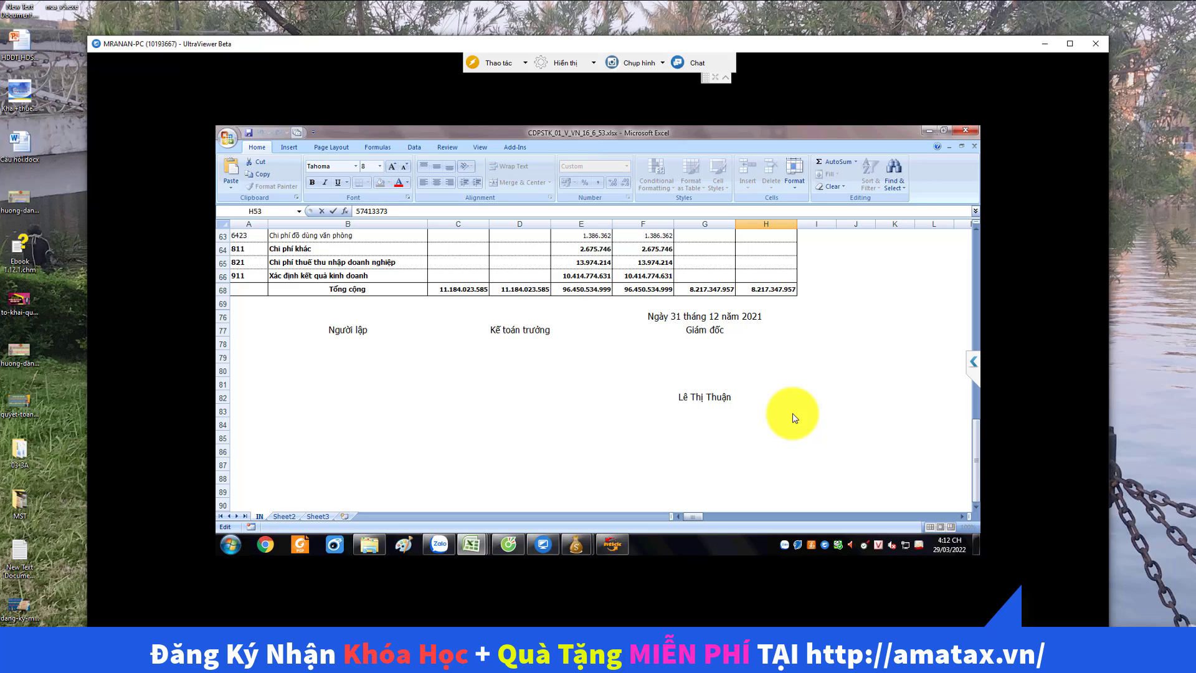
key(alt+Tab)
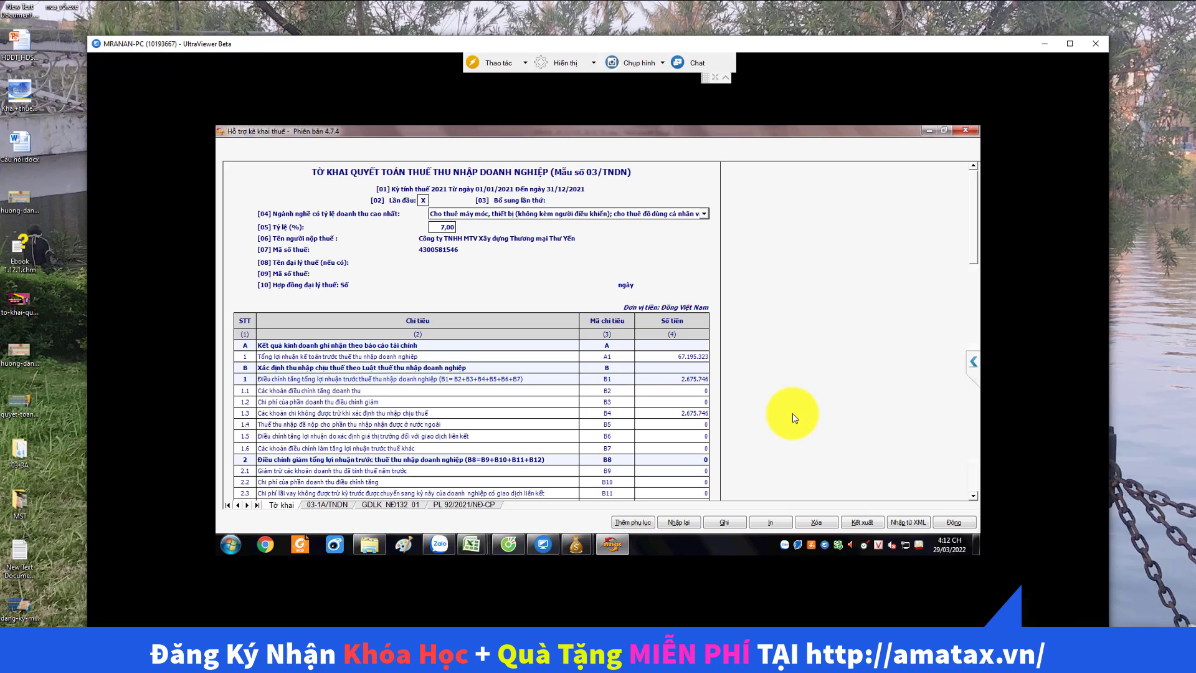
key(Escape)
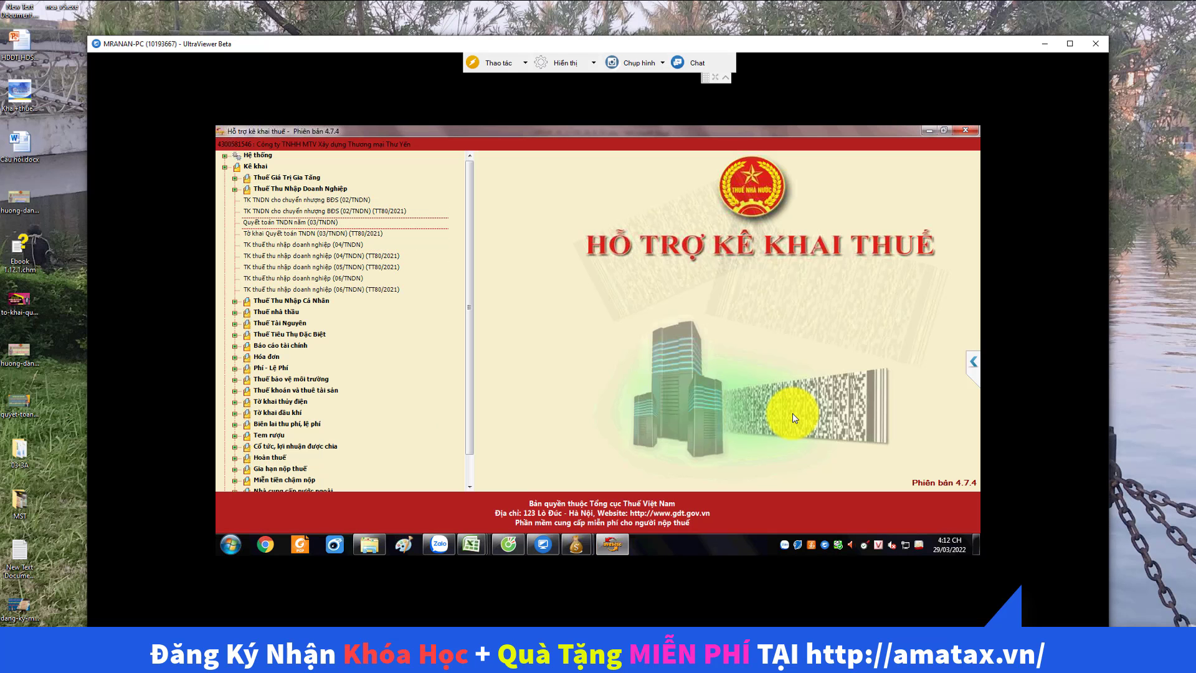
key(Down)
key(Return)
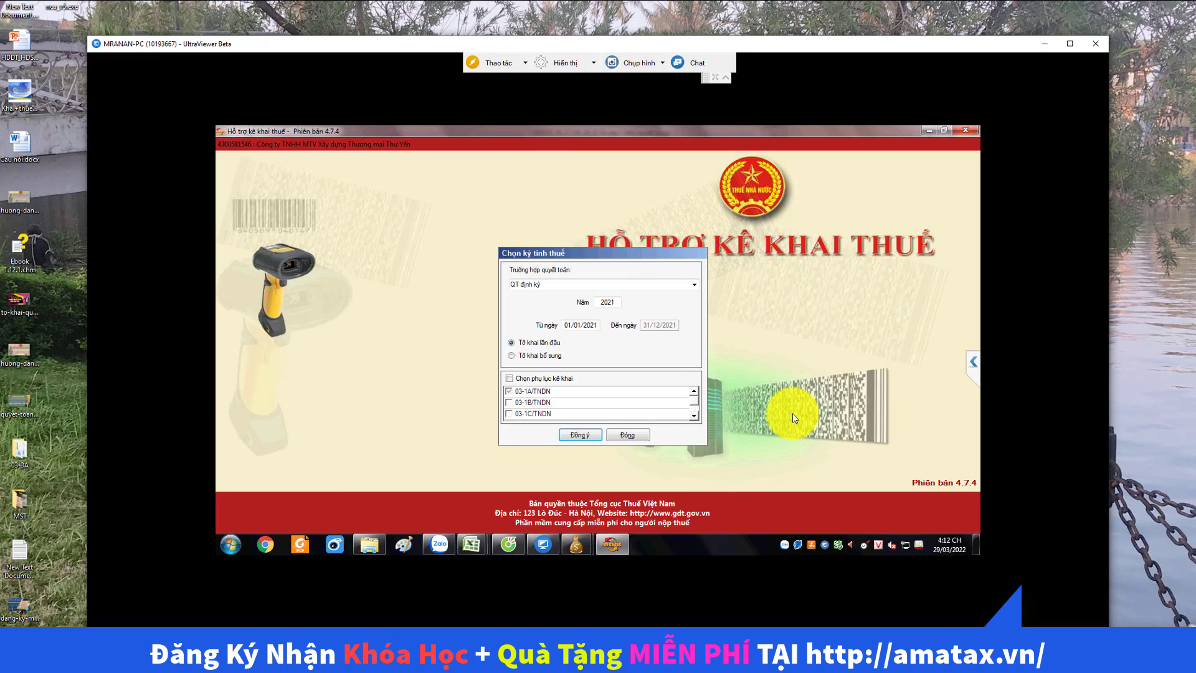
scroll(792, 413, down, 2)
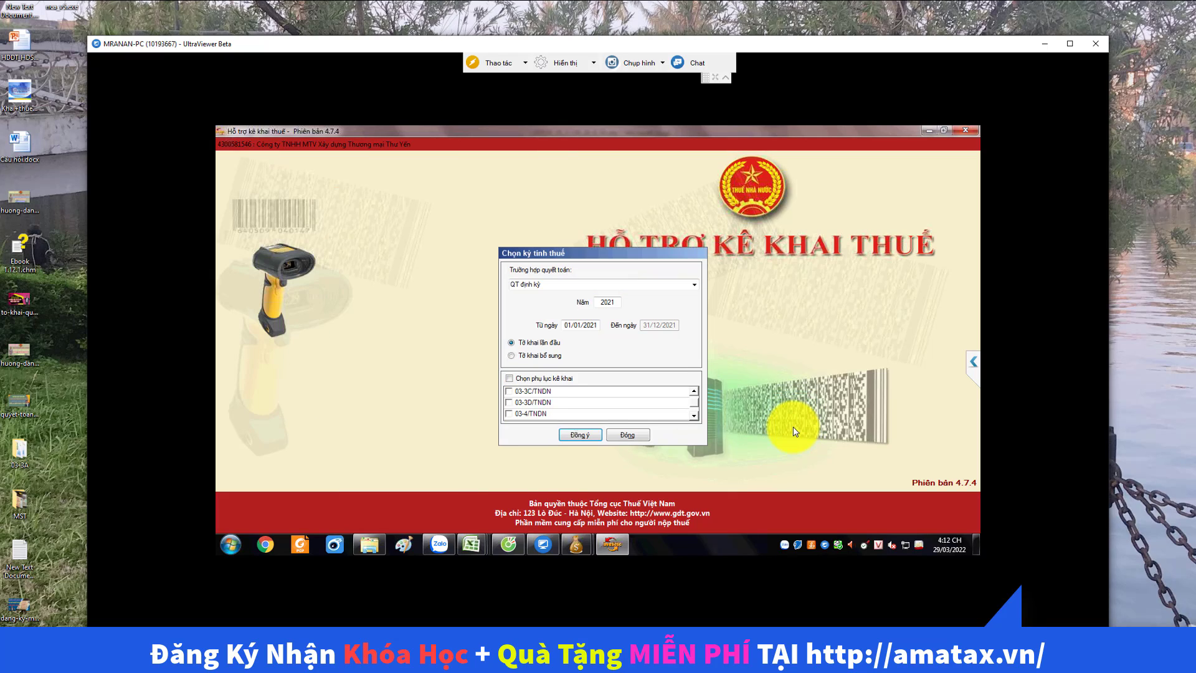
scroll(794, 431, down, 5)
scroll(794, 431, down, 2)
click(580, 434)
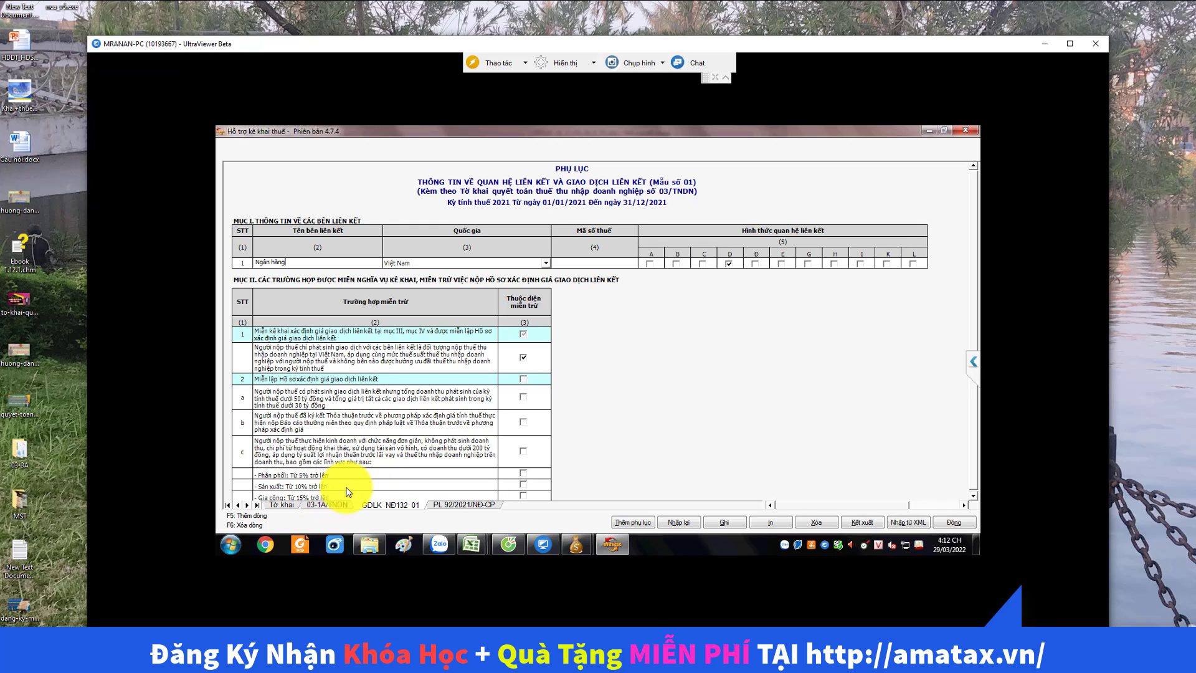
- Set item [05] Tỷ lệ (%) on the Tờ khai sheet to 100
click(282, 504)
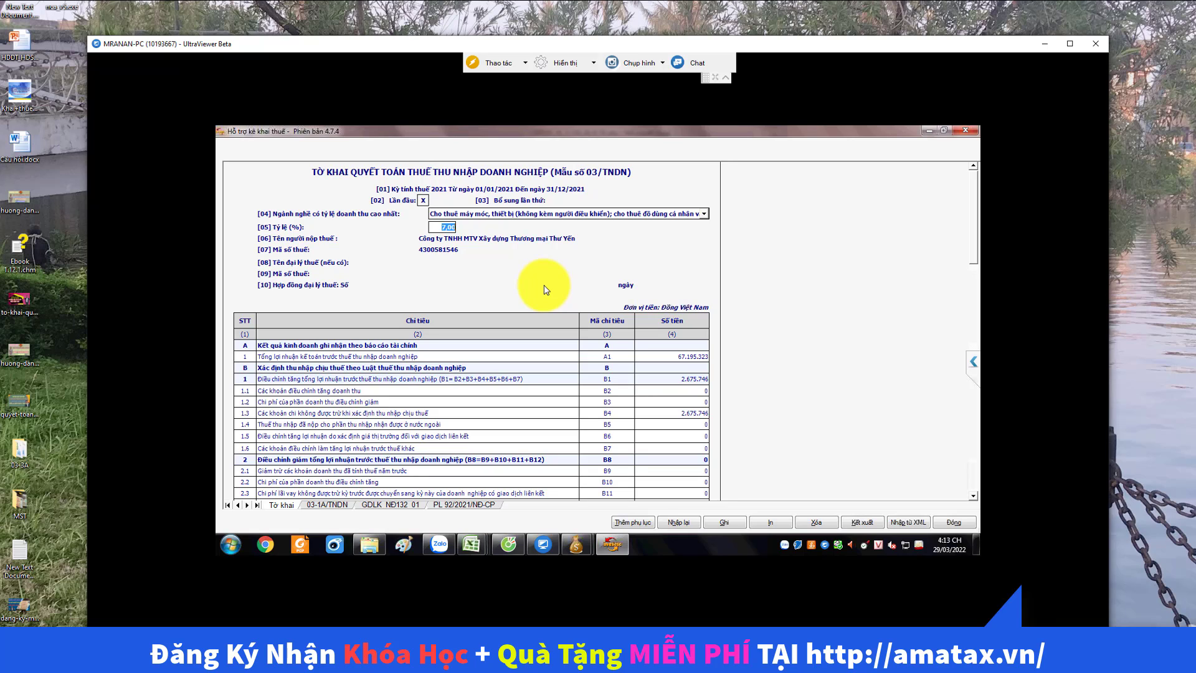
text(100)
key(Return)
- Check the sales and service revenue in item [04] of appendix 03-1A/TNDN and return to the main declaration
click(334, 503)
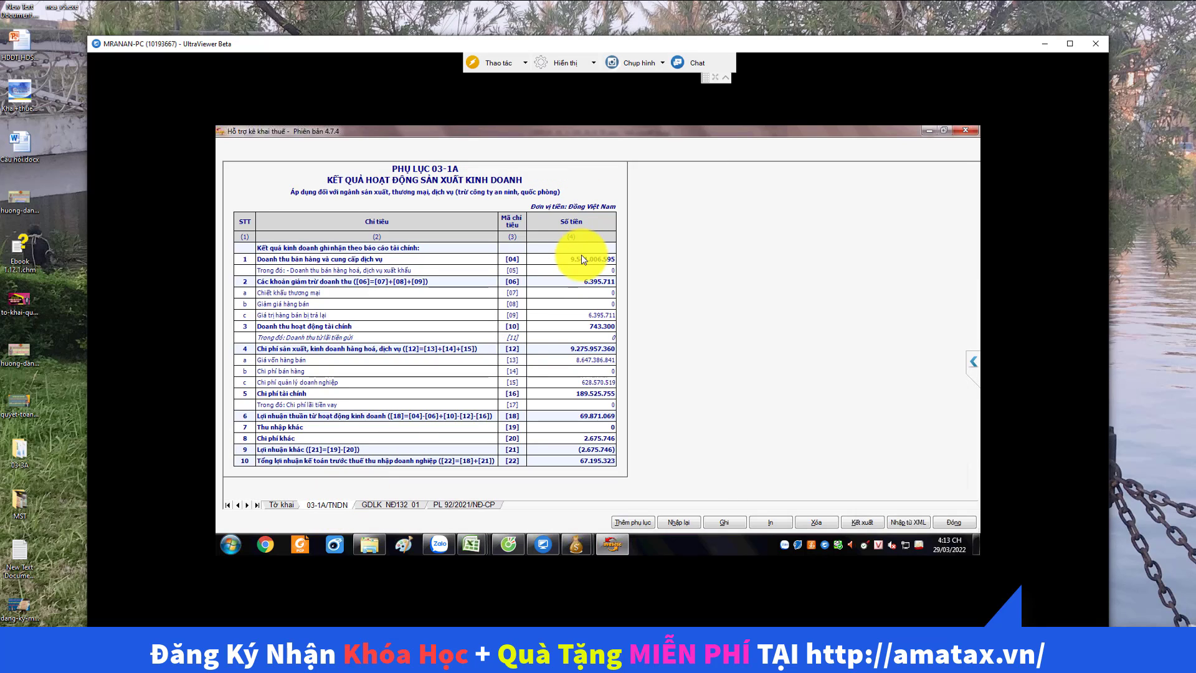
click(585, 258)
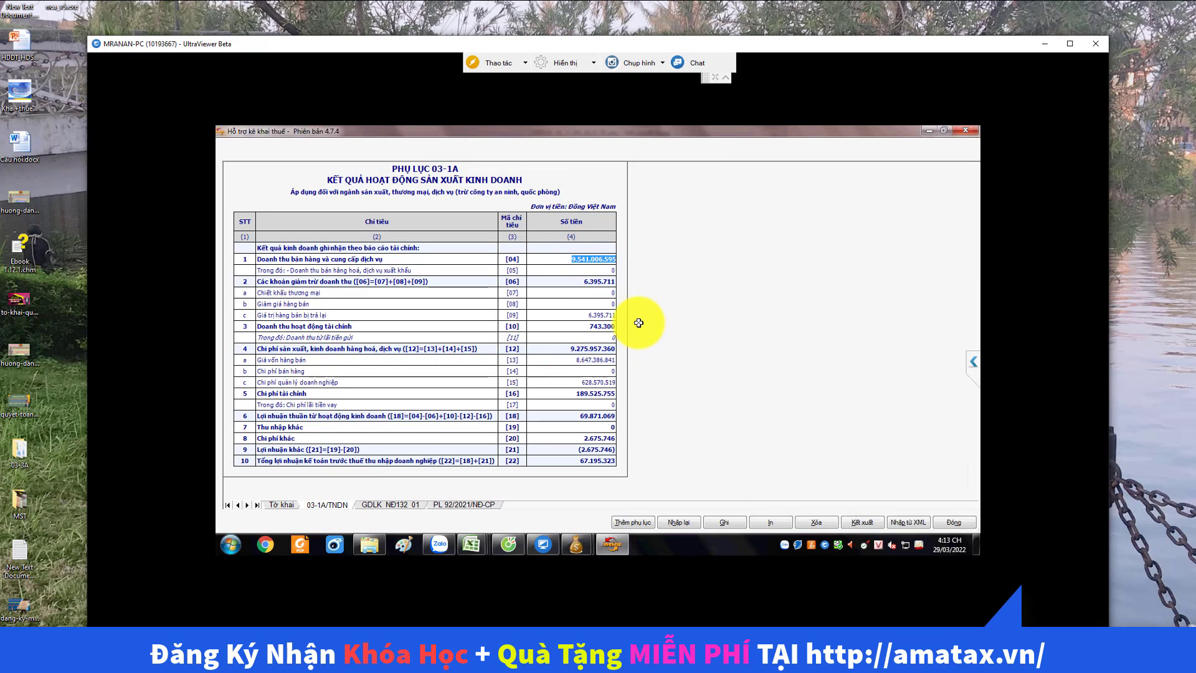
click(281, 505)
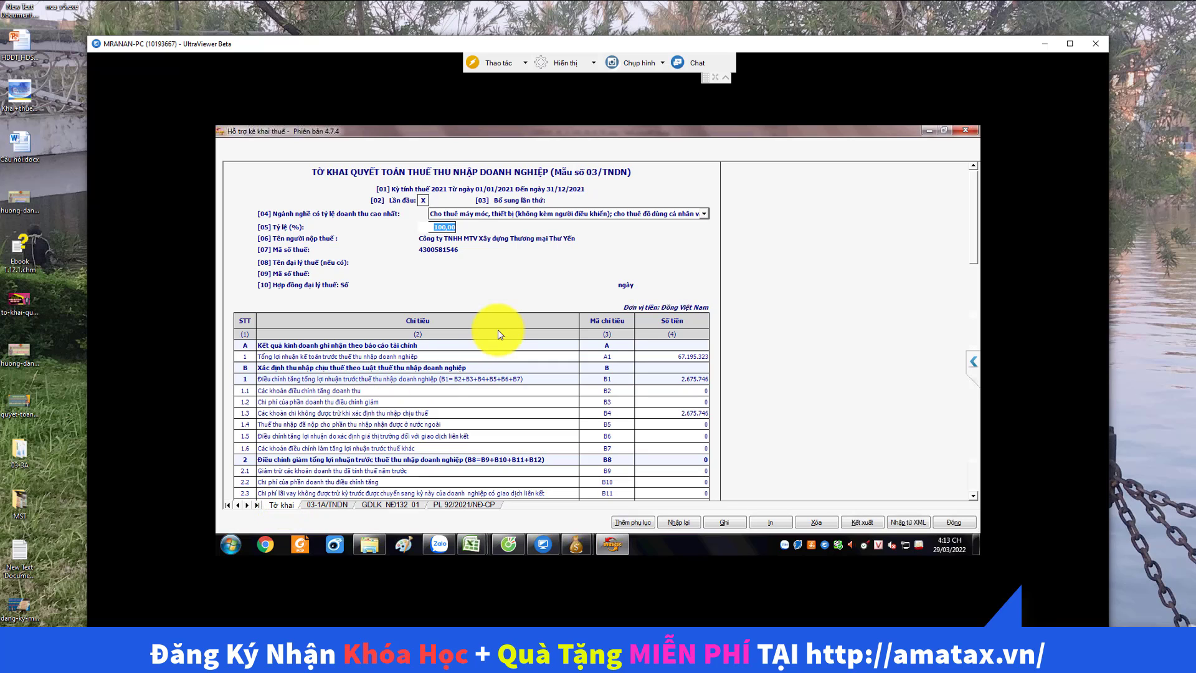
- Reselect Cho thuê máy móc, thiết bị (không kèm người điều khiển) as the highest-revenue industry in item [04] of the declaration
click(452, 228)
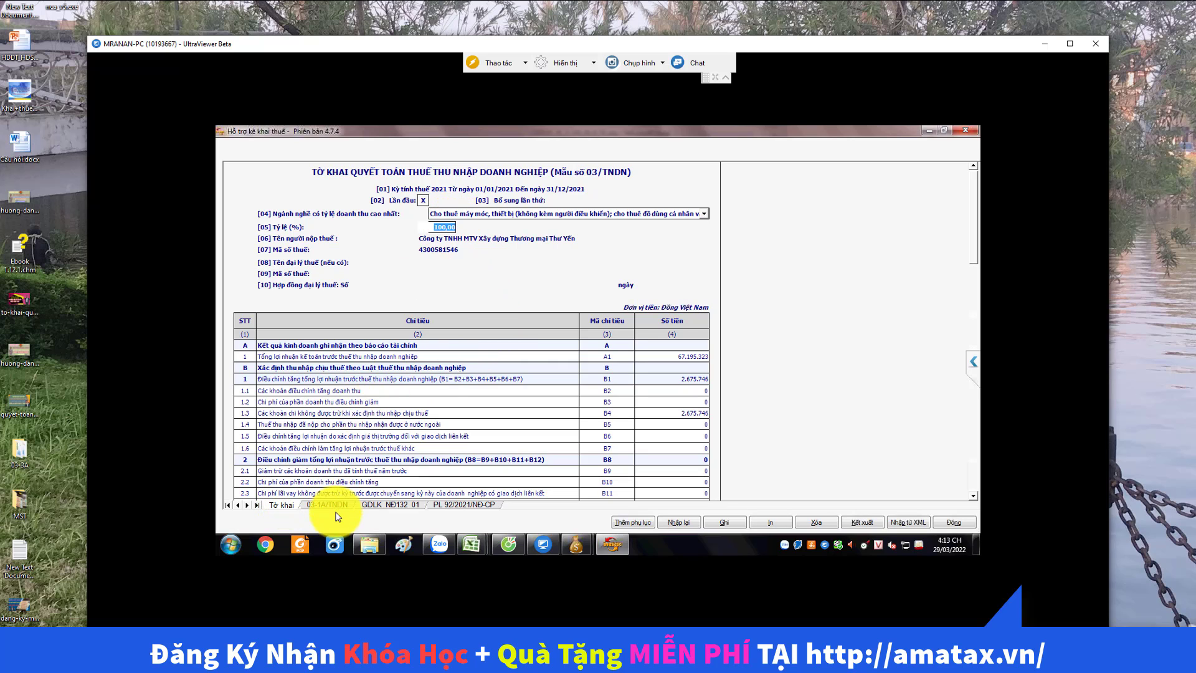
click(704, 213)
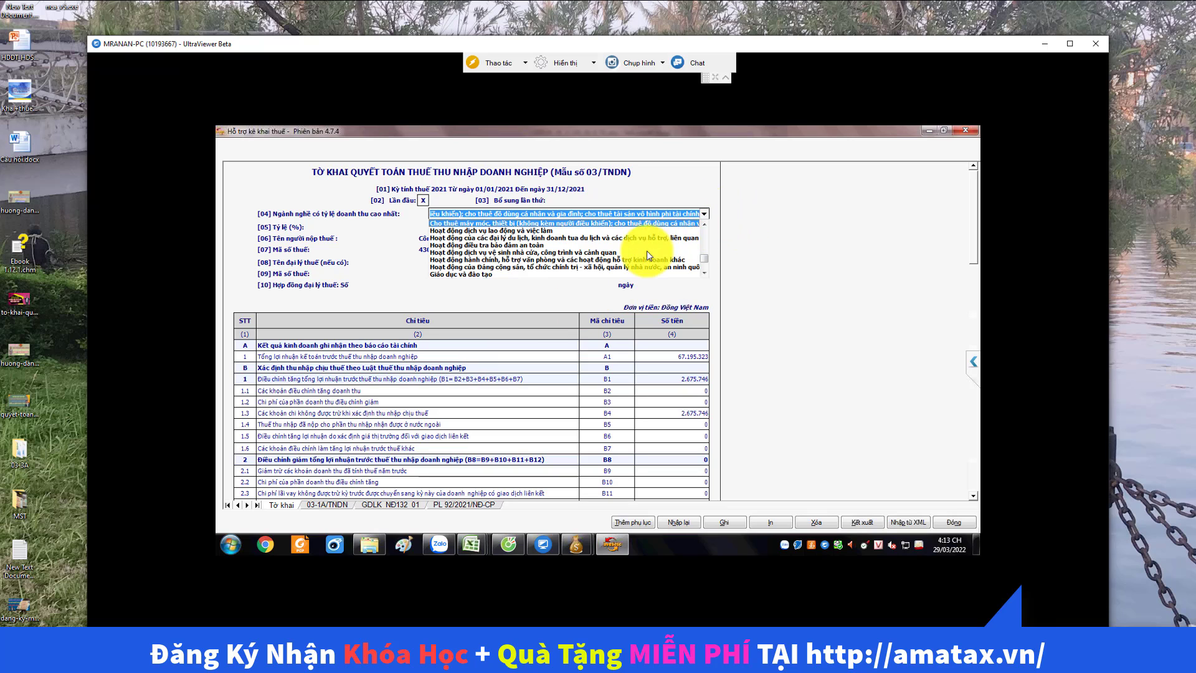
click(682, 224)
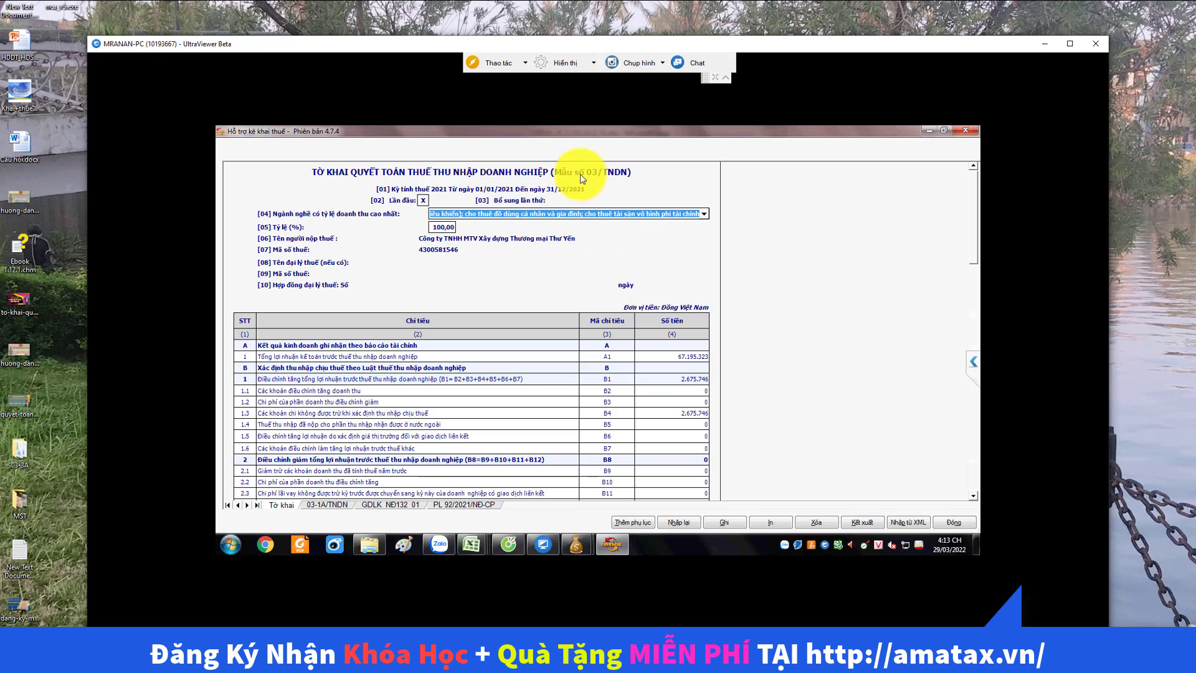
click(442, 226)
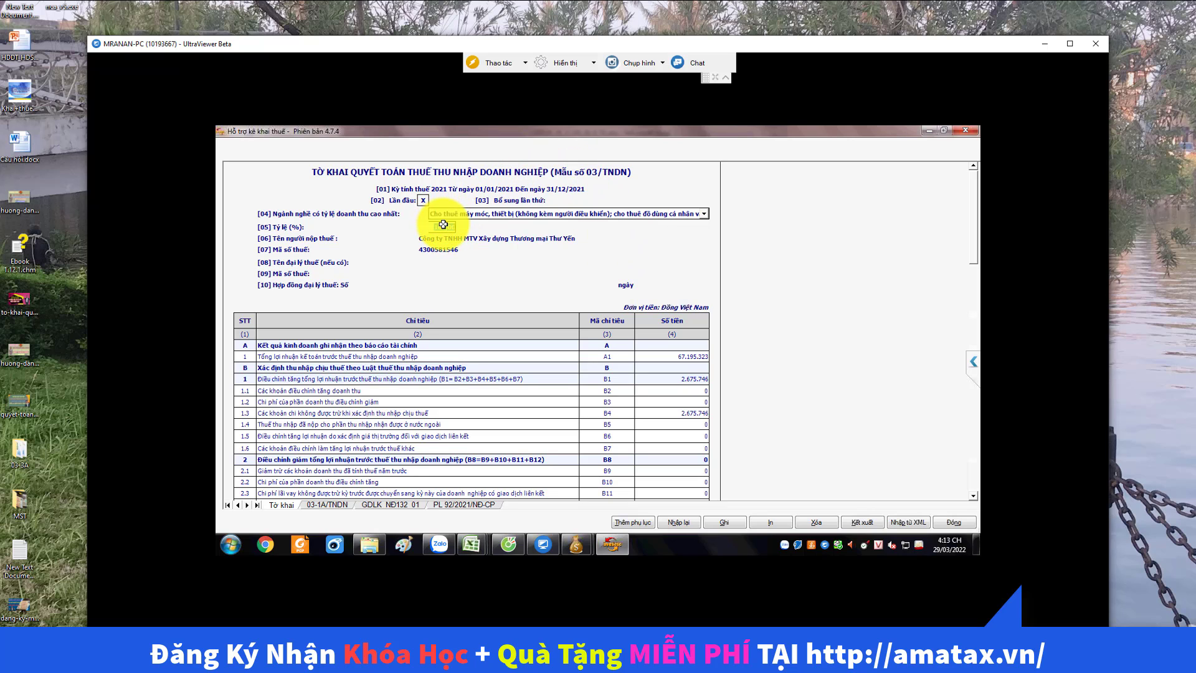
- Compare the item [05] ratio on the Tờ khai sheet with the revenue lines of appendix 03-1A/TNDN
click(327, 504)
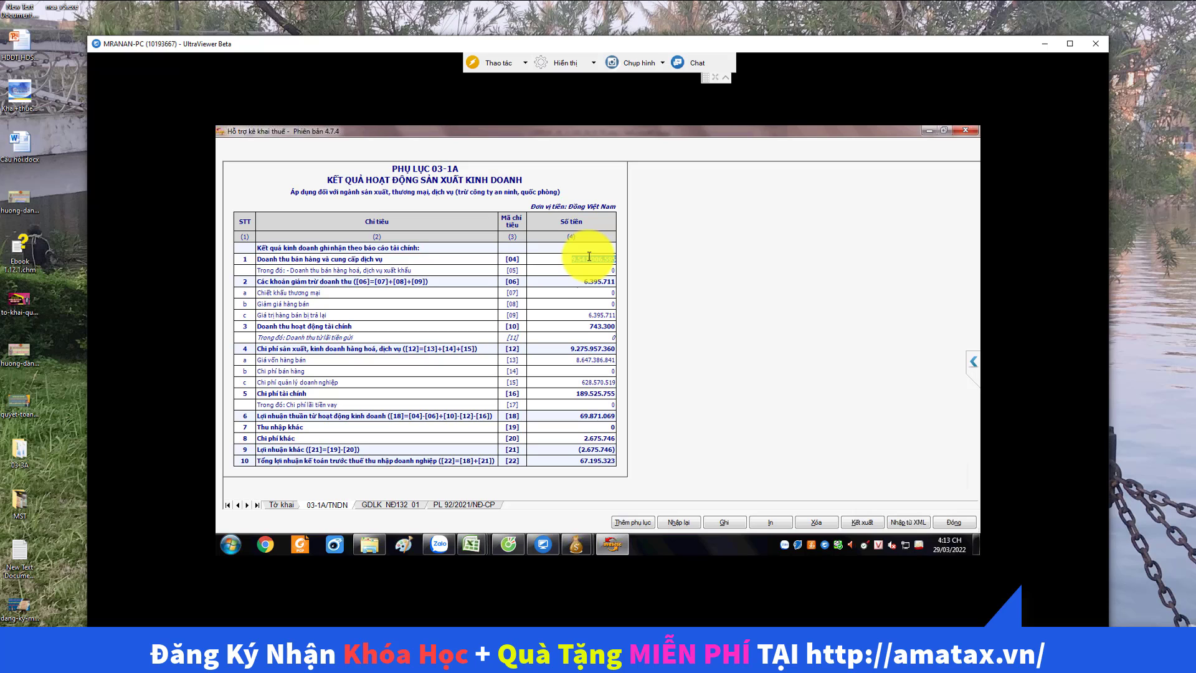
click(285, 506)
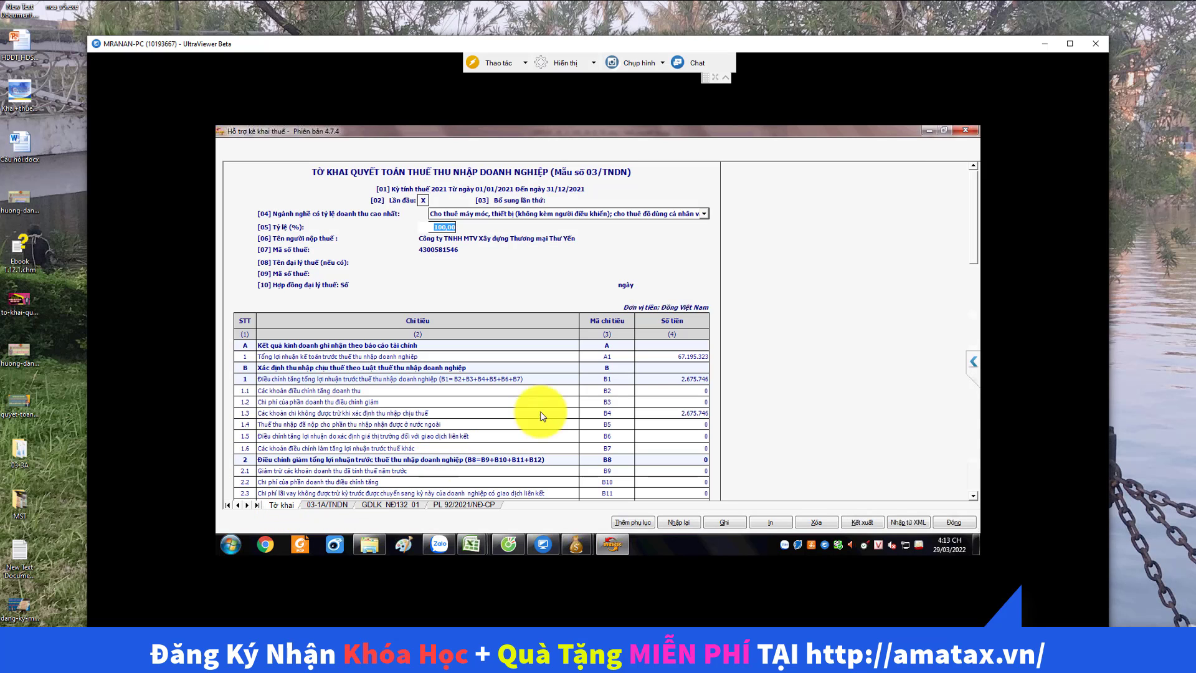
click(327, 504)
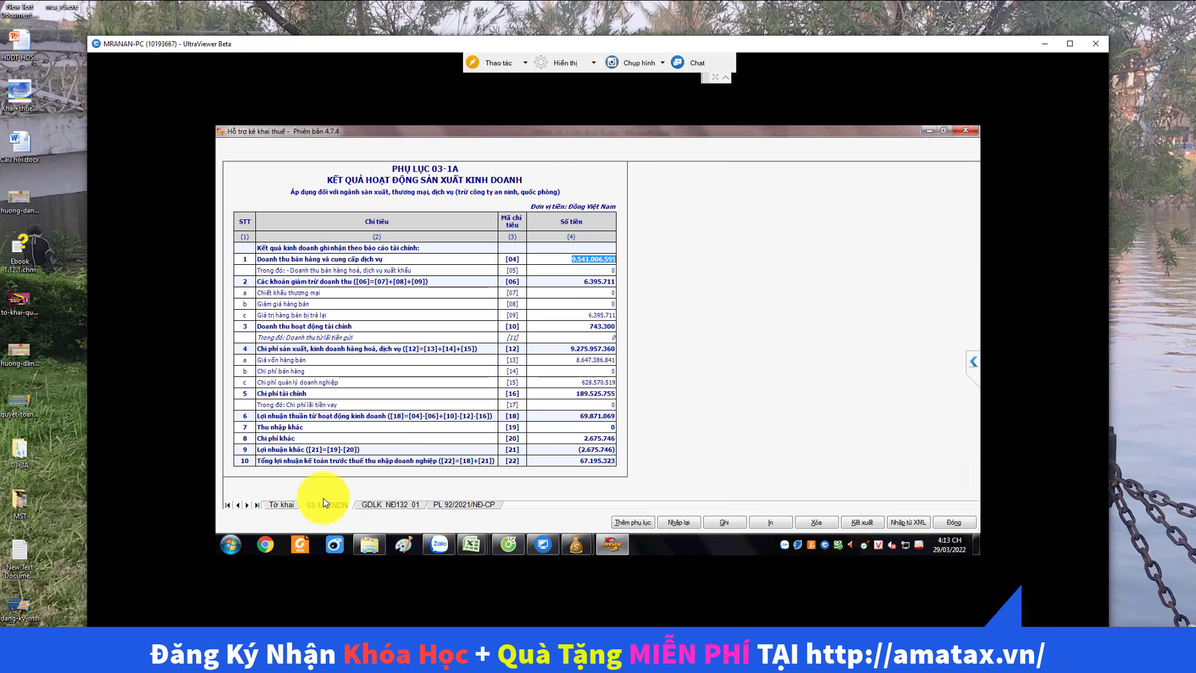
click(284, 505)
- Check non-deductible expense item B4 against account 811 Chi phí khác in the Excel trial balance and return to HTKK
scroll(682, 397, down, 3)
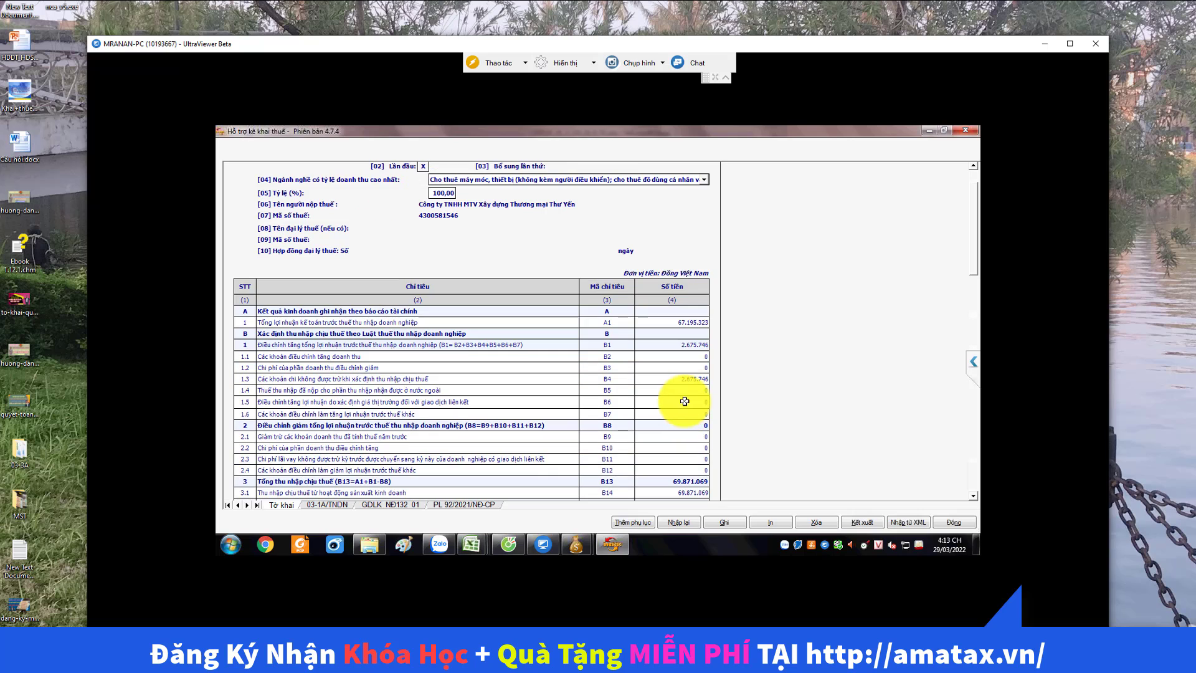
scroll(687, 367, down, 2)
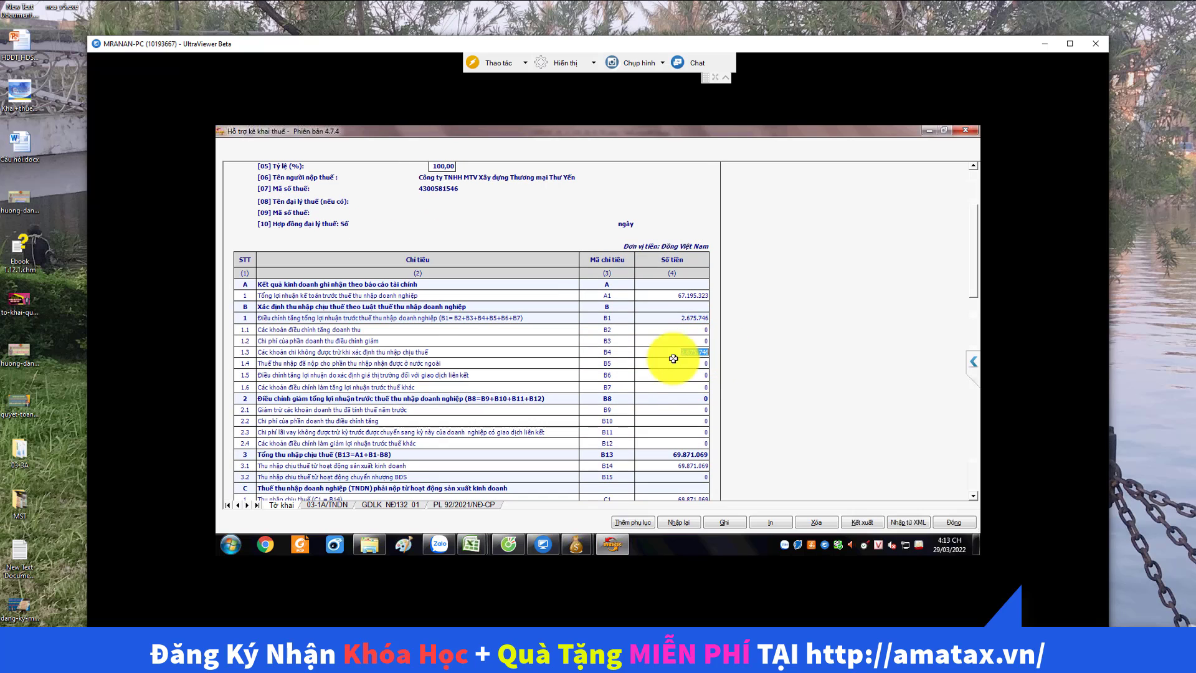
scroll(651, 365, down, 3)
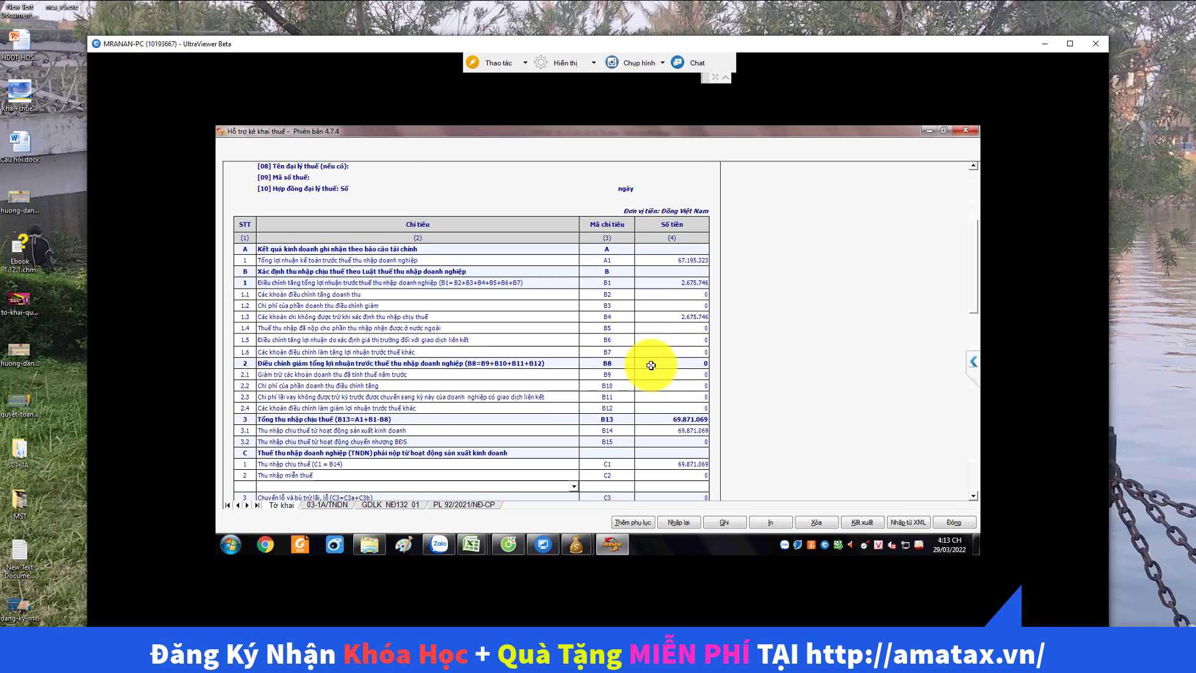
scroll(651, 365, down, 3)
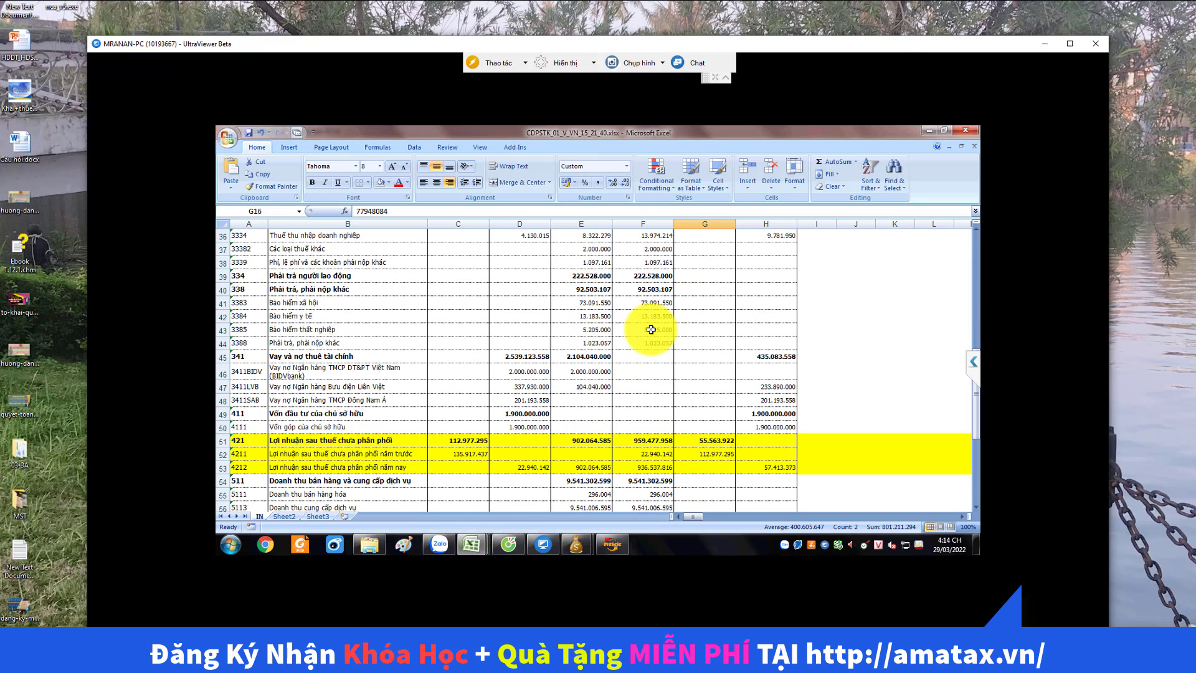
scroll(651, 329, down, 5)
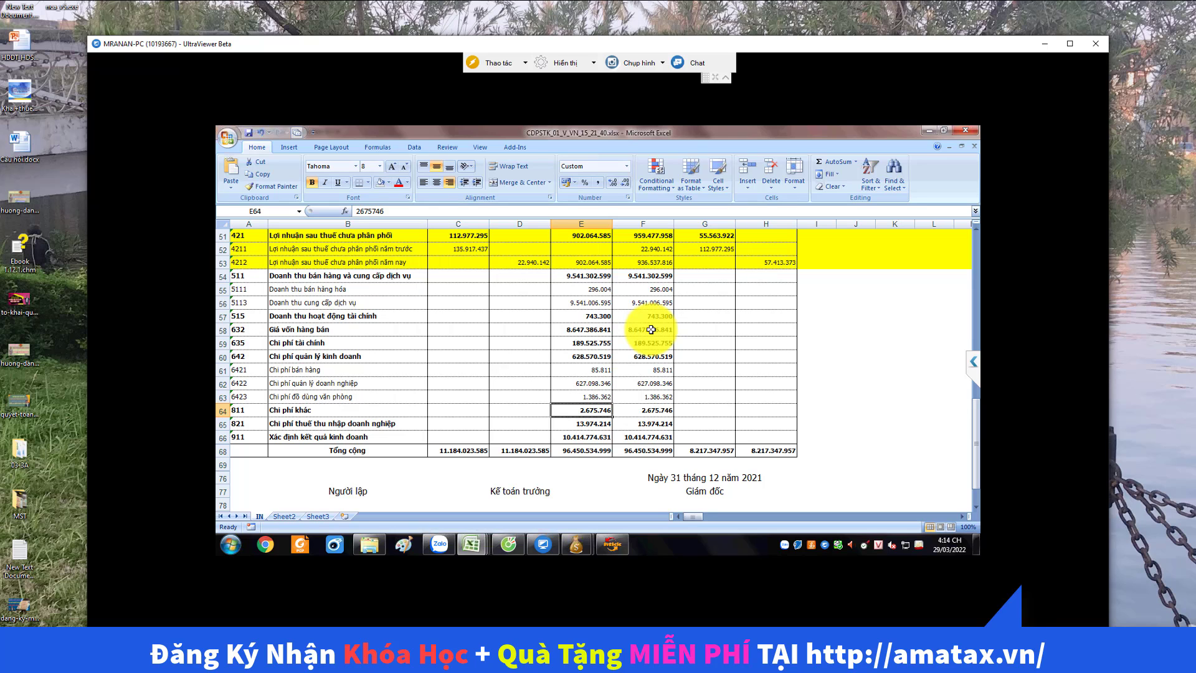
key(alt+Tab)
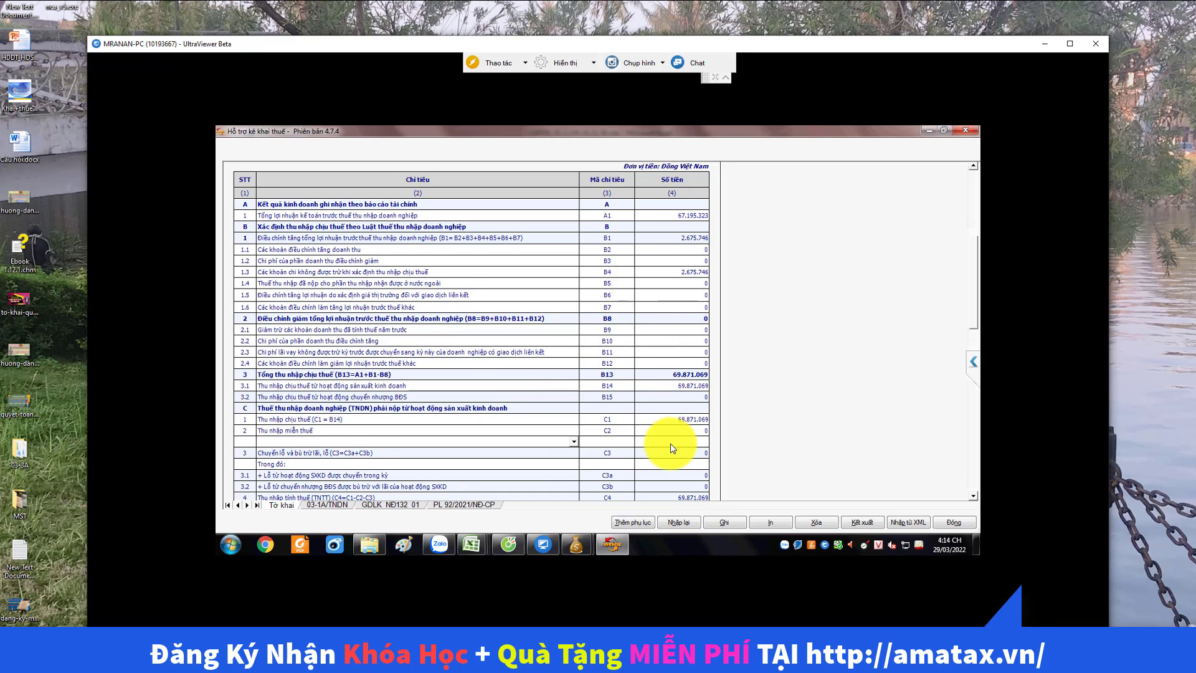
- Review items C1 to C17 of the declaration and compare the reduced tax in C15 with appendix PL 92/2021/NĐ-CP
scroll(672, 447, down, 1)
scroll(672, 446, down, 1)
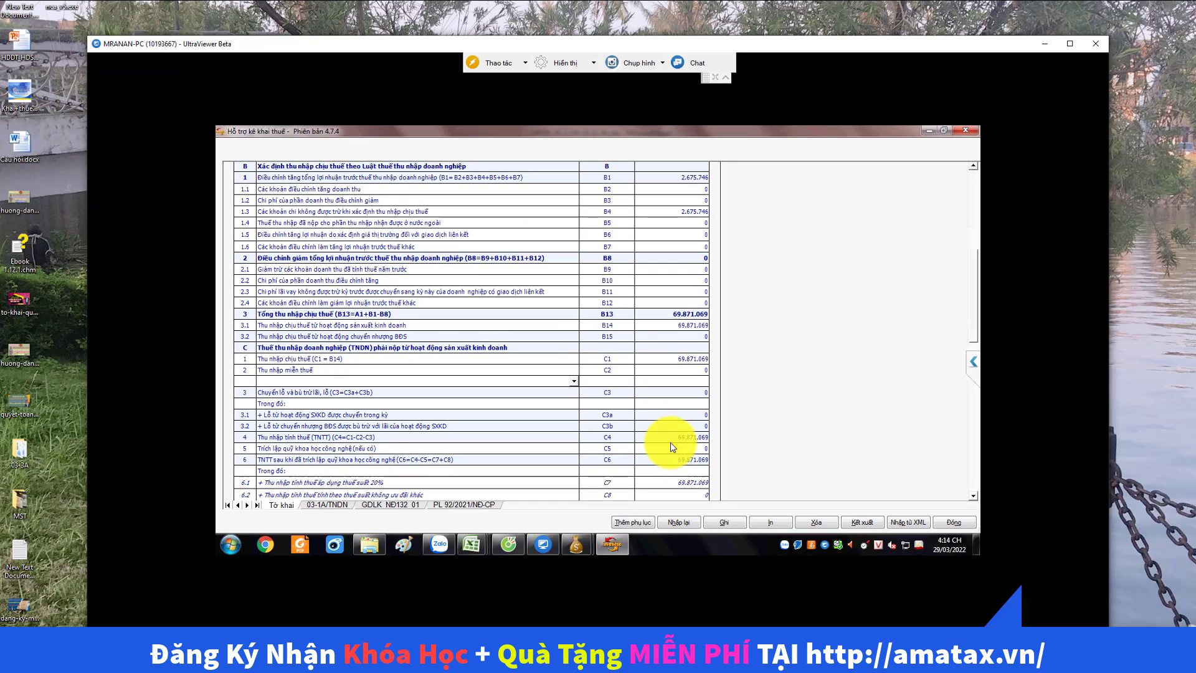
scroll(672, 447, down, 2)
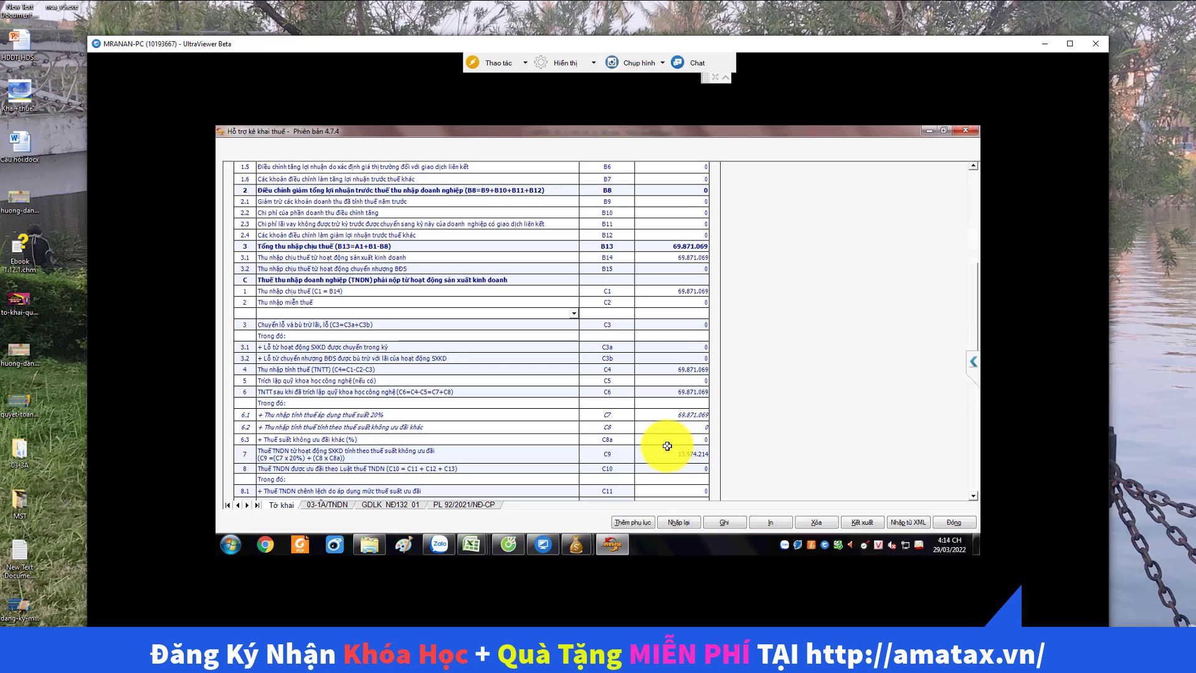
scroll(667, 445, down, 3)
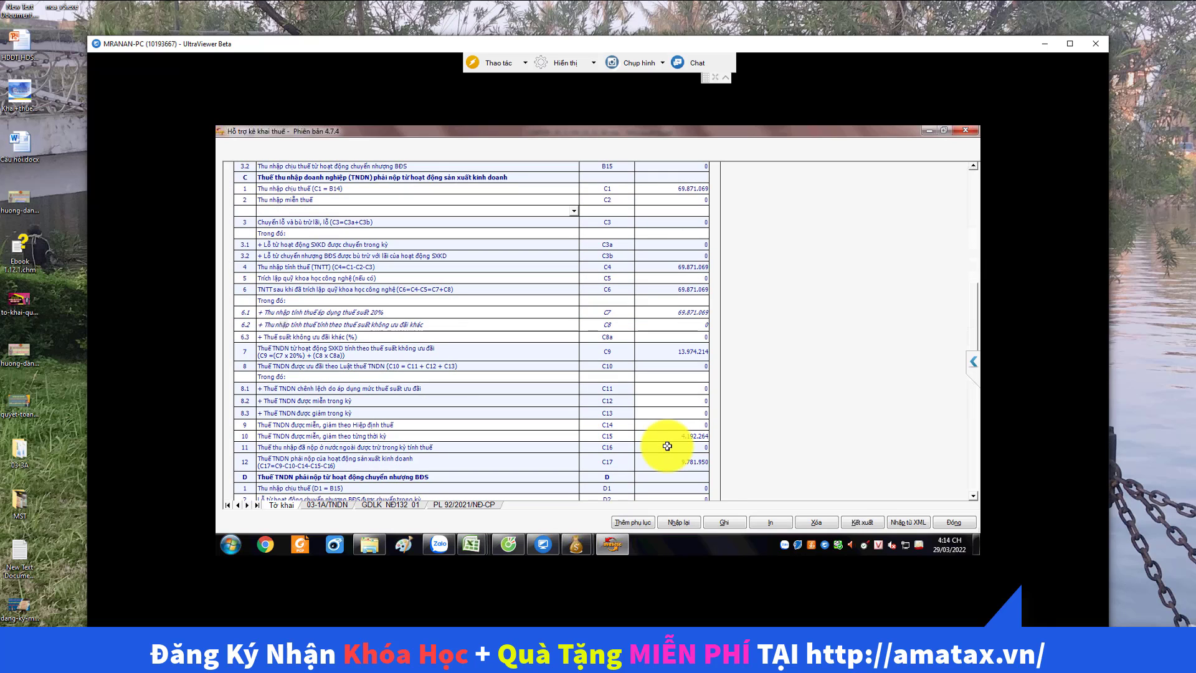
scroll(667, 446, down, 2)
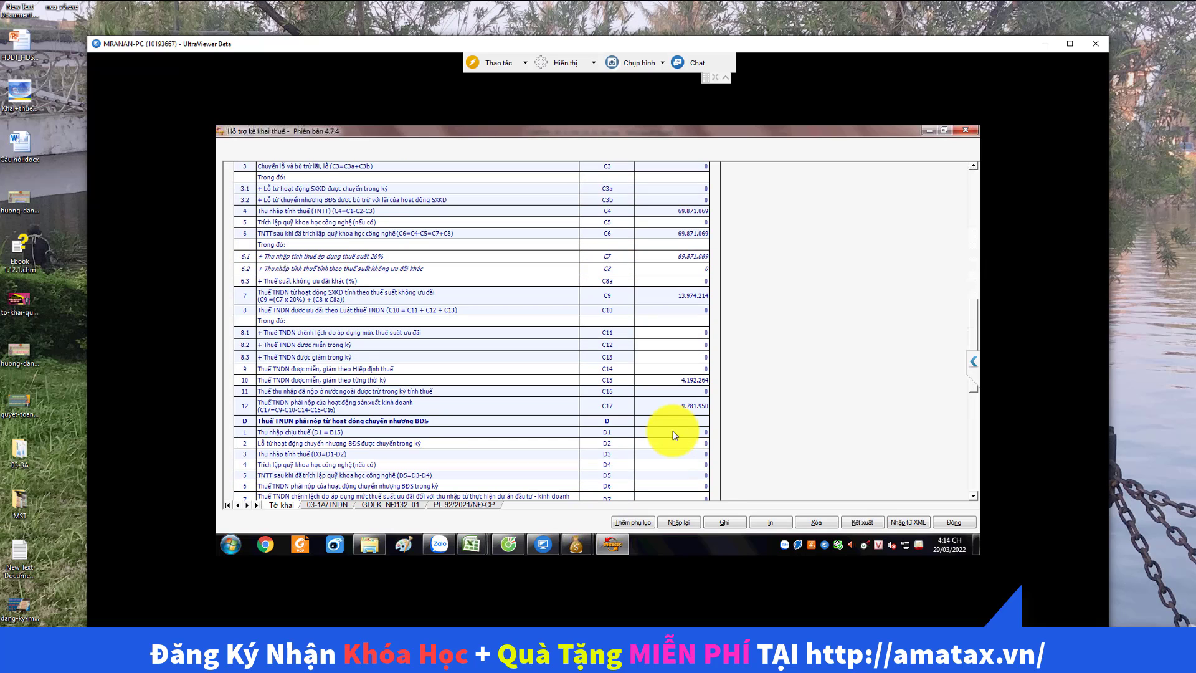
click(476, 505)
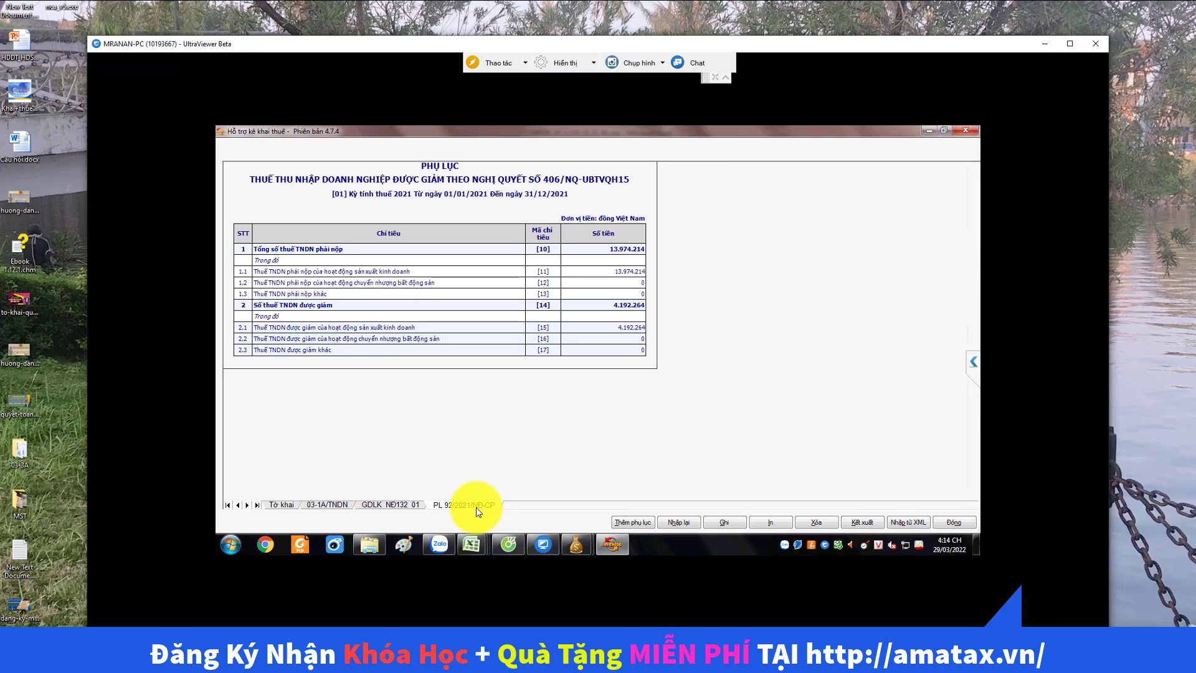
click(281, 505)
- Set item E1, the corporate income tax of production and business activities, to 9.781.950 on the Tờ khai sheet
scroll(647, 397, down, 6)
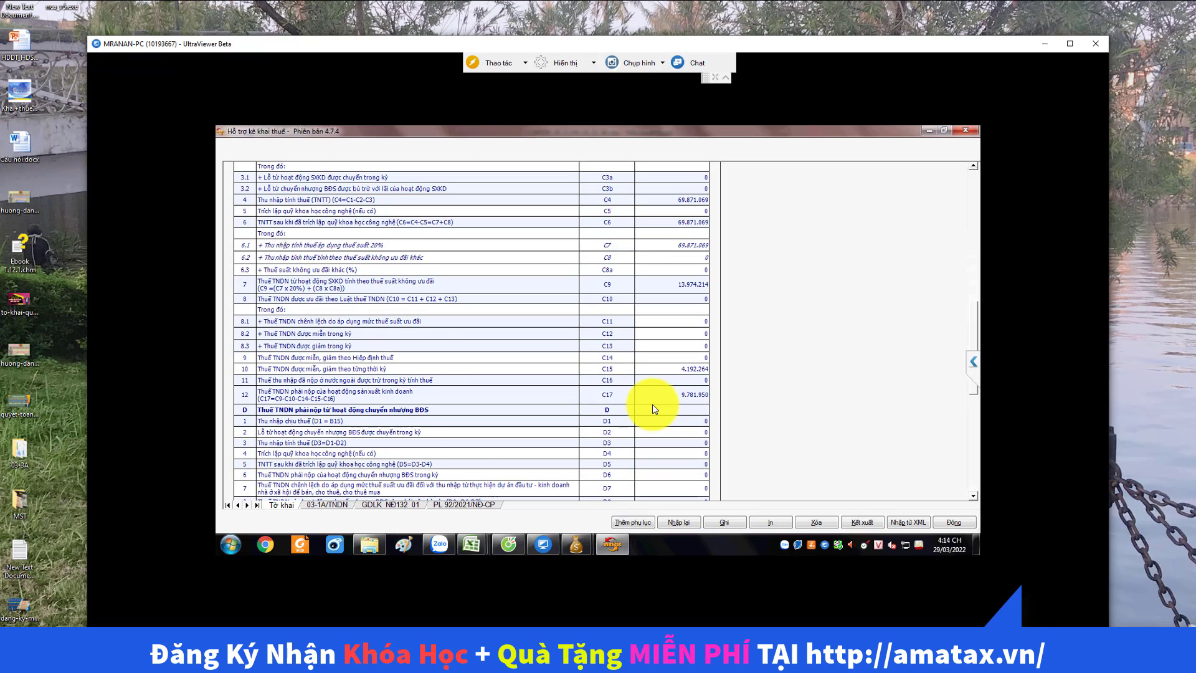
scroll(654, 408, down, 3)
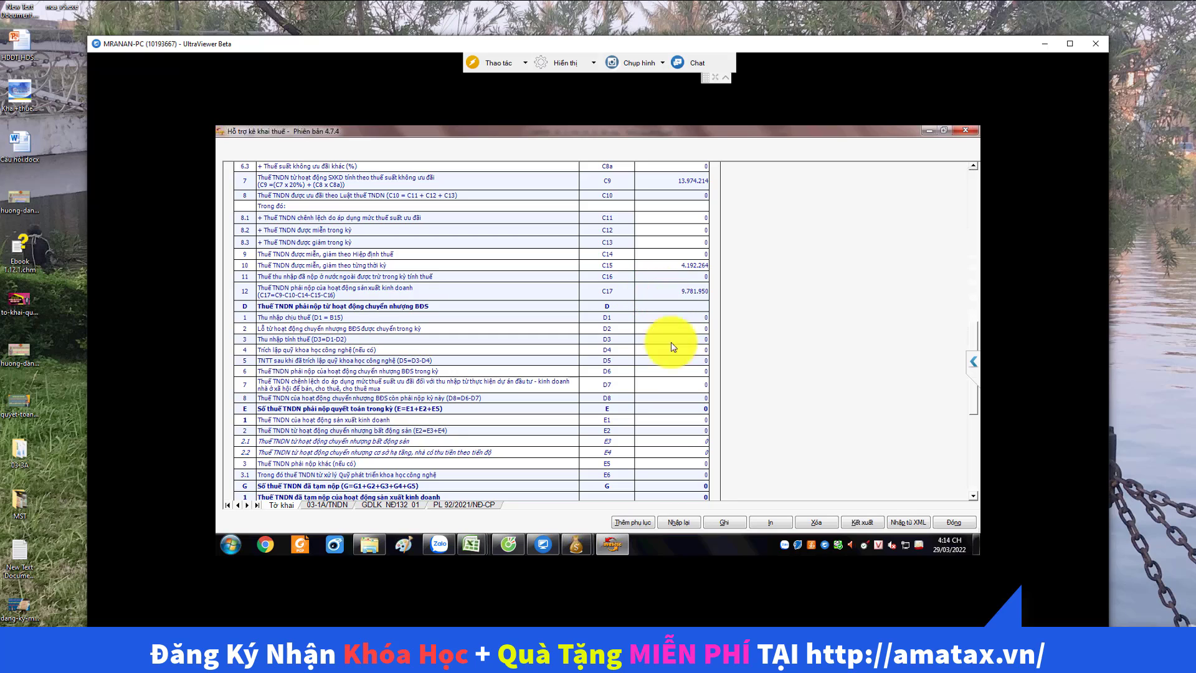
click(678, 417)
text(9.781.950)
key(Return)
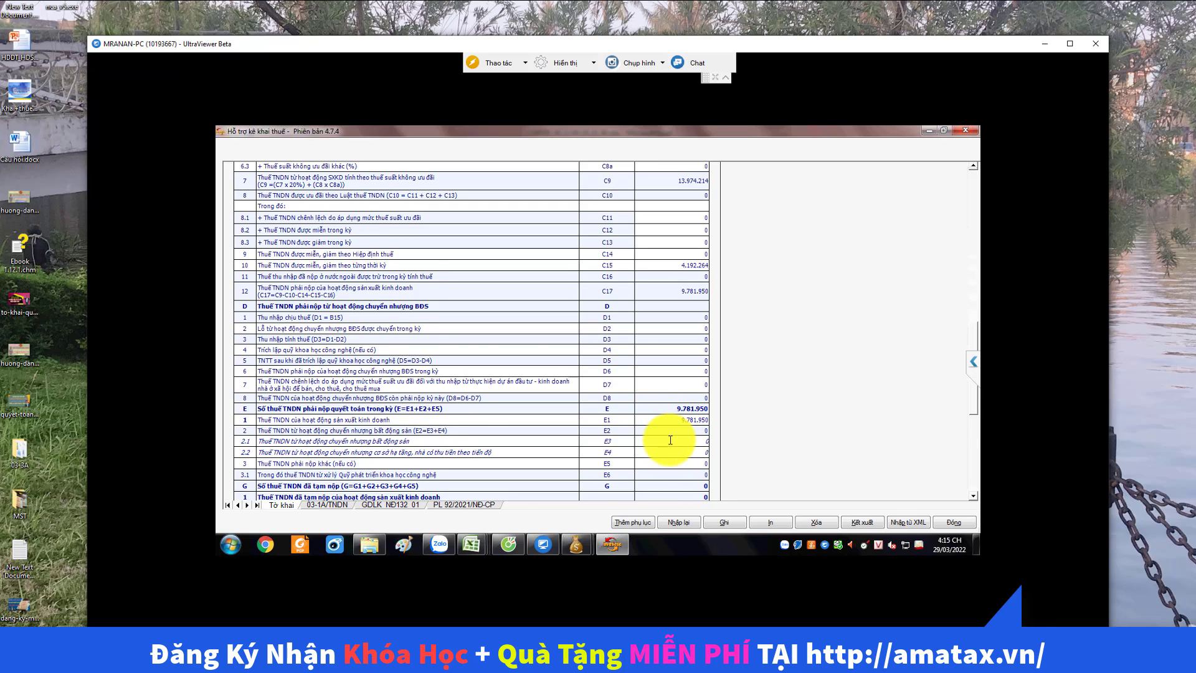
- Look over items G to I, save the 03/TNDN declaration despite the incorrect-information warning, and close it
scroll(670, 440, down, 4)
scroll(669, 436, down, 1)
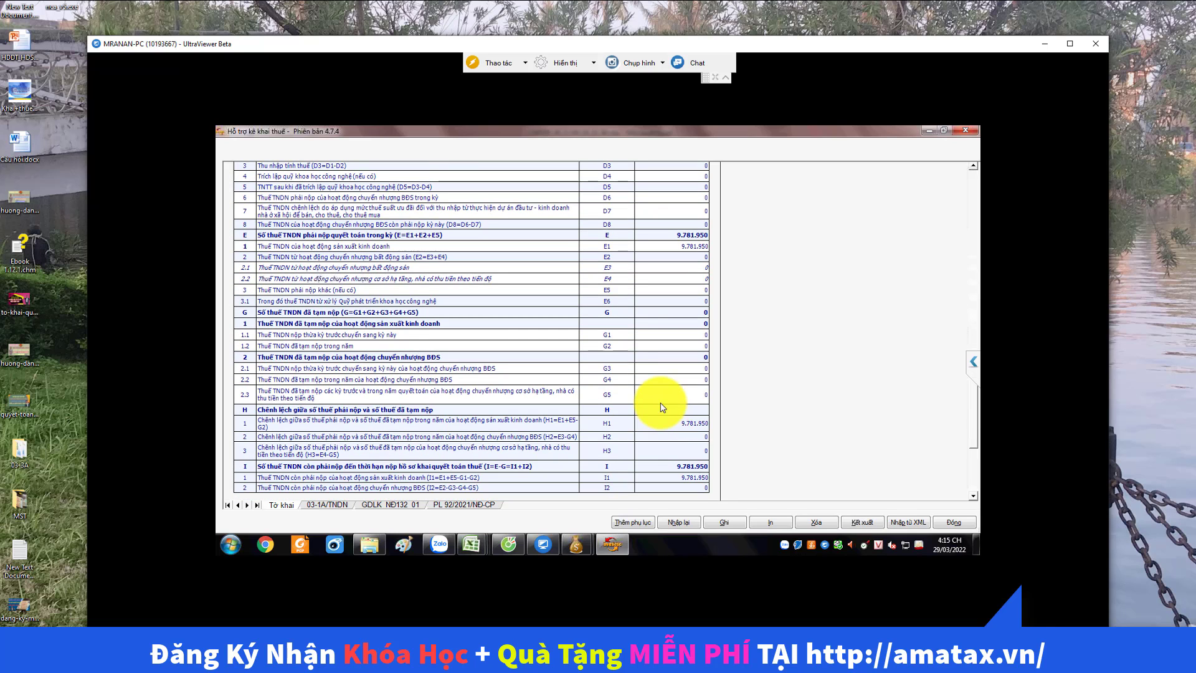
scroll(663, 406, down, 1)
key(alt+g)
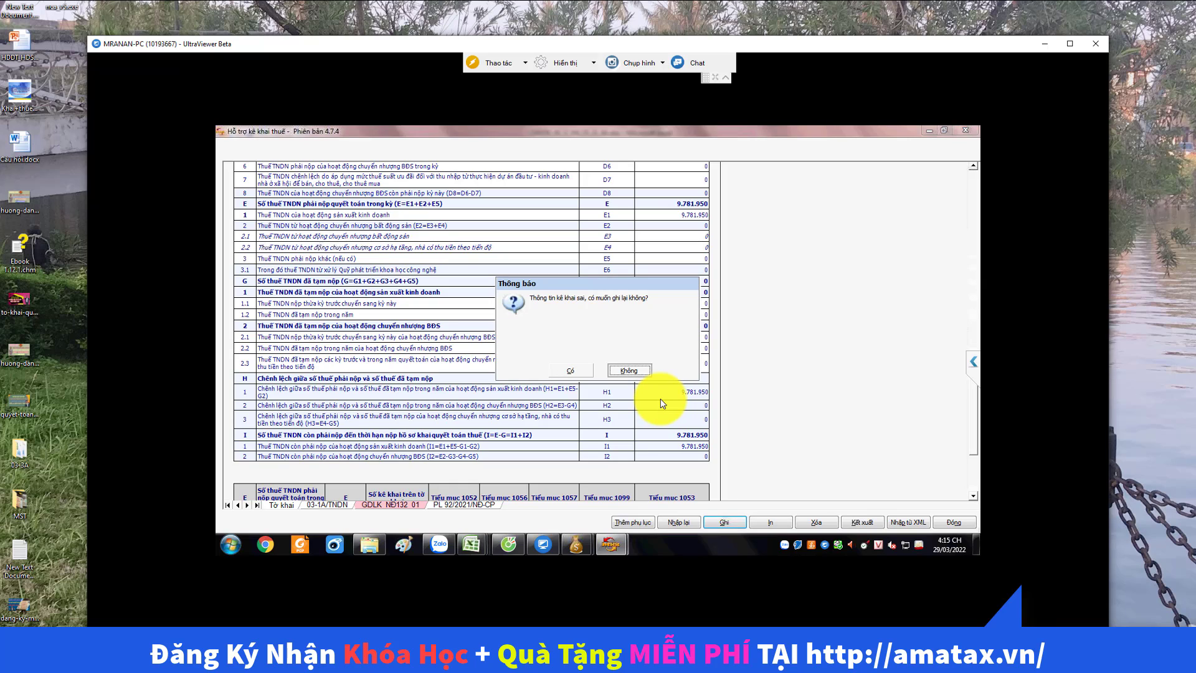
key(c)
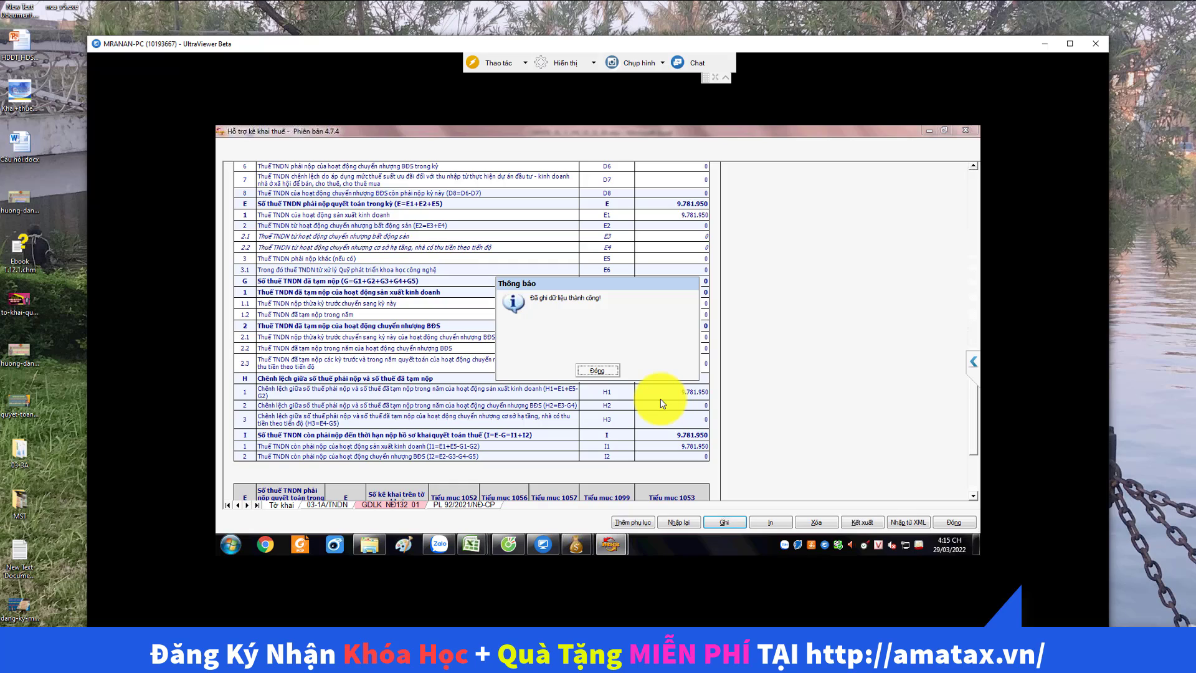
key(Return)
key(Return)
key(alt+F4)
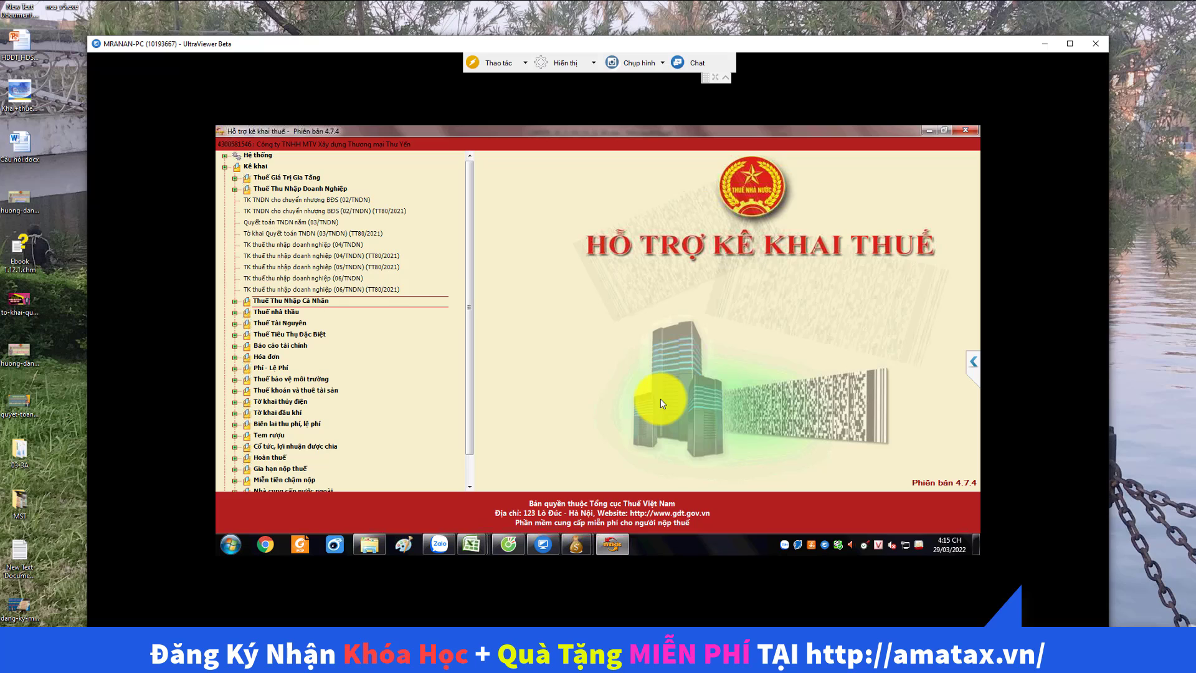
- Expand the Thuế Thu Nhập Cá Nhân group in the HTKK declaration list to view its forms
key(Right)
key(Down)
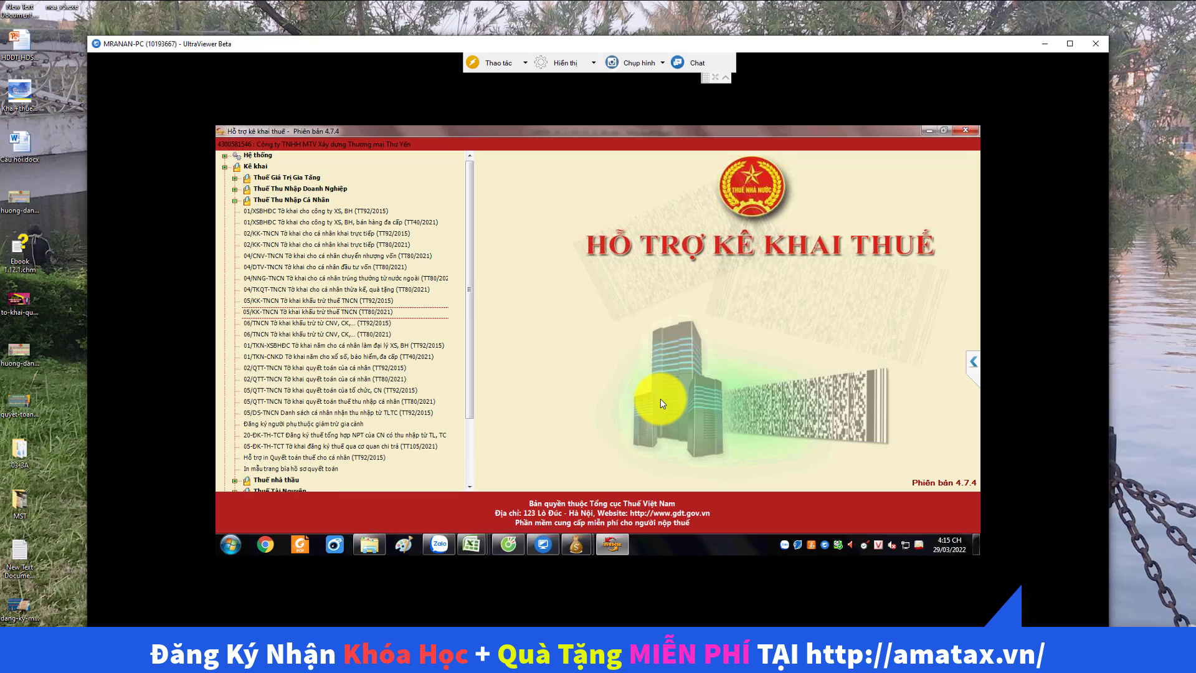
key(Down)
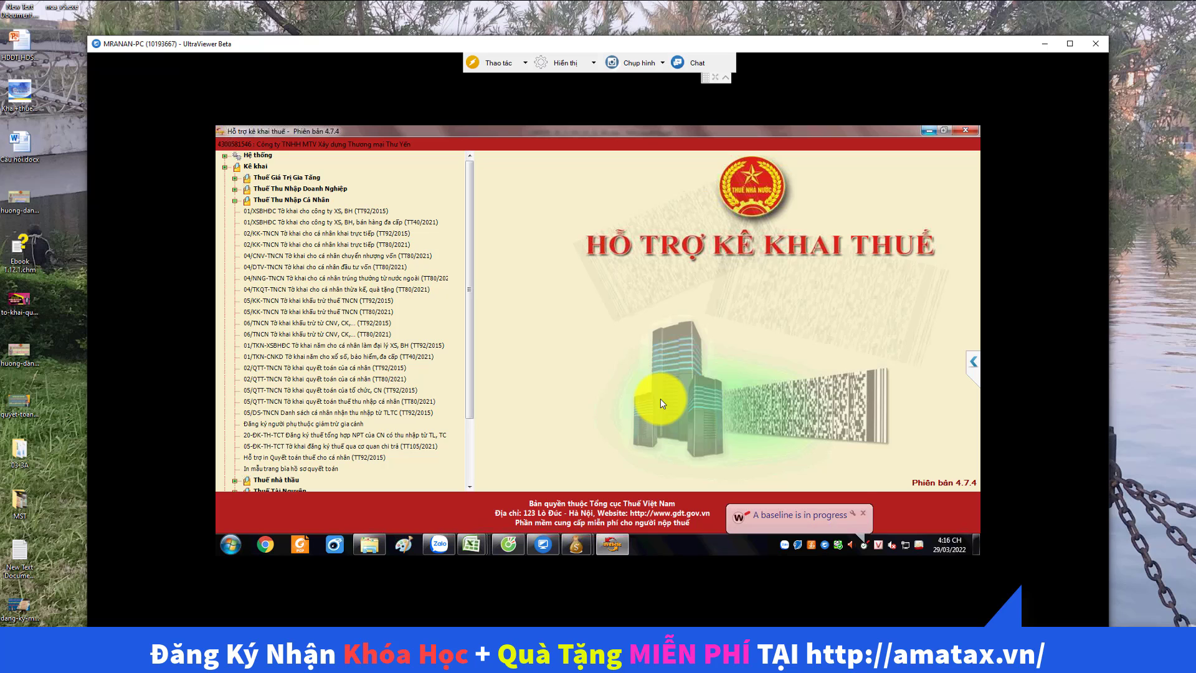
- Look at the end of the Excel trial balance, switch to SmartPro and close the In Cân Đối Phát Sinh Tài Khoản window
key(alt+Tab)
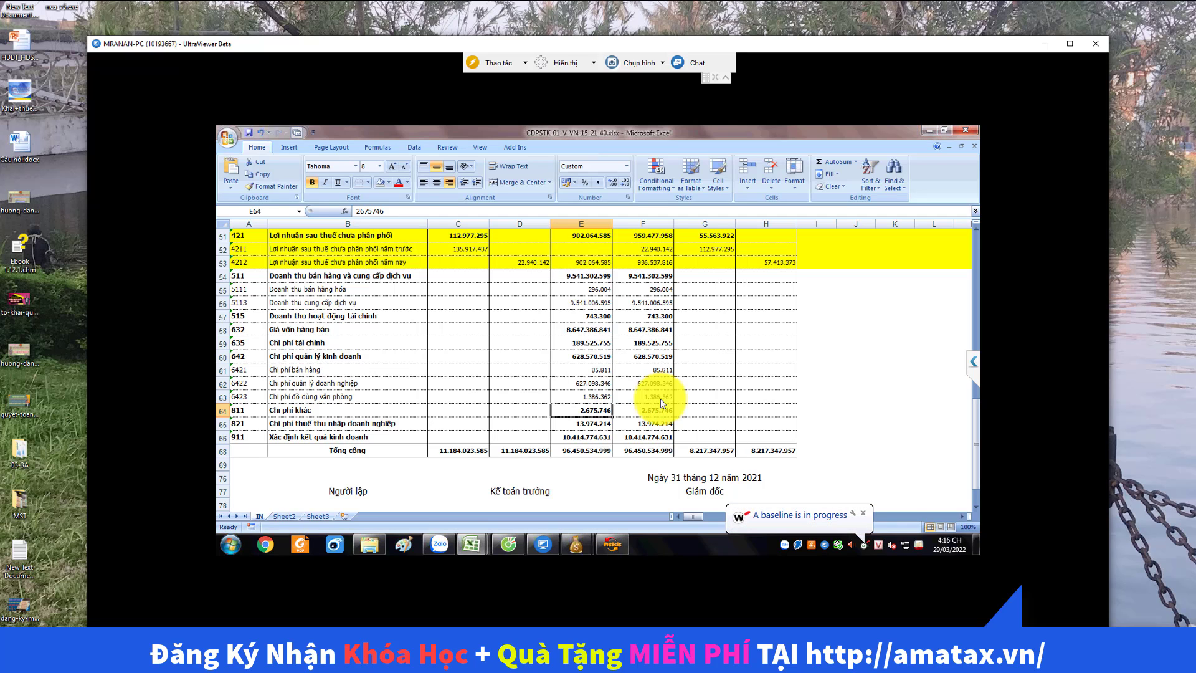
scroll(662, 404, down, 4)
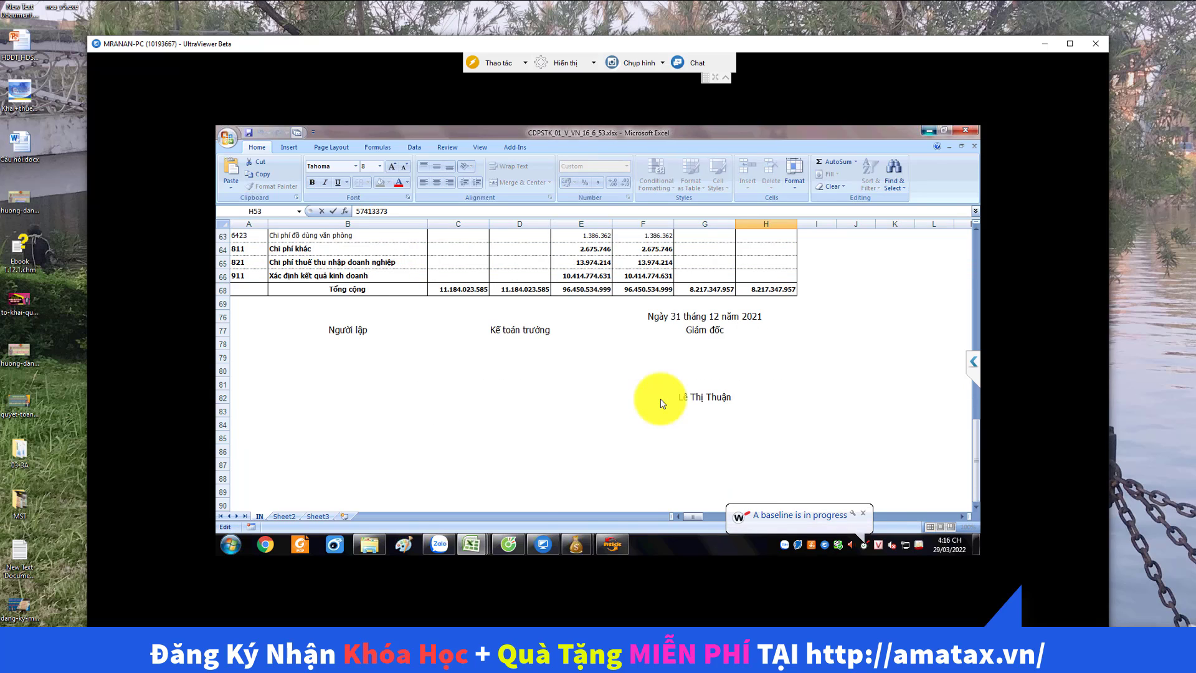
key(alt+Tab)
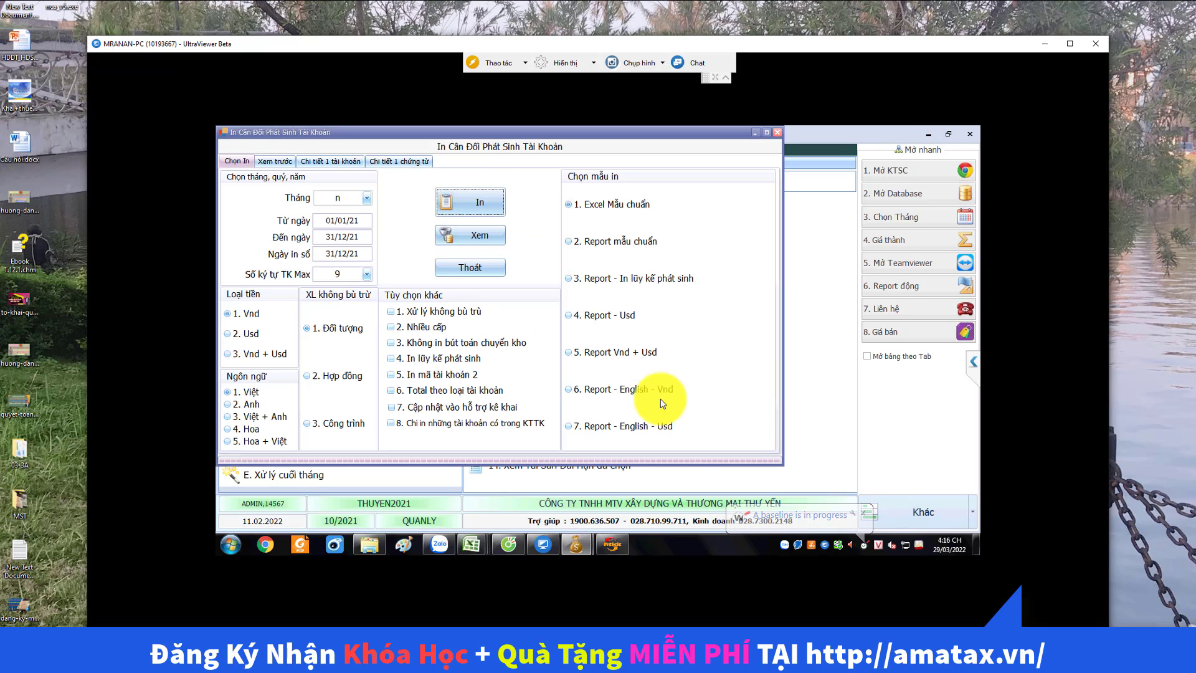
key(Escape)
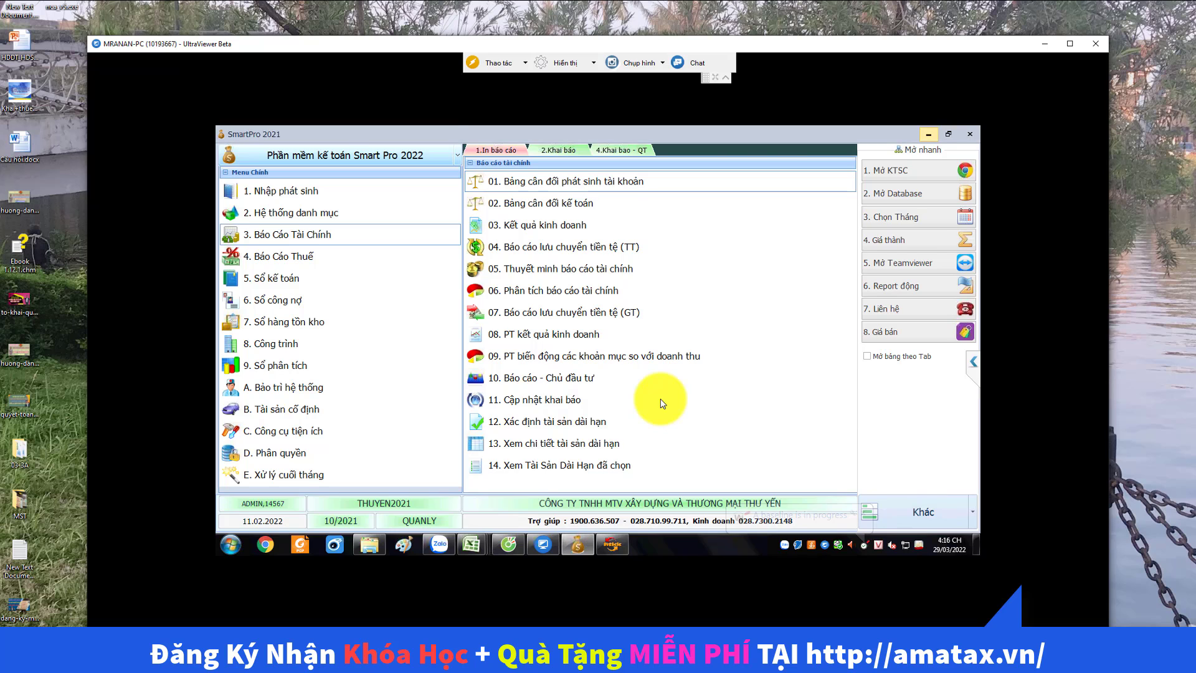
- Switch to the file explorer and open the Q4 2021 05_KK_TNCN file from the BiudingVina folder in iTax Viewer without updating the viewer
key(alt+Tab)
key(alt+Tab)
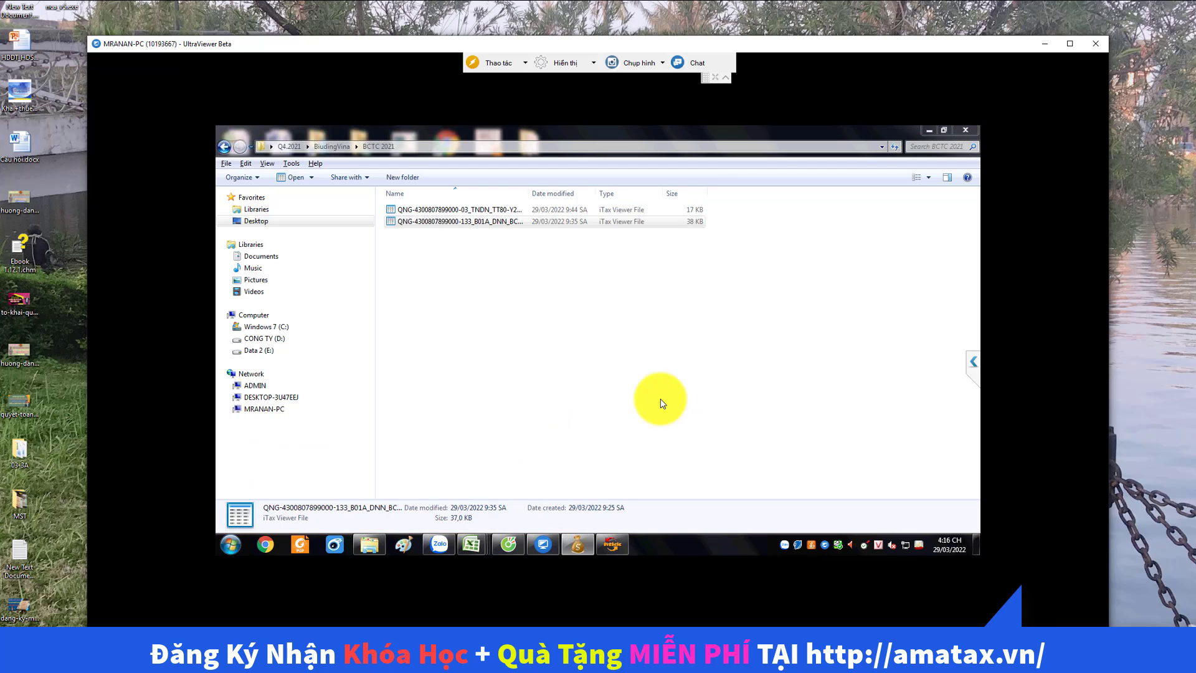
key(BackSpace)
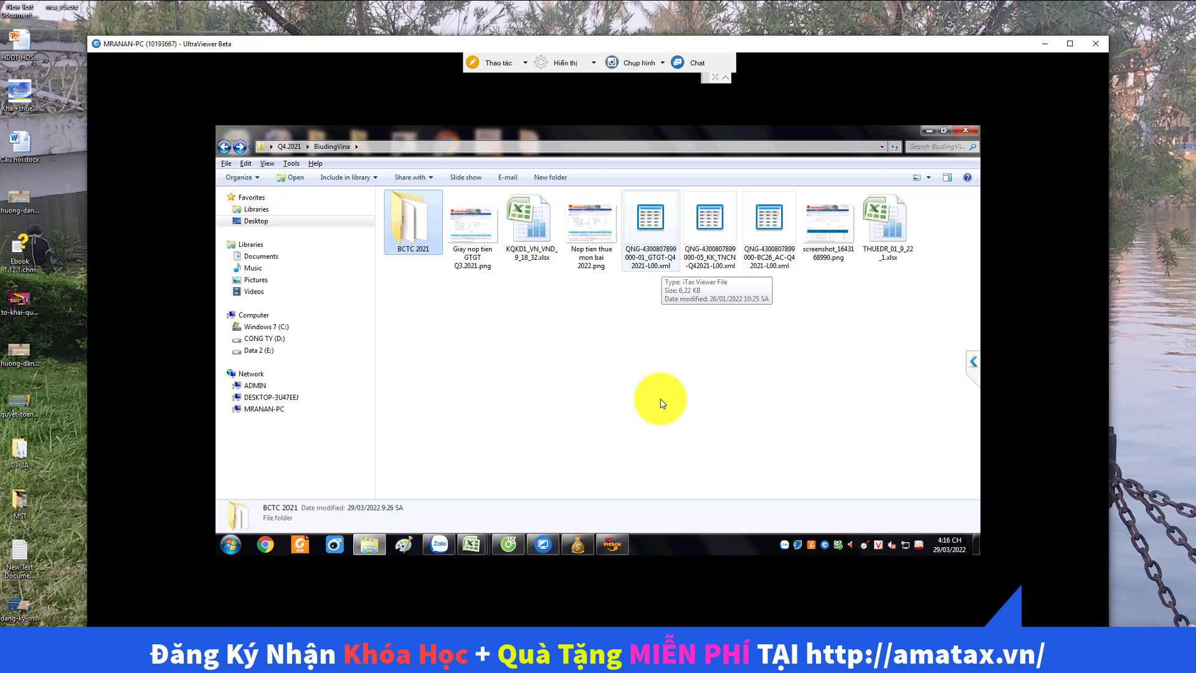
key(Right)
key(Right)
key(Right)
key(Right)
key(Right)
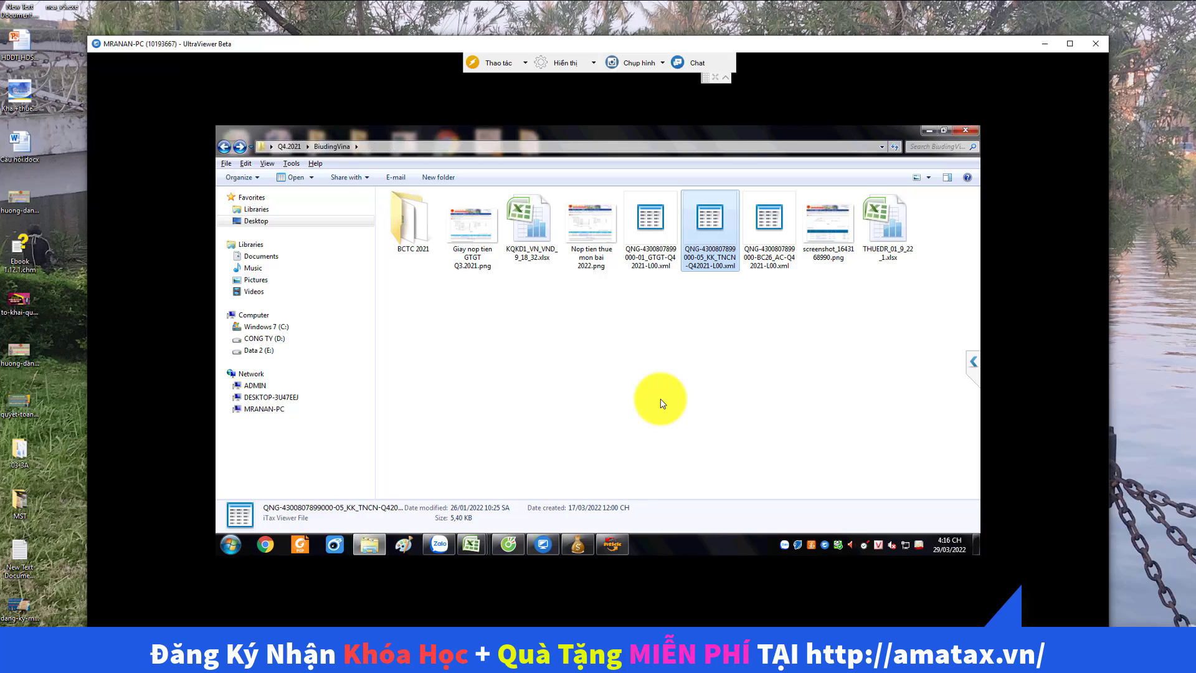
key(Return)
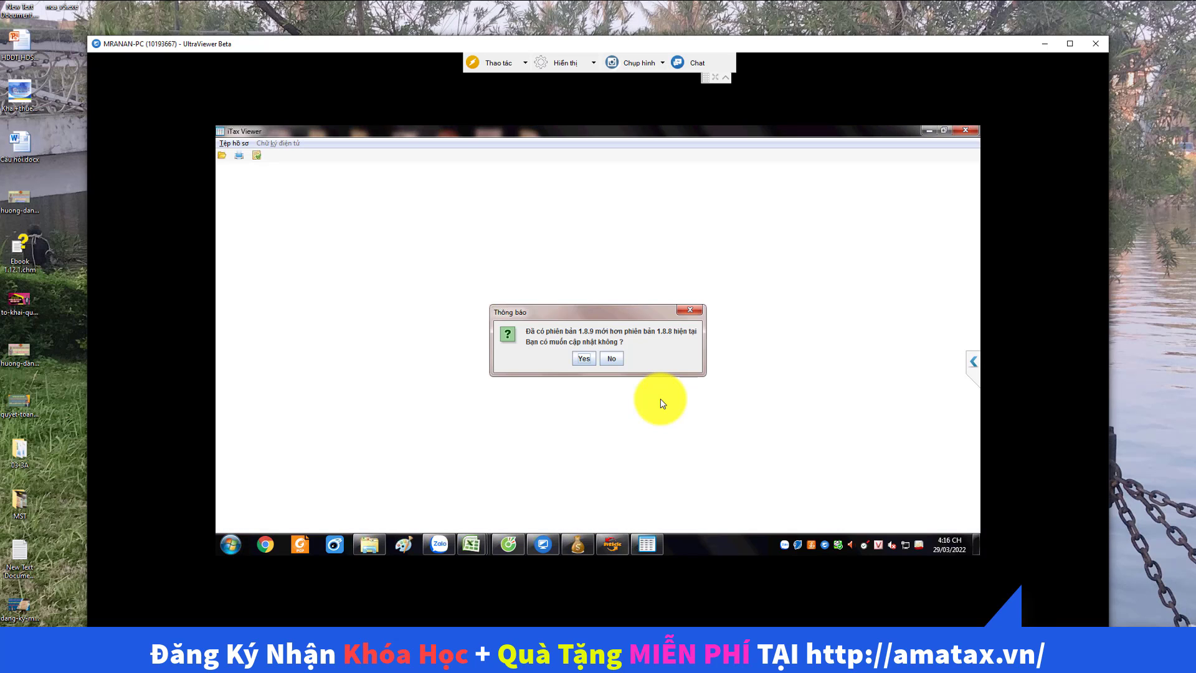
key(Escape)
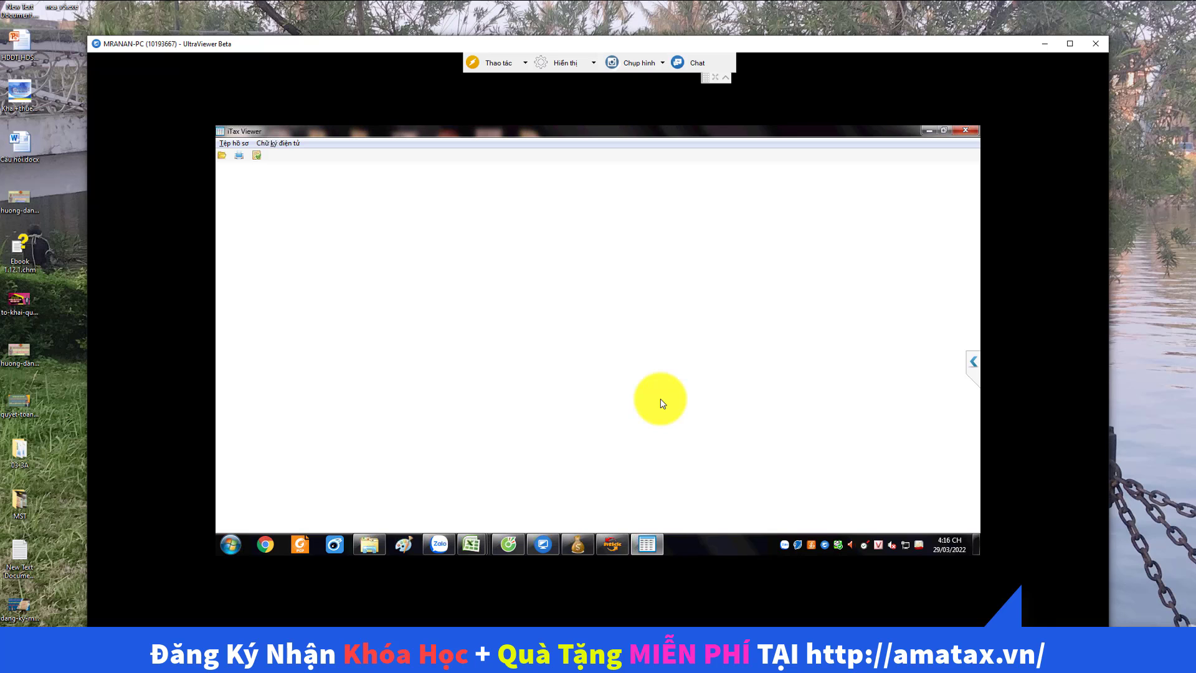
- Examine the employee counts, taxable income and withheld tax items [21] to [36] of the 05/KK-TNCN declaration, and close the viewer
scroll(662, 403, down, 5)
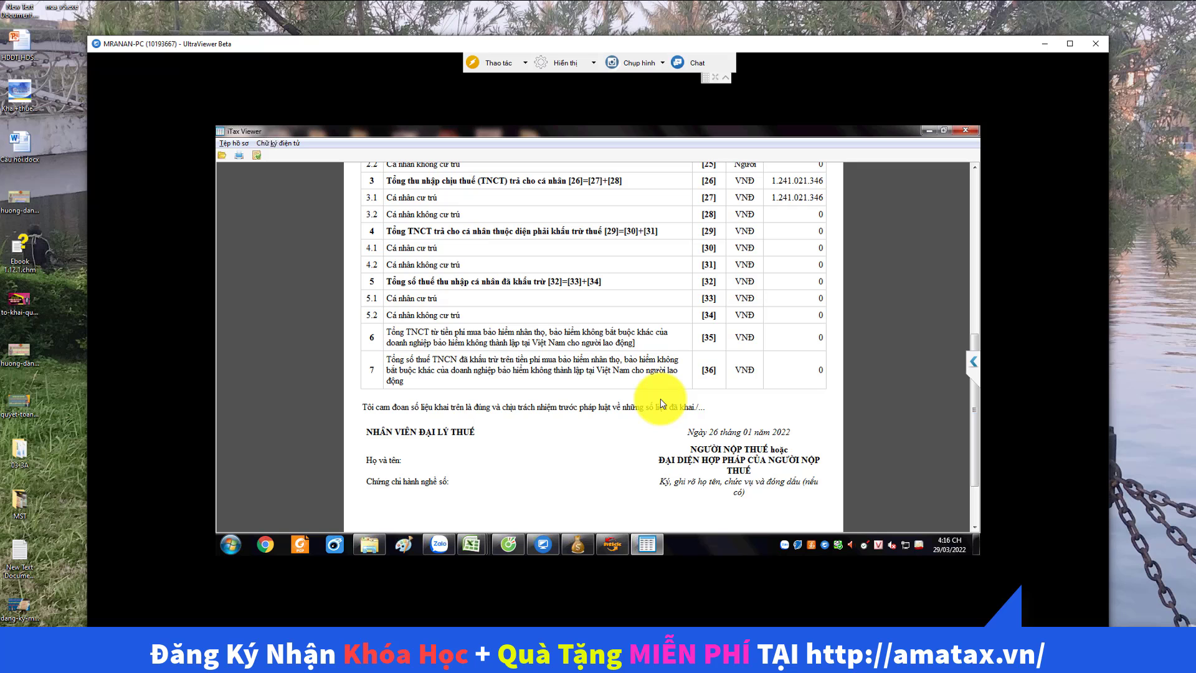
scroll(662, 403, up, 10)
scroll(662, 404, down, 5)
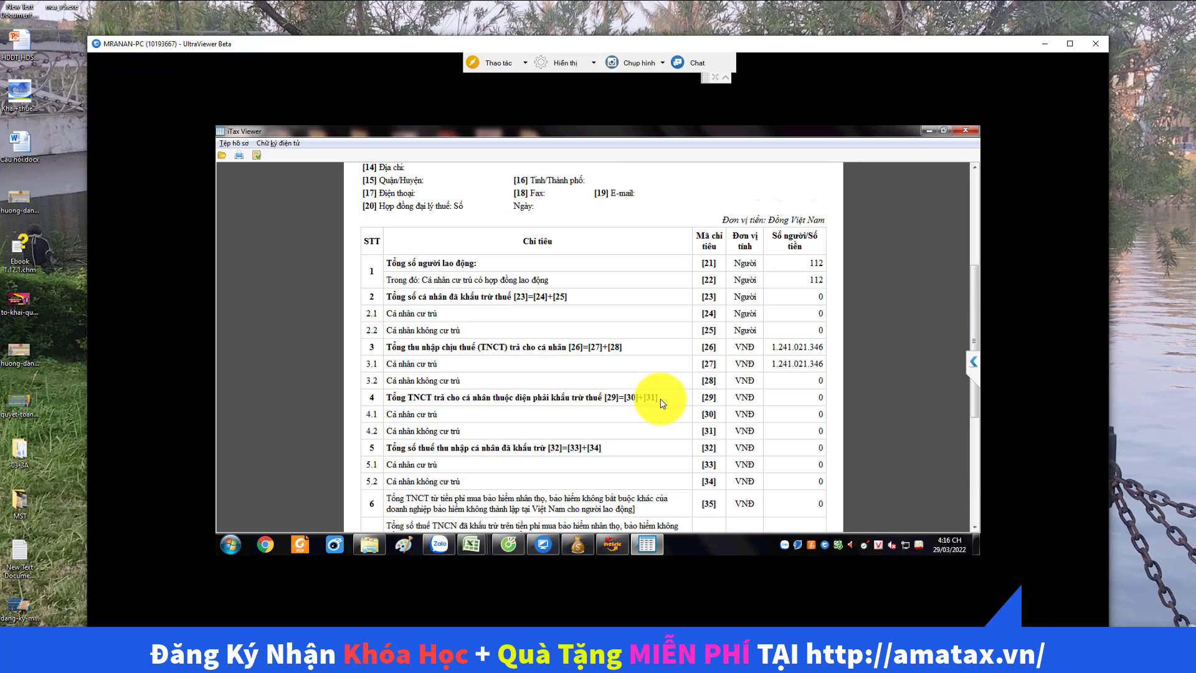
scroll(662, 403, down, 7)
scroll(662, 404, up, 4)
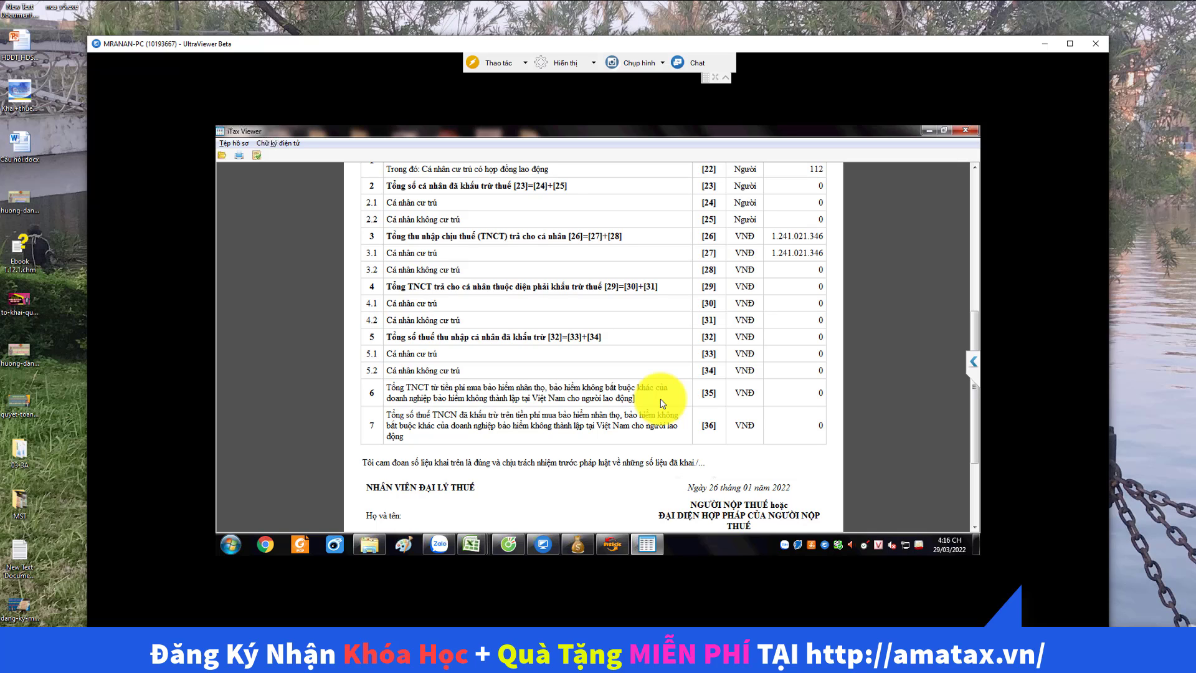
scroll(662, 403, up, 3)
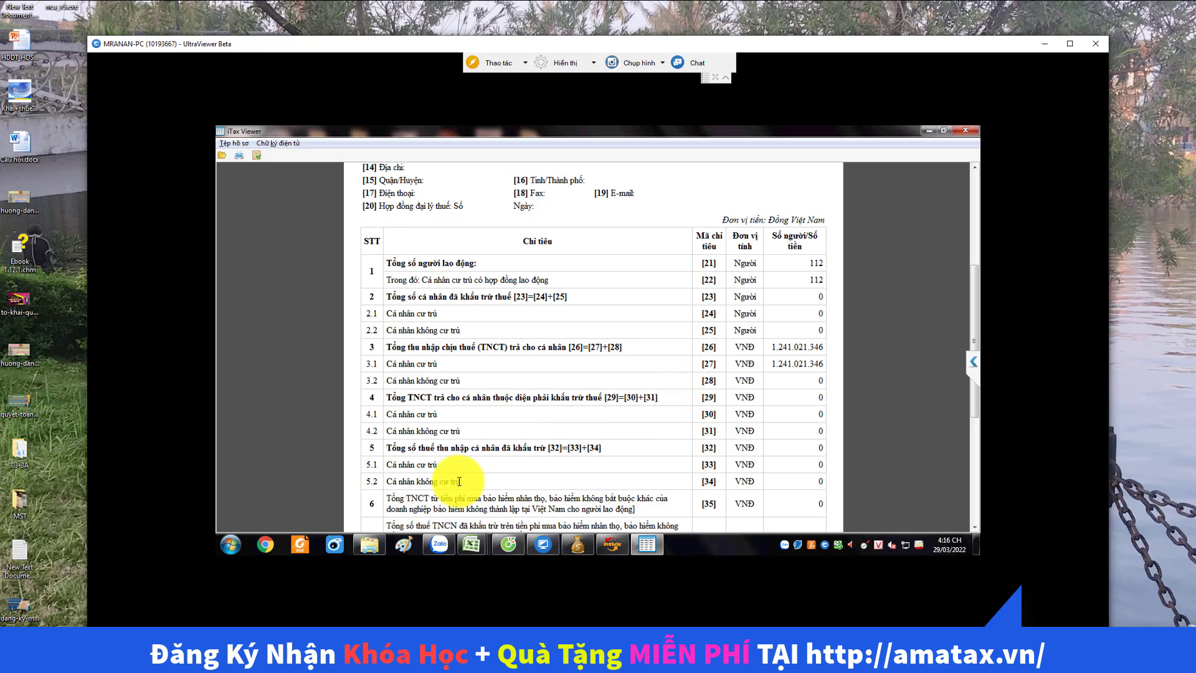
scroll(506, 447, down, 4)
scroll(506, 447, down, 2)
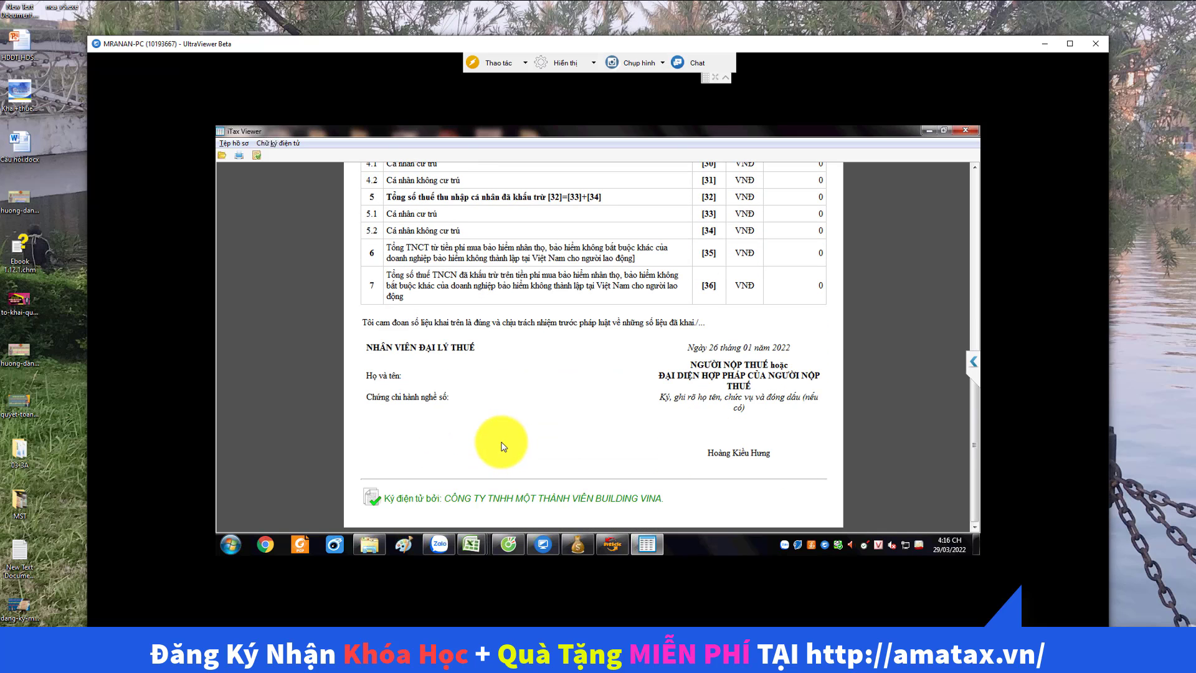
scroll(504, 446, up, 10)
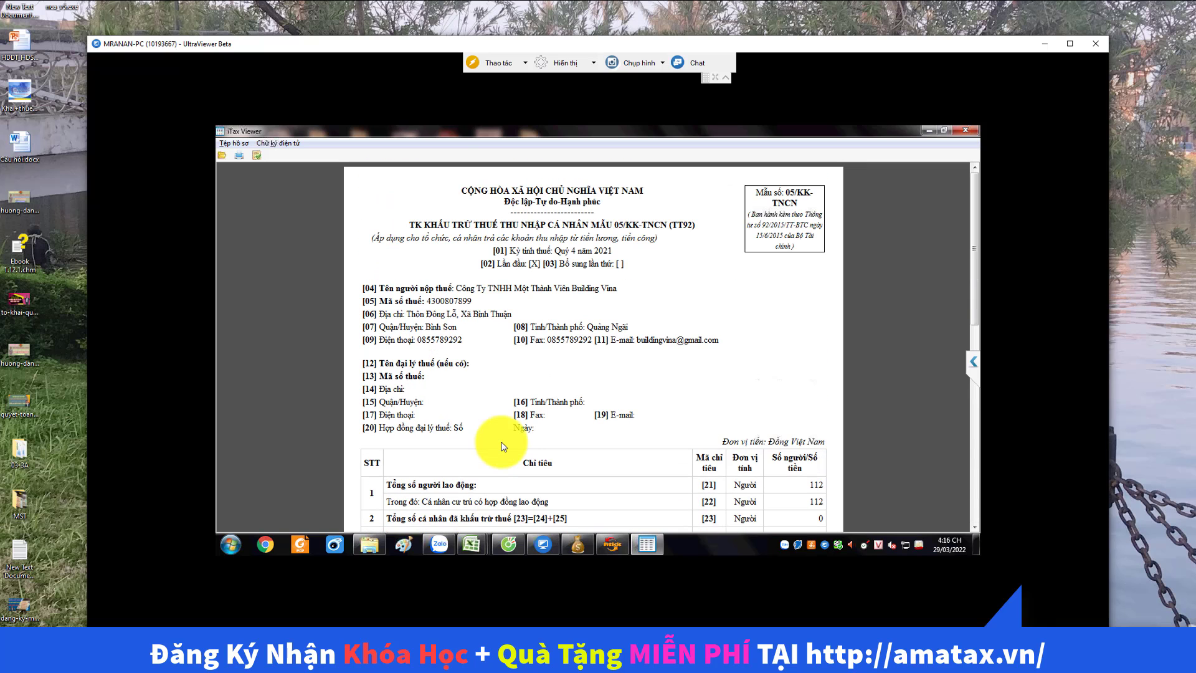
scroll(502, 440, down, 3)
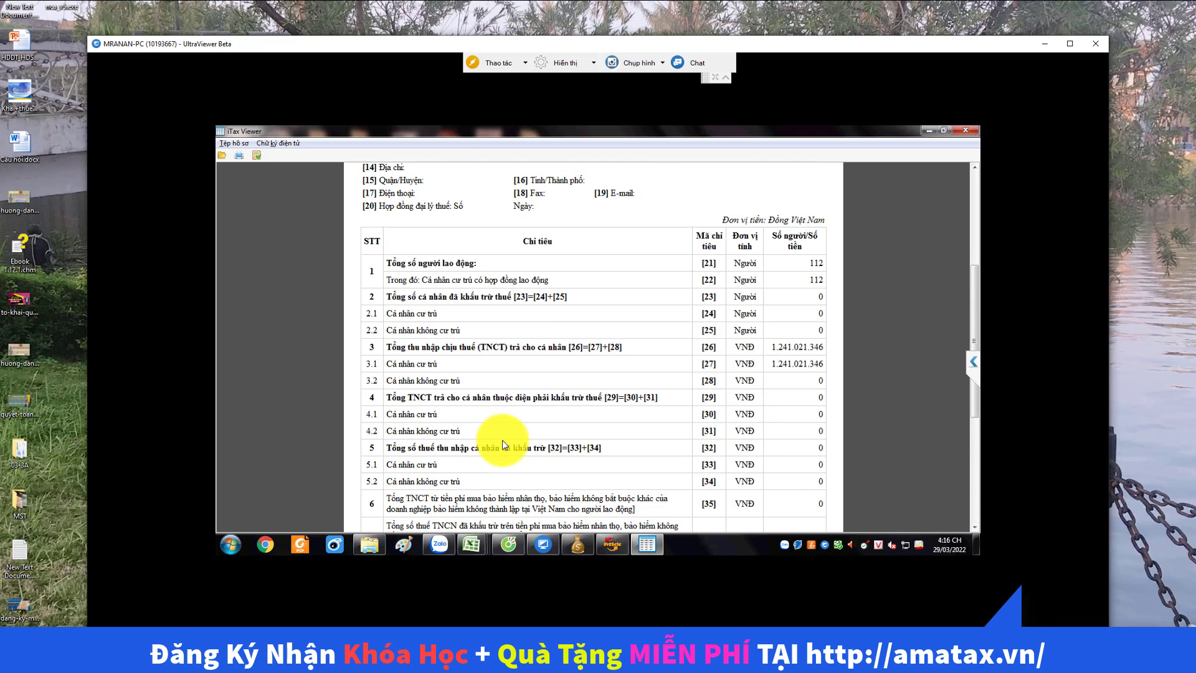
scroll(504, 439, up, 4)
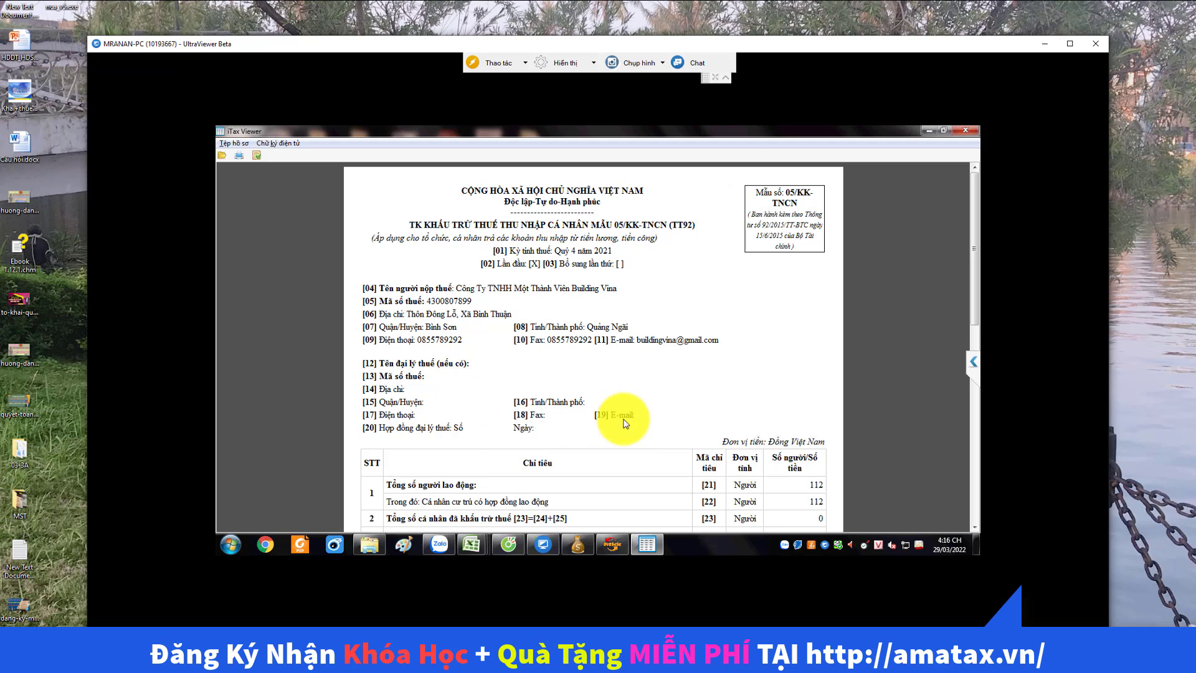
scroll(623, 414, down, 3)
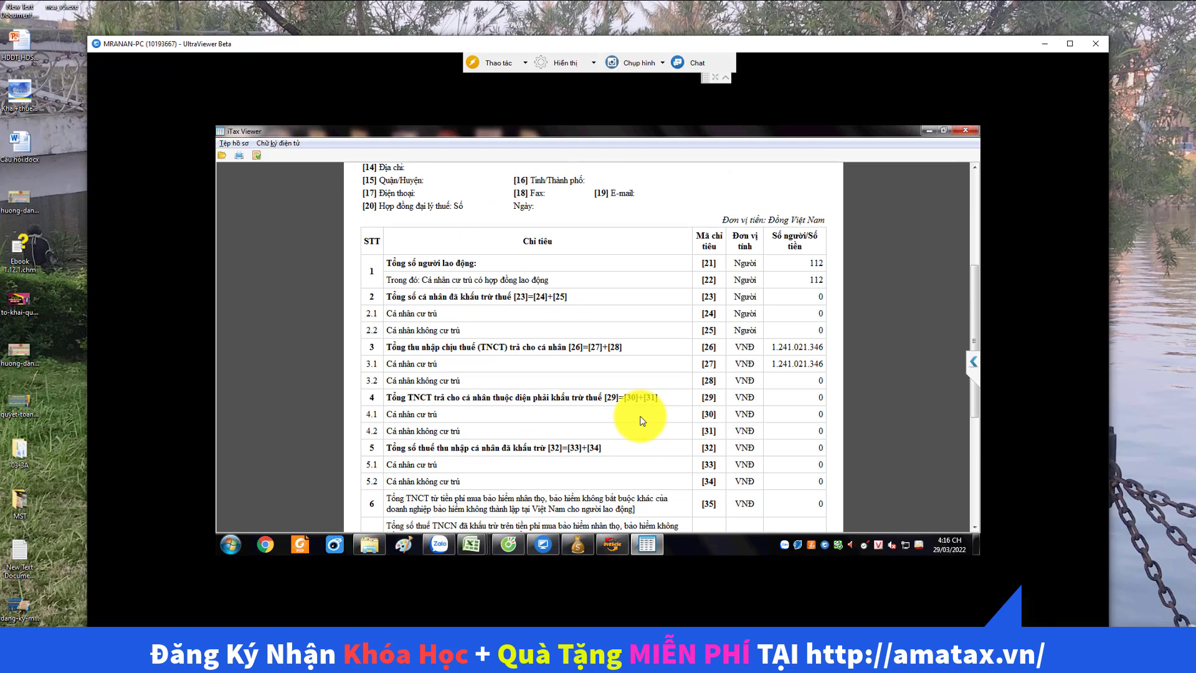
scroll(640, 421, down, 3)
scroll(641, 421, down, 1)
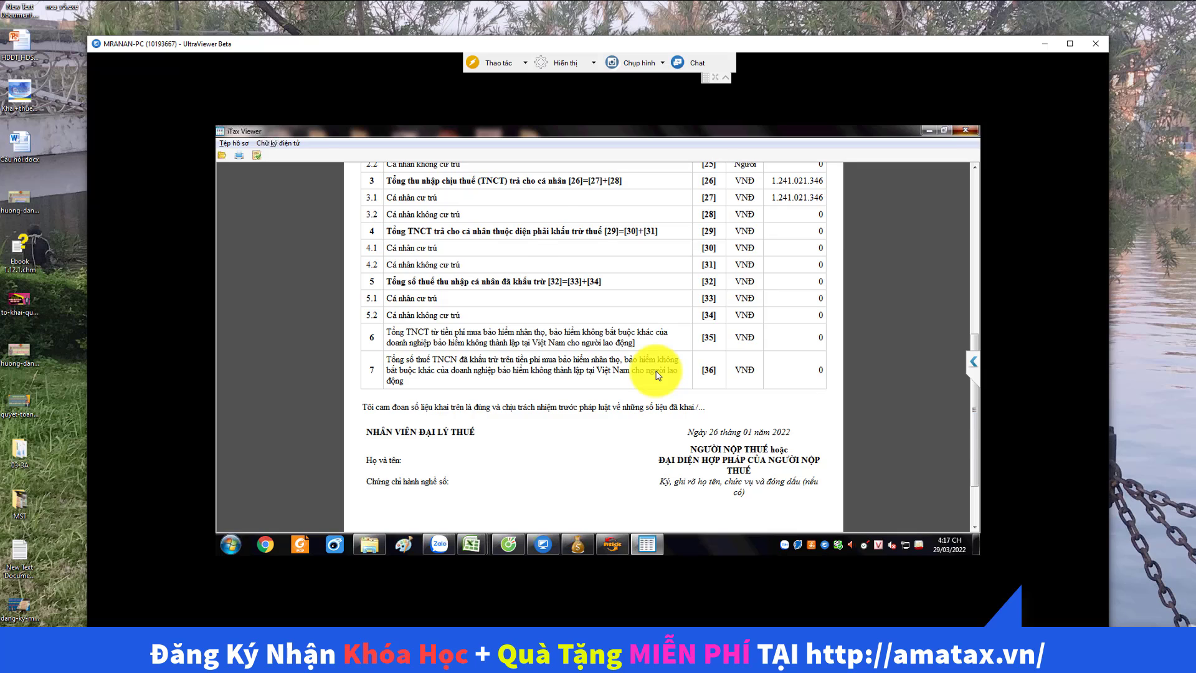
key(alt+F4)
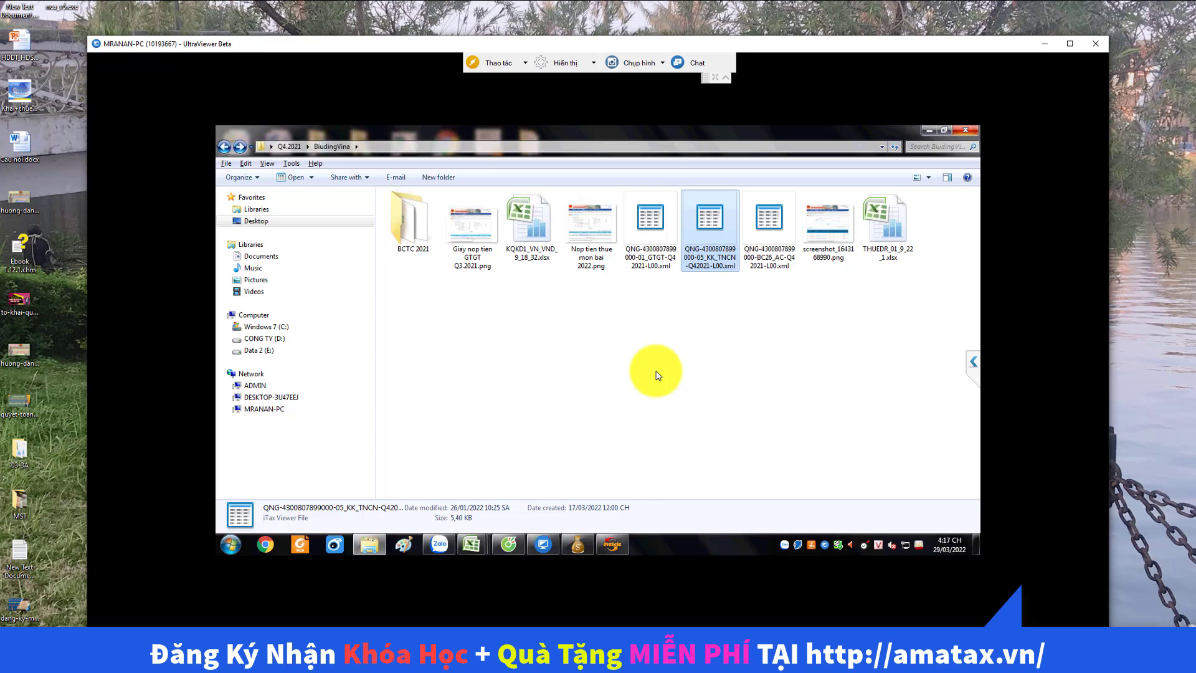
- Open the 2021 financial statement file from the BCTC 2021 subfolder of Tuyet Diem in iTax Viewer, skipping any update prompt
key(alt+Left)
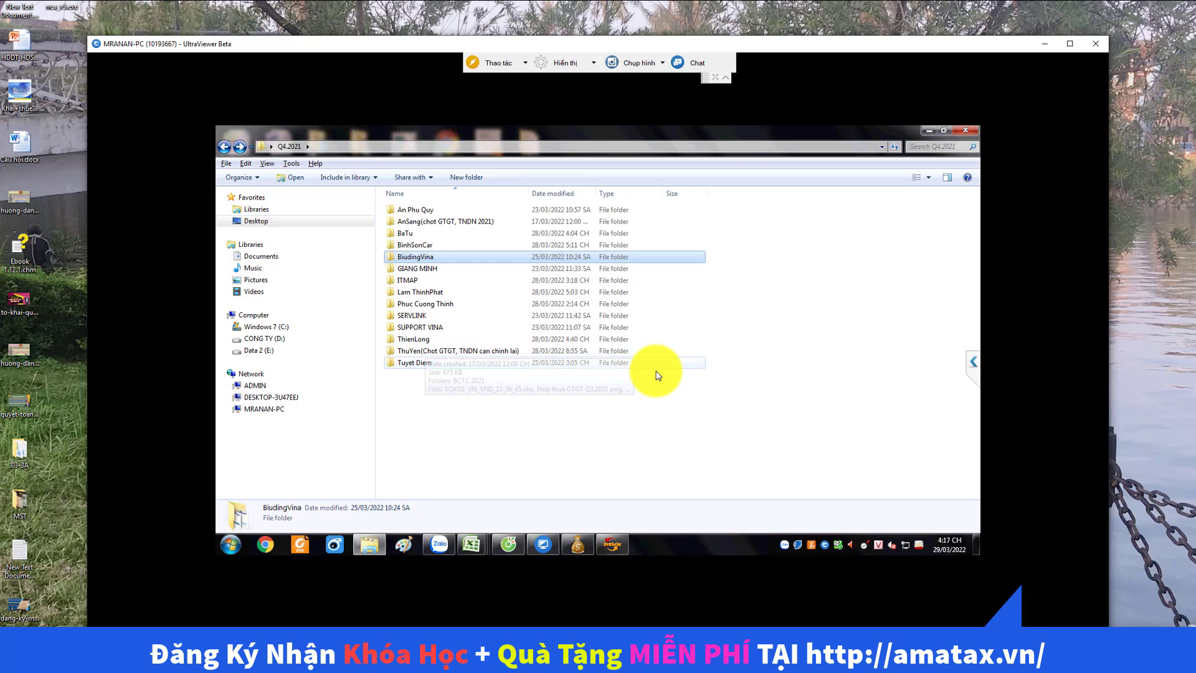
double_click(415, 363)
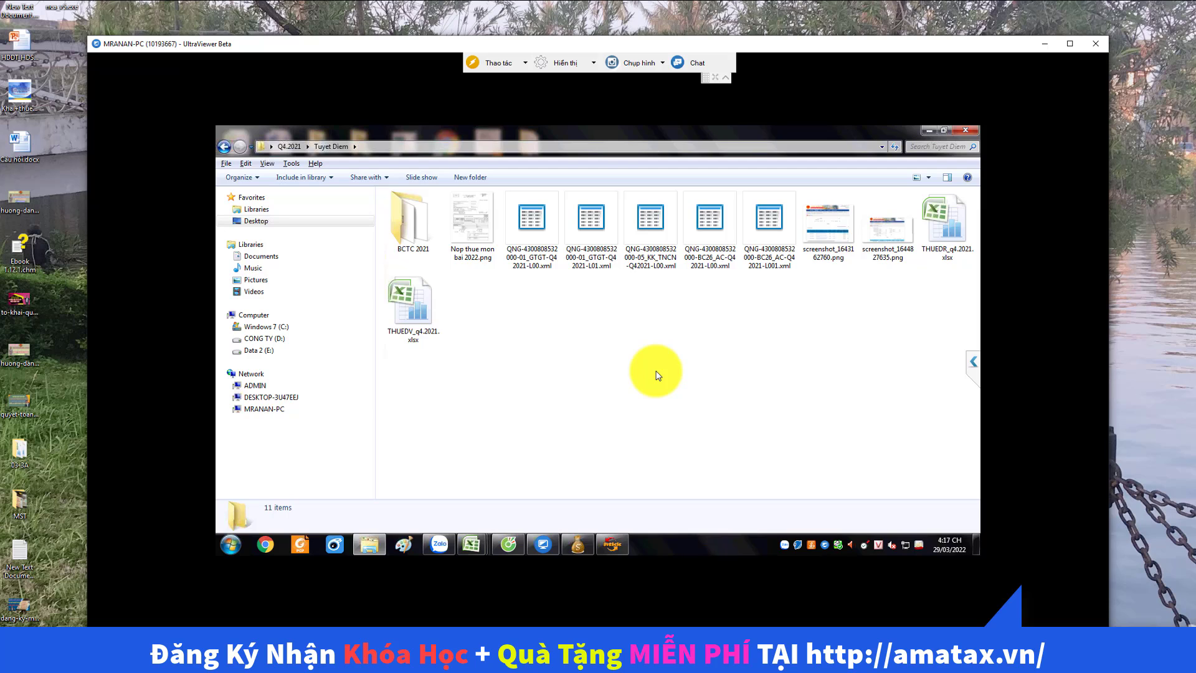
double_click(409, 218)
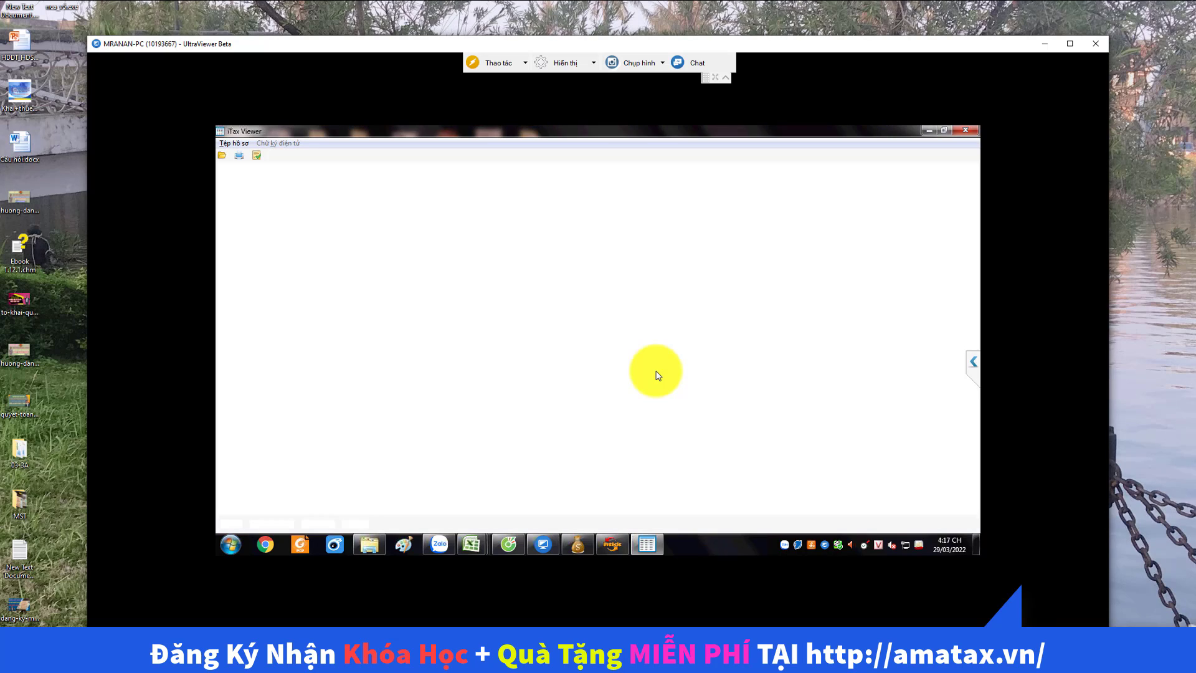
key(Escape)
- Examine the assets, liabilities and owner's equity items of the financial statement's balance sheet
scroll(657, 375, down, 15)
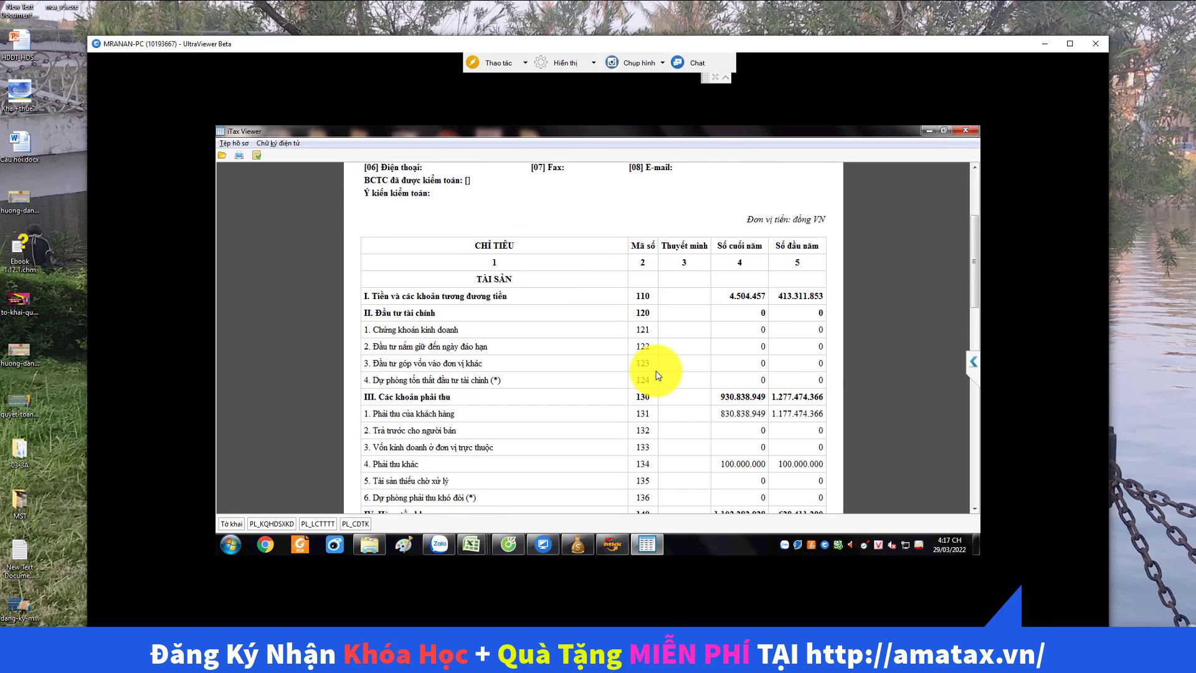
scroll(657, 375, down, 3)
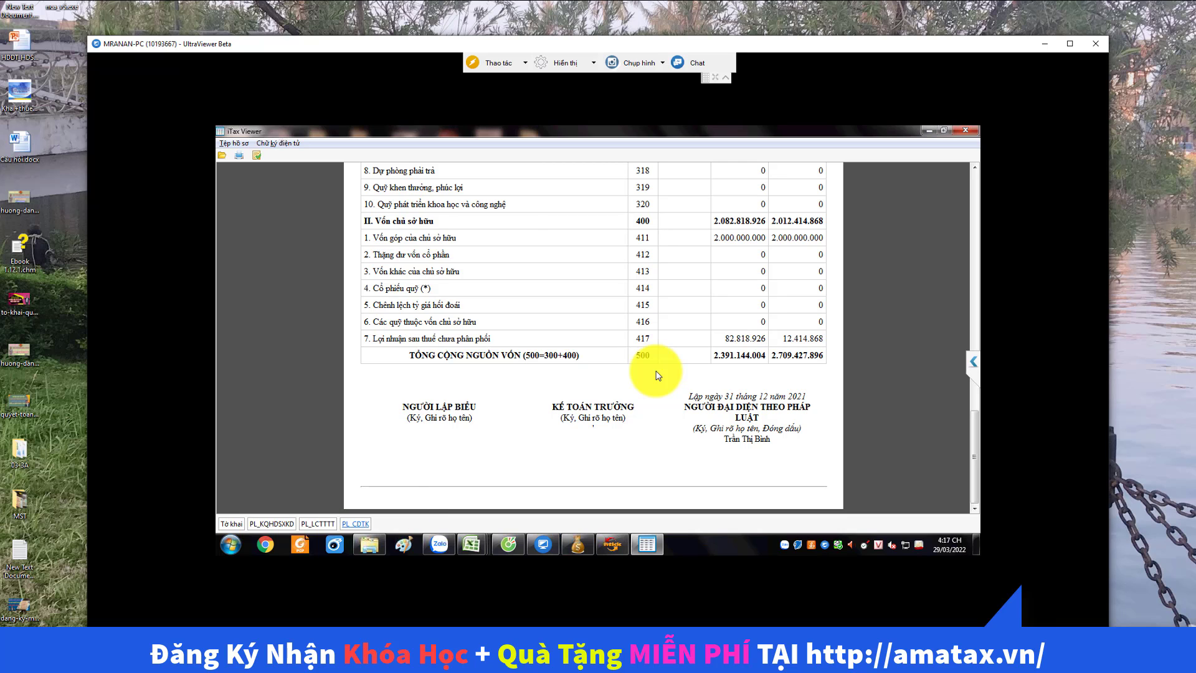
scroll(657, 375, up, 1)
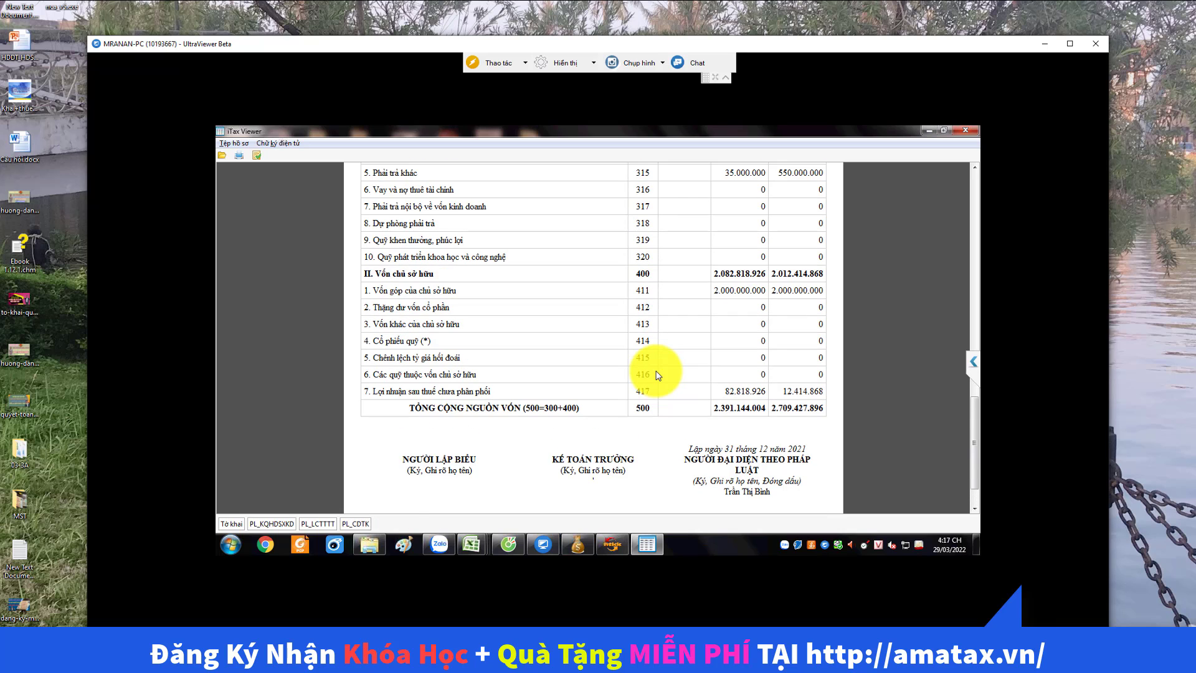
scroll(657, 375, up, 2)
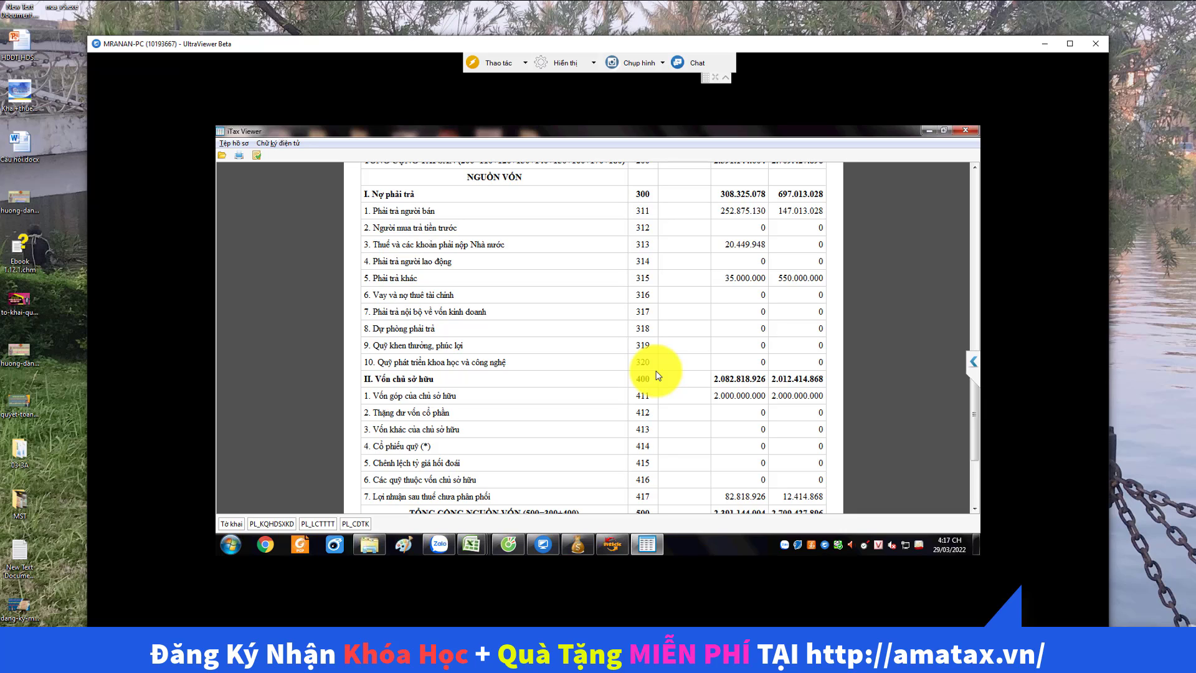
scroll(658, 375, up, 1)
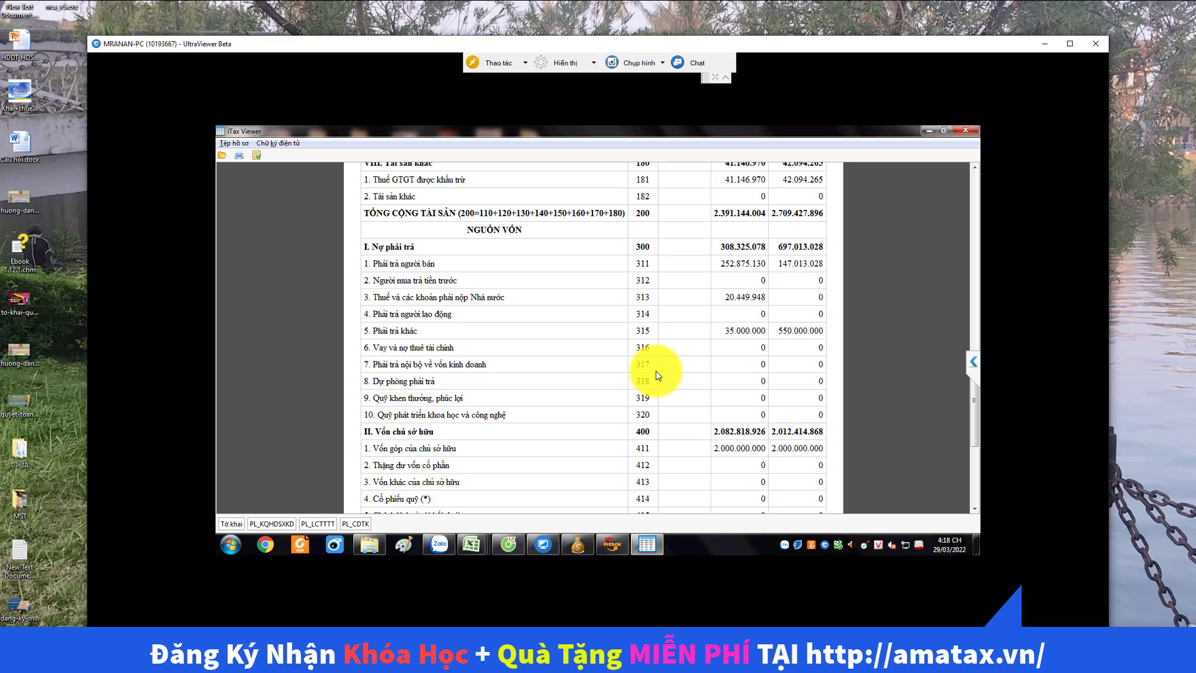
scroll(658, 375, down, 4)
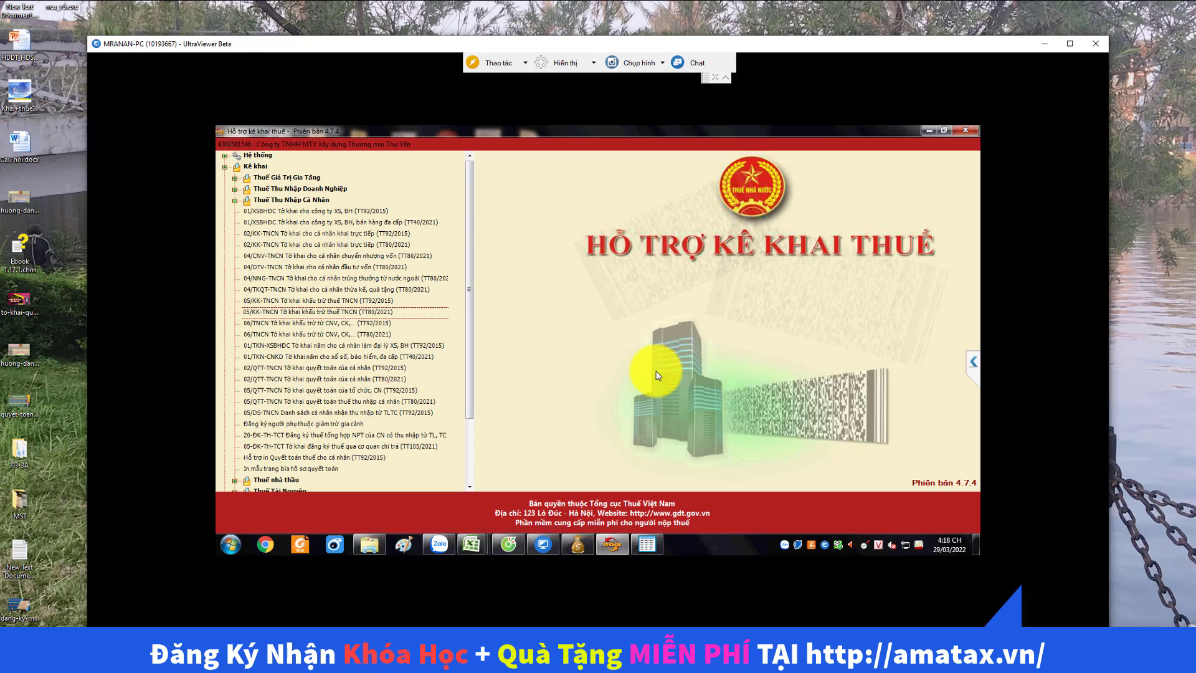
- Switch back to HTKK and look through the declaration groups, including the Thuế Thu Nhập Cá Nhân and Thuế Giá Trị Gia Tăng forms
key(Up)
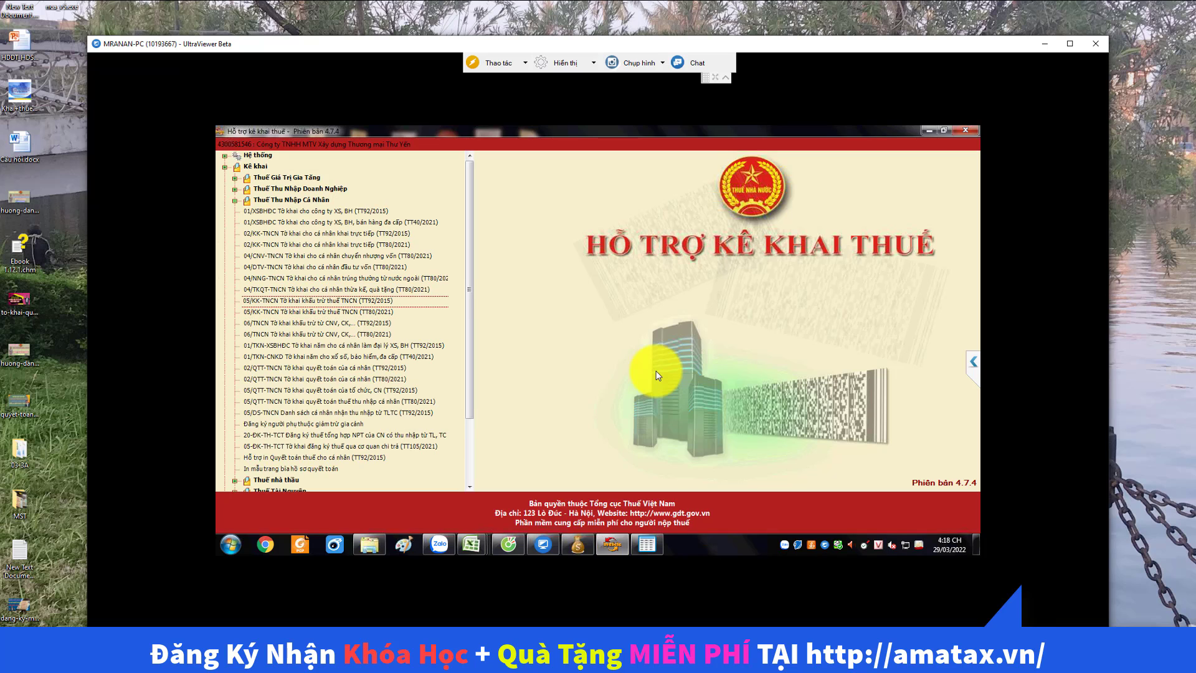
key(Up)
key(Up)
key(Up)
key(Up)
key(Up)
key(Up)
key(Up)
key(Up)
key(Up)
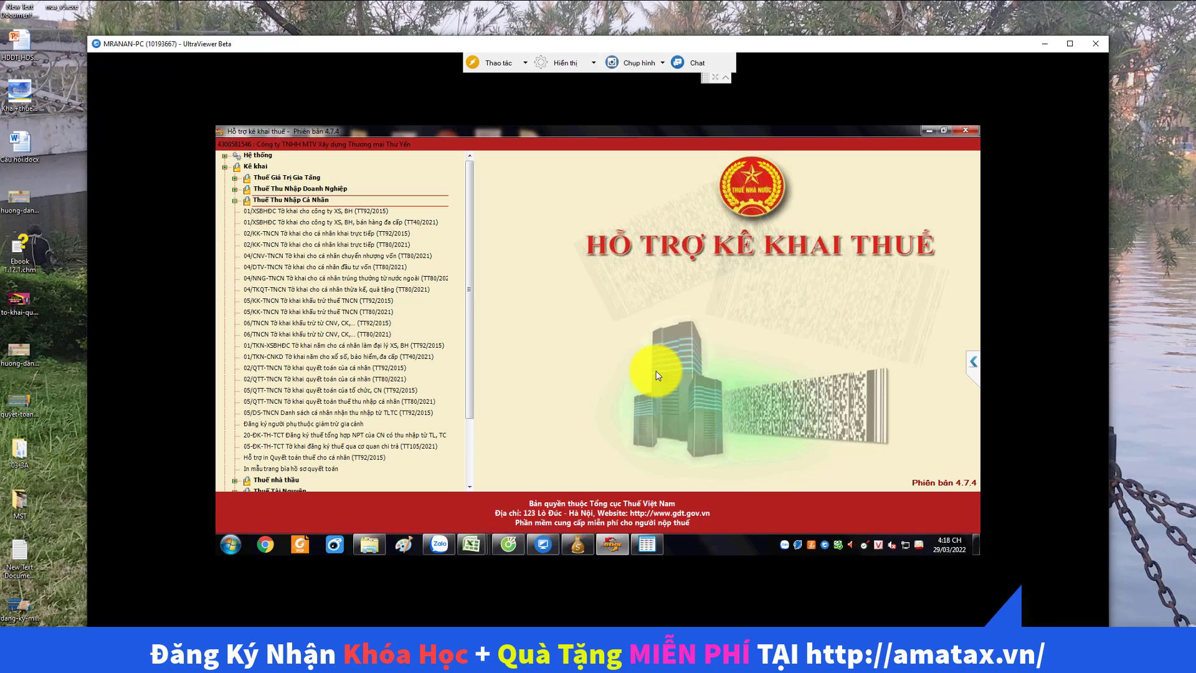
key(Down)
key(Down)
key(Down)
key(Down)
key(Down)
key(Down)
key(Down)
key(Down)
key(Down)
key(Down)
key(Down)
key(Down)
key(Down)
key(Down)
key(Down)
key(Down)
key(Down)
key(Down)
key(Down)
key(Down)
key(Up)
key(Up)
key(Up)
key(Up)
key(Up)
key(Up)
key(Up)
key(Up)
key(Up)
key(Up)
key(Up)
key(Up)
key(Up)
key(Up)
key(Up)
key(Up)
key(Up)
key(Up)
key(Up)
key(Up)
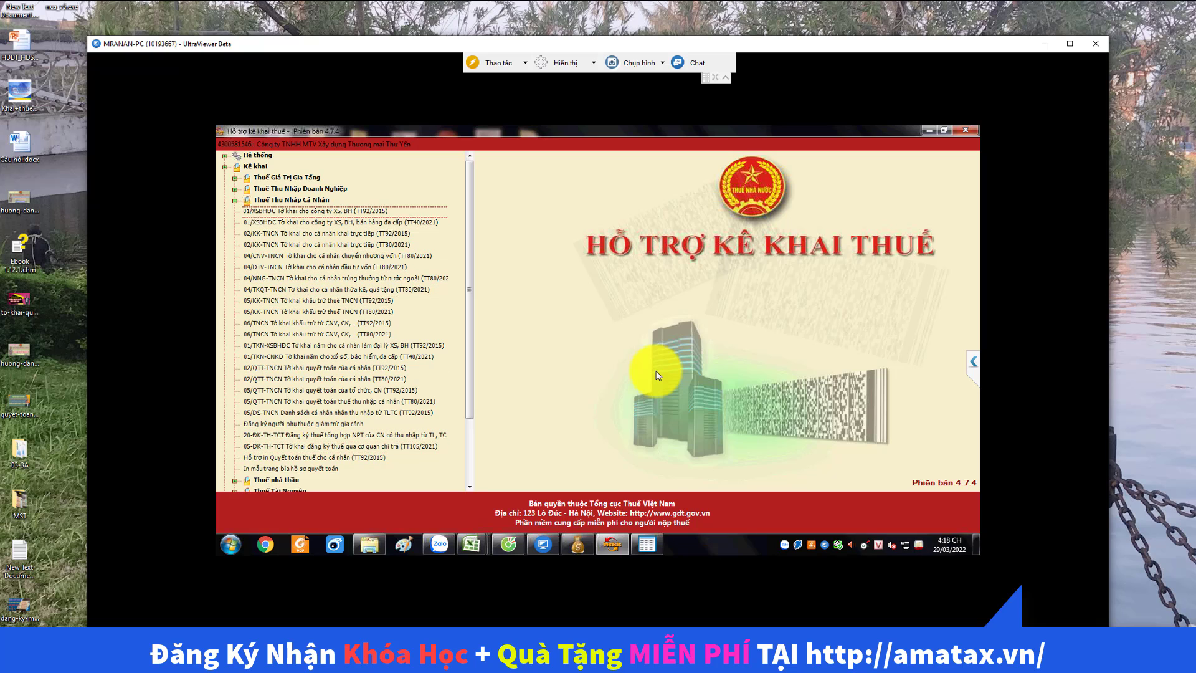
key(Up)
key(Up)
key(Up)
key(Right)
key(Down)
key(Down)
key(Down)
key(Down)
key(Down)
key(Down)
key(Down)
key(Down)
key(Down)
key(Down)
key(Down)
key(Down)
key(Down)
key(Down)
key(Down)
key(Up)
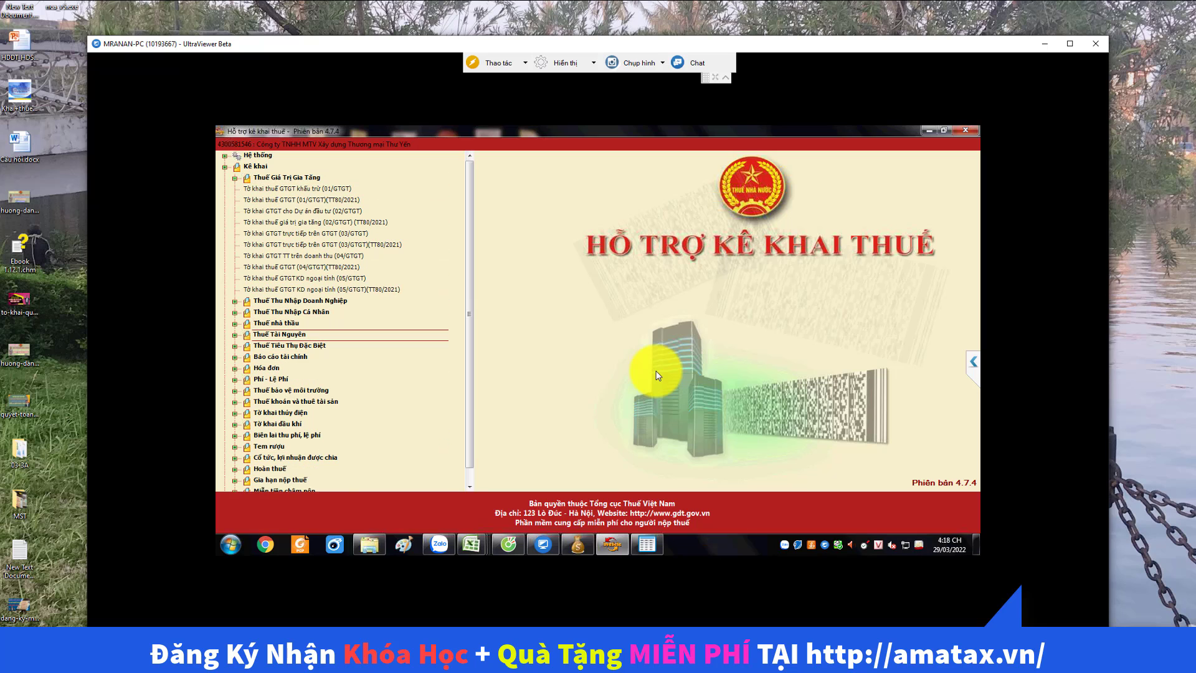
- Open the 05/QTT-TNCN (TT80/2021) declaration for 2021 as QT định kỳ and Tờ khai lần đầu, and show its 05-1/BK-TNCN appendix
key(Up)
key(Up)
key(Right)
key(Down)
key(Down)
key(Down)
key(Down)
key(Down)
key(Down)
key(Down)
key(Down)
key(Down)
key(Down)
key(Down)
key(Down)
key(Down)
key(Down)
key(Down)
key(Down)
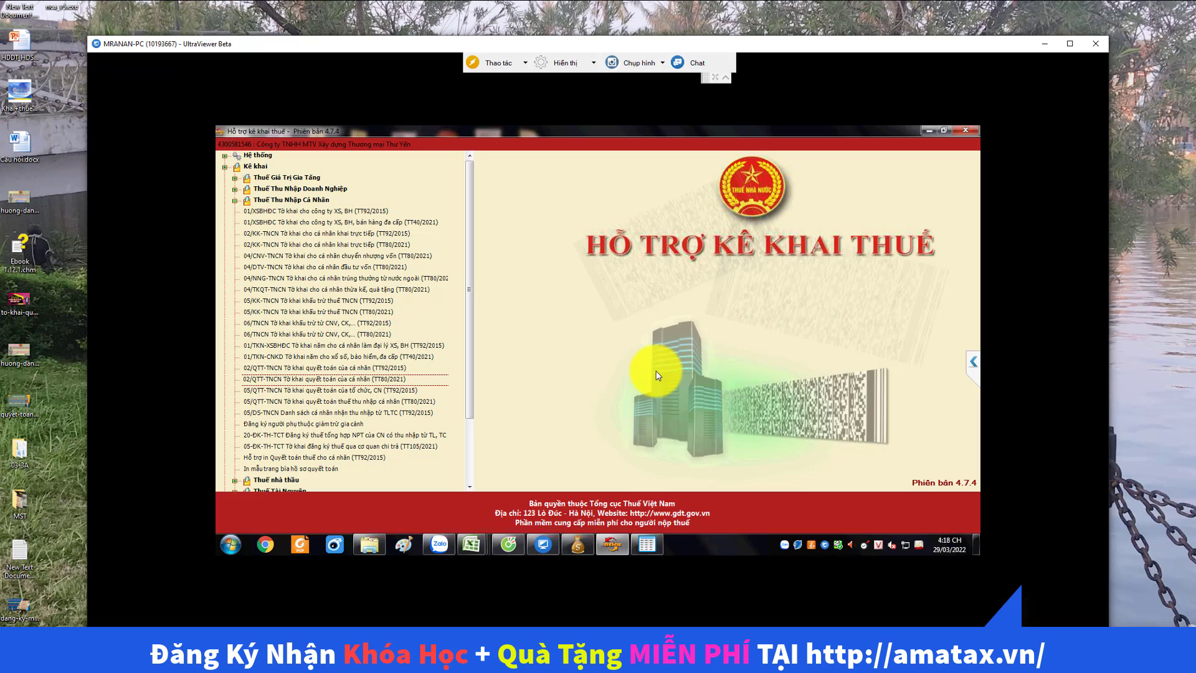
key(Down)
key(Down)
key(Up)
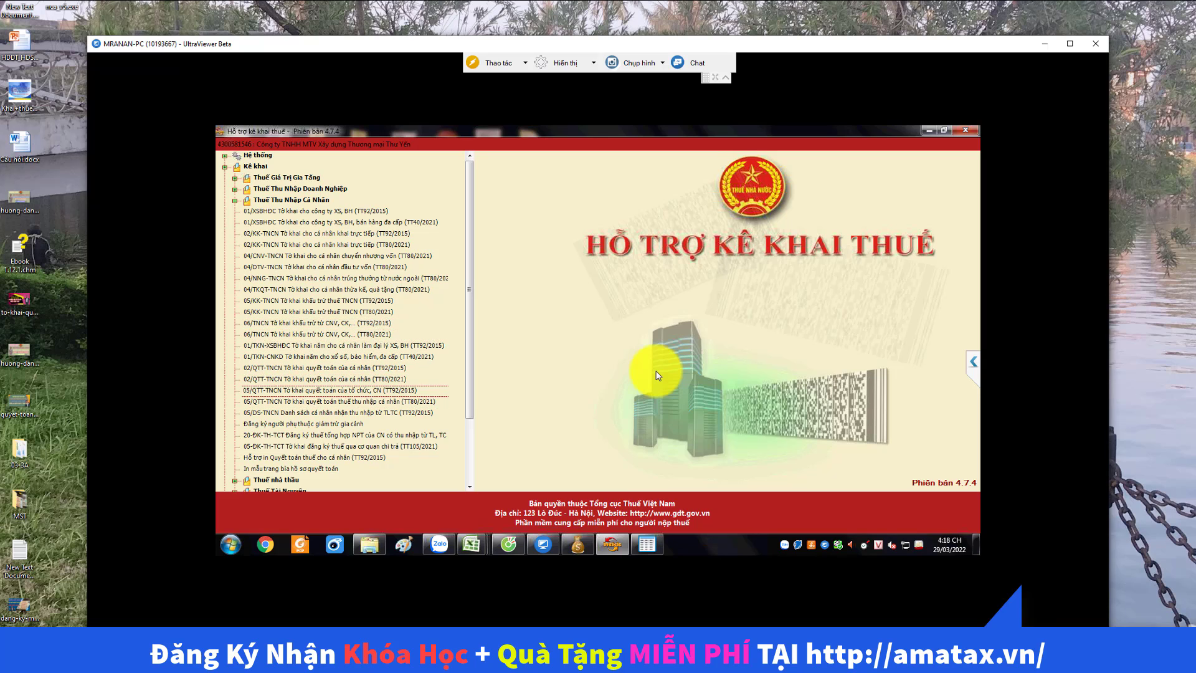
key(Down)
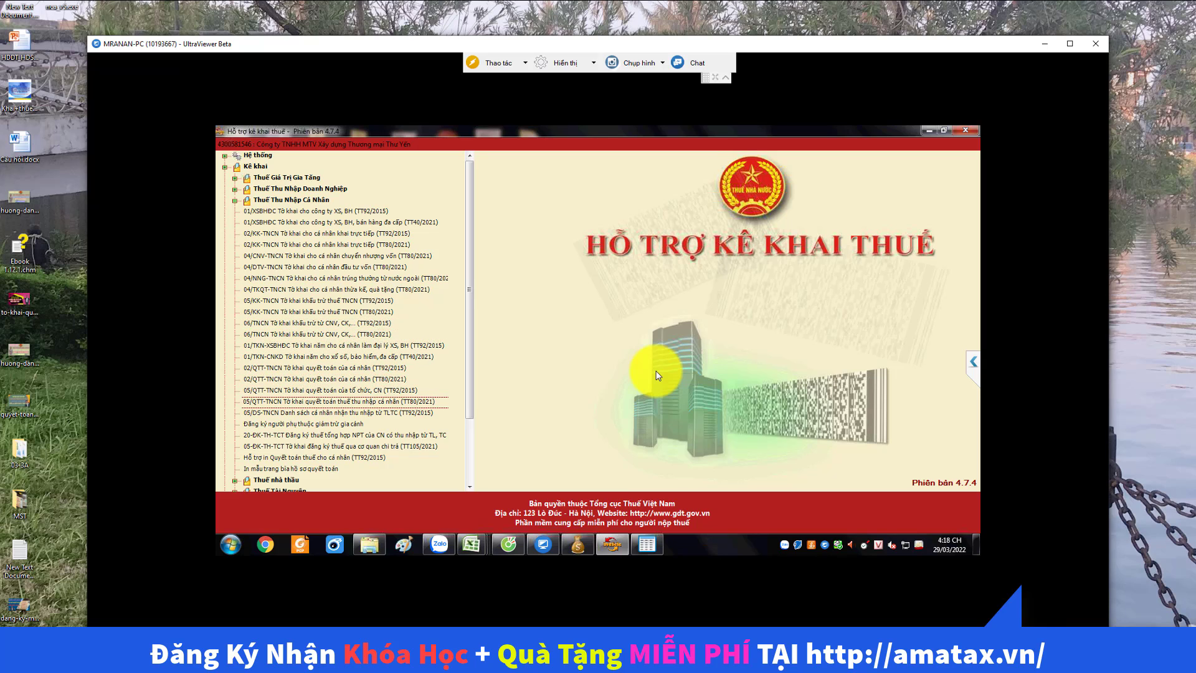
key(Return)
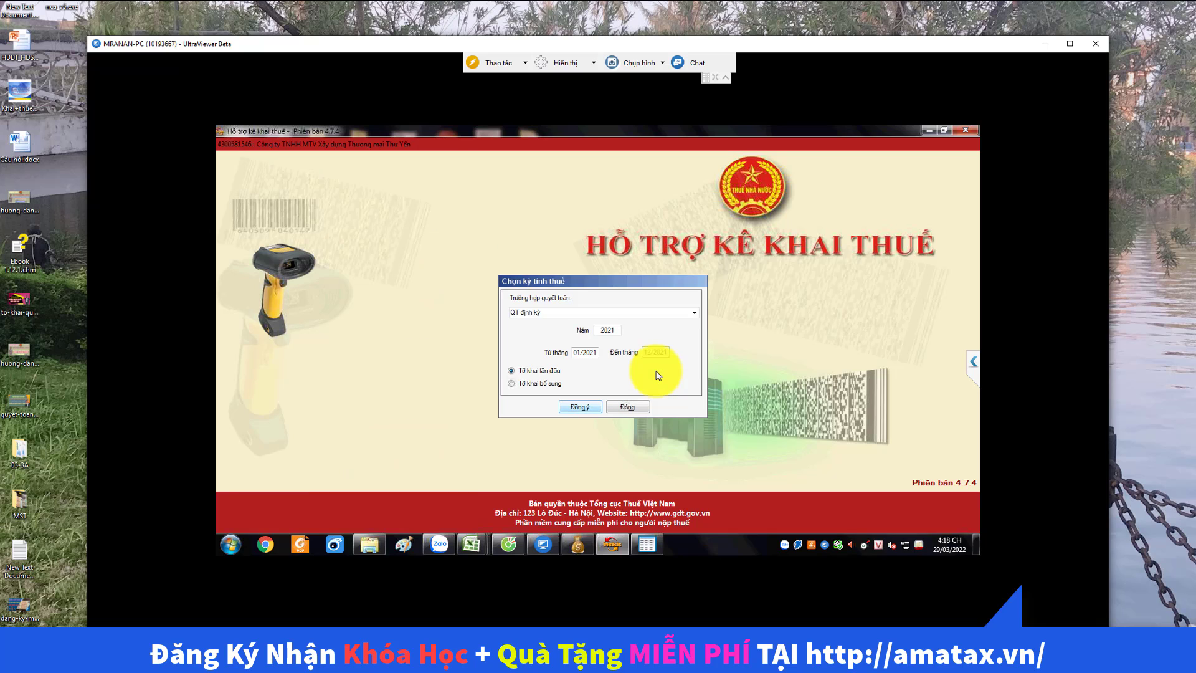
key(Return)
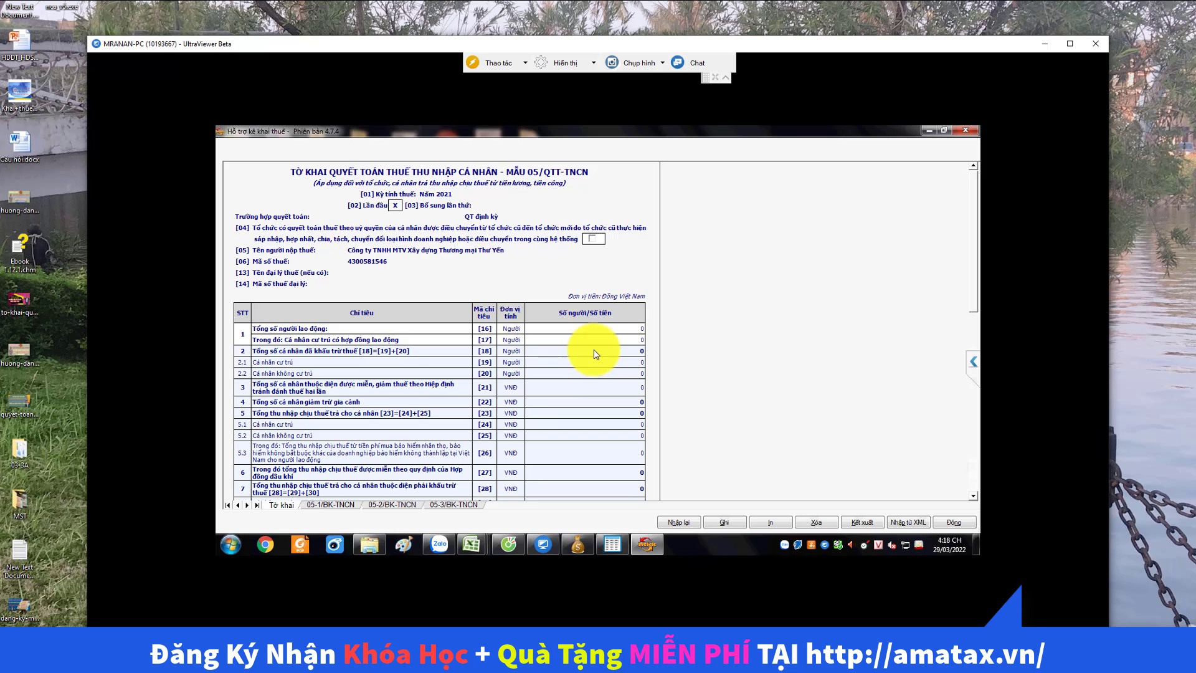
key(ctrl+Page_Down)
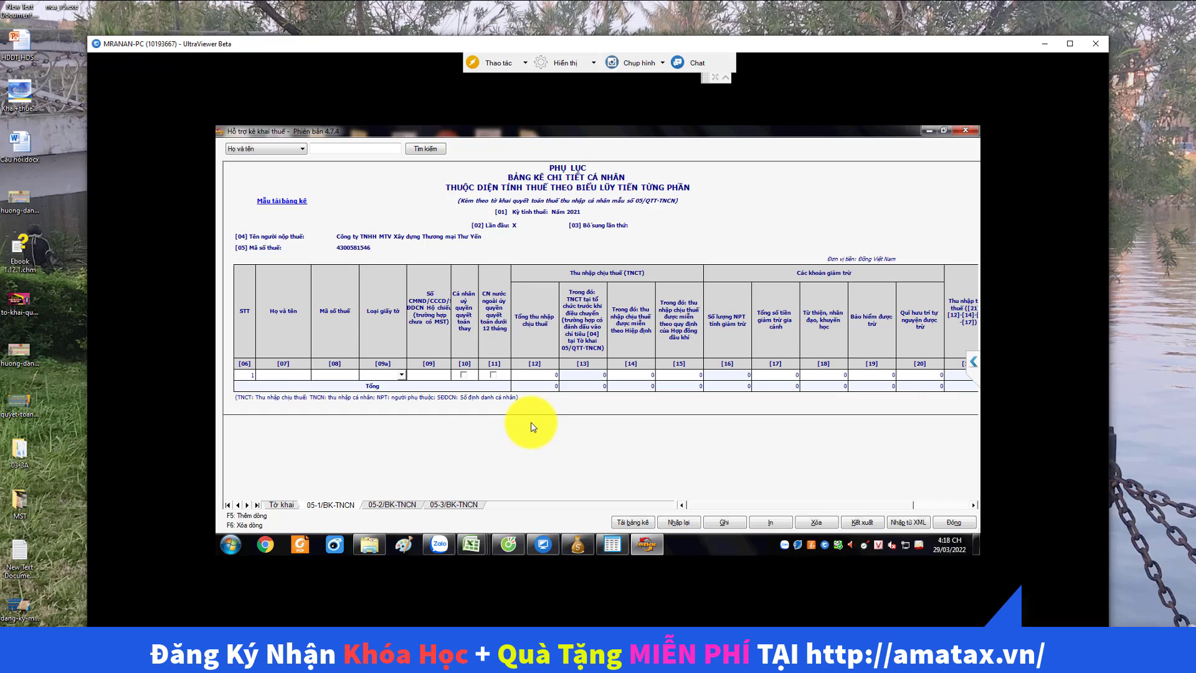
- Examine the main 05/QTT-TNCN declaration, including the employee count items [16] and [17], and its 05-1/BK-TNCN and 05-2/BK-TNCN appendices
mouse_move(541, 544)
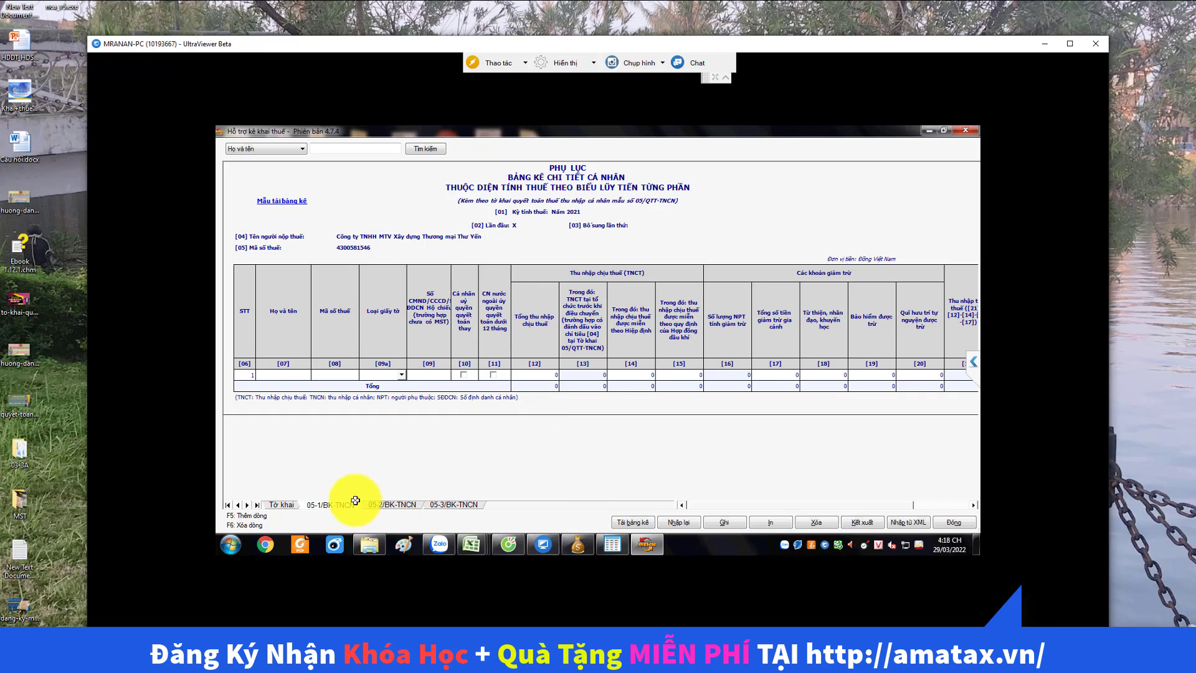
click(274, 503)
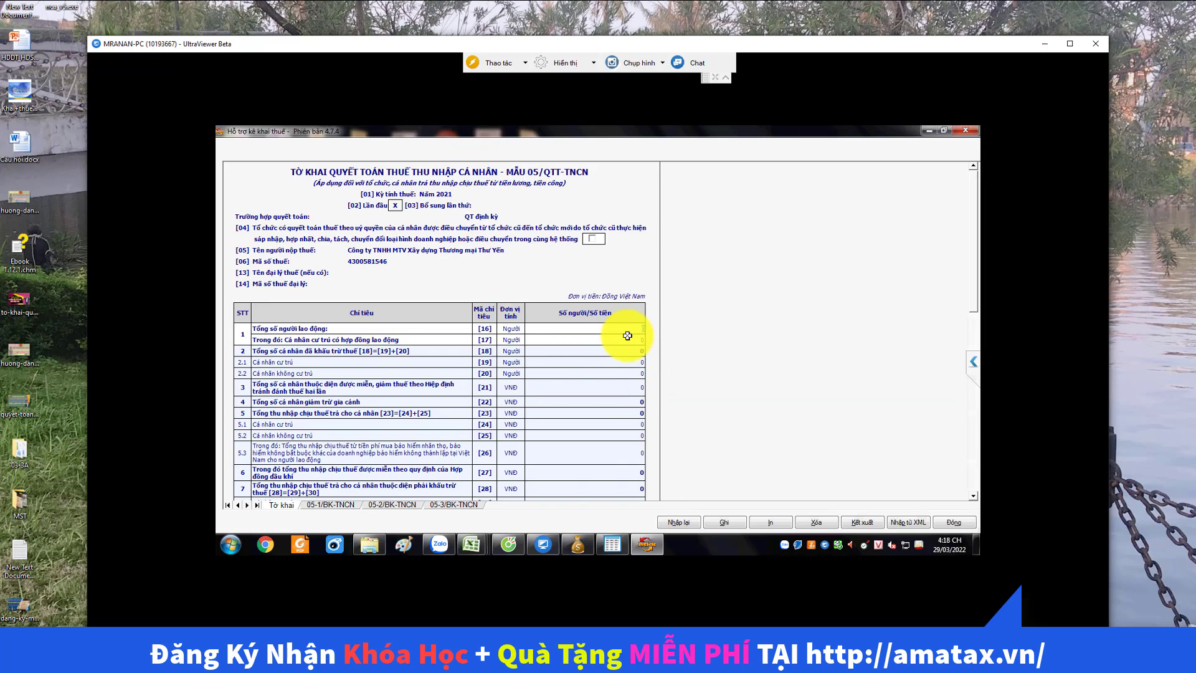
click(354, 505)
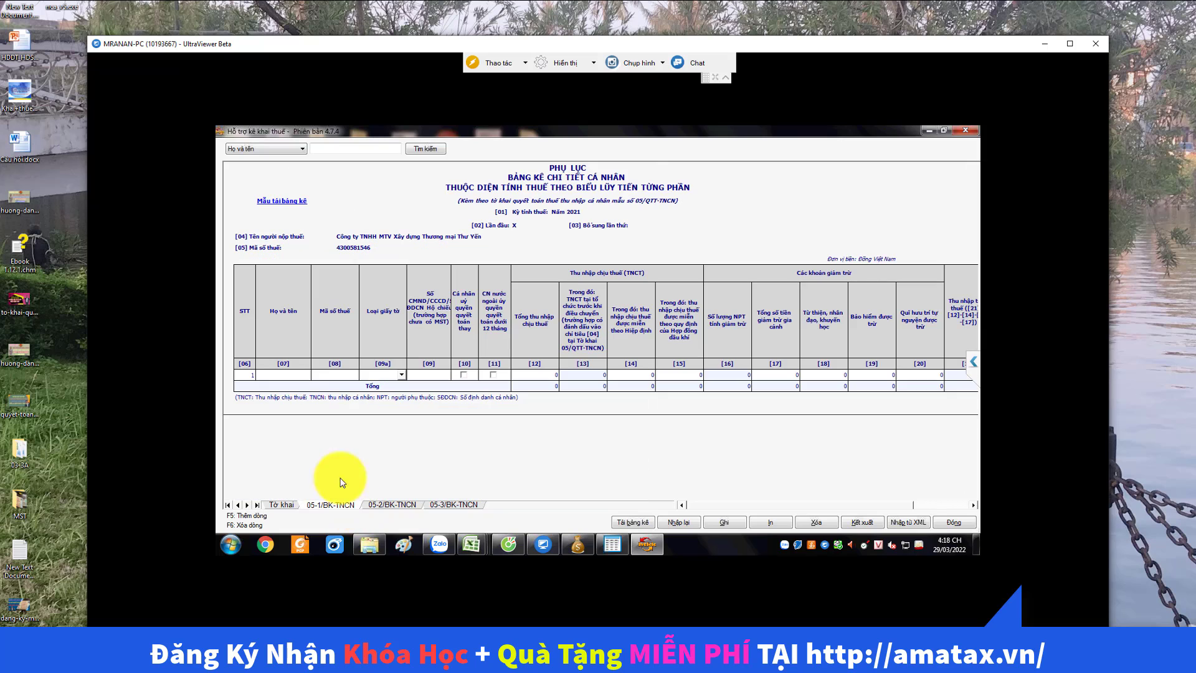
click(248, 376)
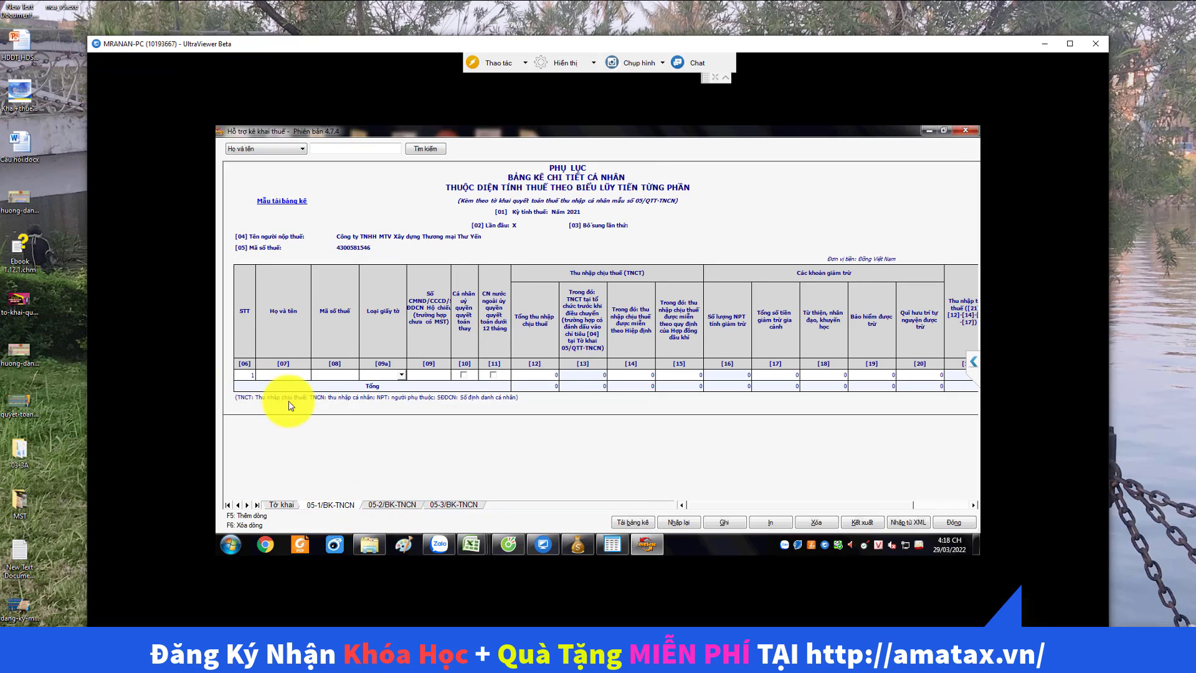
click(383, 504)
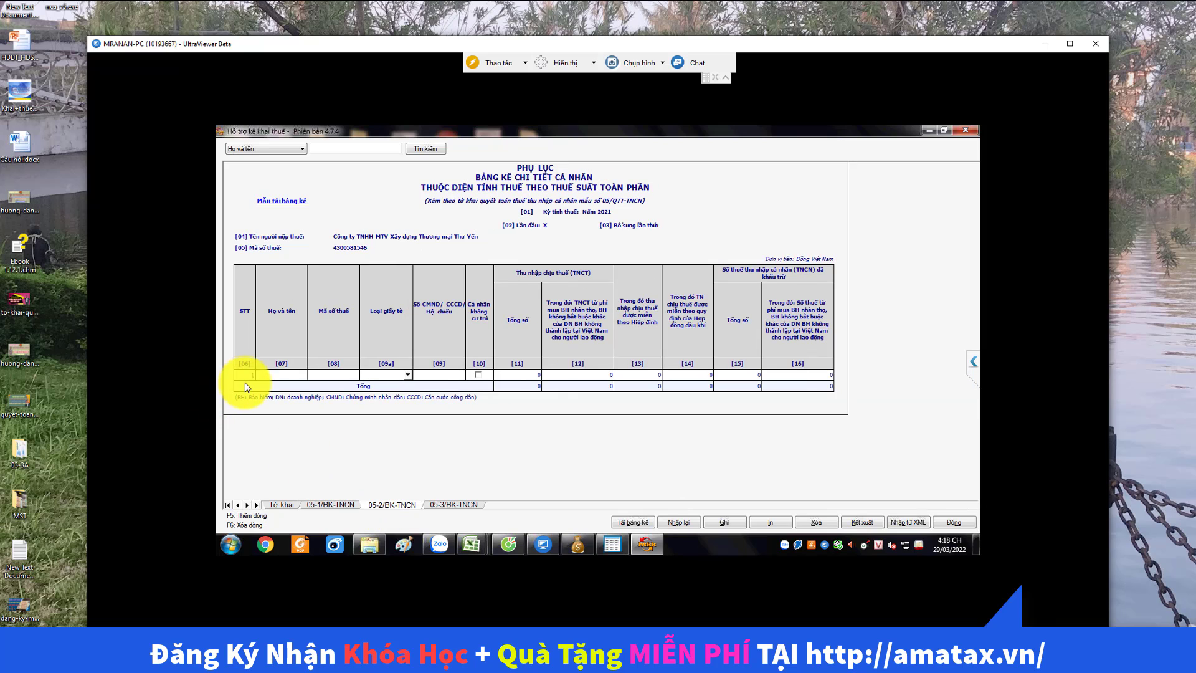
click(281, 505)
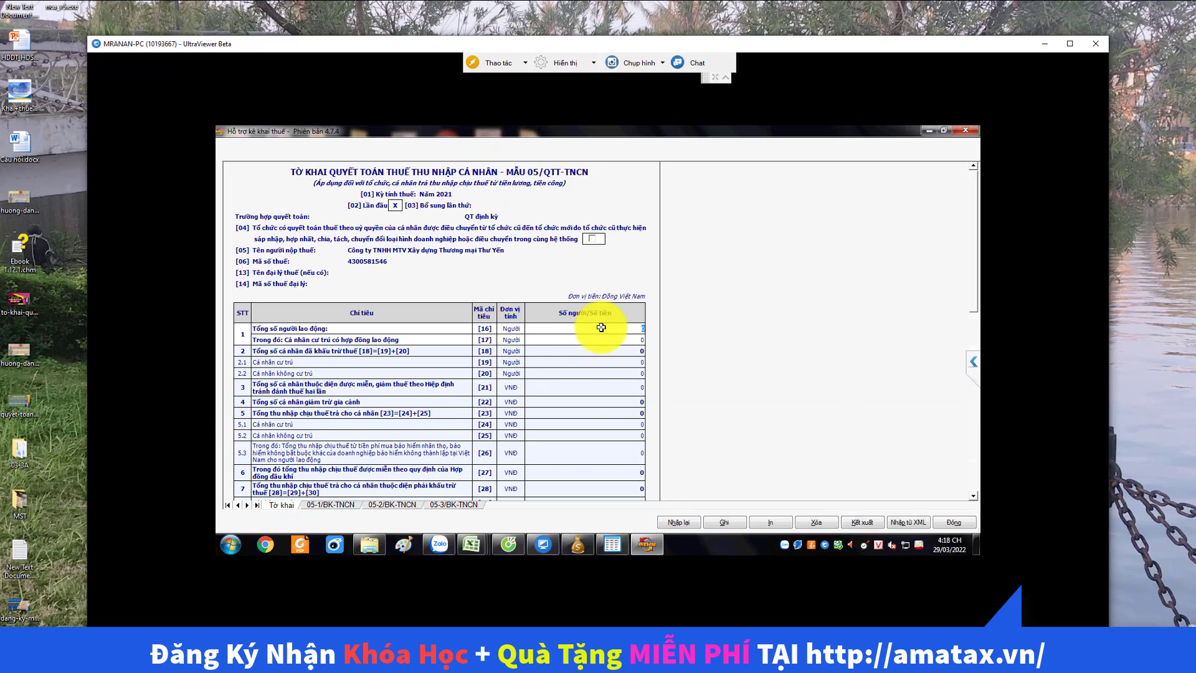
click(630, 339)
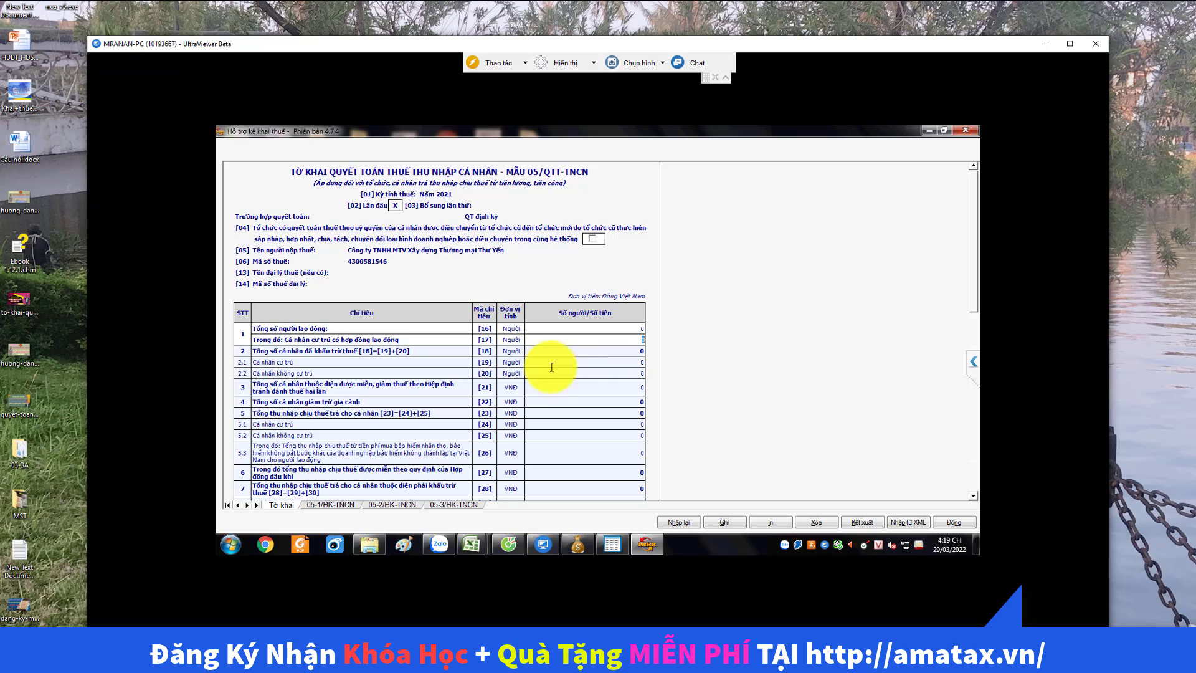
click(328, 504)
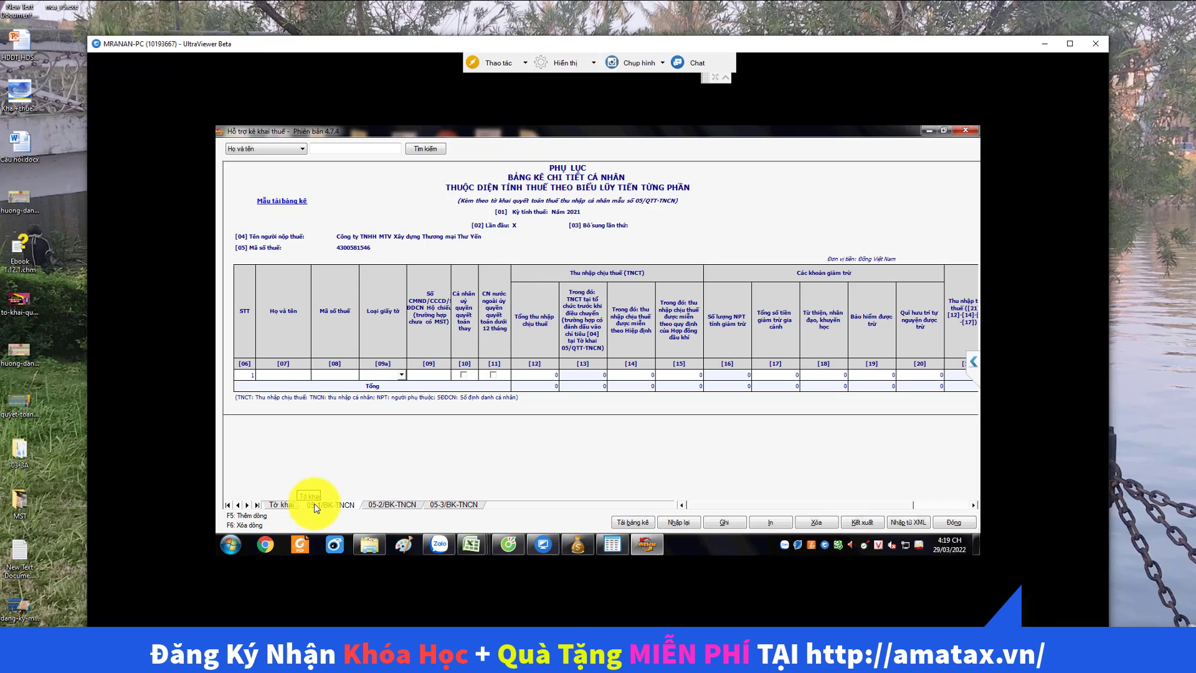
click(291, 504)
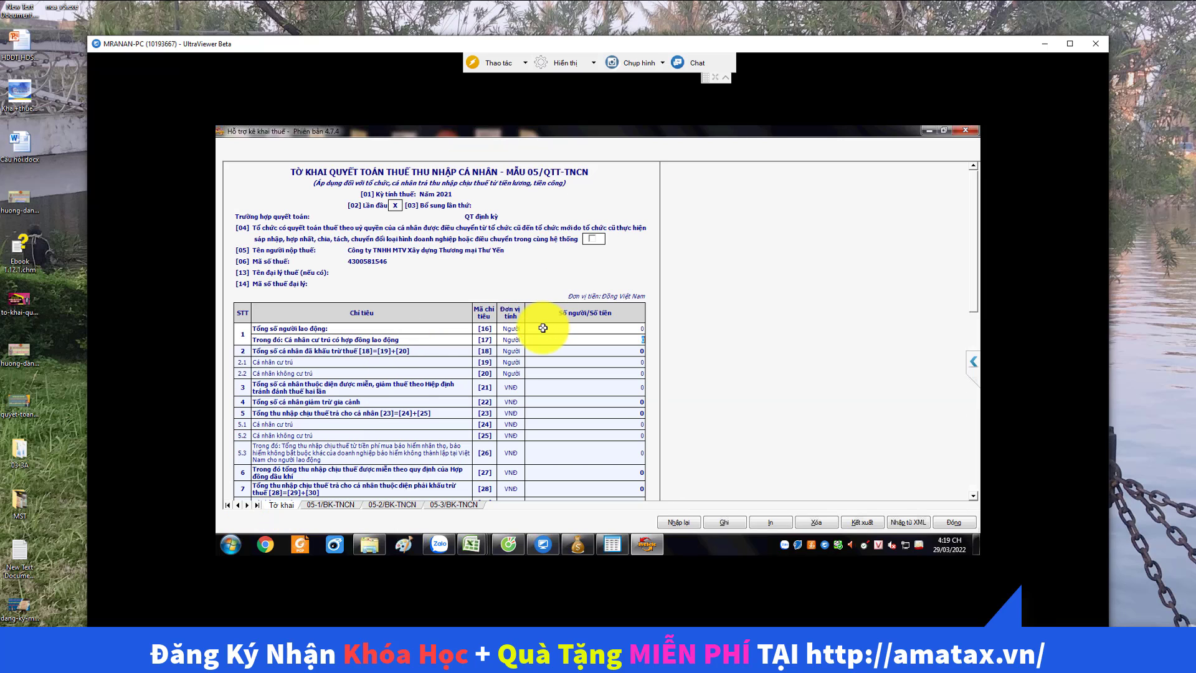
click(333, 504)
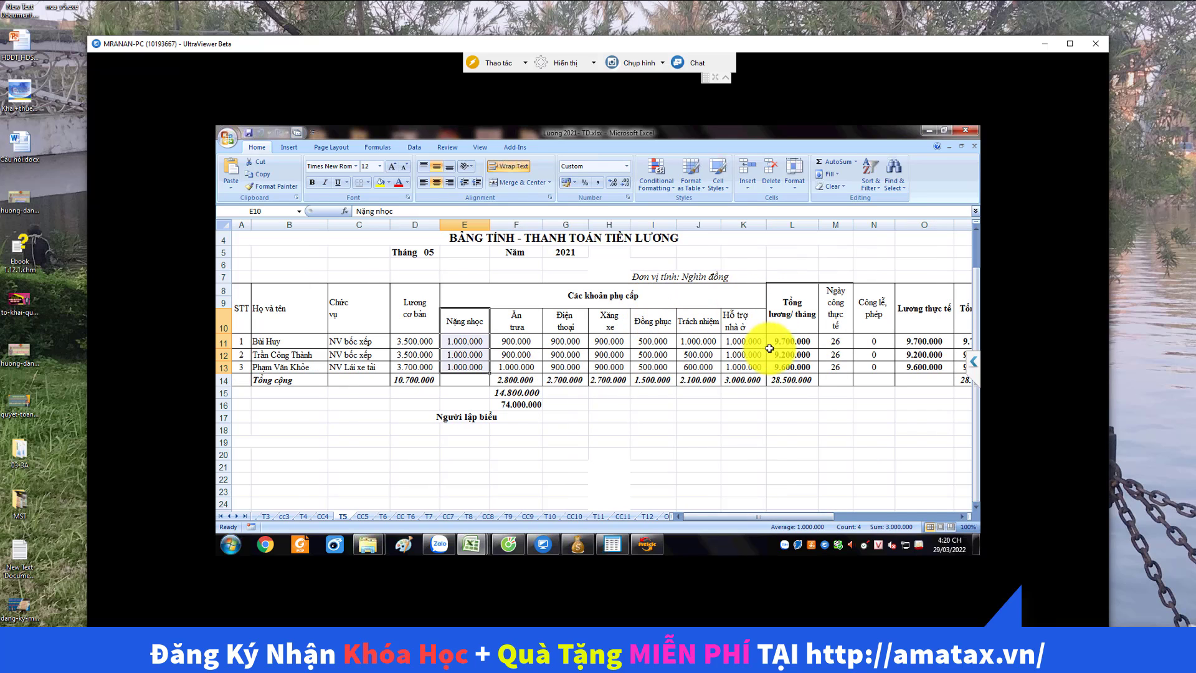
- Examine the total salary and insurance deduction columns of the May 2021 payroll on sheet T5 in Excel
click(804, 343)
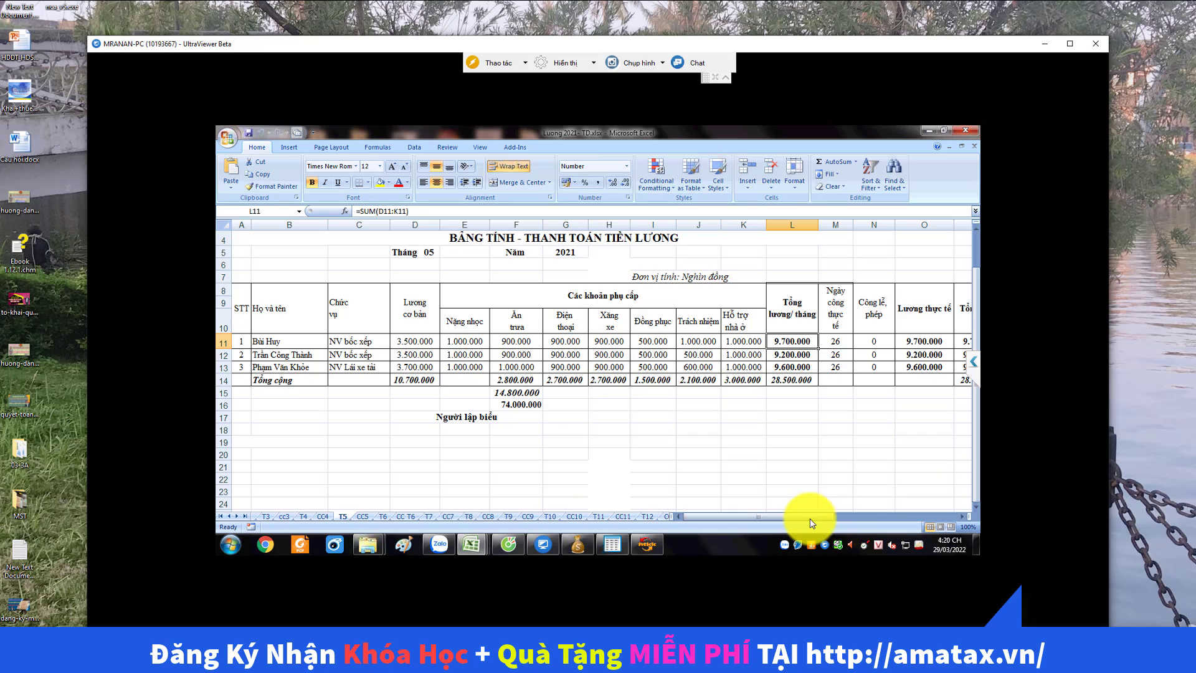
drag(810, 517, 945, 528)
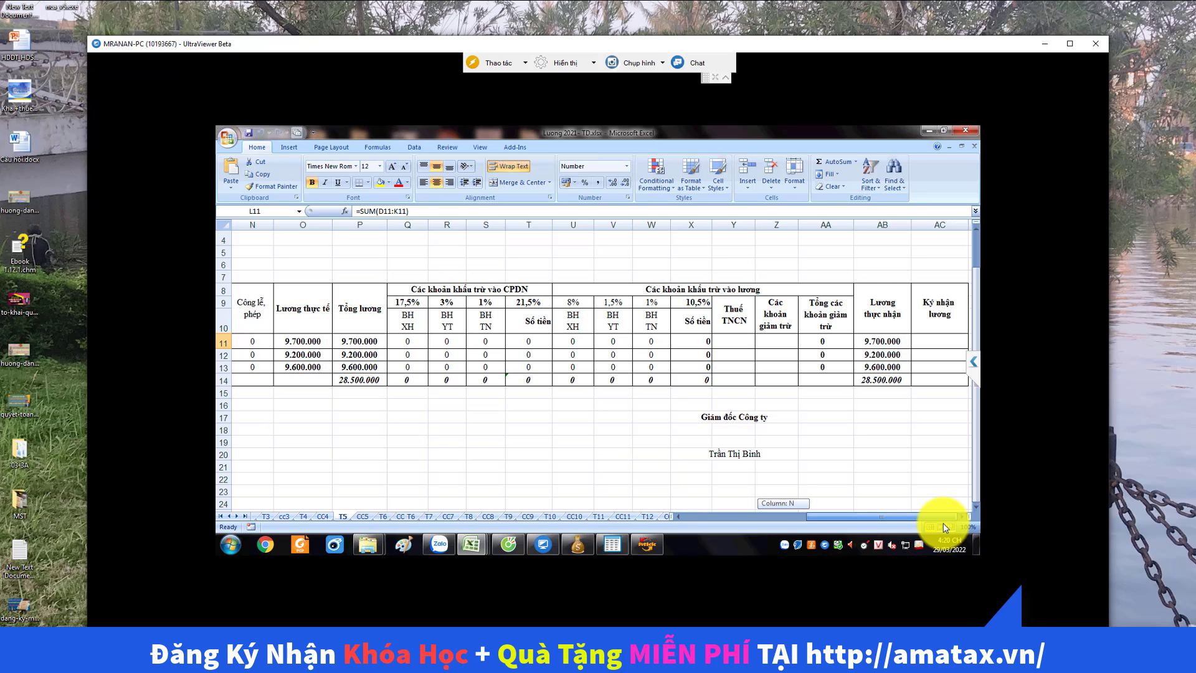
drag(945, 527, 830, 515)
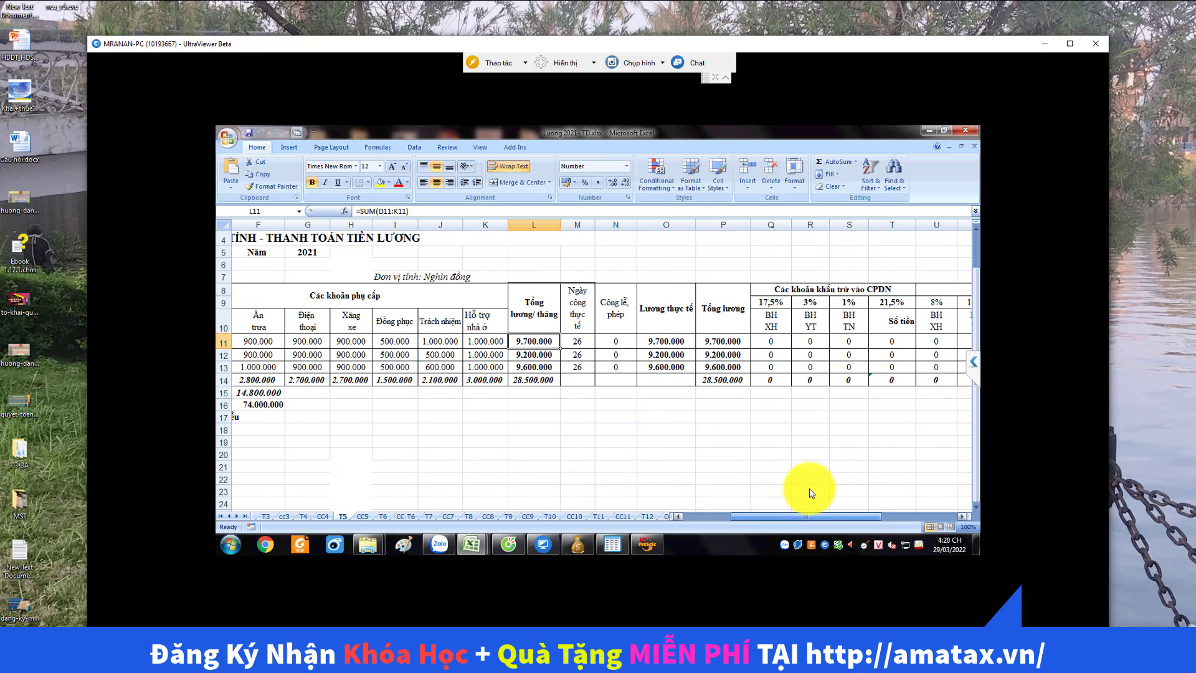
click(728, 343)
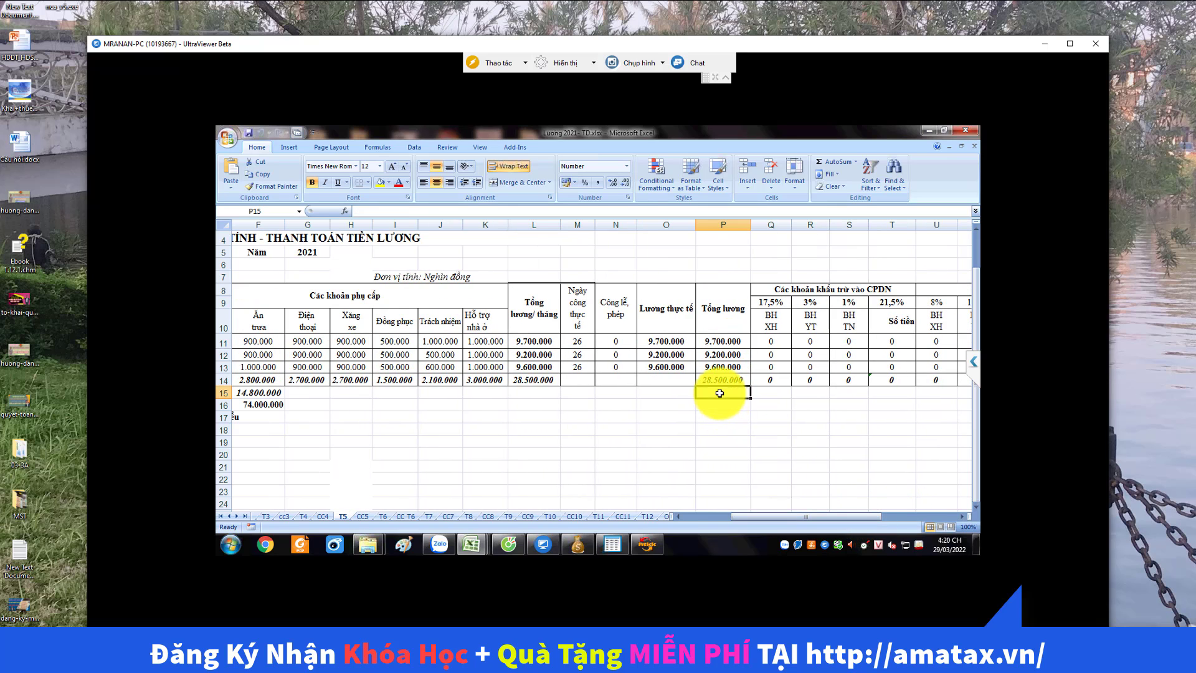
click(719, 392)
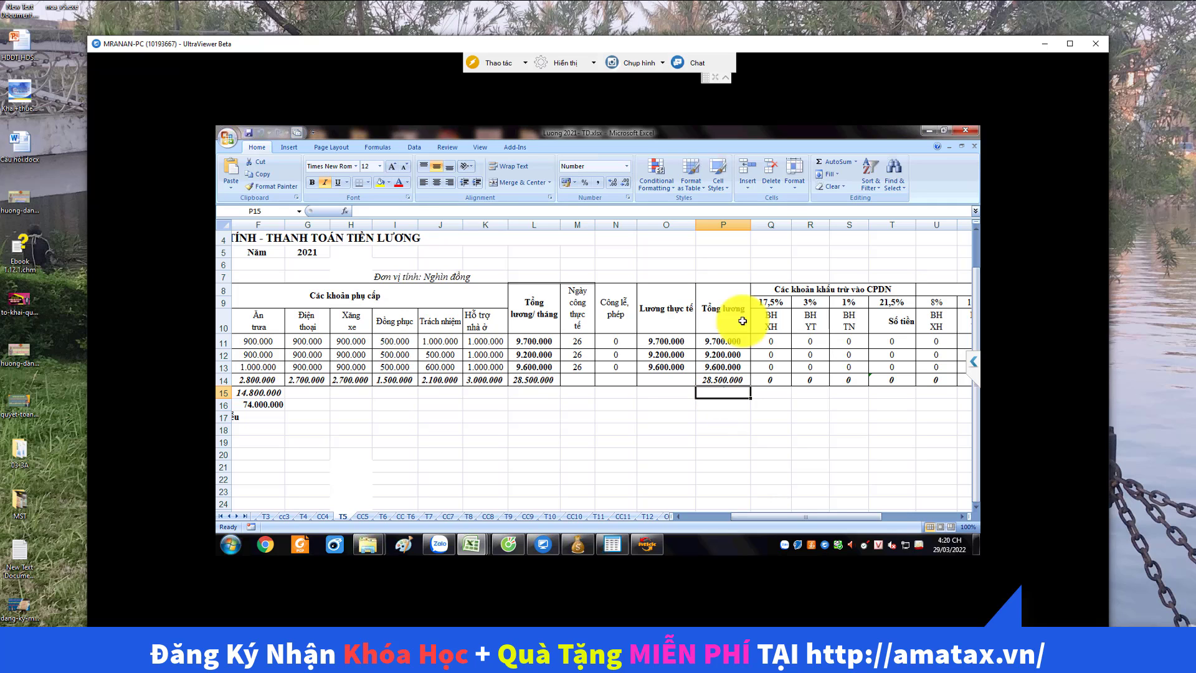
- Insert a column after Tổng lương on sheet T5, merge its header cells Q8:Q10 and label it TNCT
right_click(771, 224)
click(805, 286)
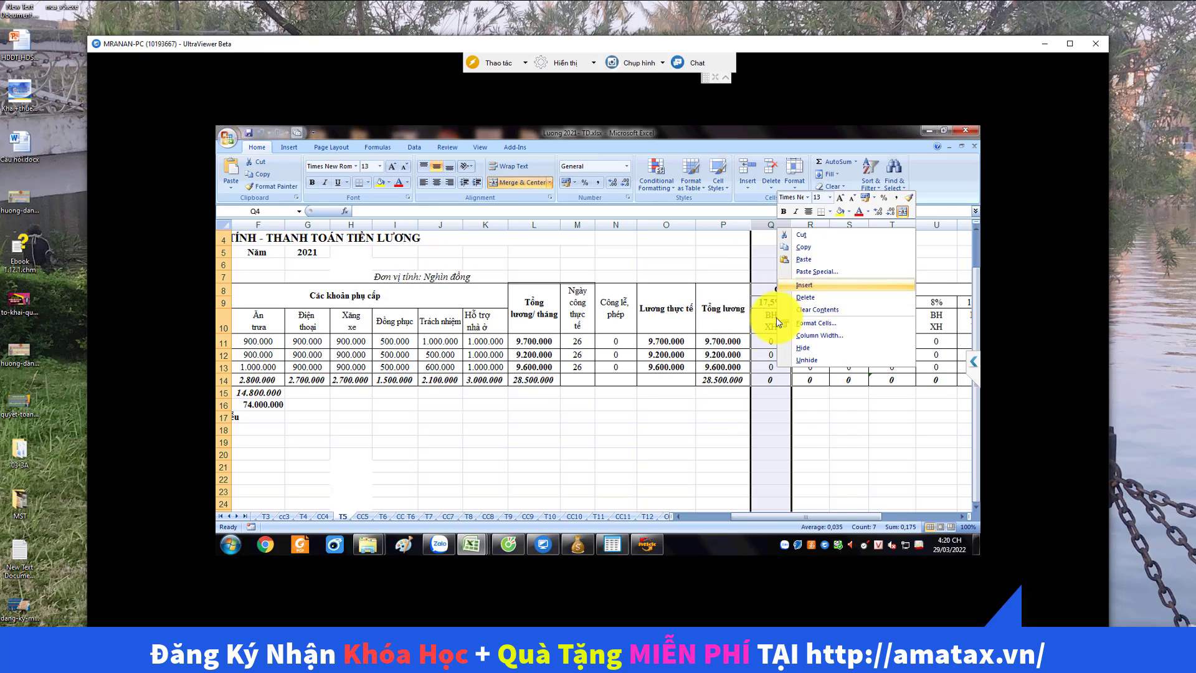
drag(772, 291, 774, 322)
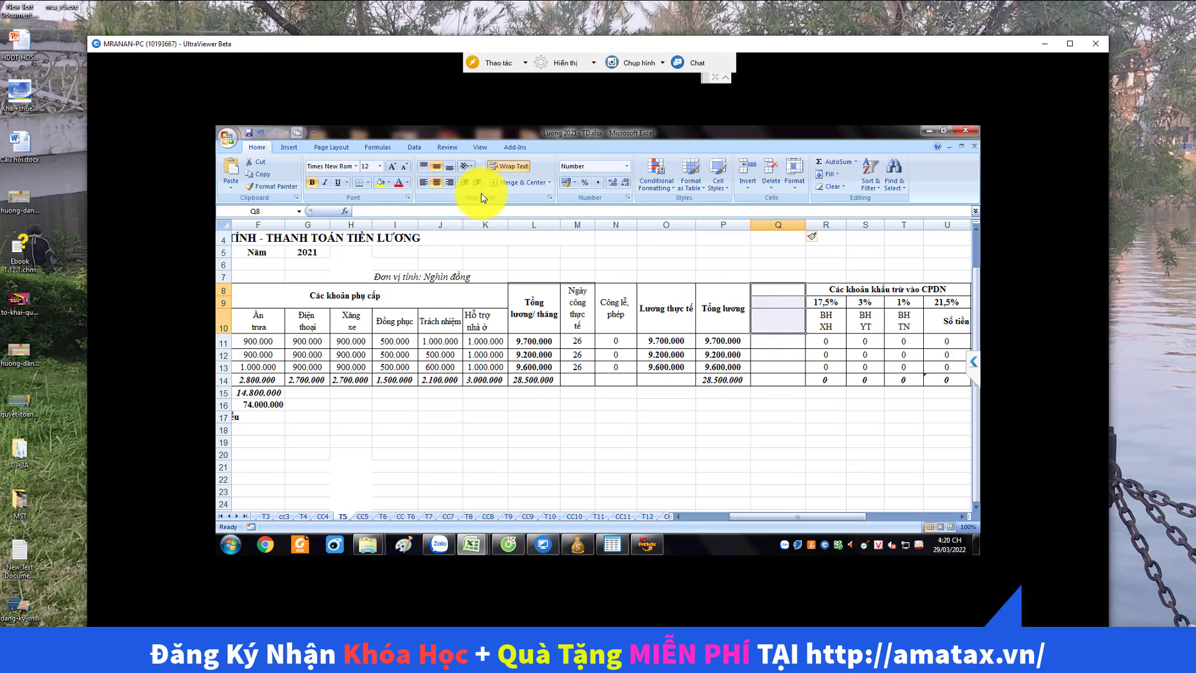
click(529, 182)
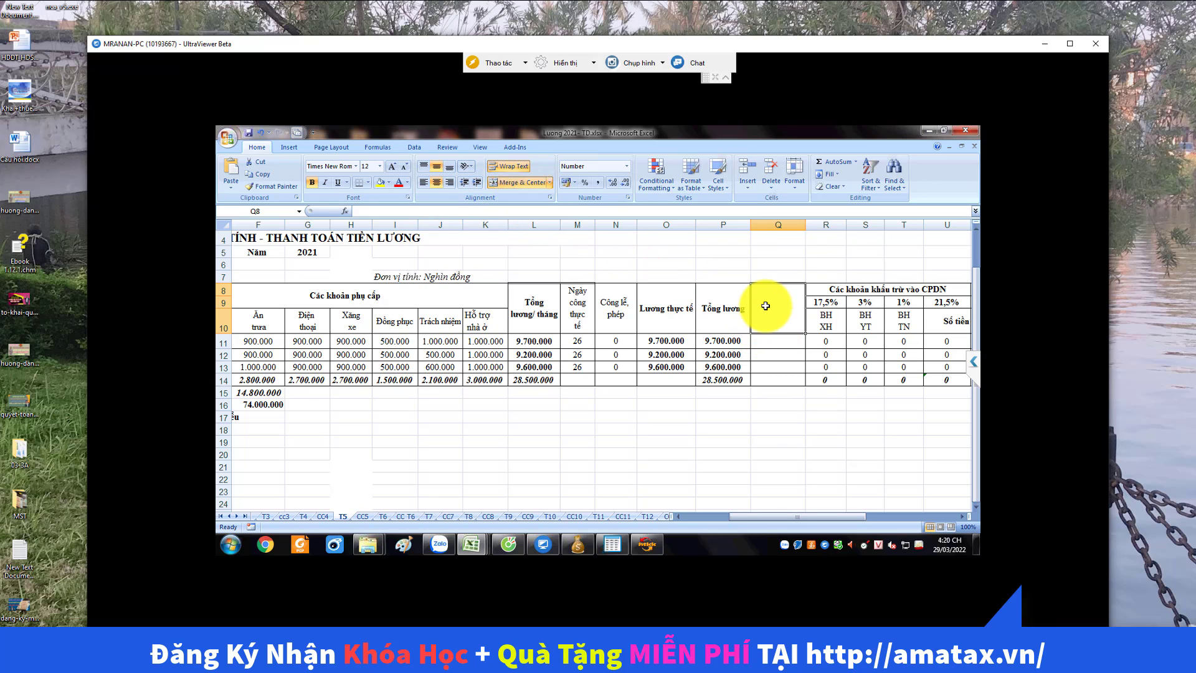
text(TNCT)
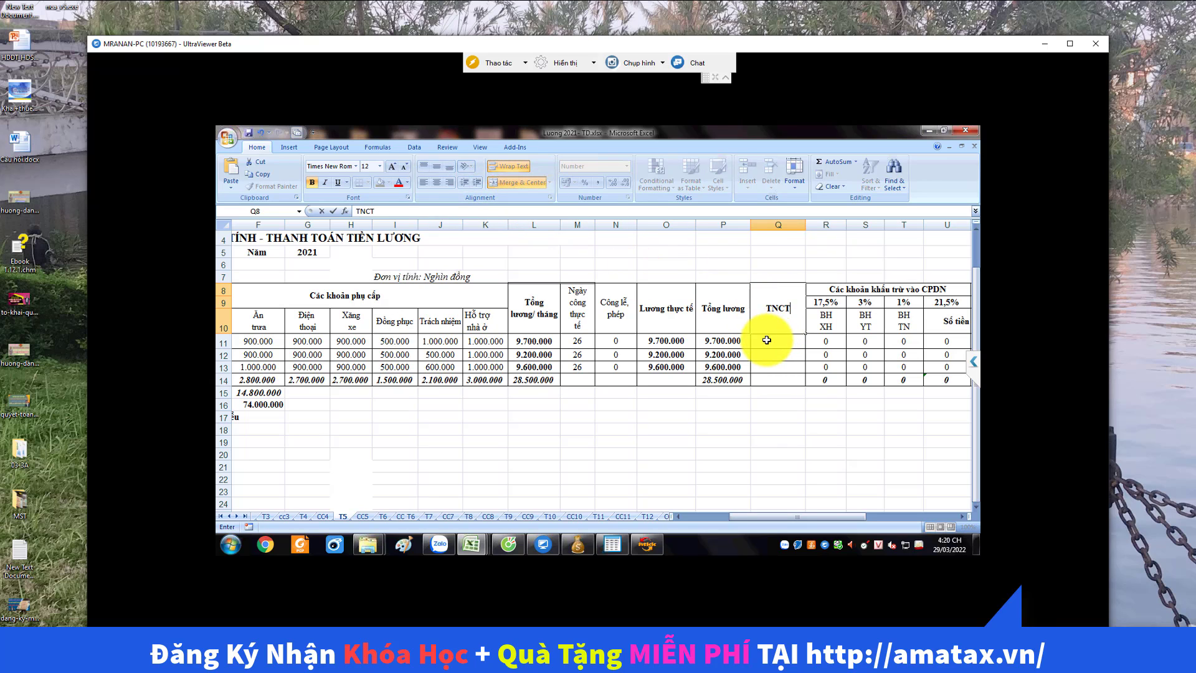
click(766, 340)
text(=)
click(716, 341)
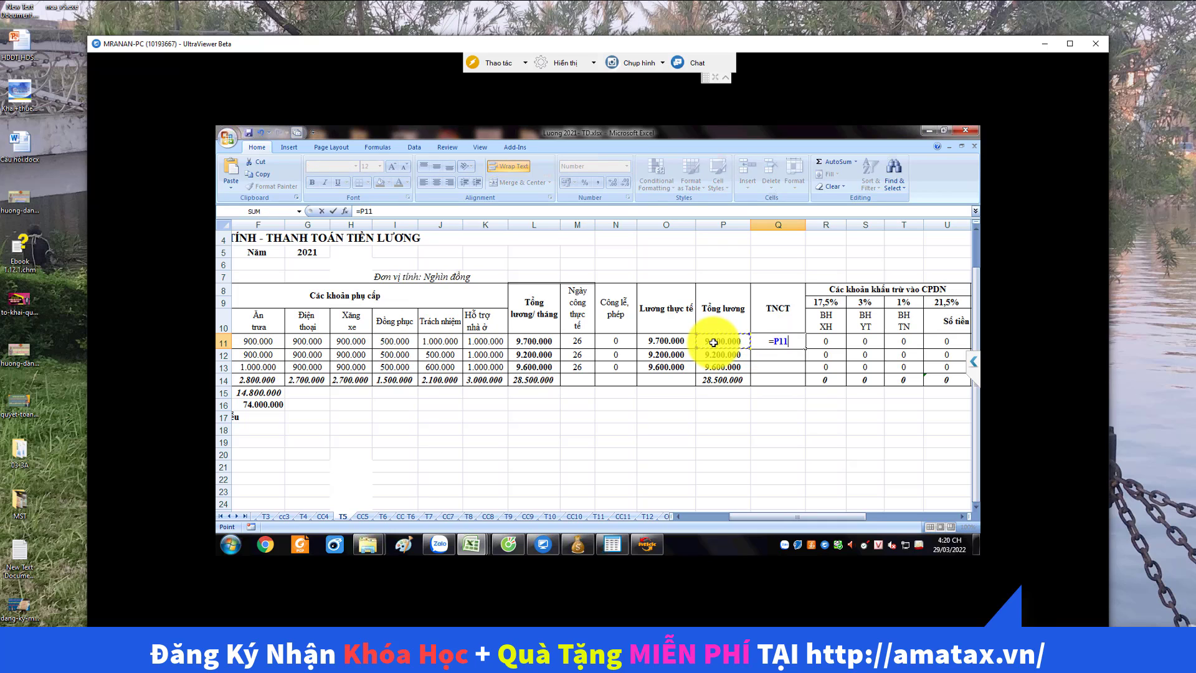
text(-)
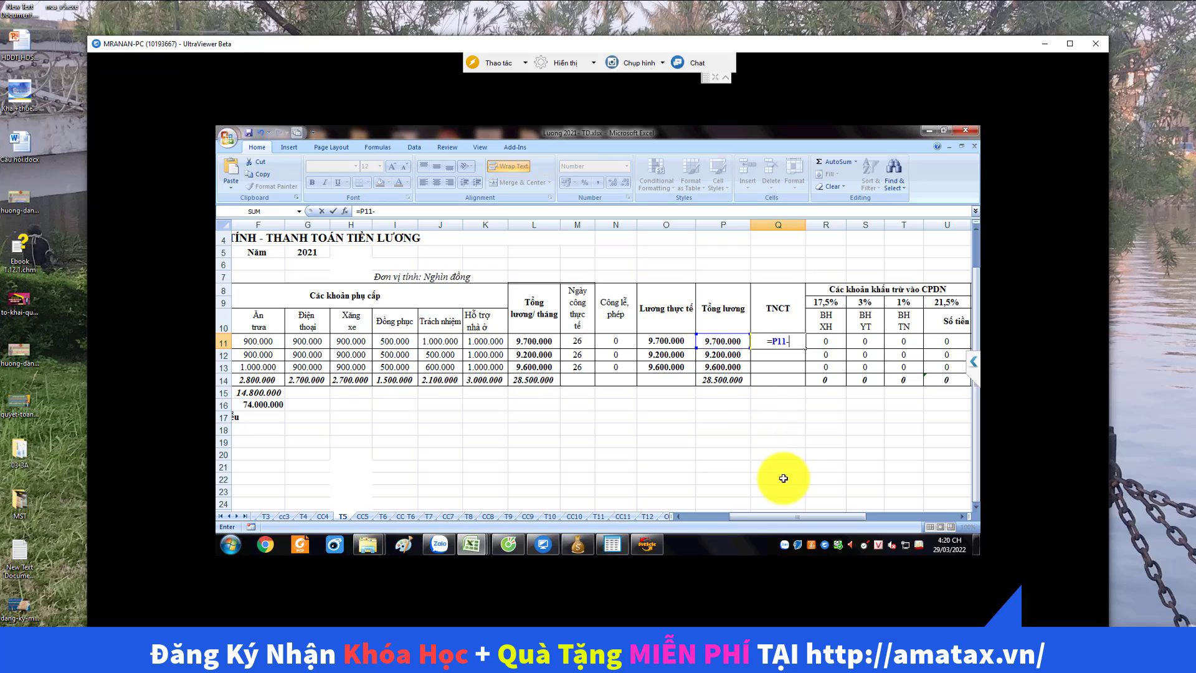
key(BackSpace)
key(Return)
mouse_move(776, 516)
mouse_down()
mouse_move(740, 515)
mouse_move(752, 518)
mouse_up()
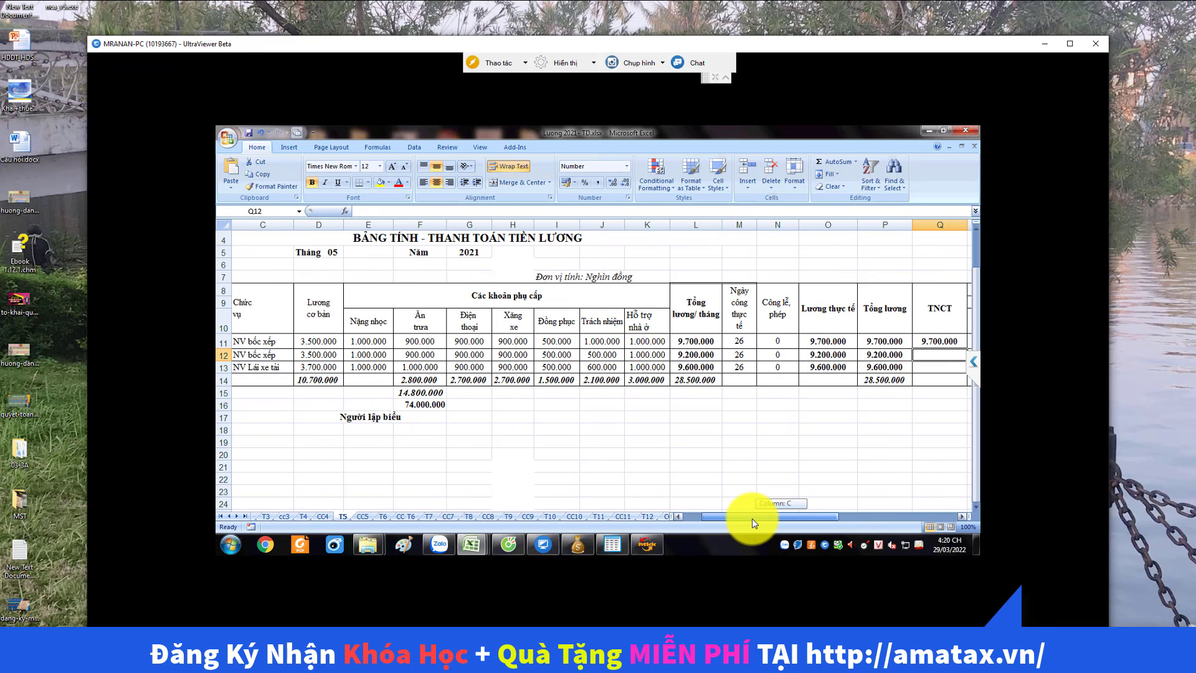
double_click(923, 341)
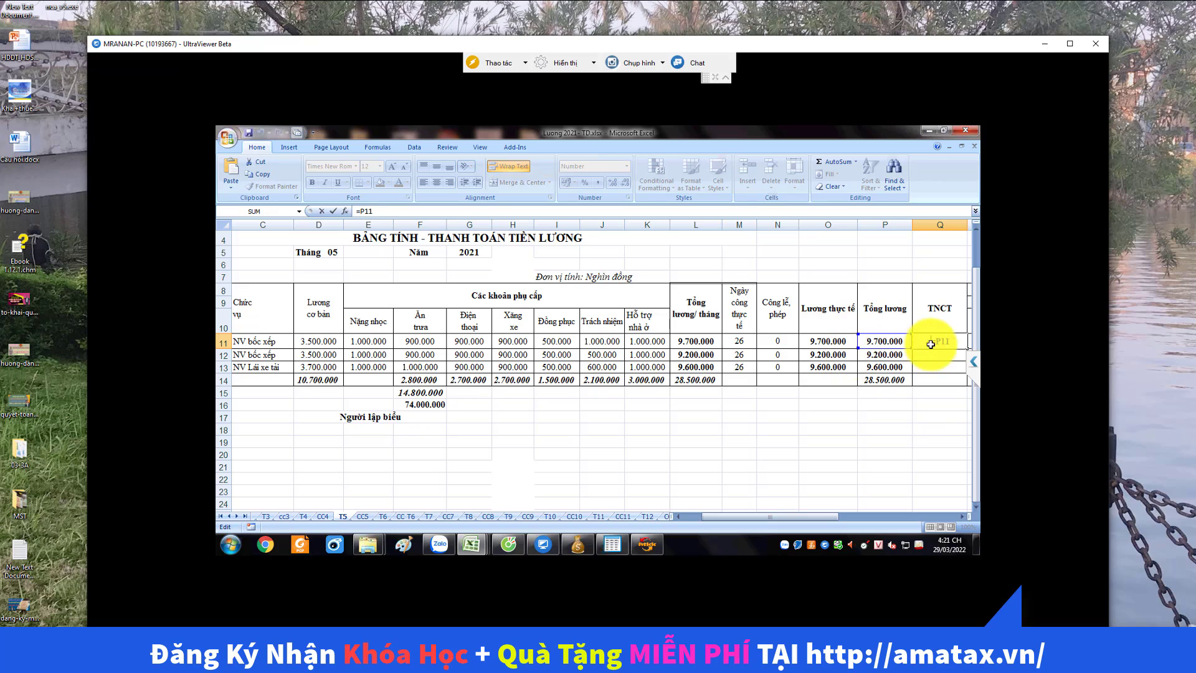
key(BackSpace)
key(BackSpace)
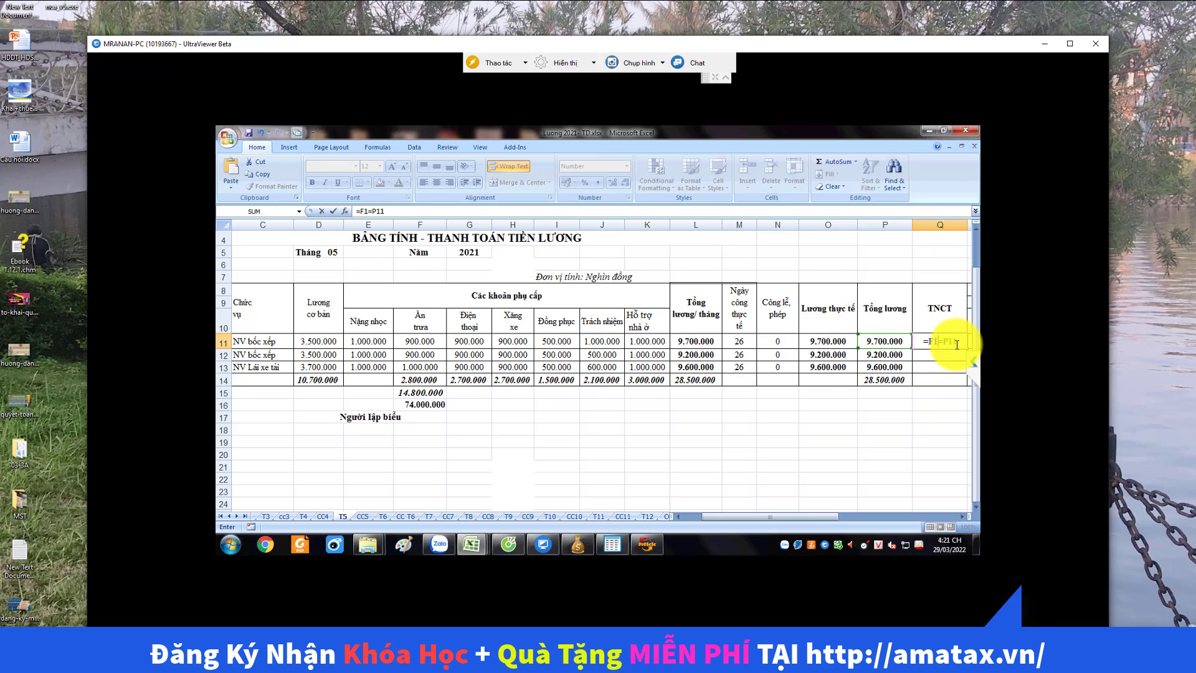
key(BackSpace)
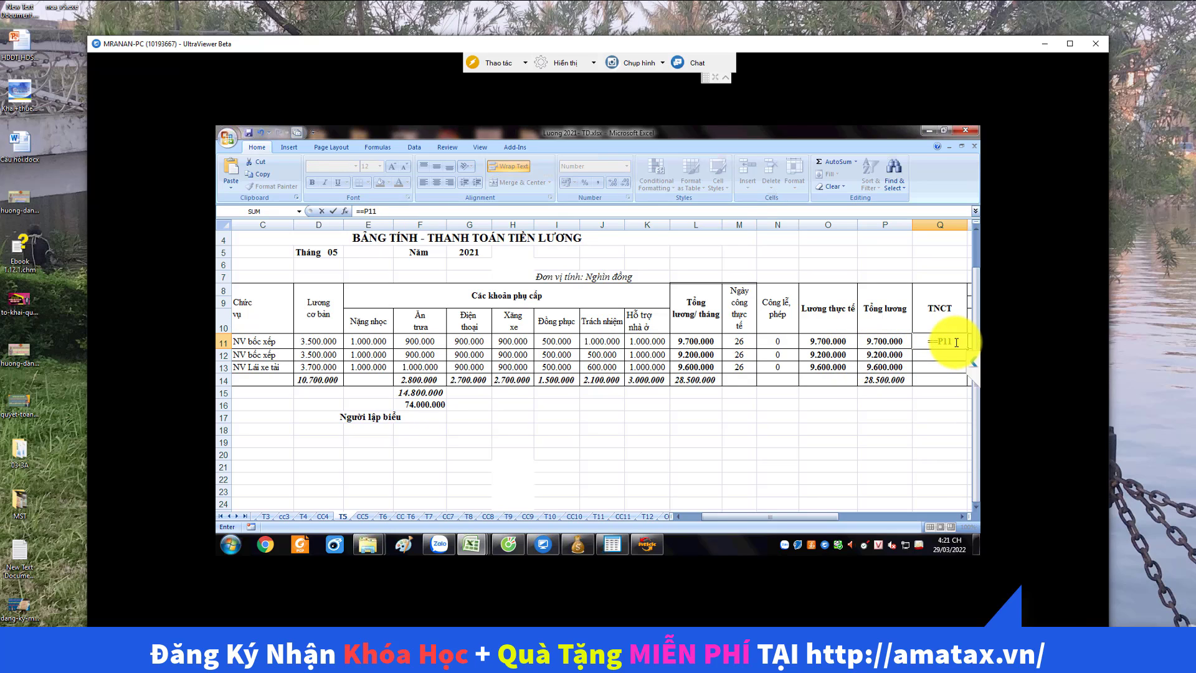
key(Escape)
click(883, 340)
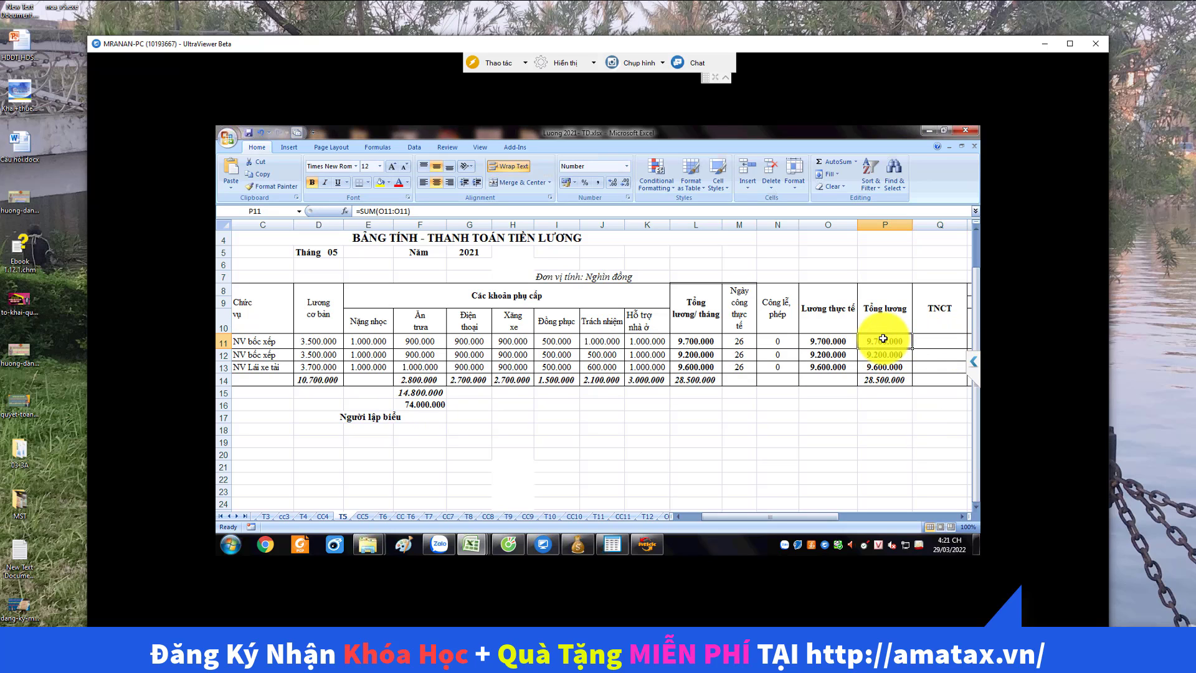
- Enter the first employee's taxable income formula =P11-730000-H11-I11 in cell Q11 of the TNCT column
click(929, 341)
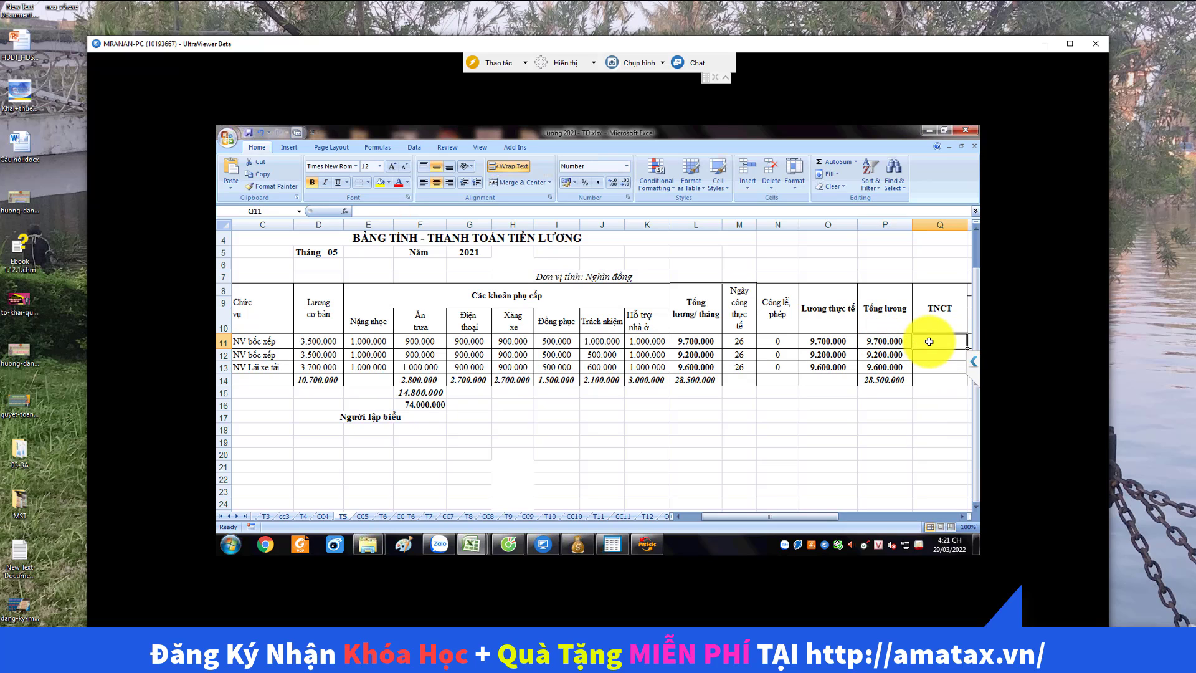
text(=)
click(886, 344)
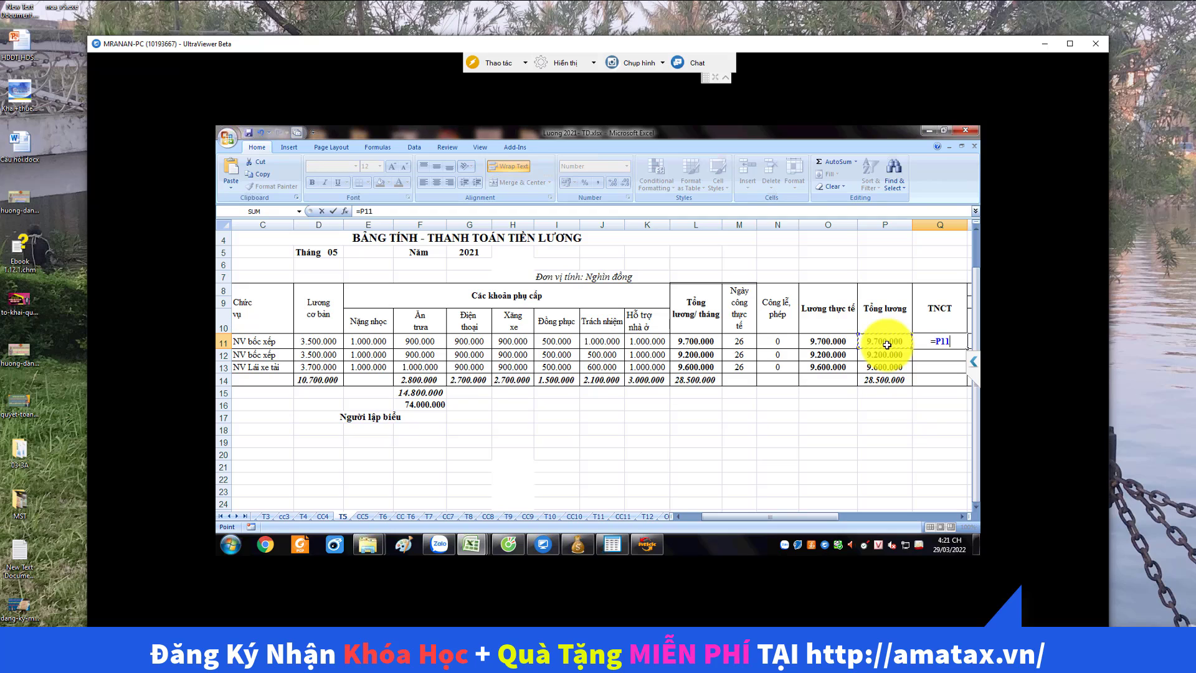
text(-)
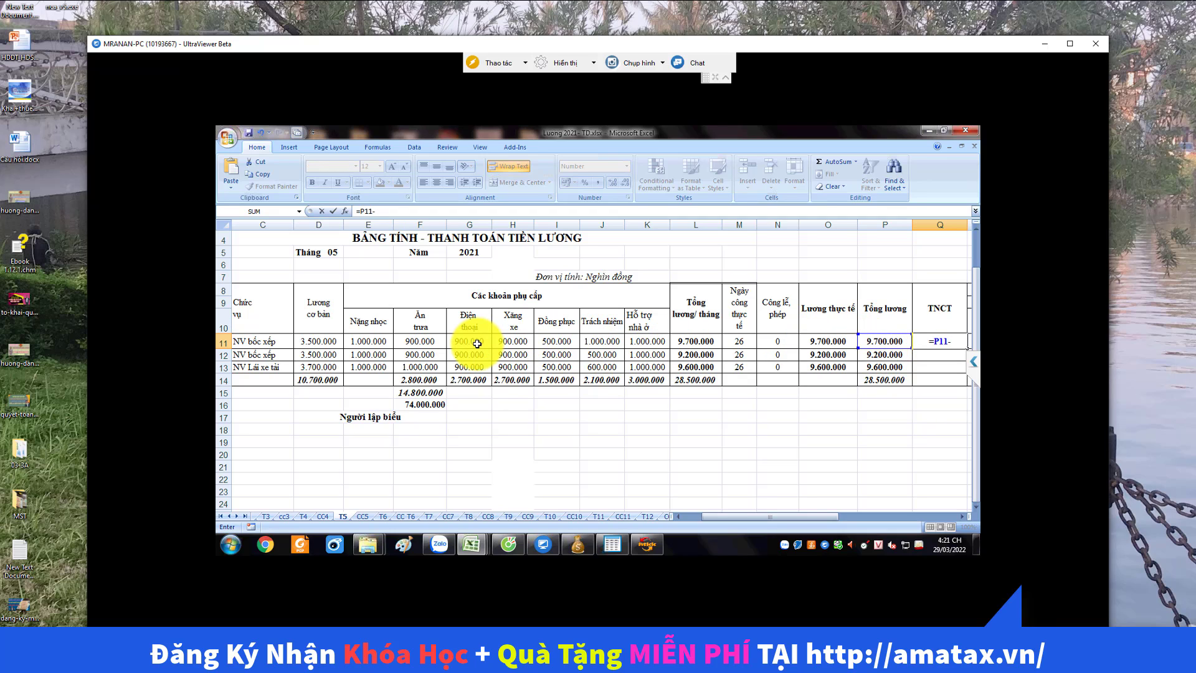
text(730000)
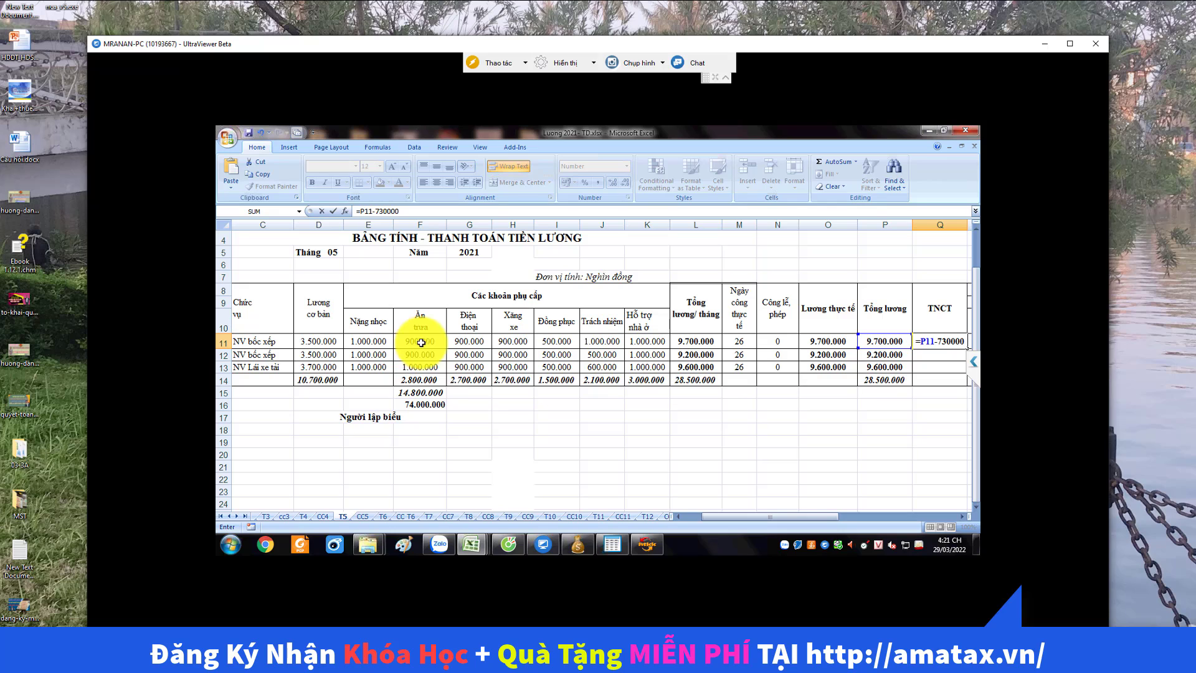
text(-)
click(519, 339)
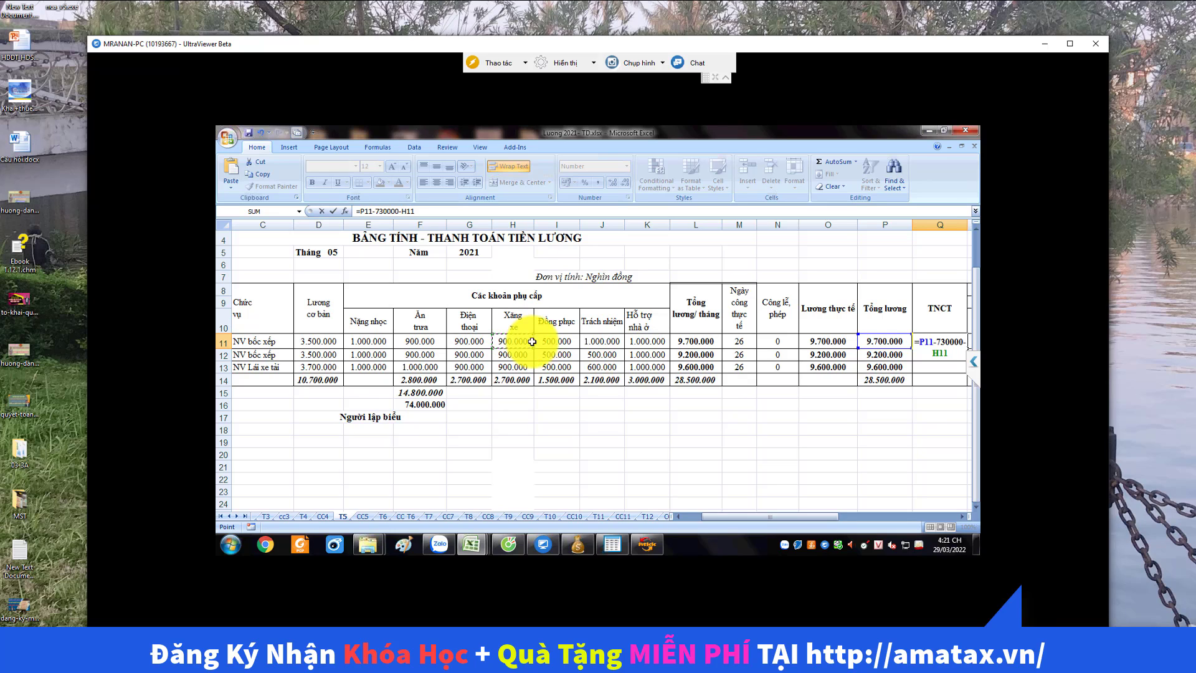
text(-)
click(552, 343)
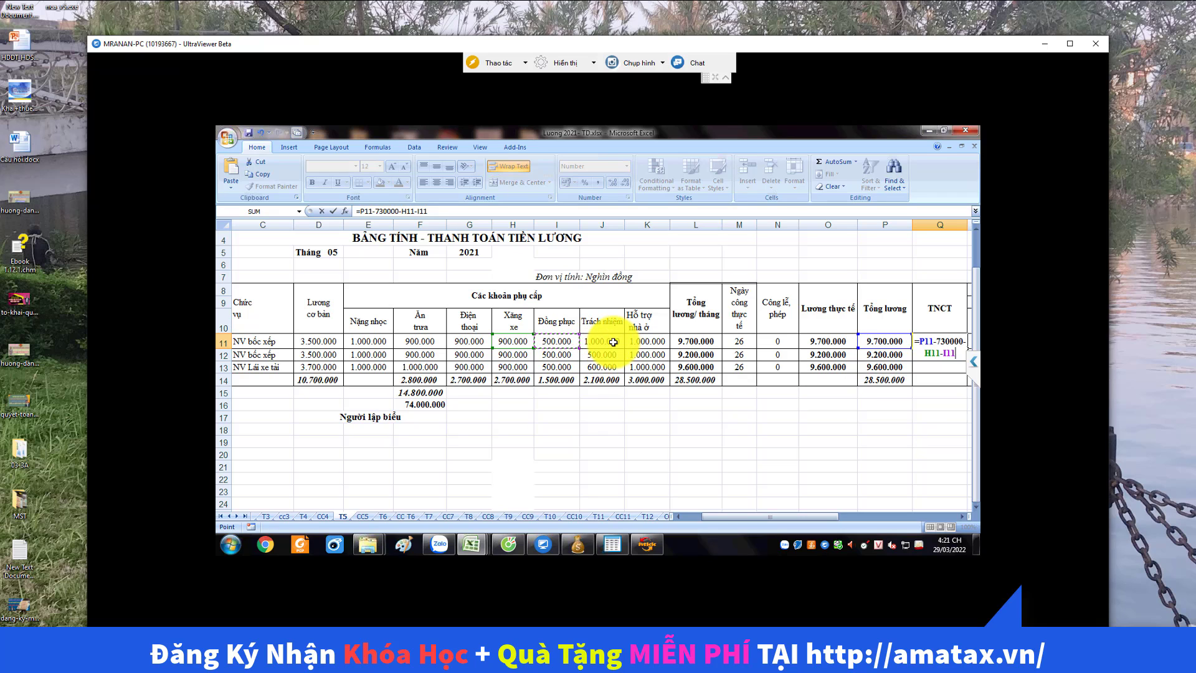
key(Return)
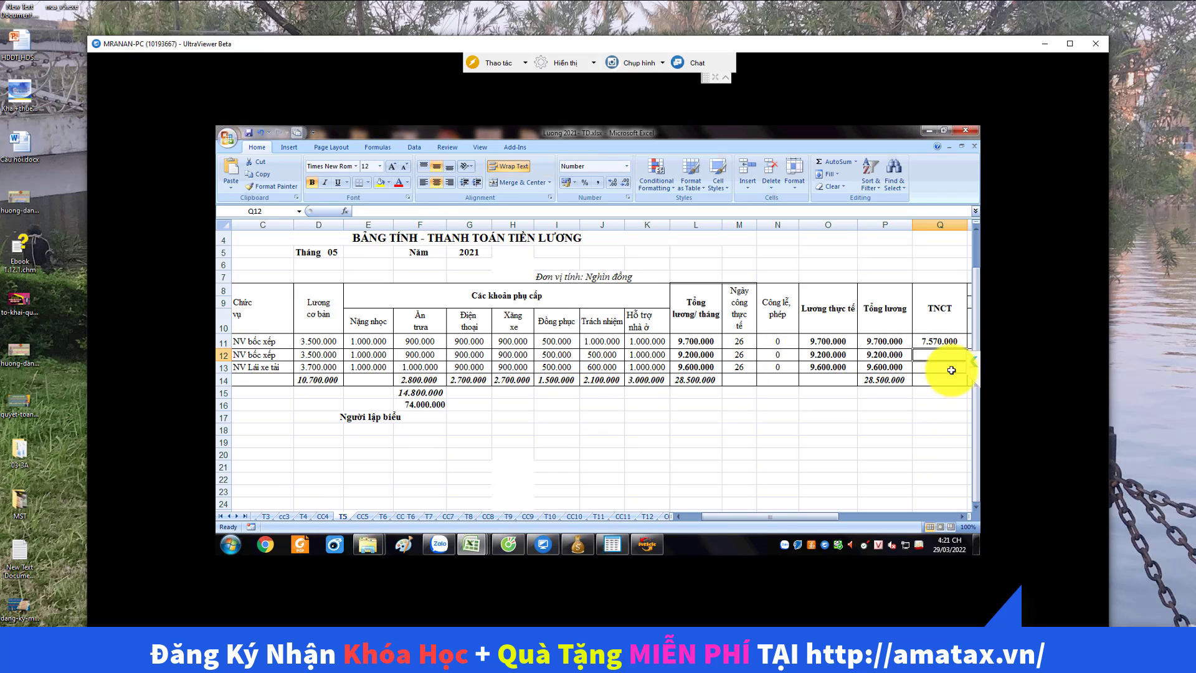
- Copy the TNCT formula from Q11 down to Q13 for the remaining employees
click(949, 342)
drag(966, 349, 953, 369)
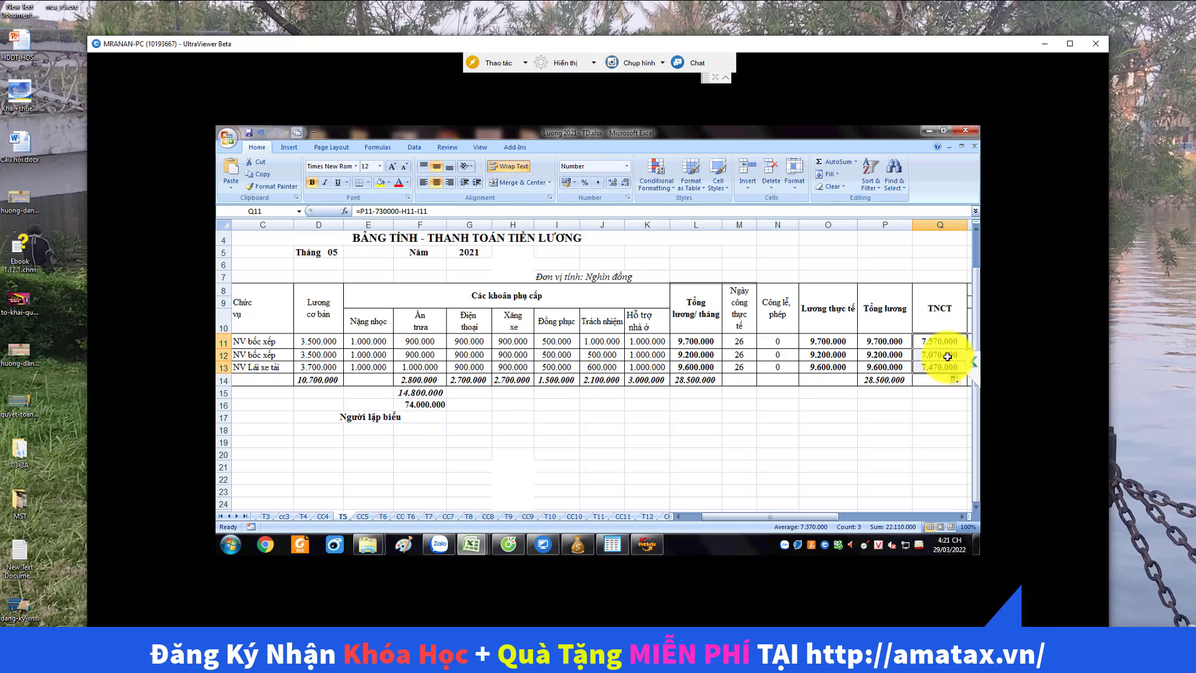
click(964, 364)
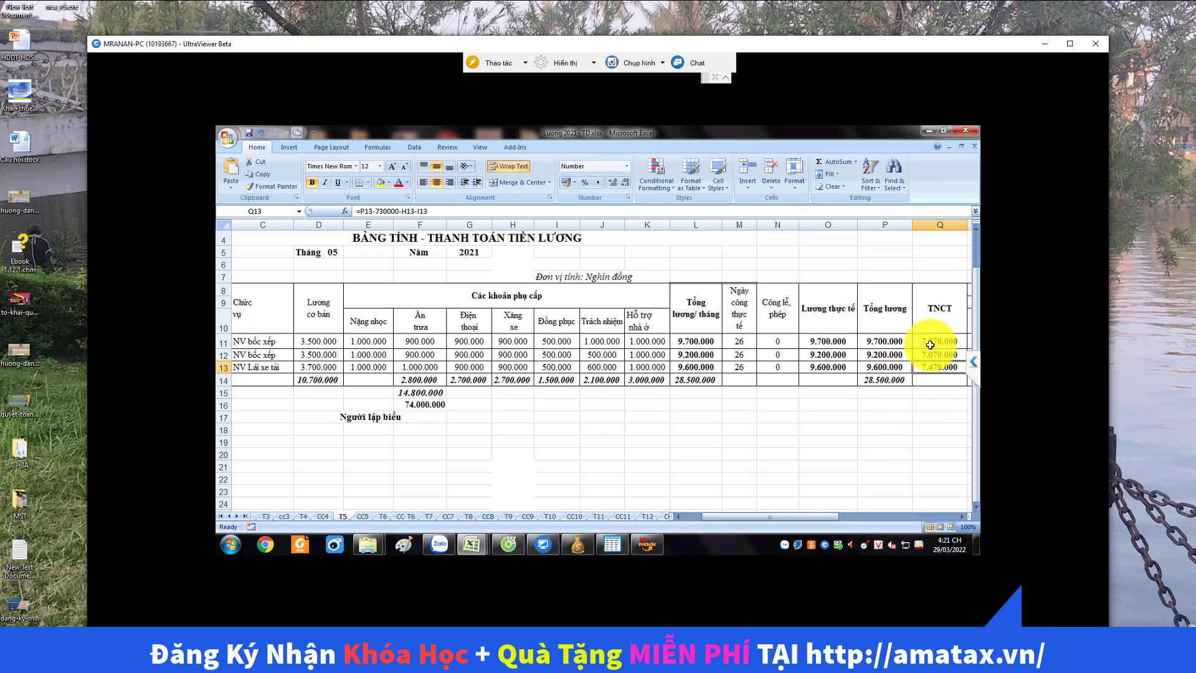
- Check the calculated TNCT values of the employees on sheet T5 and switch to the 05-1/BK-TNCN appendix in HTKK
drag(930, 345, 933, 366)
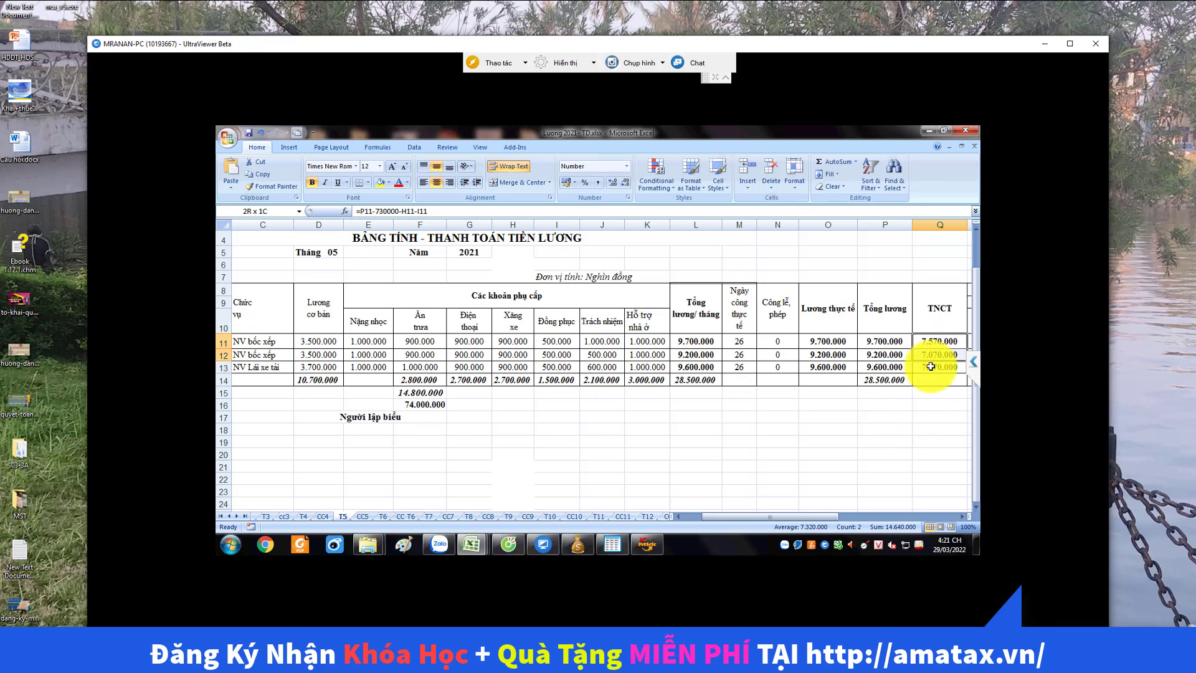
click(641, 541)
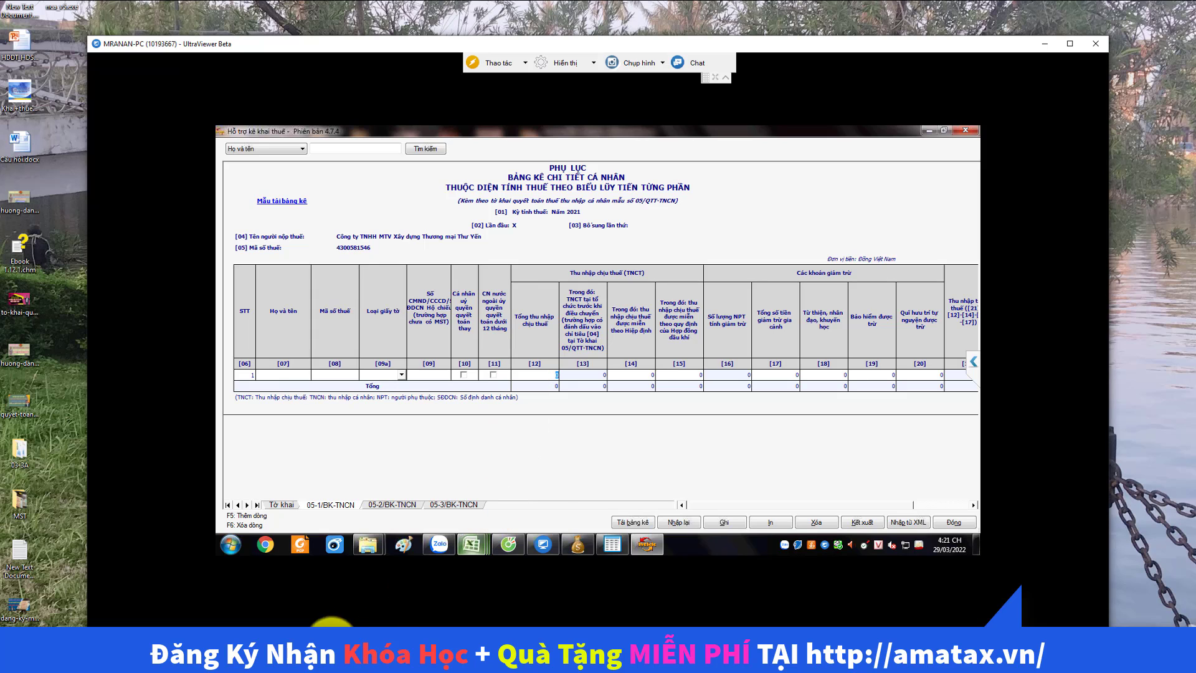
- Switch to Zalo on the local computer and start choosing a file to attach in the student's chat
click(439, 543)
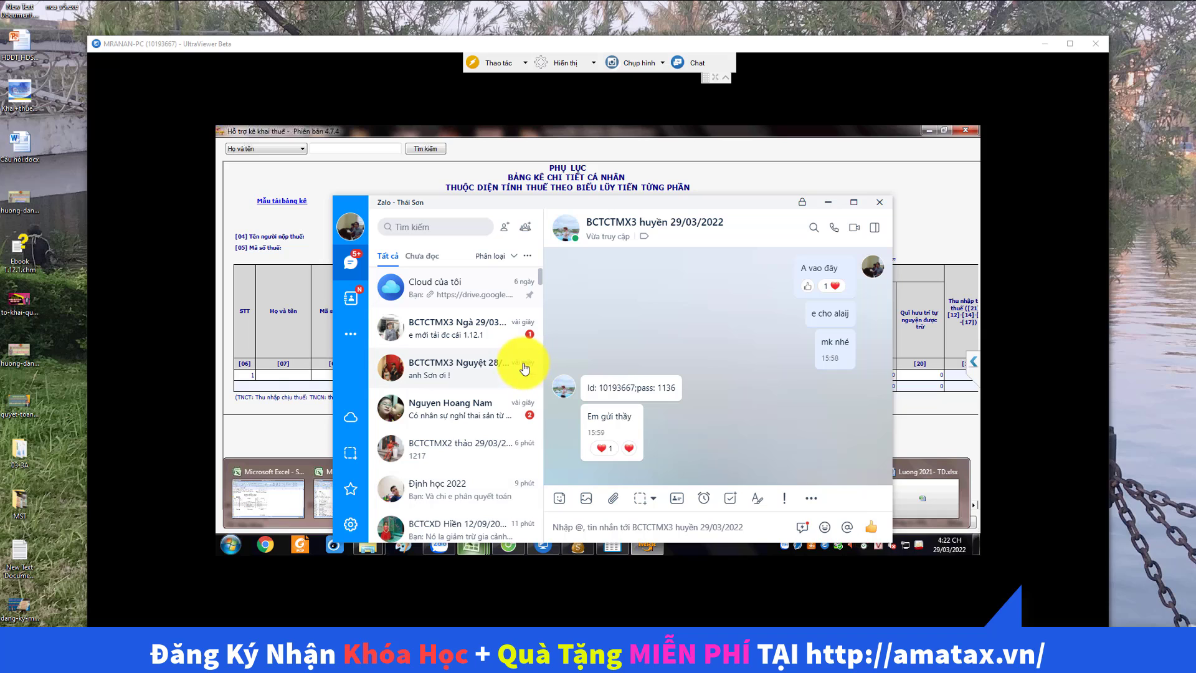
scroll(497, 449, down, 3)
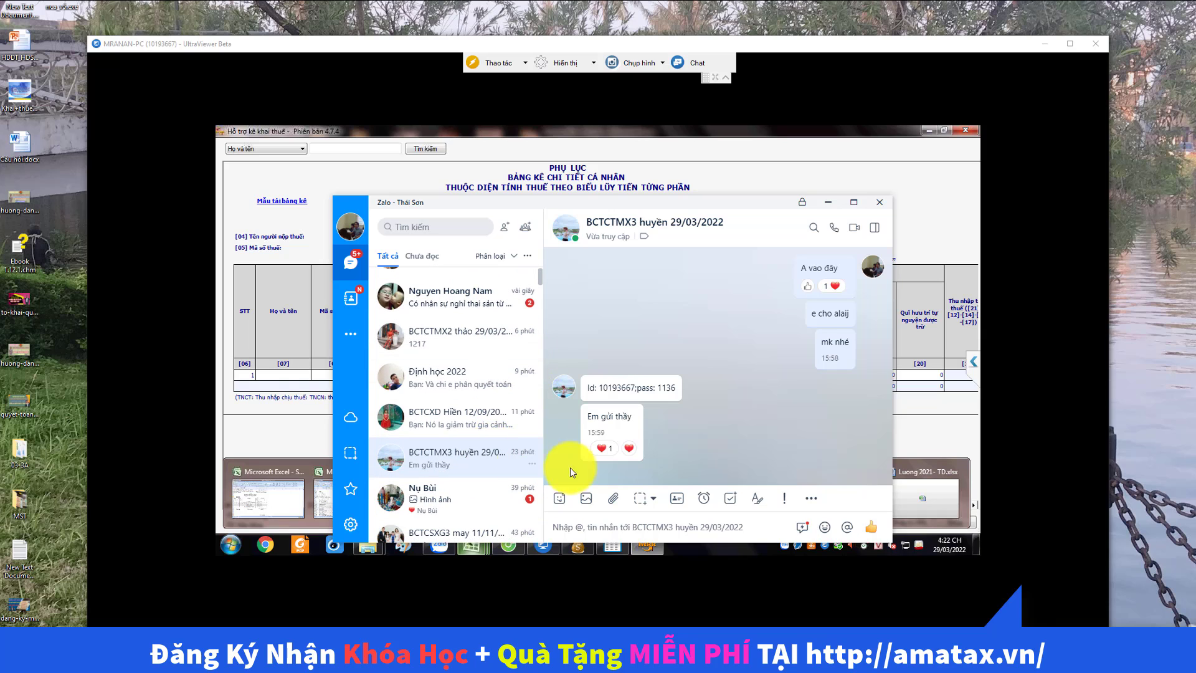
click(612, 501)
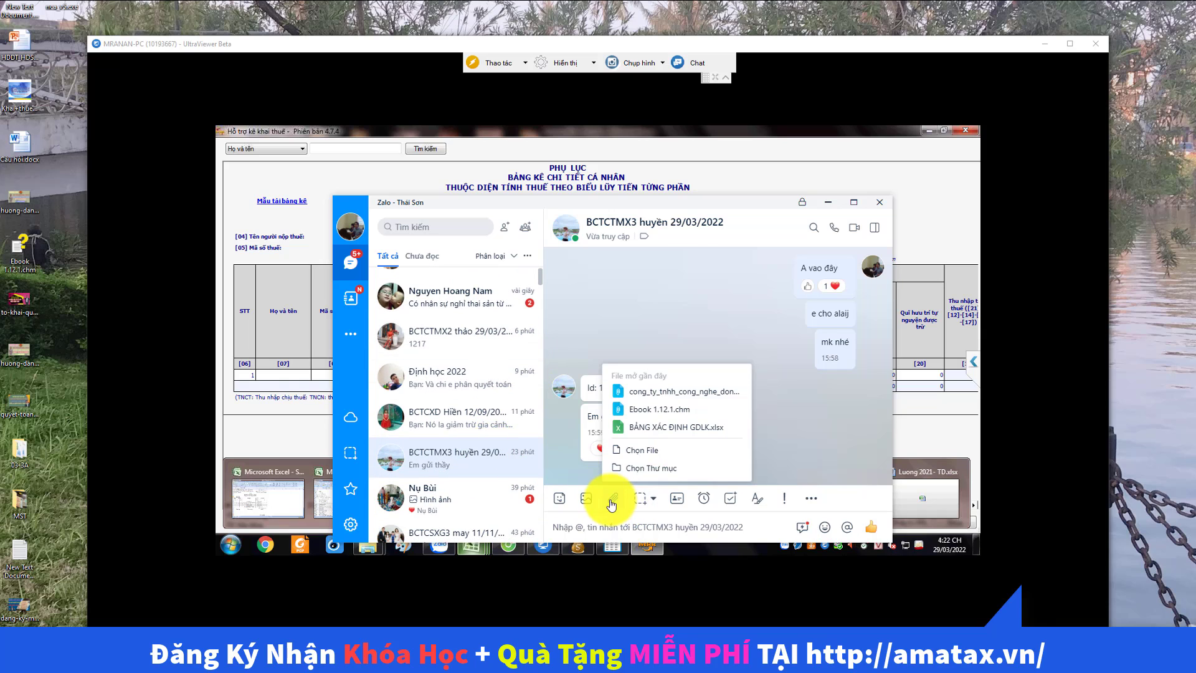
click(647, 452)
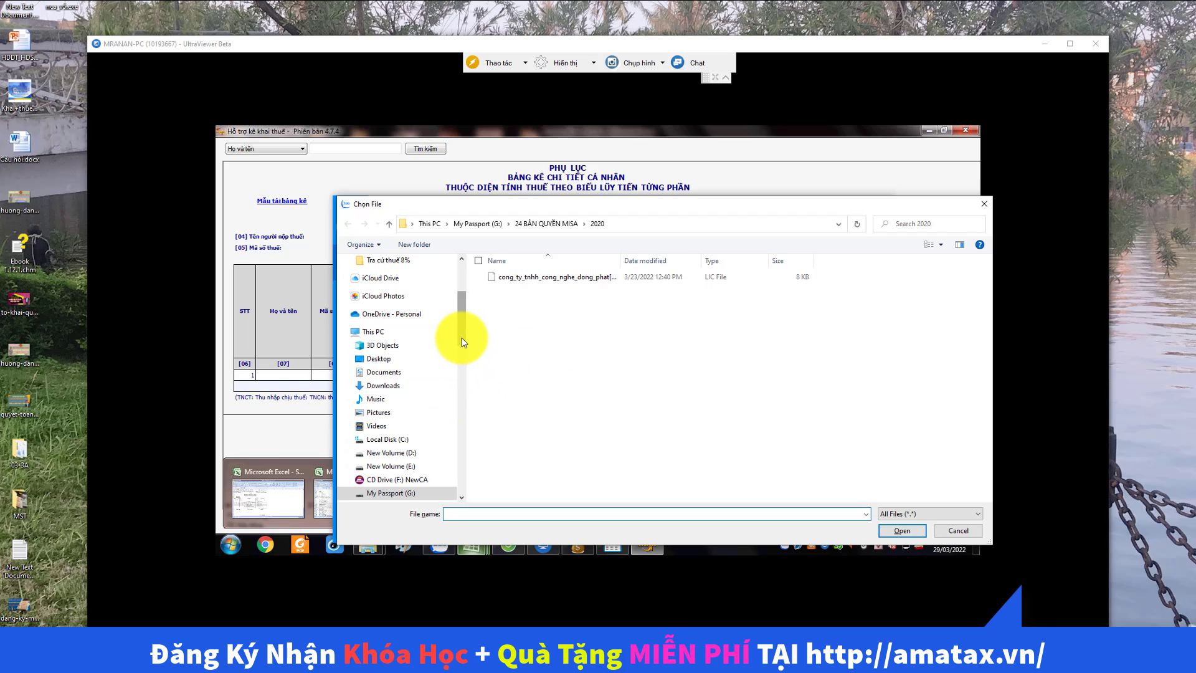
- Send Bảng Lương QUYẾT TOÁN TNCN.xls from 3 VIẾT SÁCH > 2 QUÀ TẶNG MỚI on drive G and minimize Zalo
scroll(458, 350, down, 3)
scroll(458, 367, down, 1)
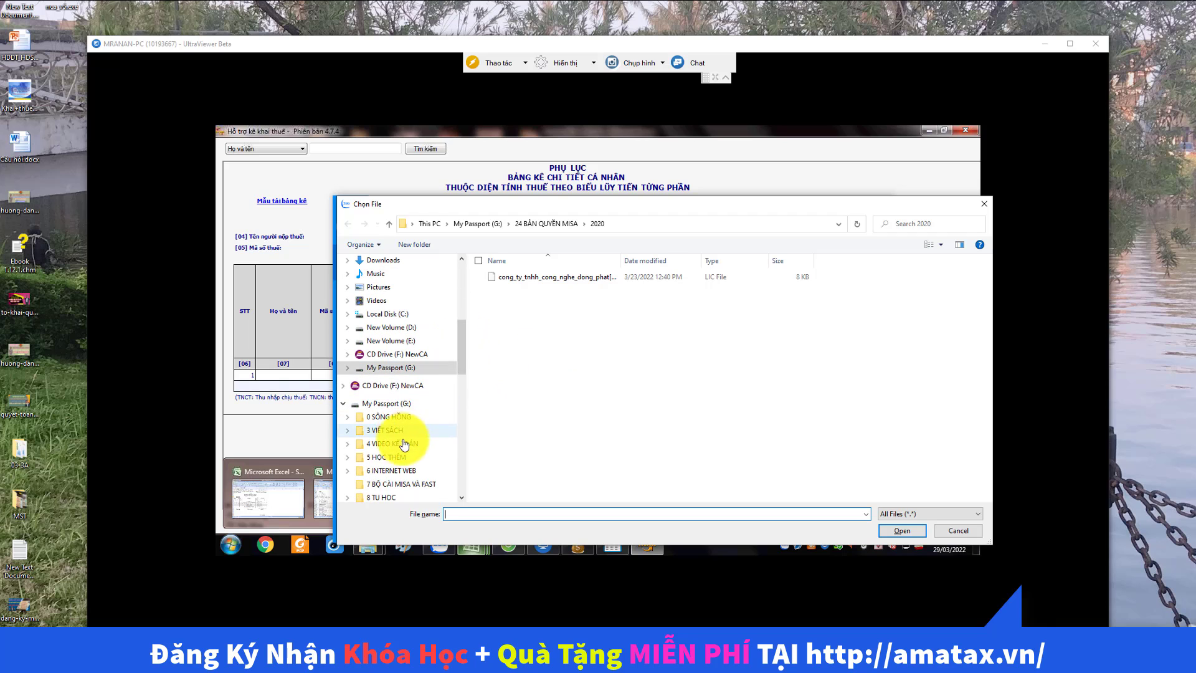
click(413, 431)
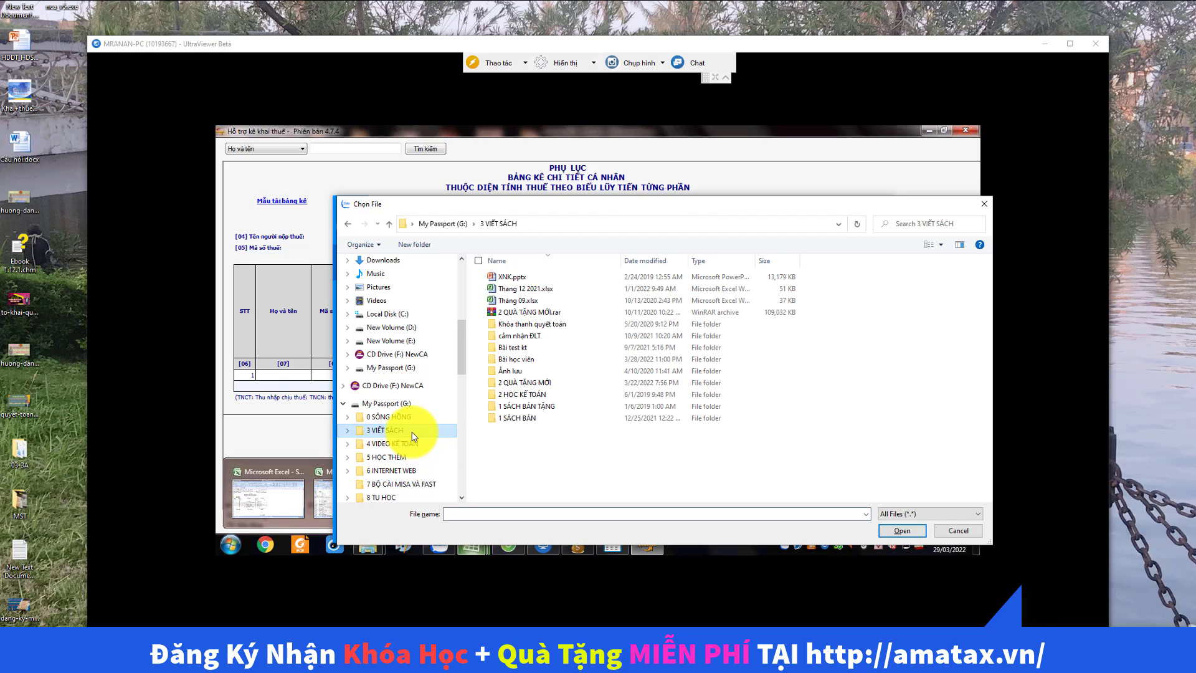
double_click(547, 385)
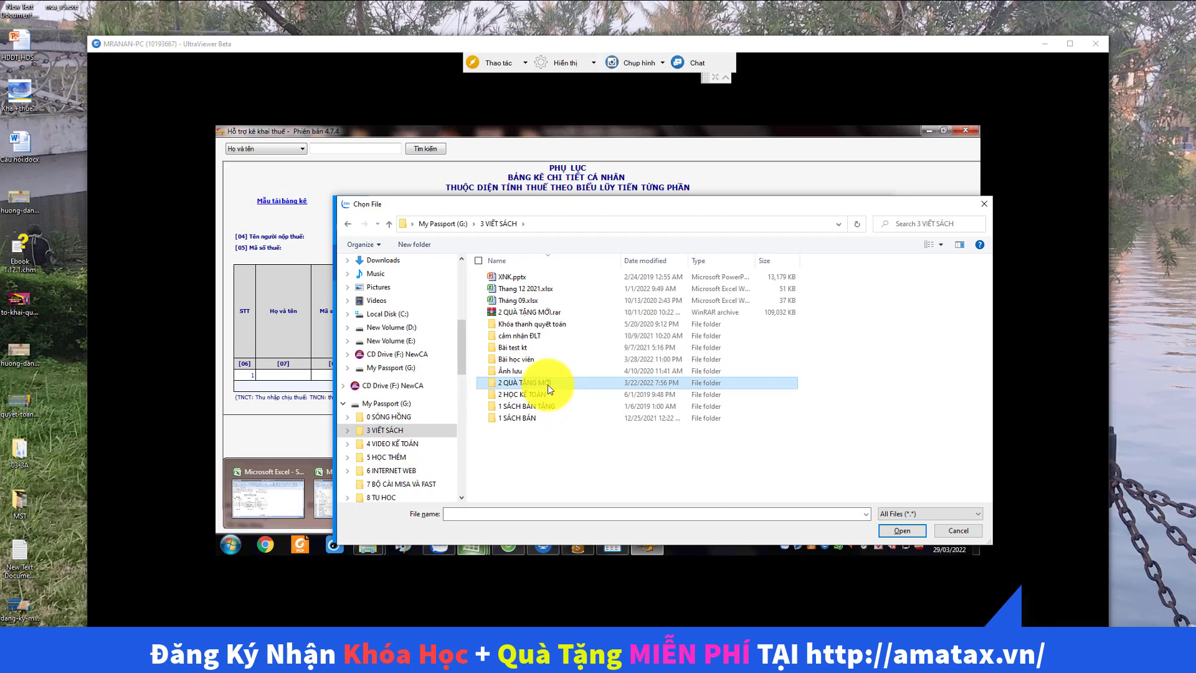
scroll(585, 404, down, 5)
scroll(585, 404, down, 3)
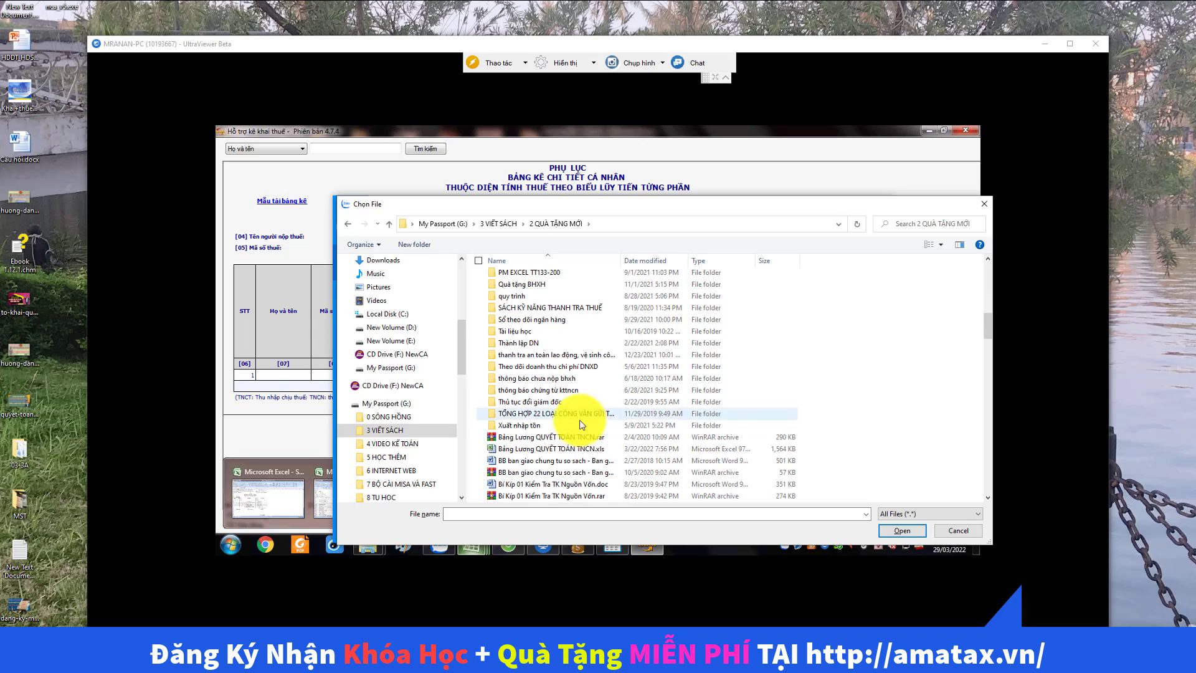
click(576, 439)
click(897, 530)
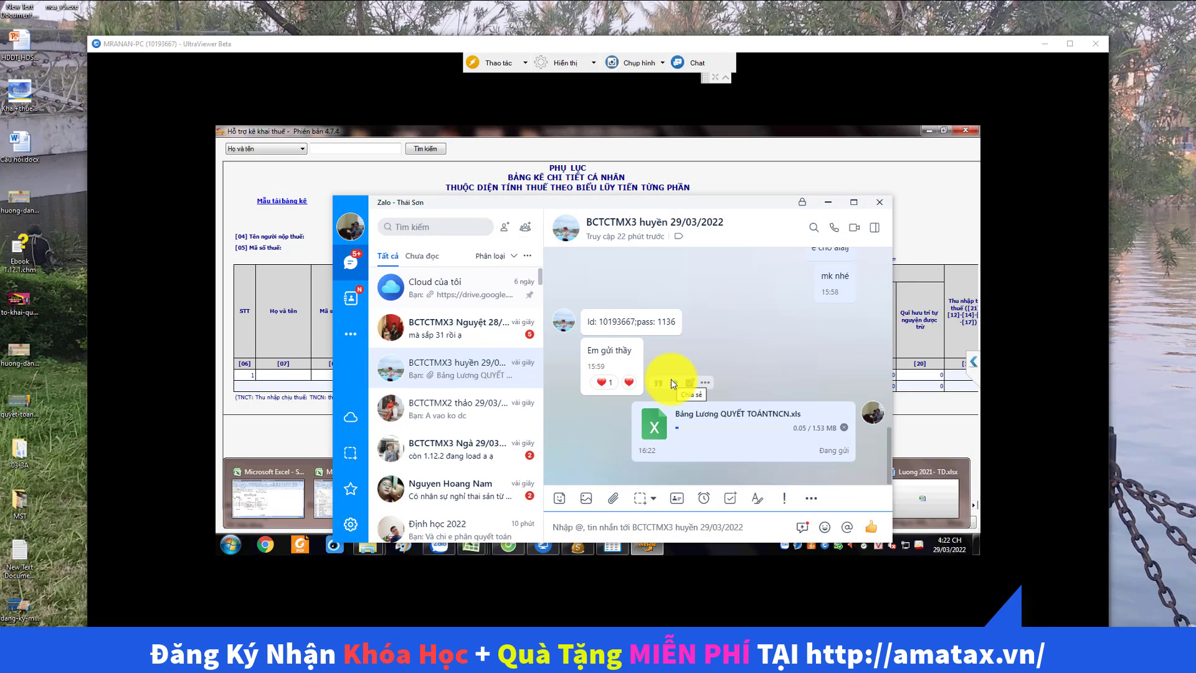
click(828, 203)
- Download the received Bảng Lương QUYẾT TOÁN TNCN.xls to the Desktop from Zalo on the remote computer
click(447, 544)
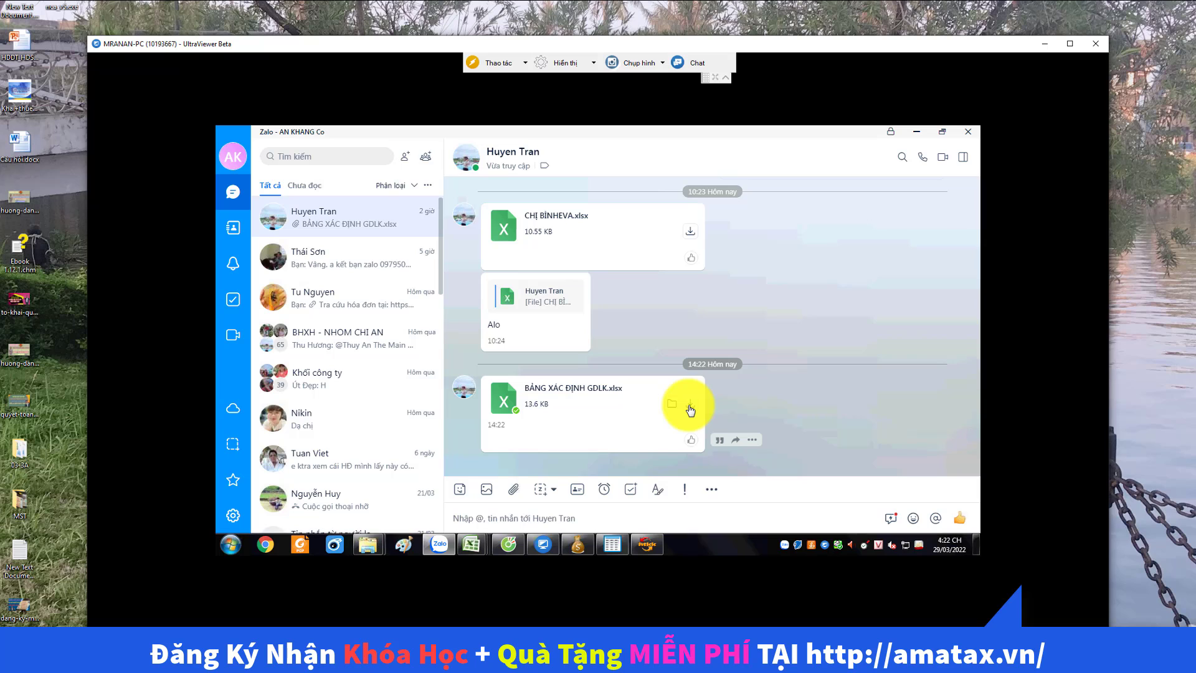
click(690, 409)
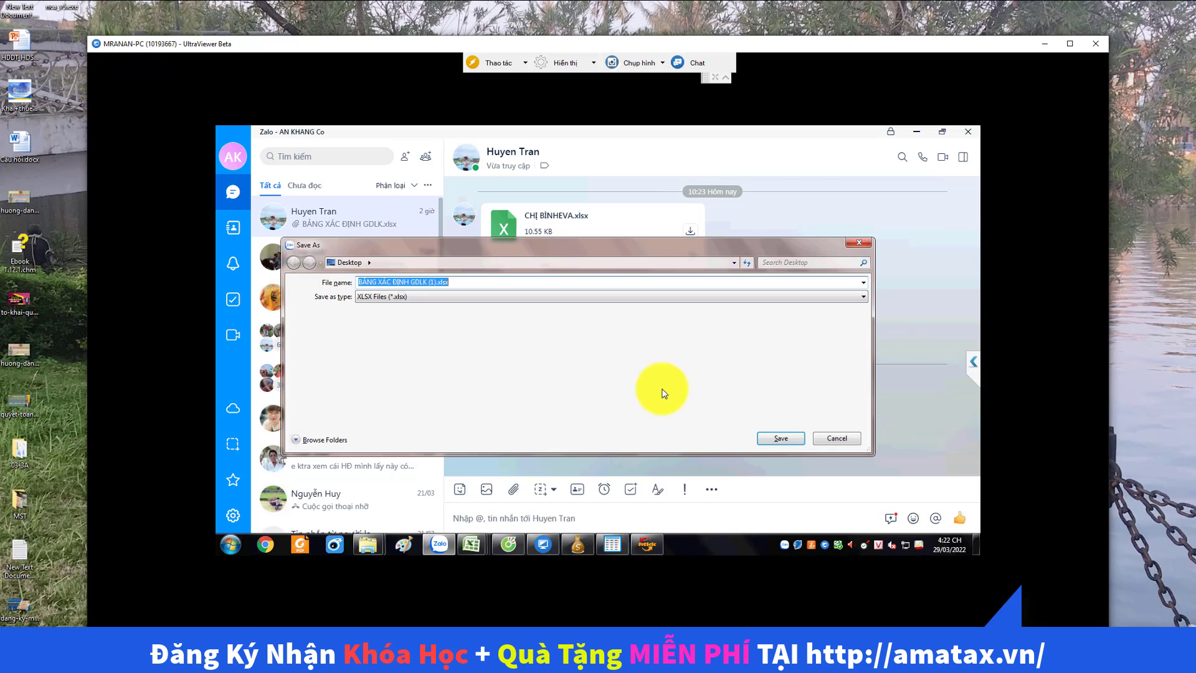
click(779, 437)
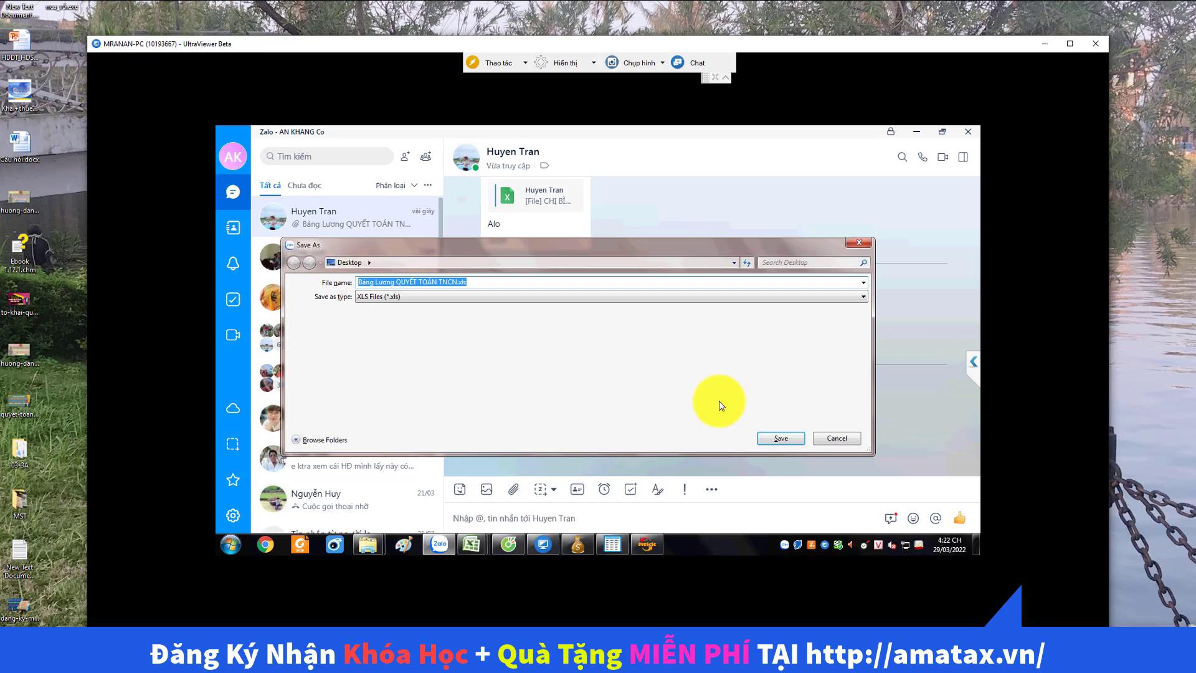
key(Return)
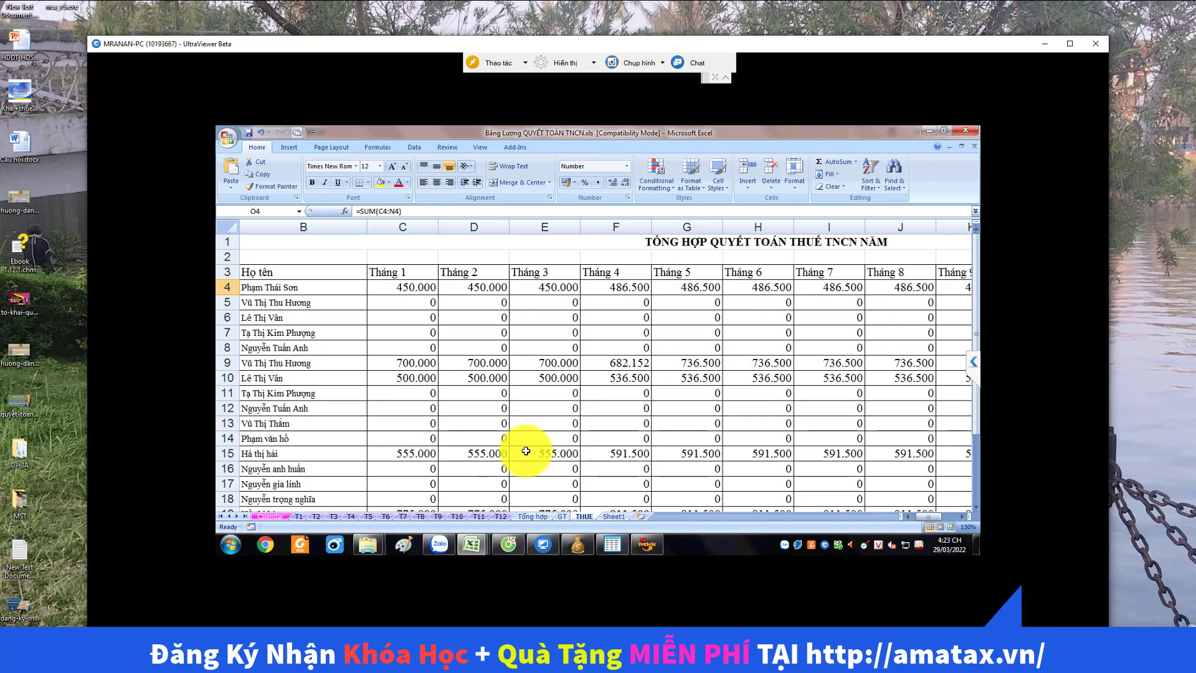
- Examine the yearly tax totals on sheet THUE and the yearly Thu nhập TNCT totals on sheet Tổng hợp of the sample workbook
ctrl+scroll(538, 447, down, 2)
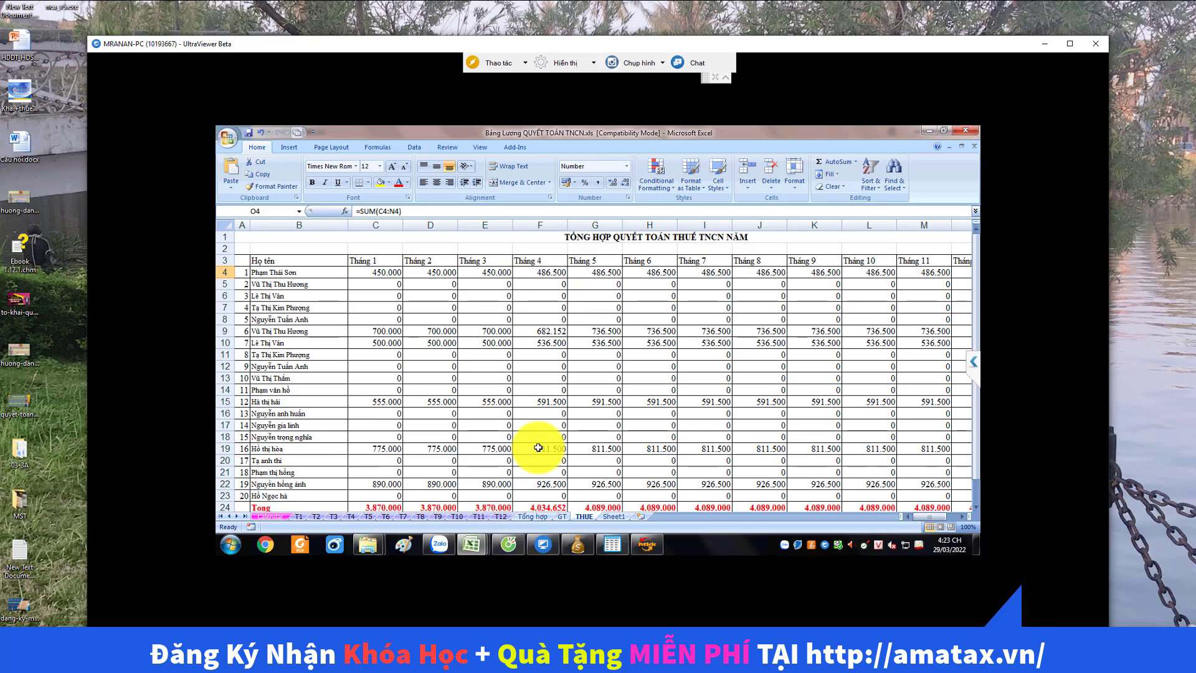
ctrl+scroll(538, 447, down, 1)
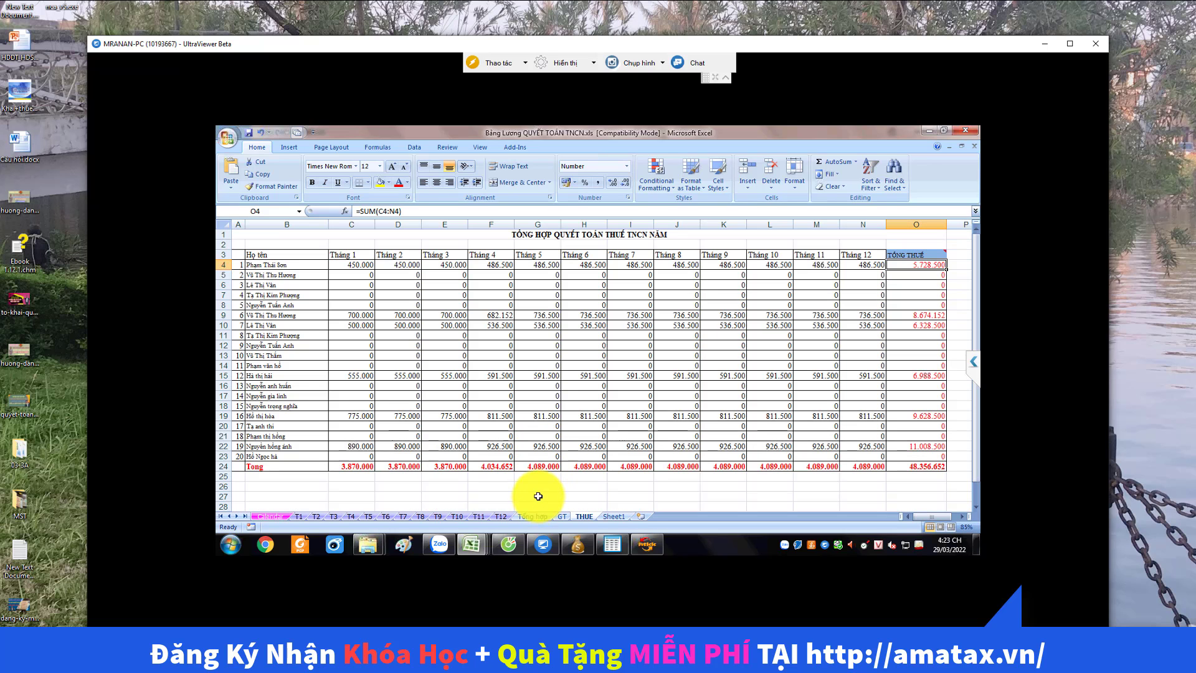
click(547, 516)
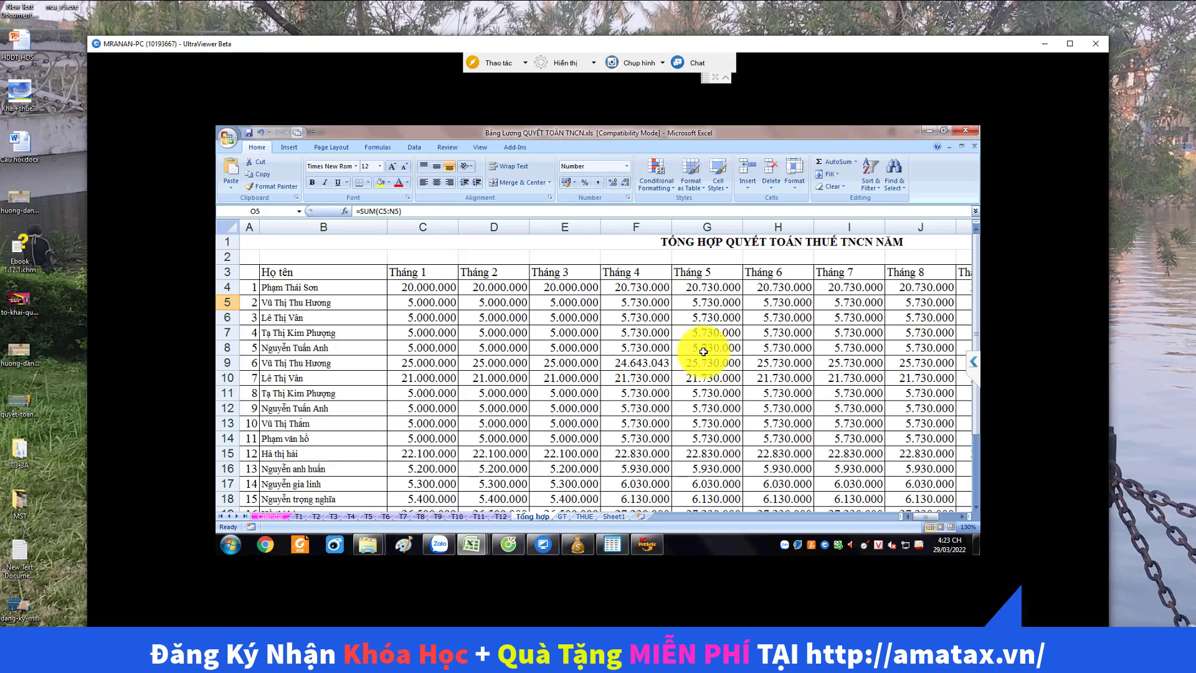
ctrl+scroll(700, 353, down, 2)
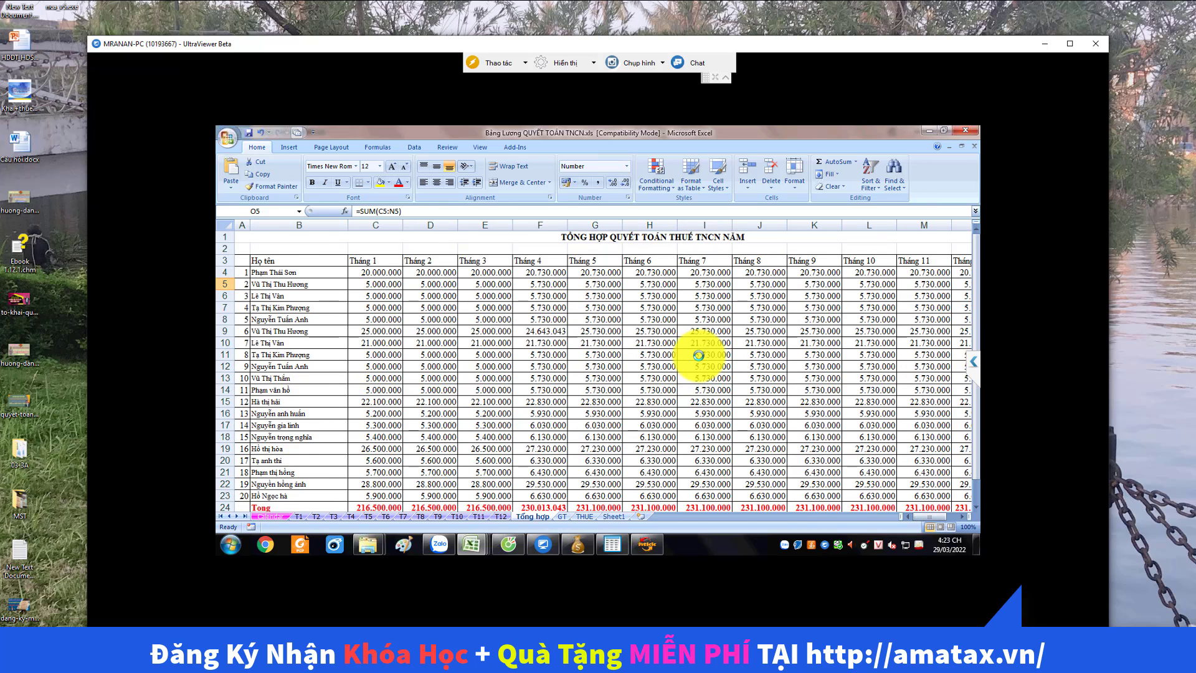
ctrl+scroll(698, 354, down, 1)
click(915, 265)
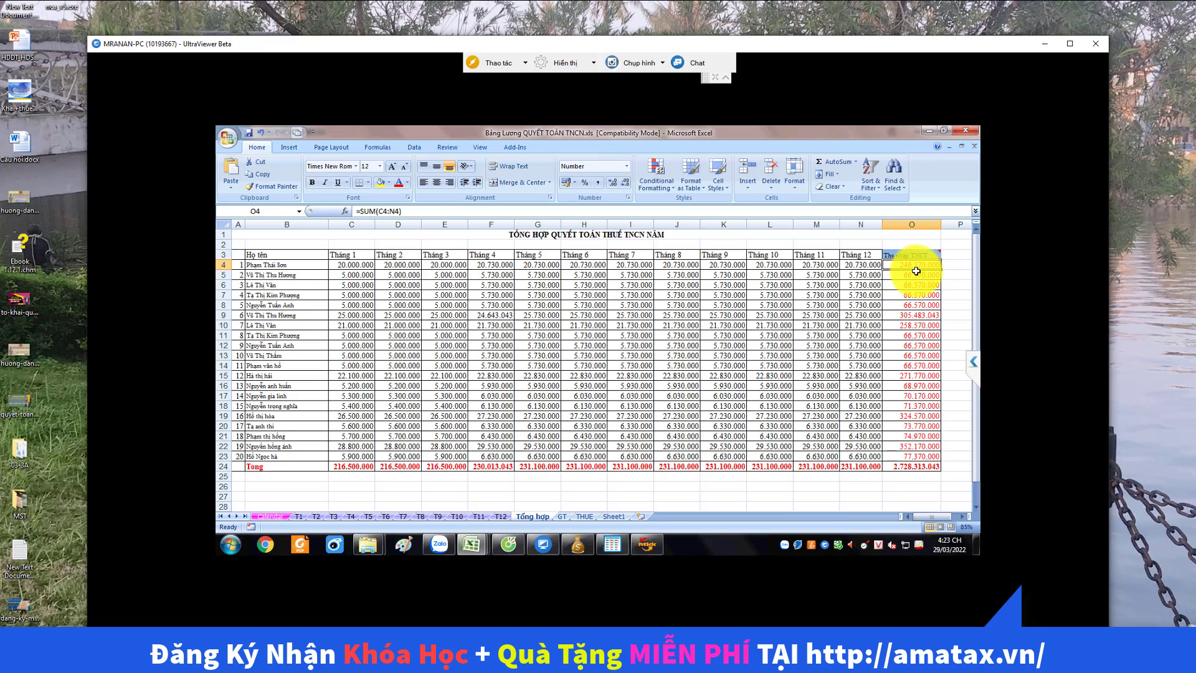
- Review the TỔNG GIẢM TRỪ column on sheet GT and the TỔNG THUẾ column on sheet THUE
click(564, 516)
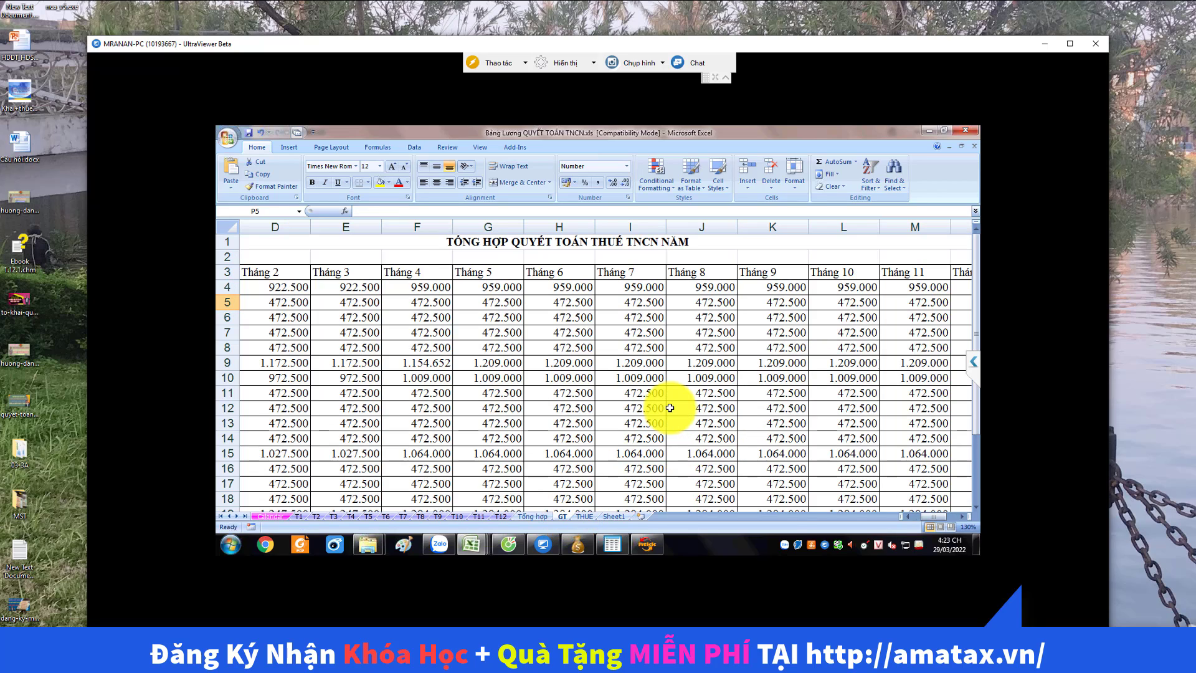
ctrl+scroll(669, 408, down, 3)
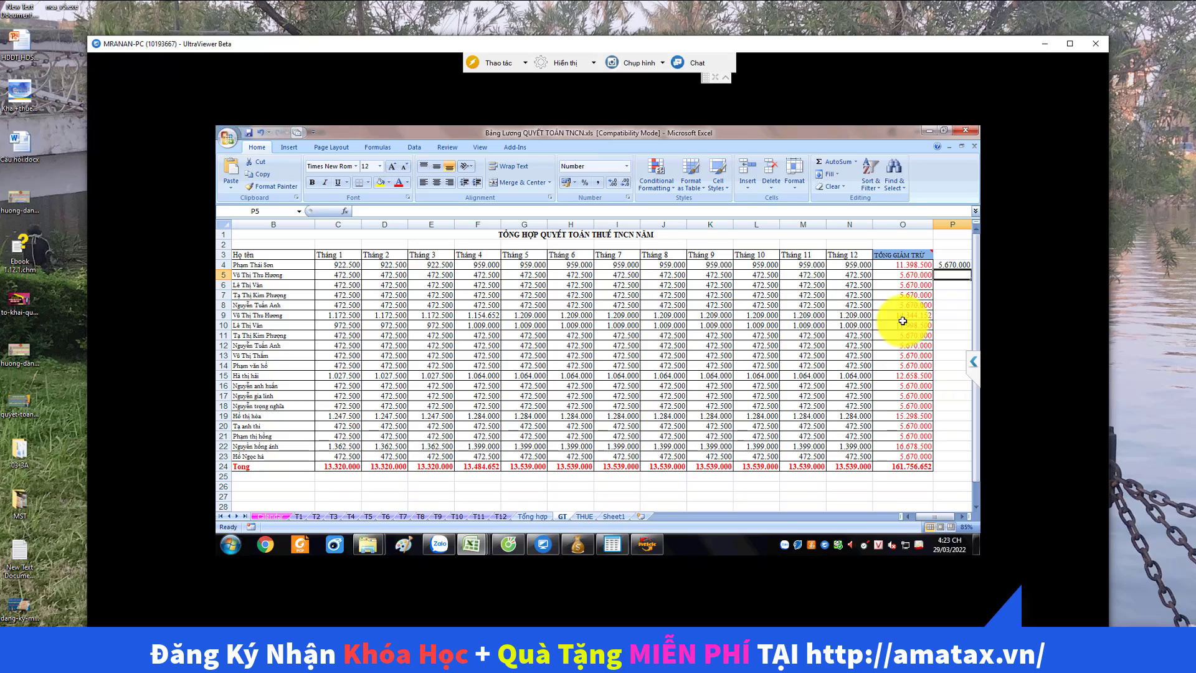
click(914, 281)
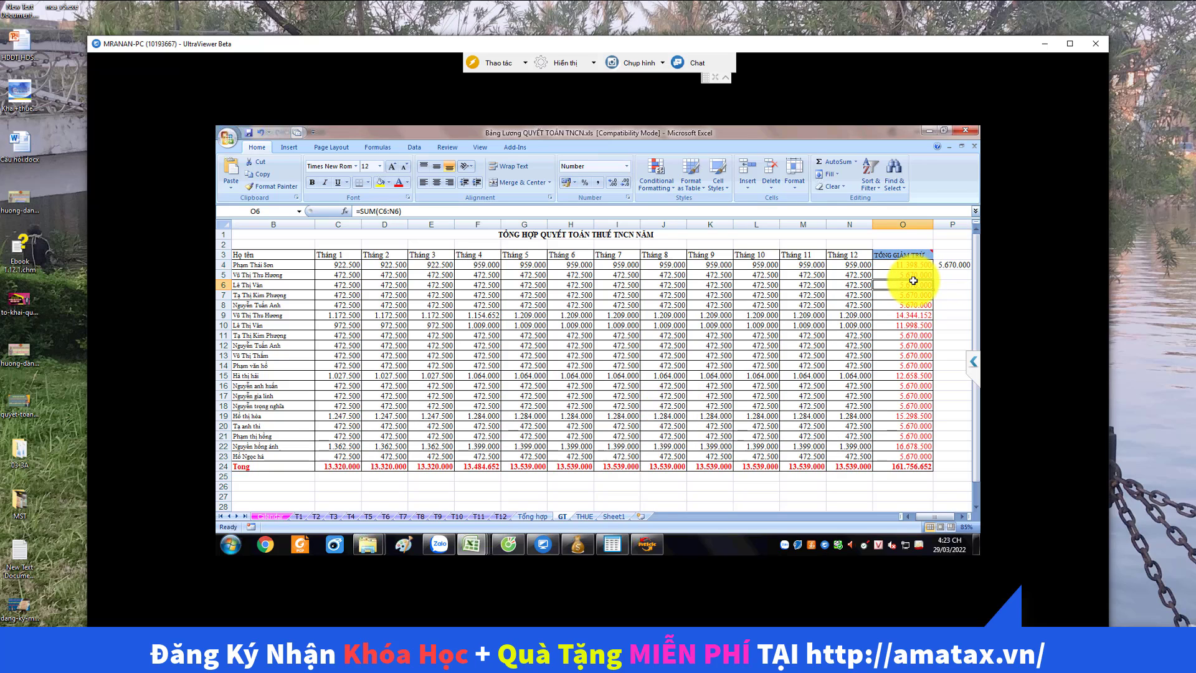
click(584, 516)
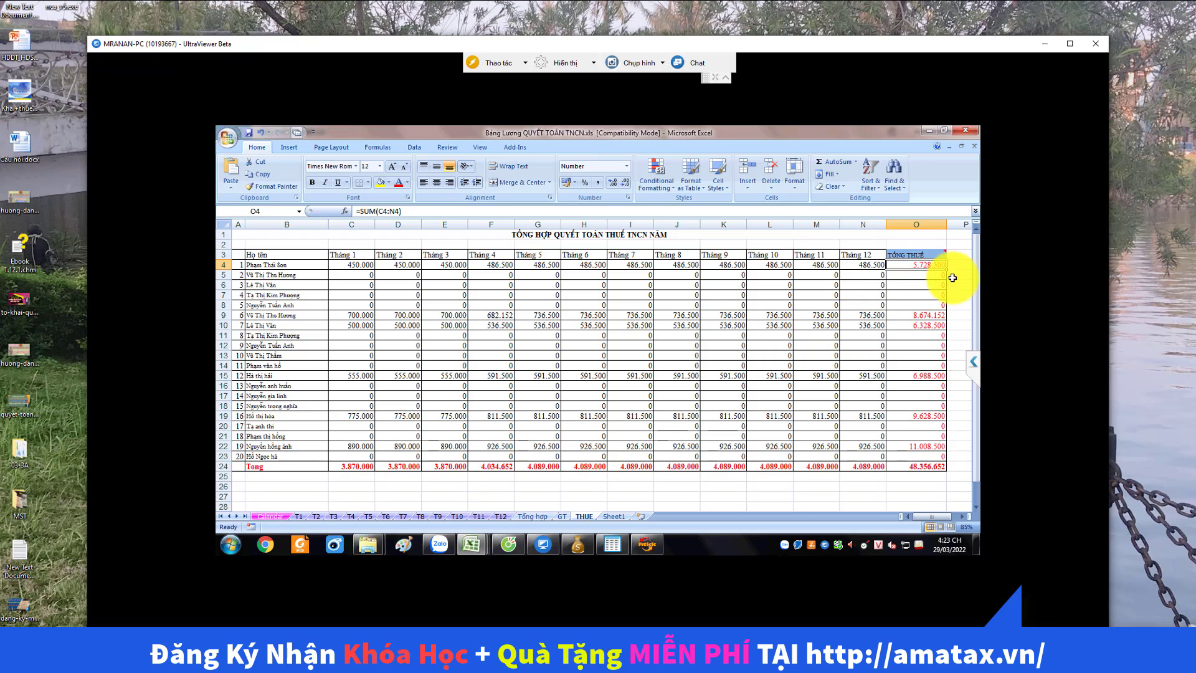
click(915, 315)
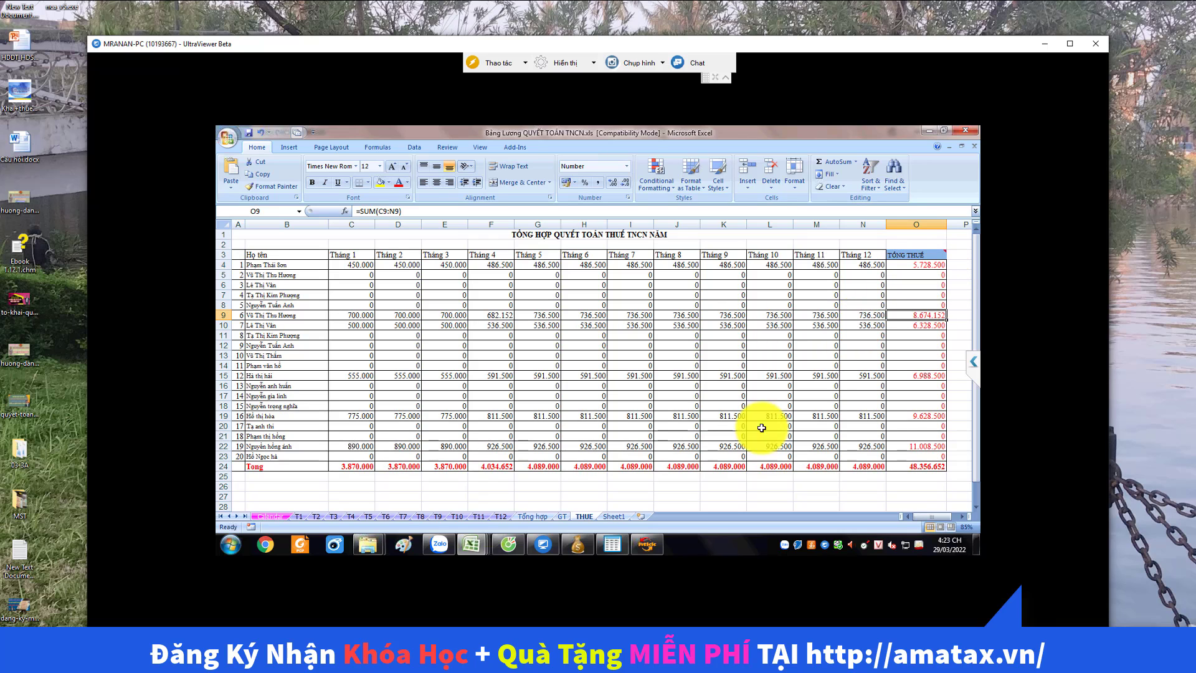
- Examine the January payroll on sheet T1, including the salary amount and Phụ cấp tiền ăn columns
click(297, 516)
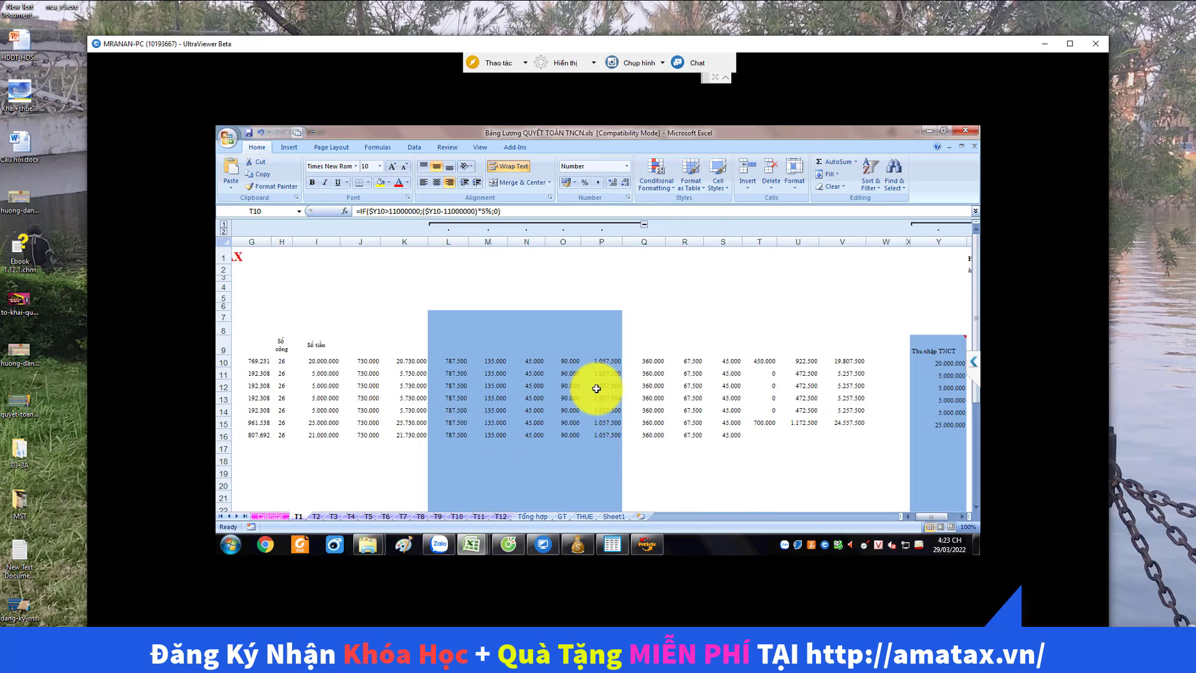
scroll(610, 405, down, 1)
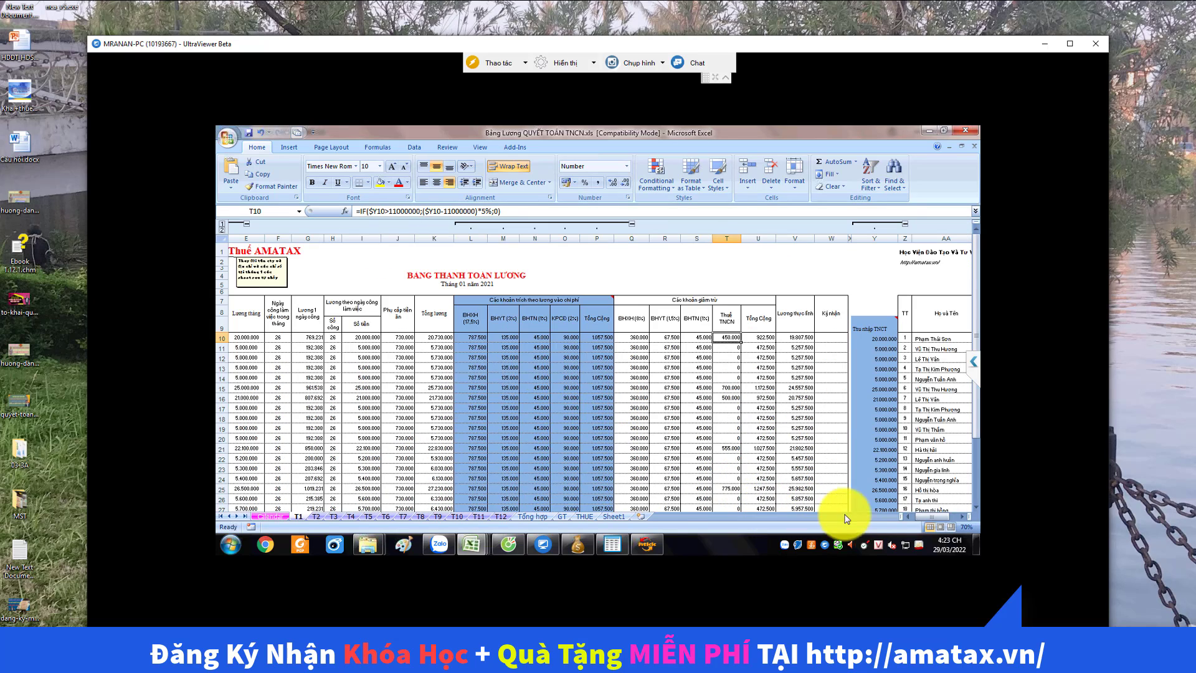
click(926, 517)
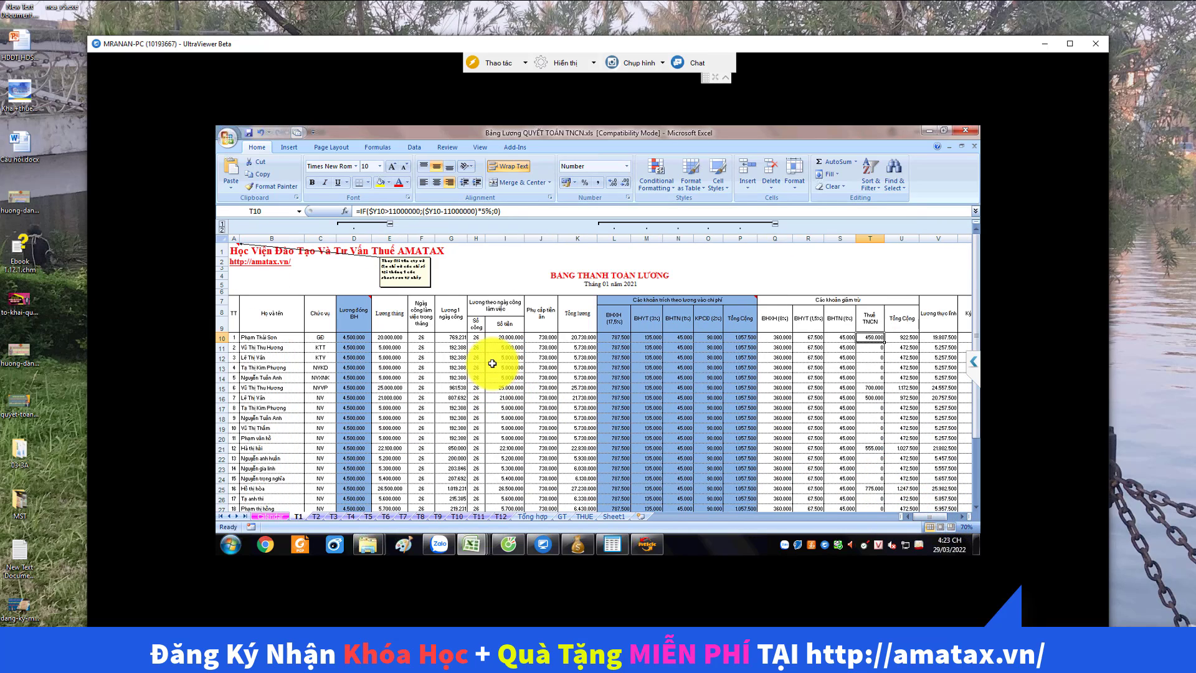
click(540, 338)
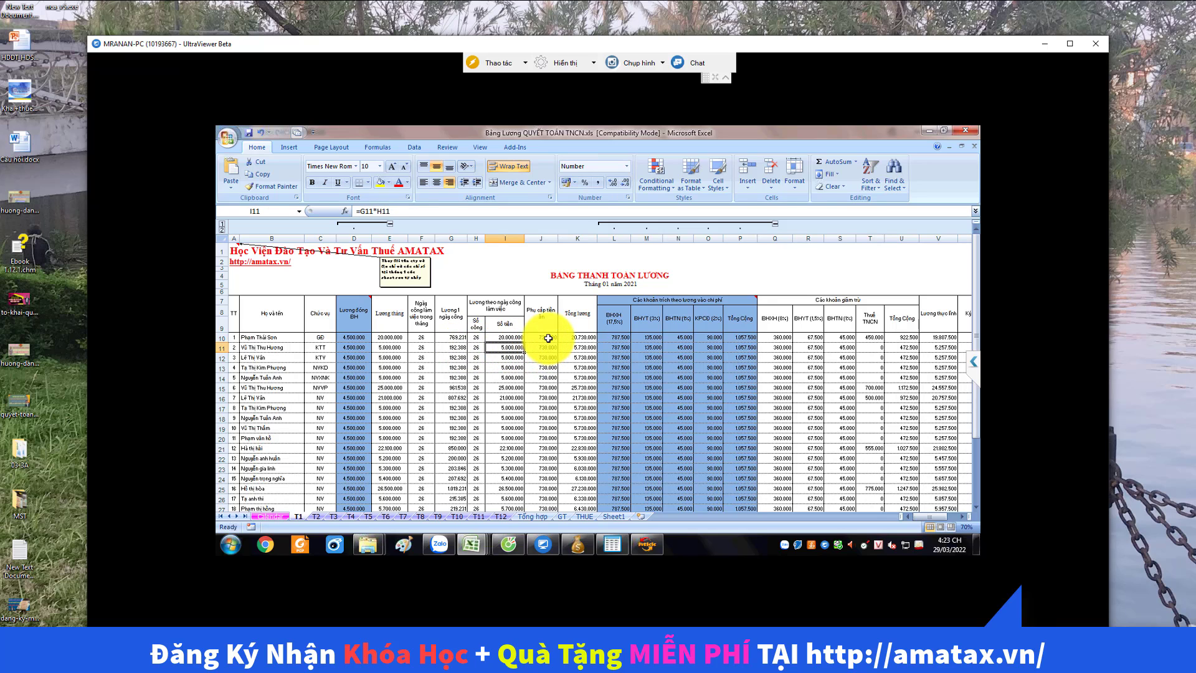
right_click(551, 239)
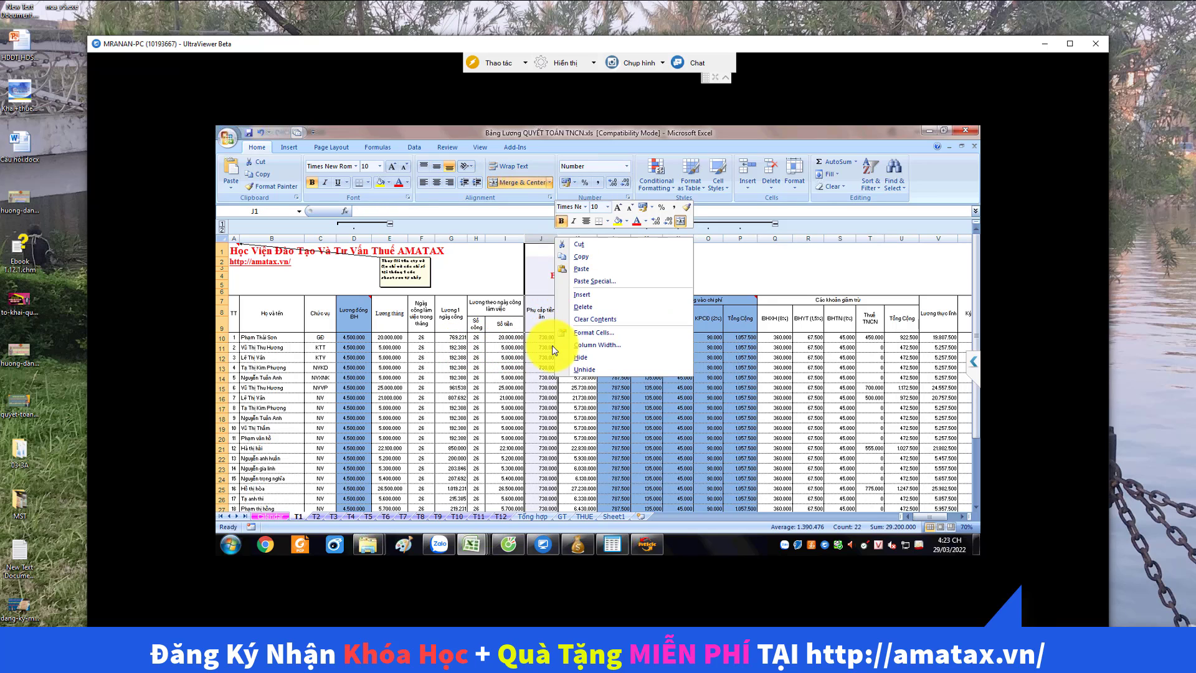
key(Escape)
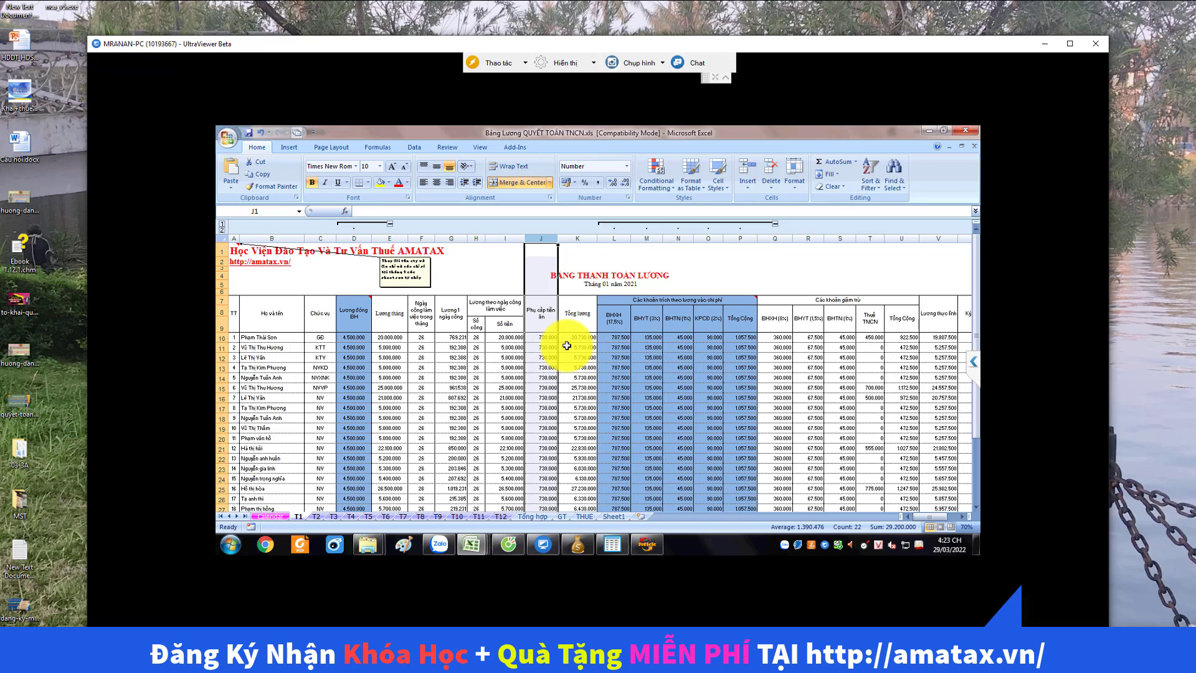
- Inspect the formula of the first employee's Thu nhập TNCT in cell Y10 on sheet T1
click(950, 517)
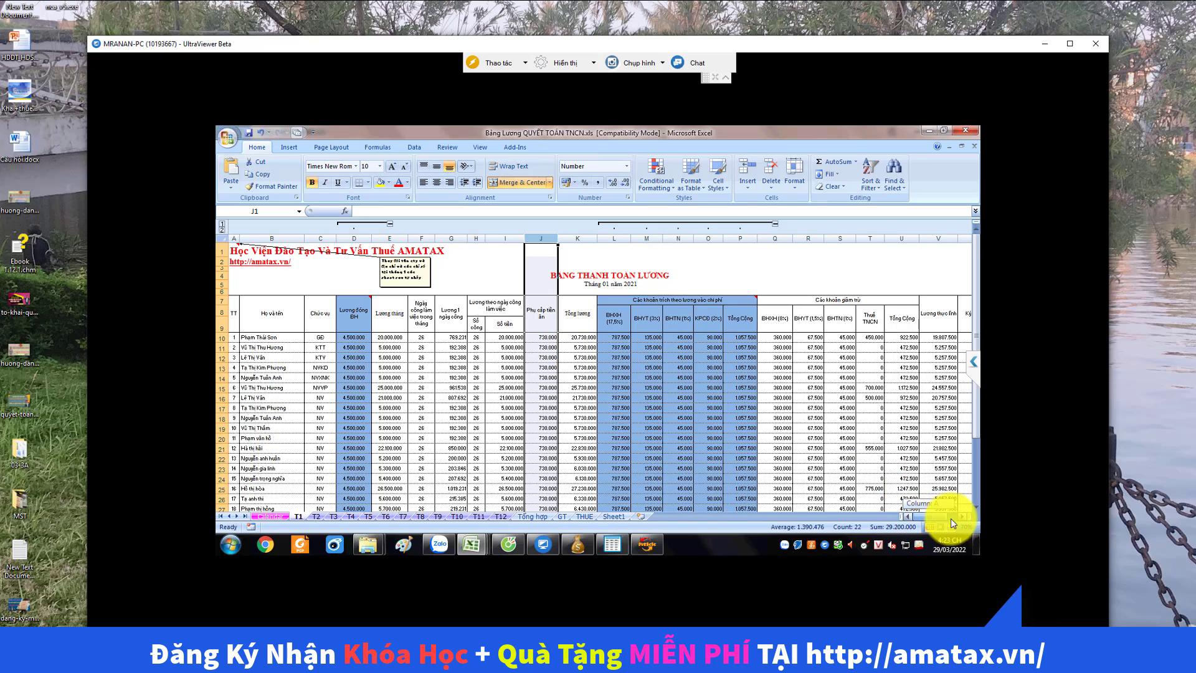
drag(951, 523, 959, 522)
click(363, 338)
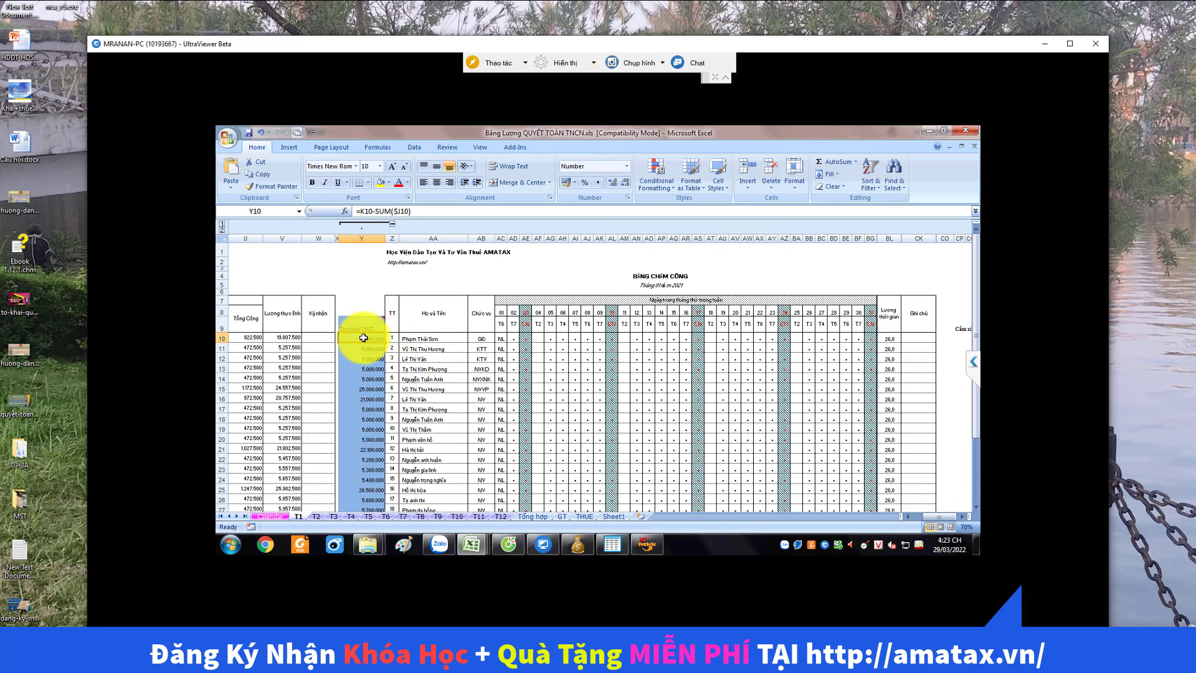
double_click(363, 338)
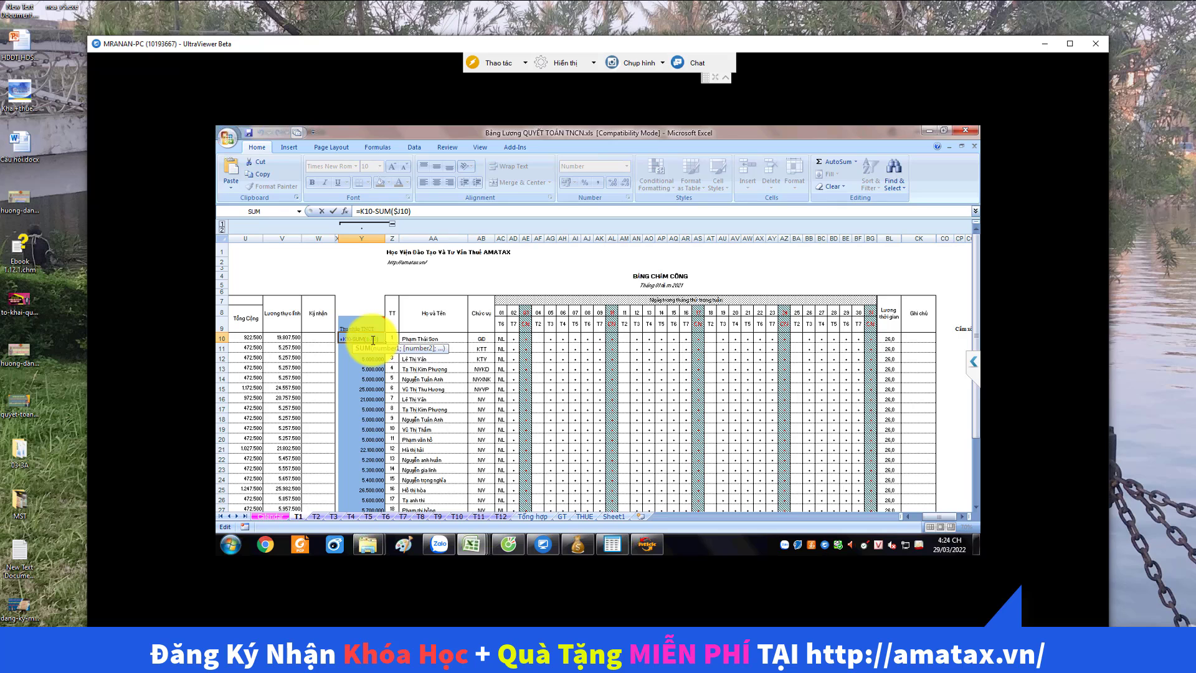
key(Return)
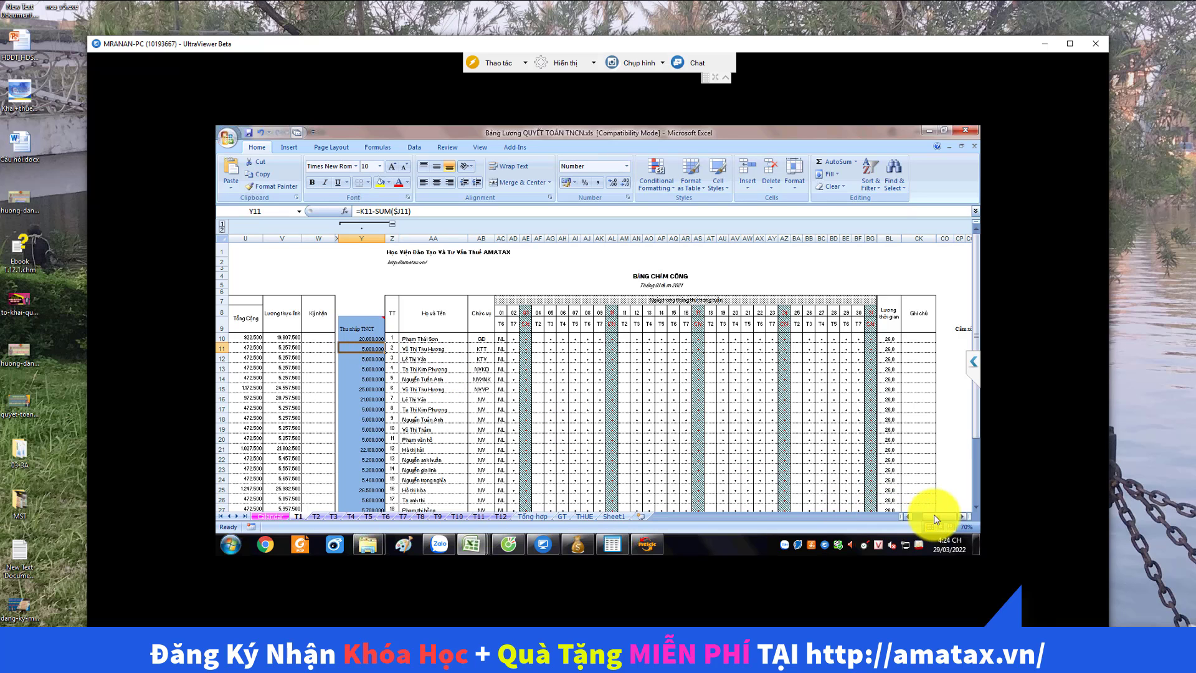
- Insert a blank column before the Phụ cấp tiền ăn column on sheet T1
drag(929, 516, 920, 518)
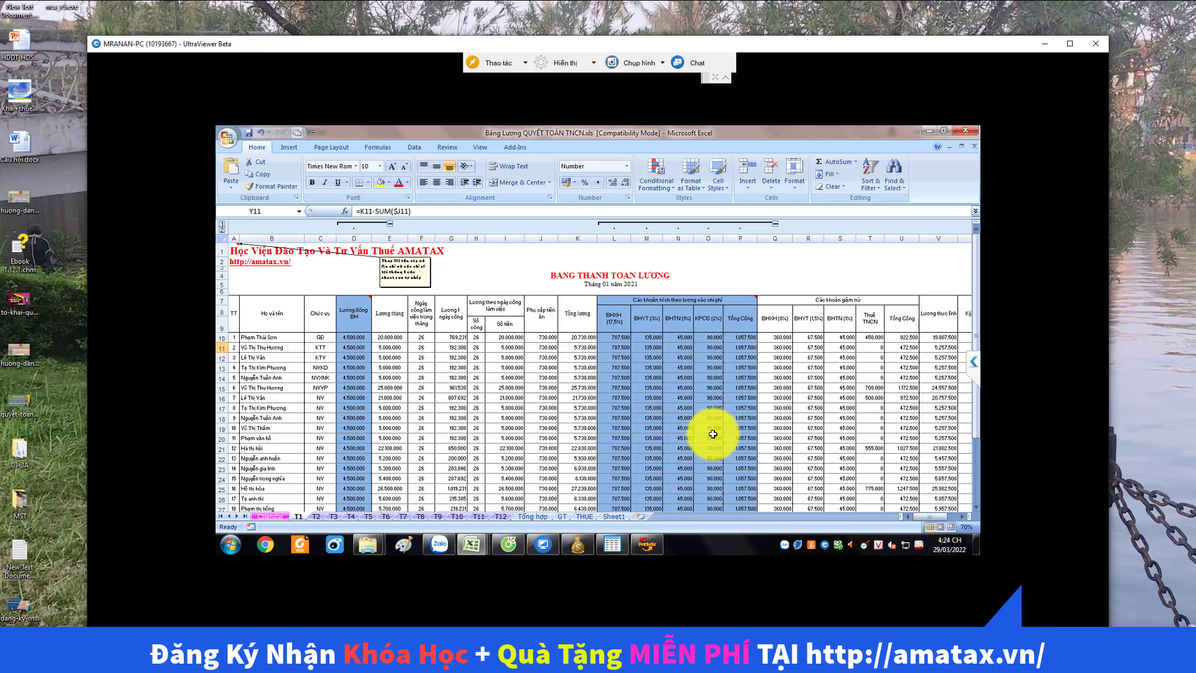
right_click(555, 235)
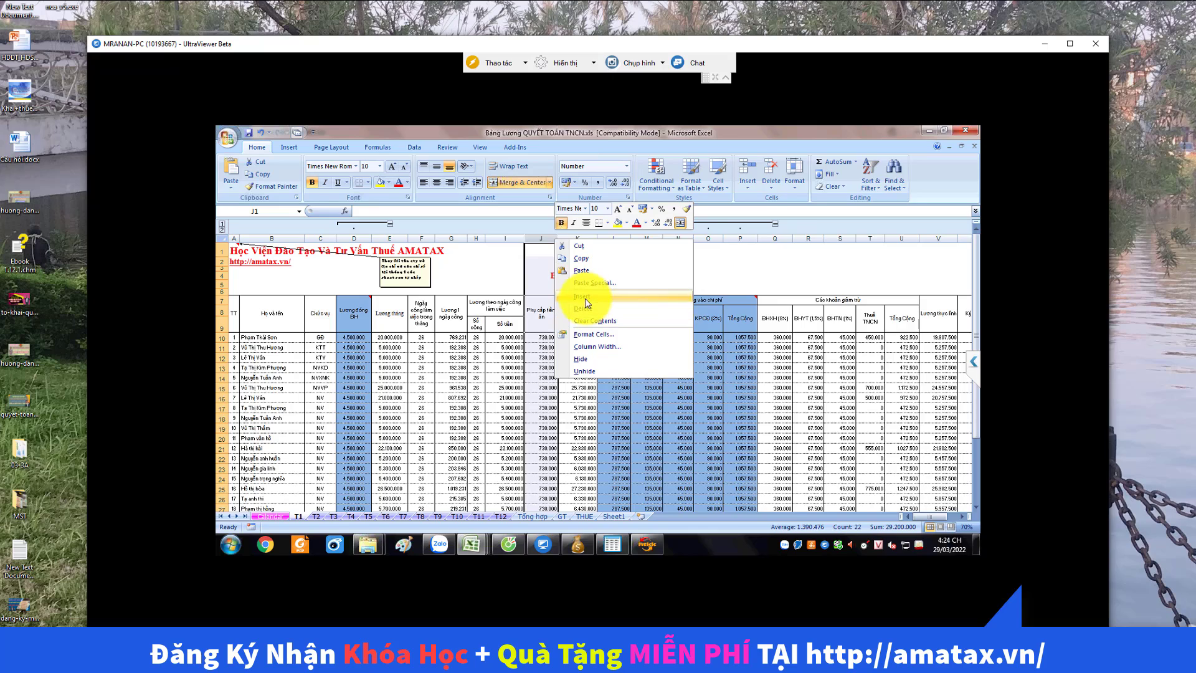
click(587, 302)
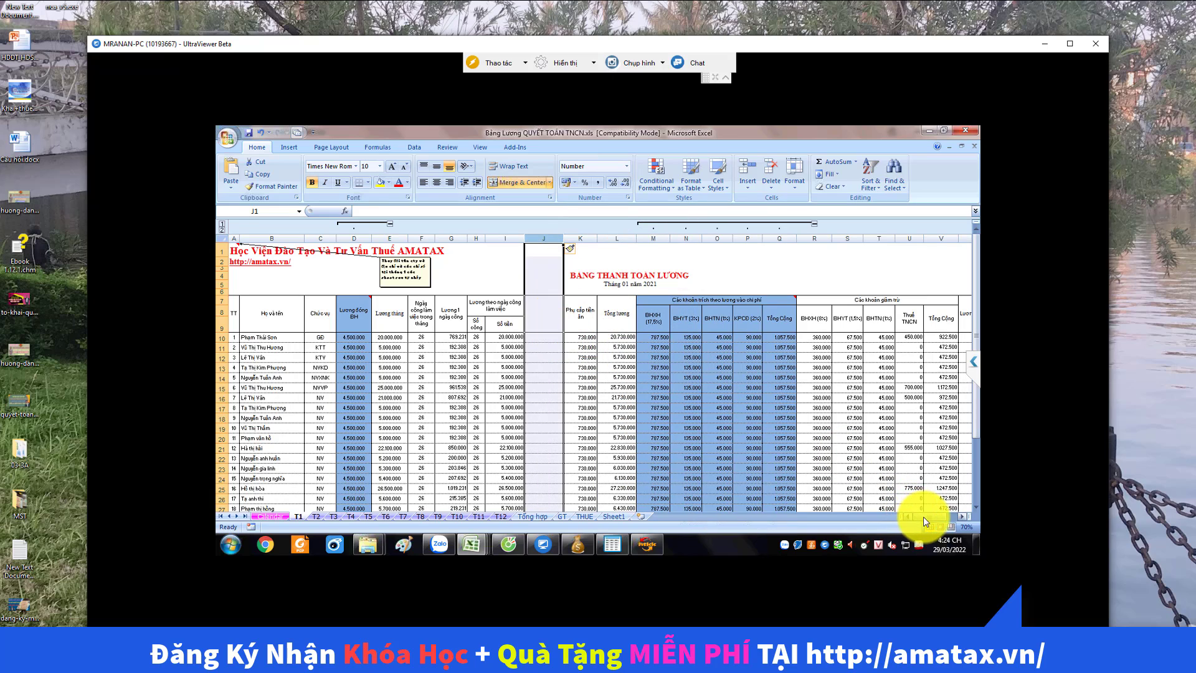
- Change the first employee's Thu nhập TNCT formula in cell Z10 to =L10-SUM(J10:K10)
drag(928, 517, 933, 517)
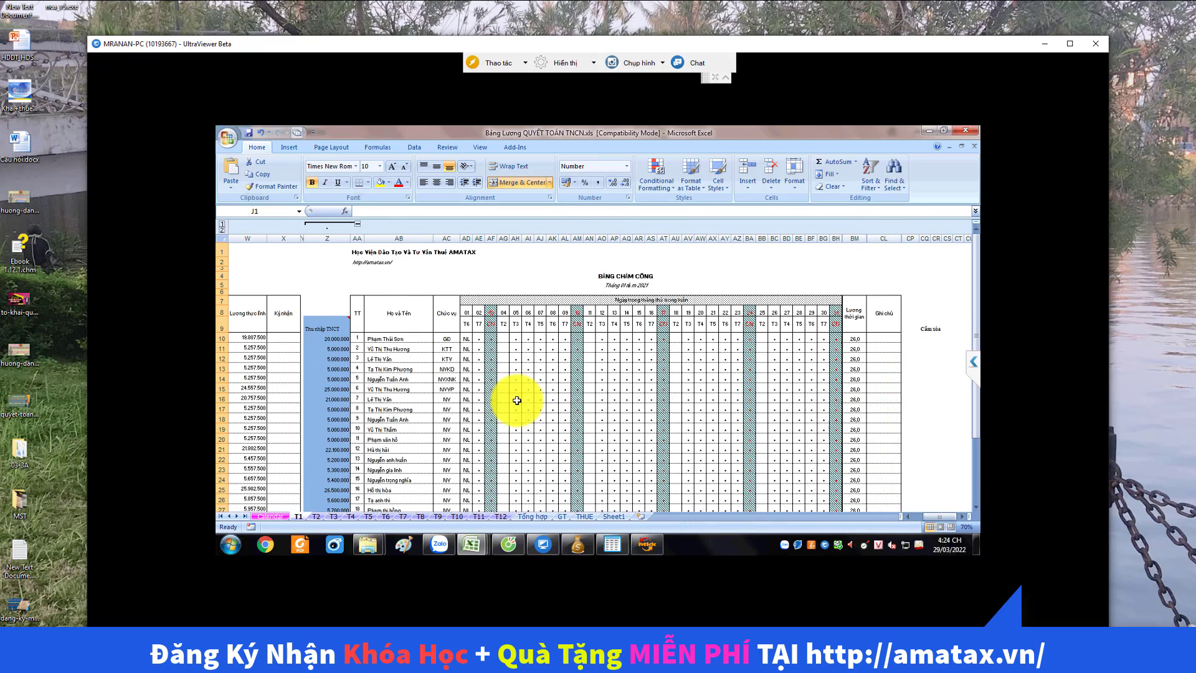
double_click(330, 337)
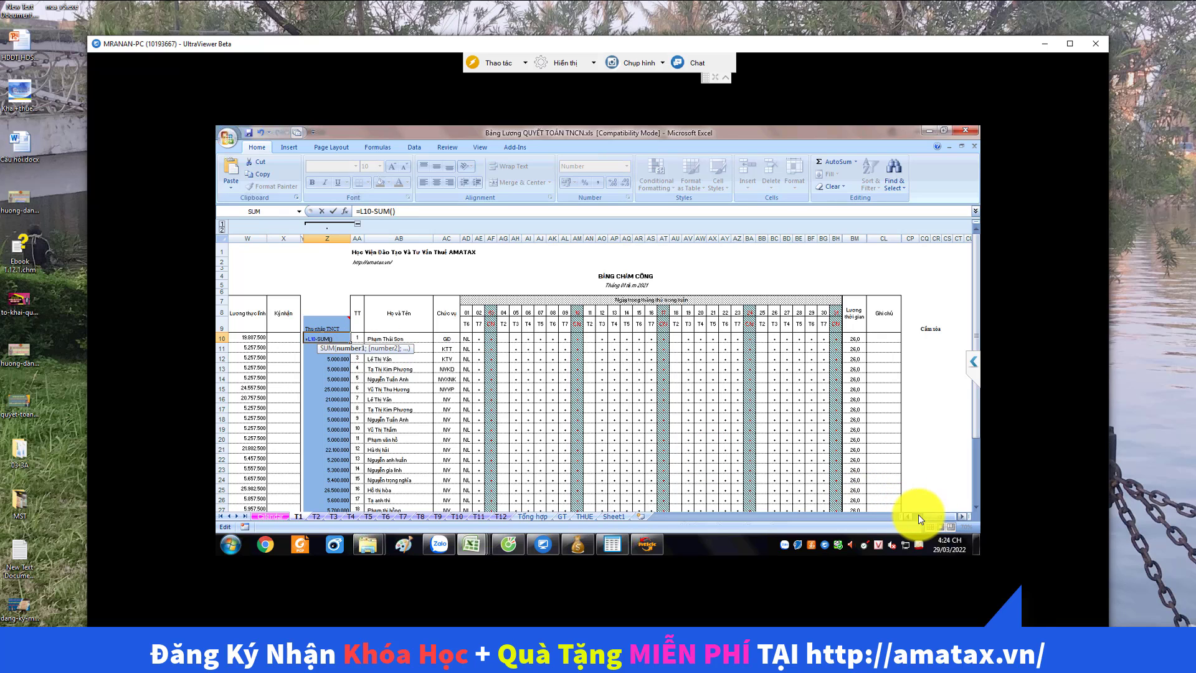
drag(915, 515, 907, 519)
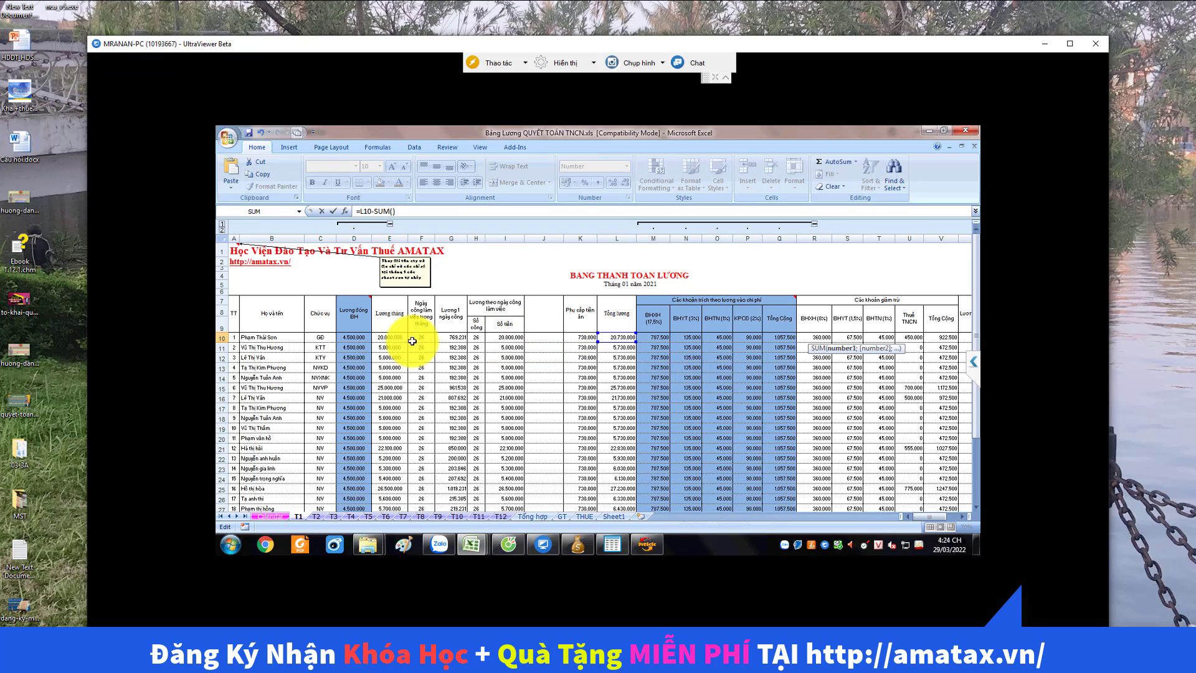
drag(543, 337, 580, 339)
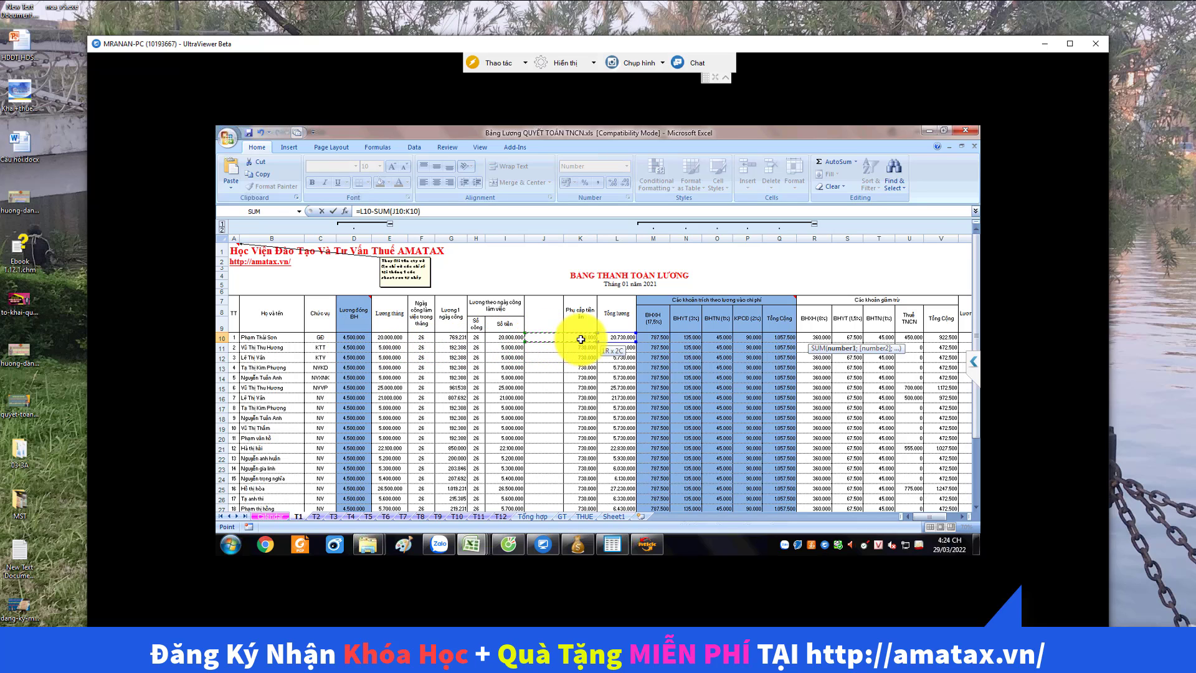
key(Return)
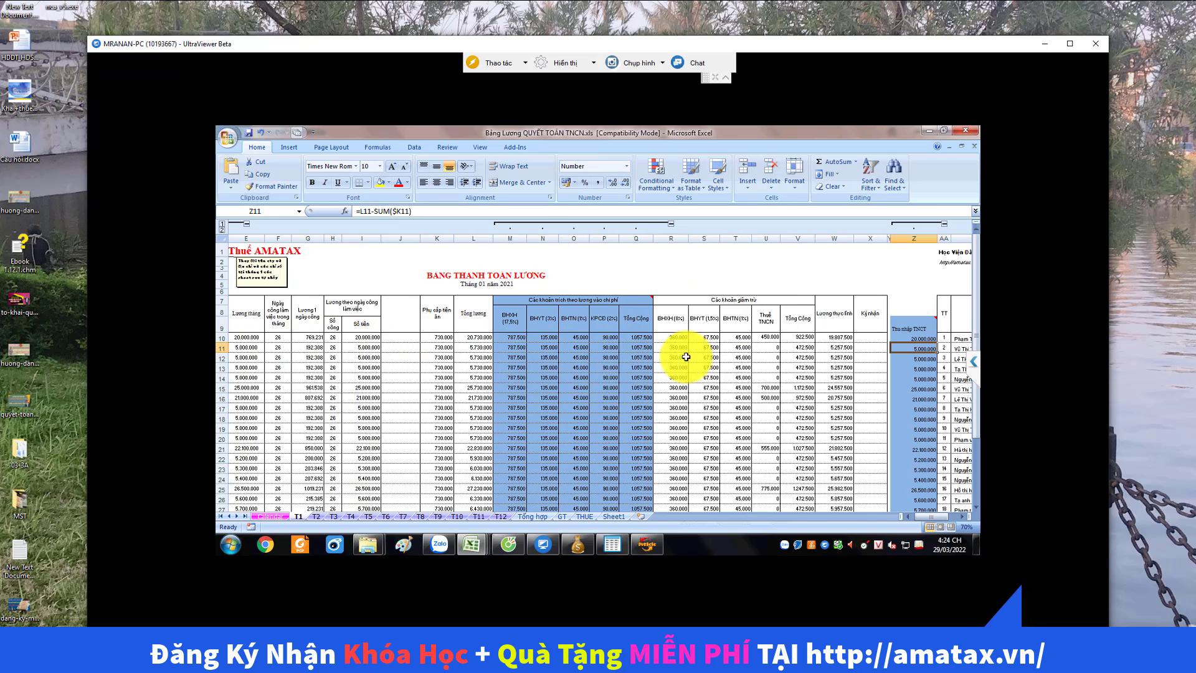
- Review the formula in cell Z10 and insert another blank column before Phụ cấp tiền ăn on sheet T1
click(919, 338)
double_click(920, 339)
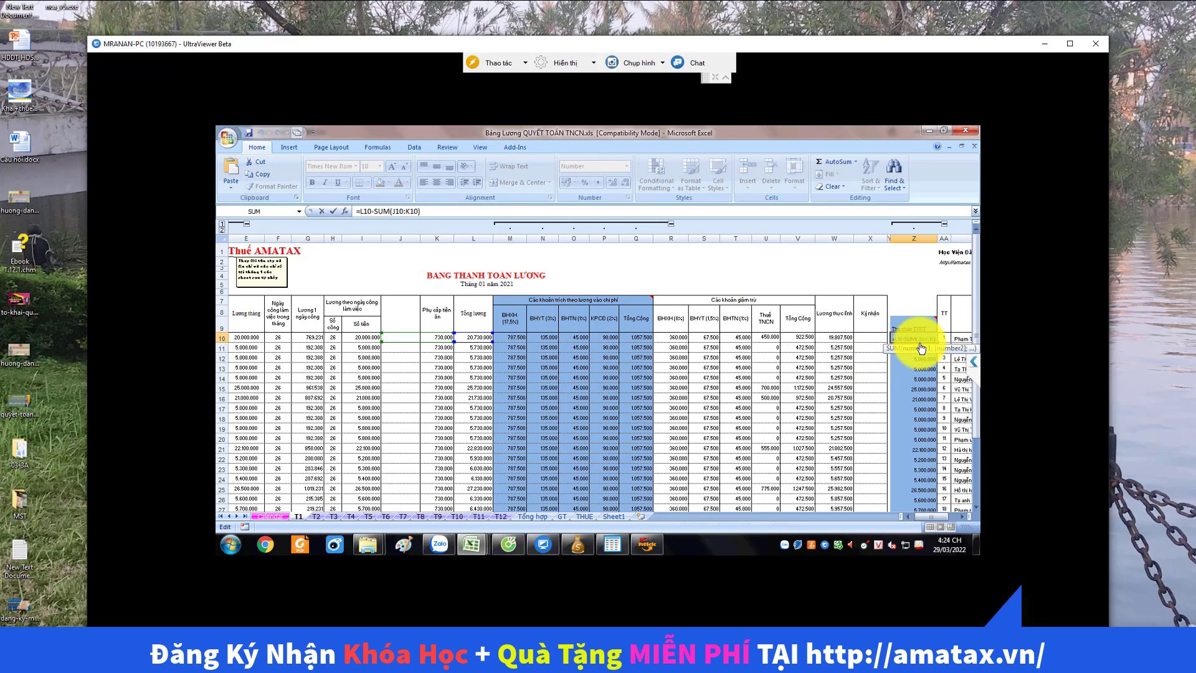
key(Return)
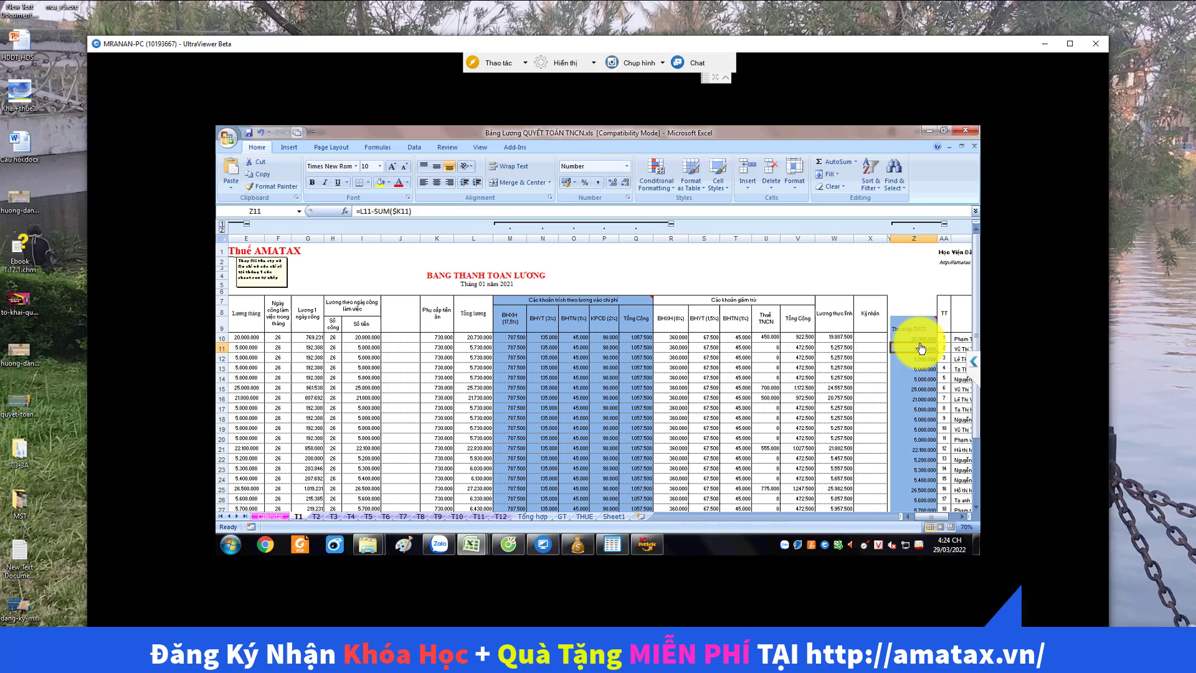
right_click(433, 237)
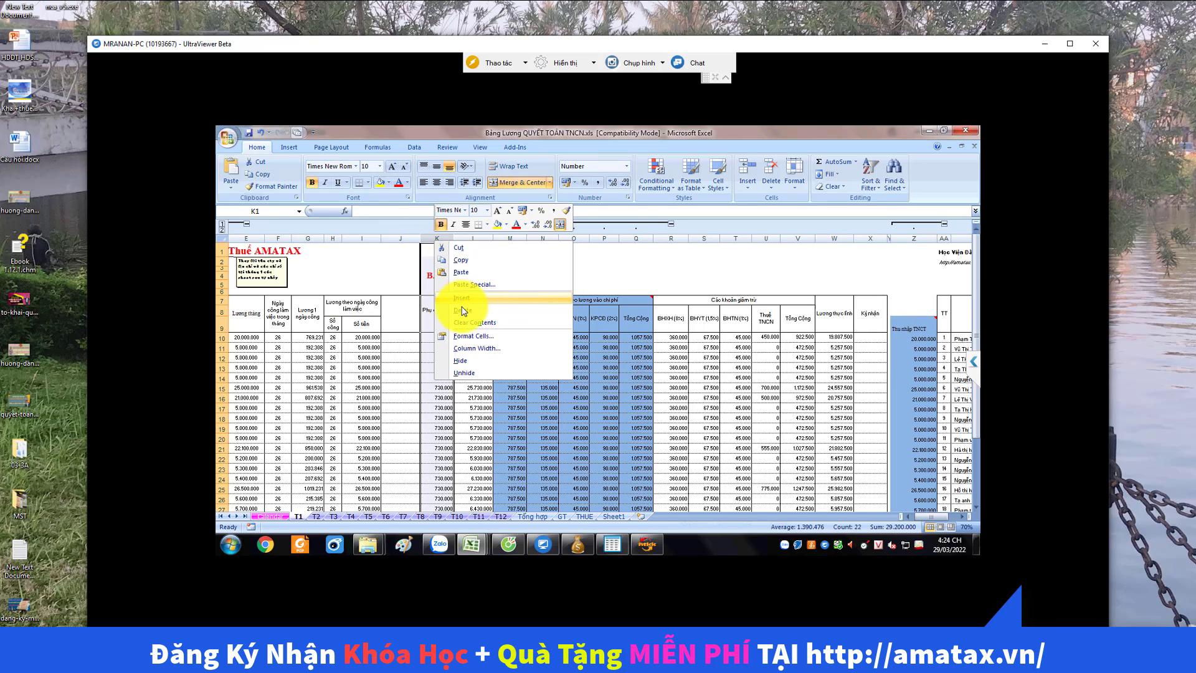
click(461, 305)
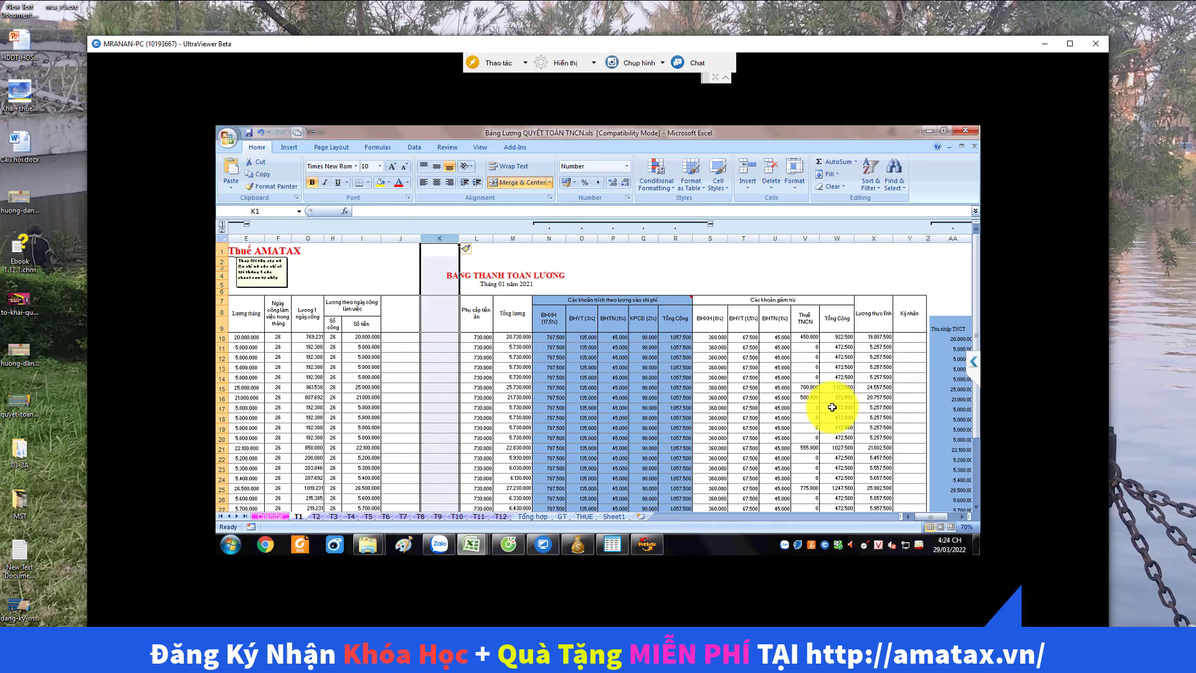
- View the yearly income summary on sheet Tổng hợp, and switch to HTKK to examine the family deduction column [17] of appendix 05-1/BK-TNCN
click(544, 517)
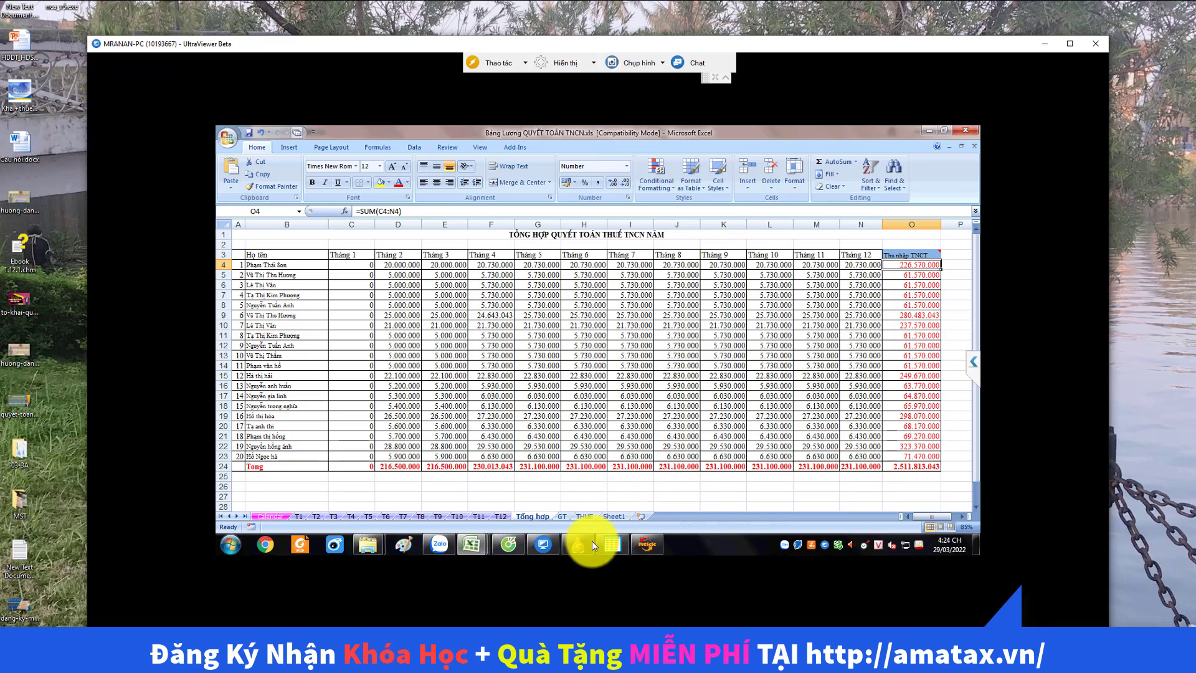
mouse_move(496, 544)
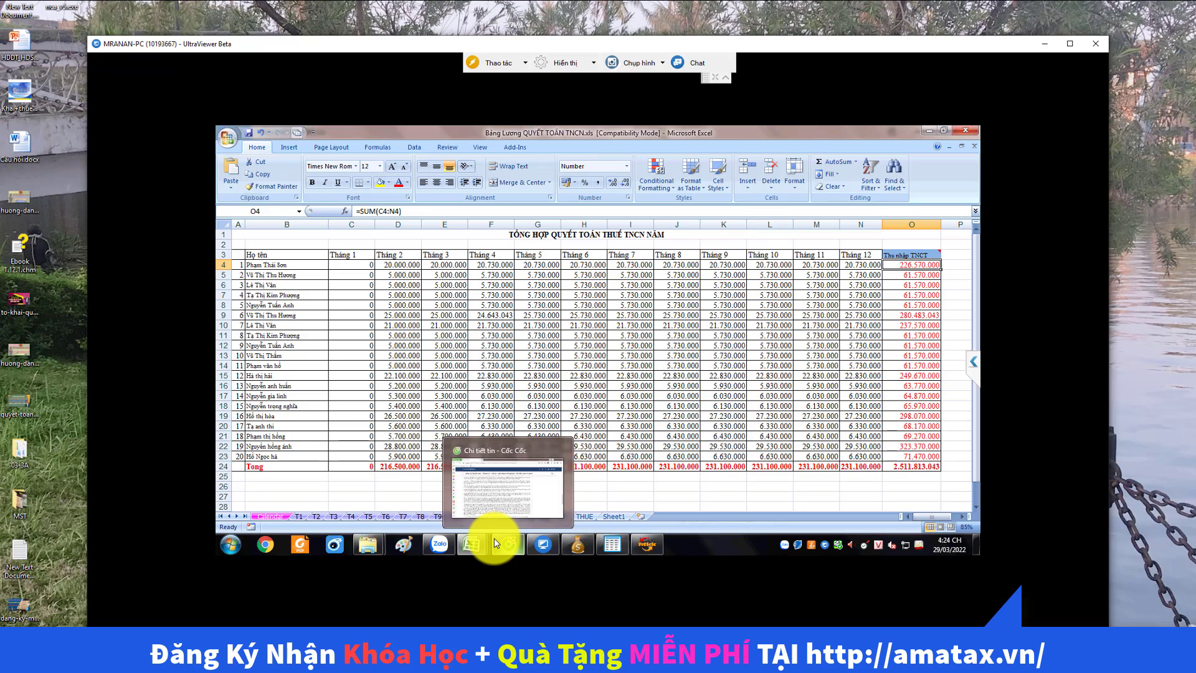
click(644, 544)
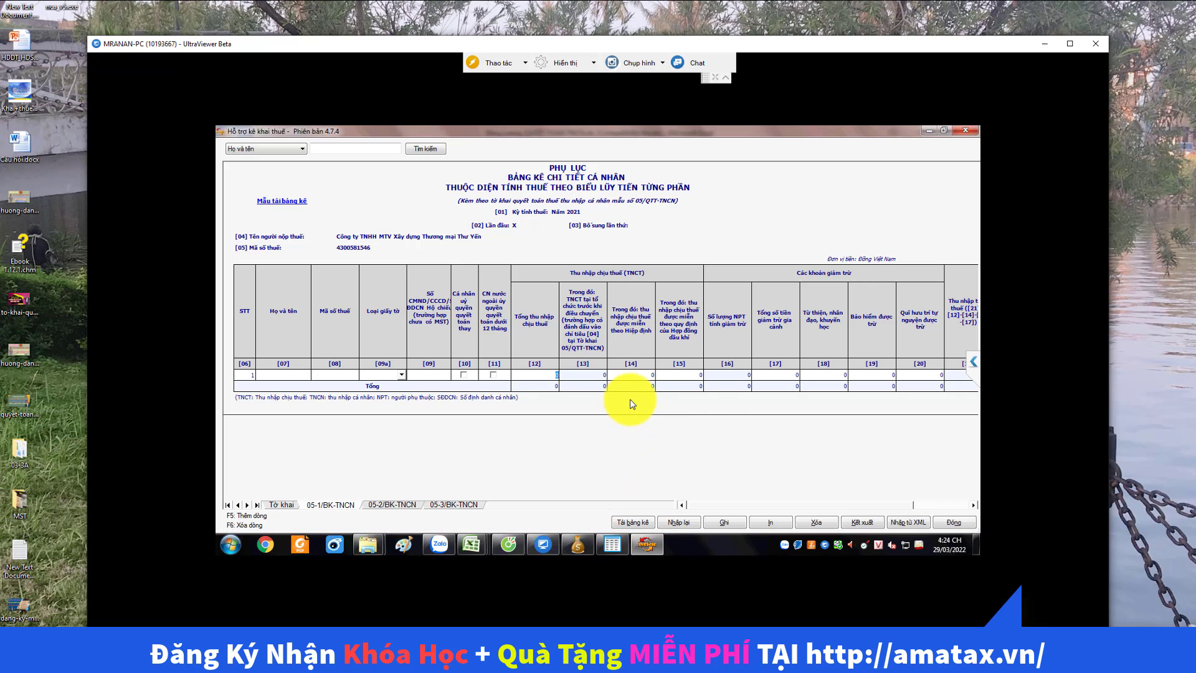
click(794, 375)
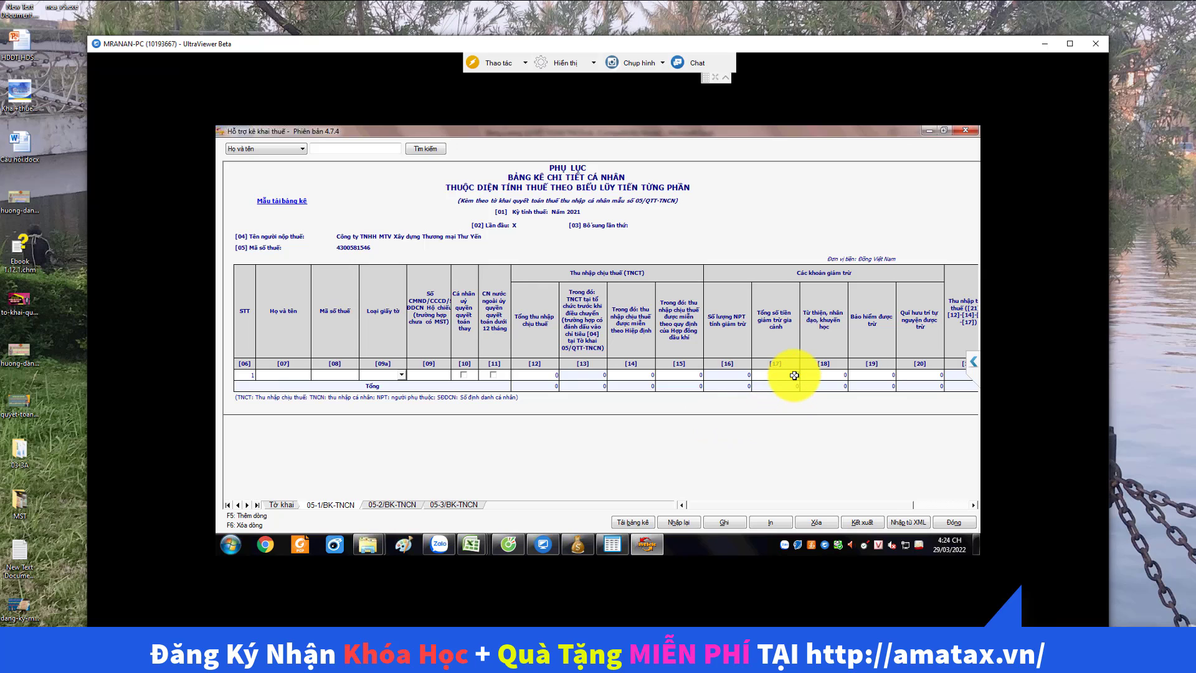
- Turn the authorized finalization option [10] on and off again in row 1, and select the row's family deduction amount [17]
click(465, 376)
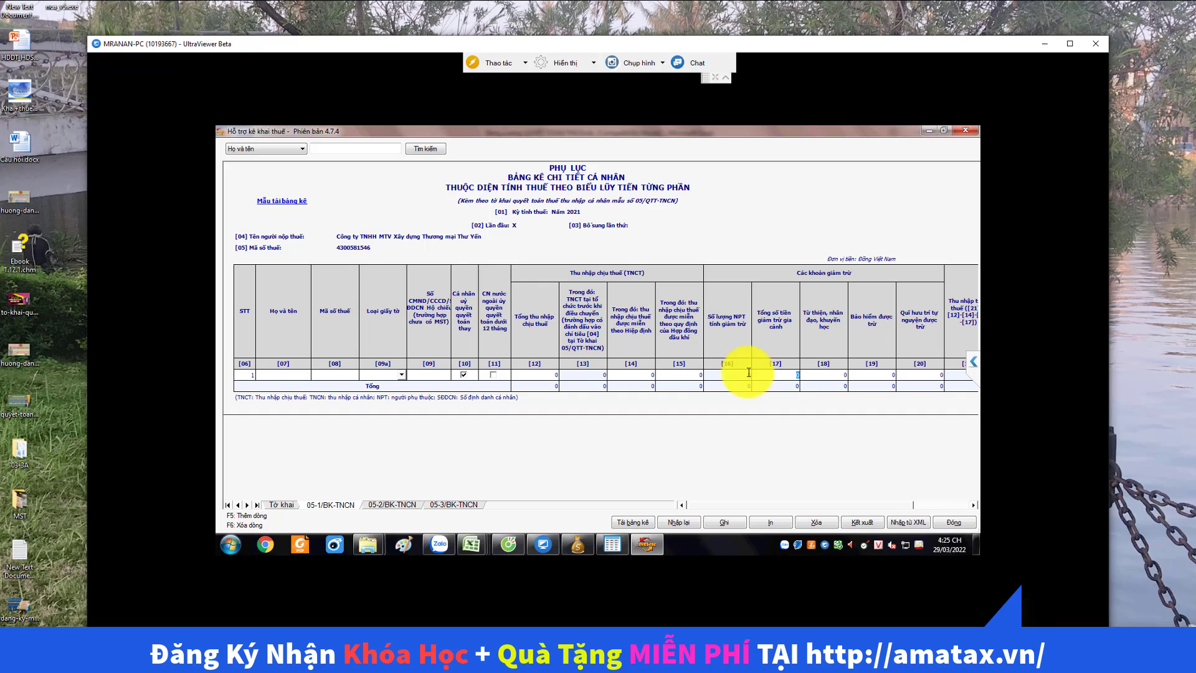
click(464, 375)
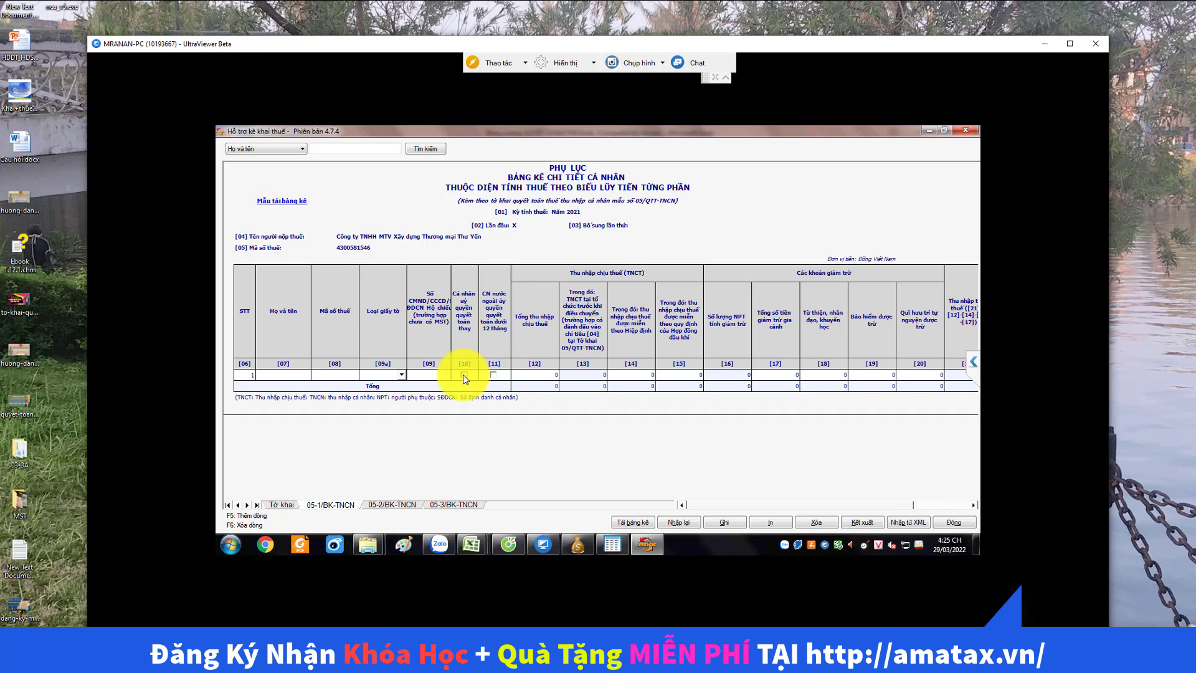
click(789, 373)
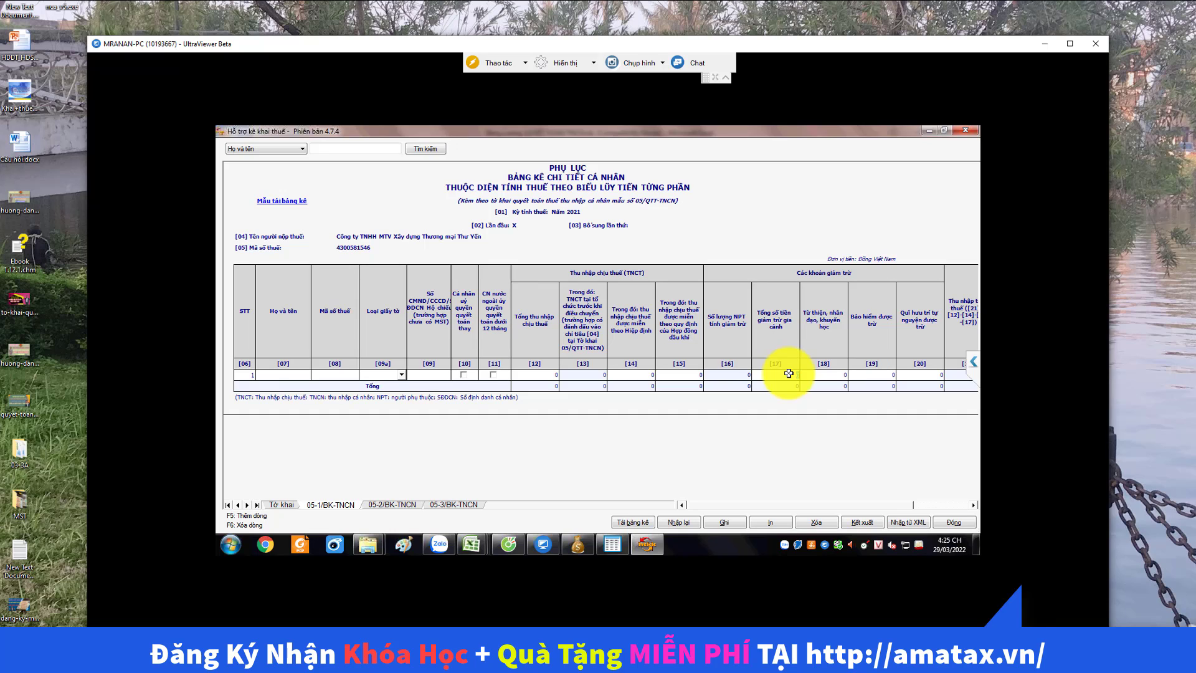
click(789, 373)
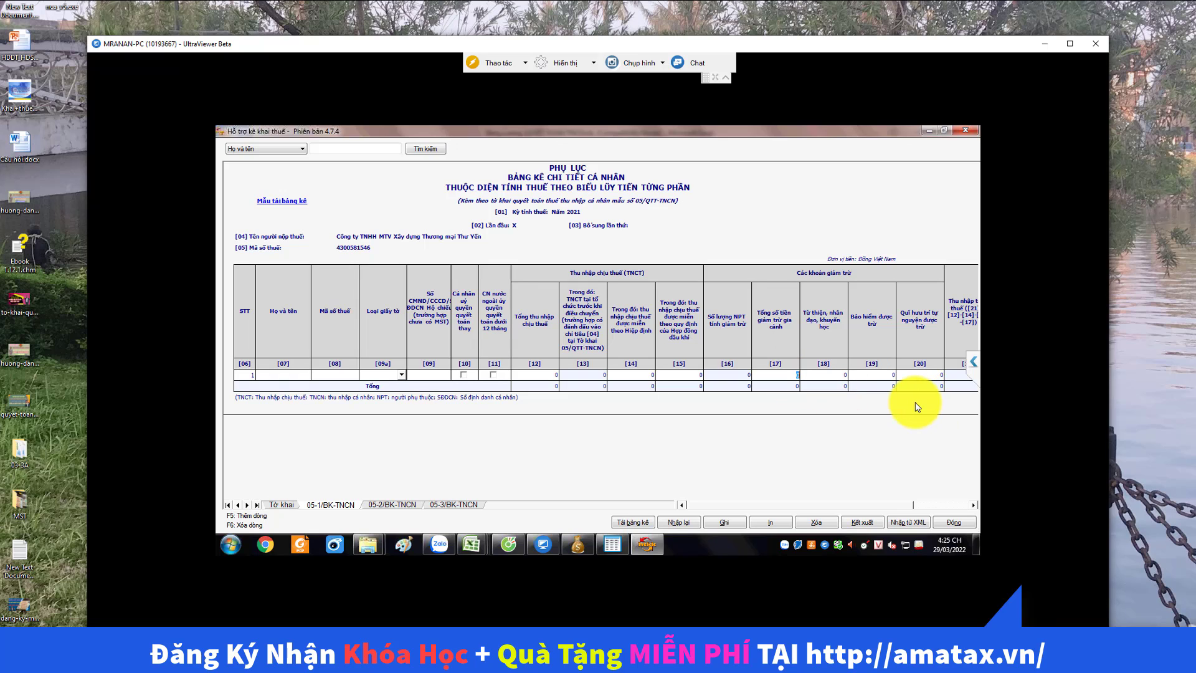